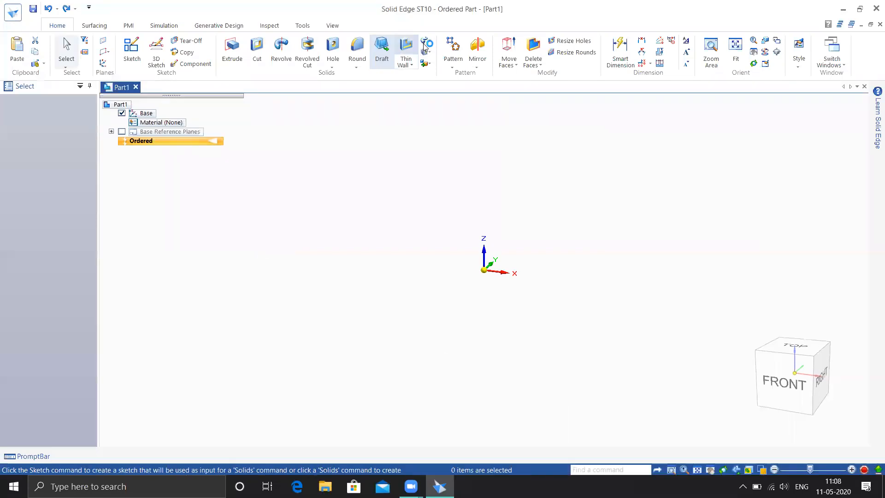
click(425, 40)
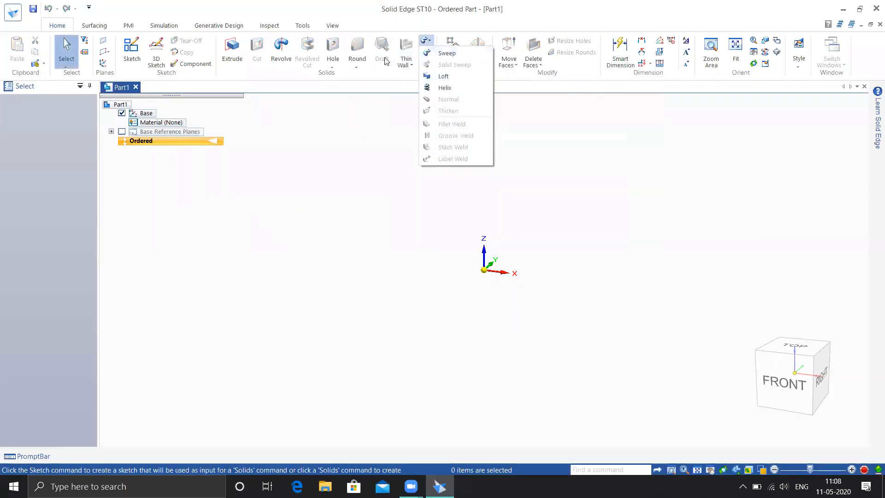
click(364, 237)
mouse_move(397, 290)
middle_down()
mouse_move(364, 282)
mouse_move(395, 287)
middle_up()
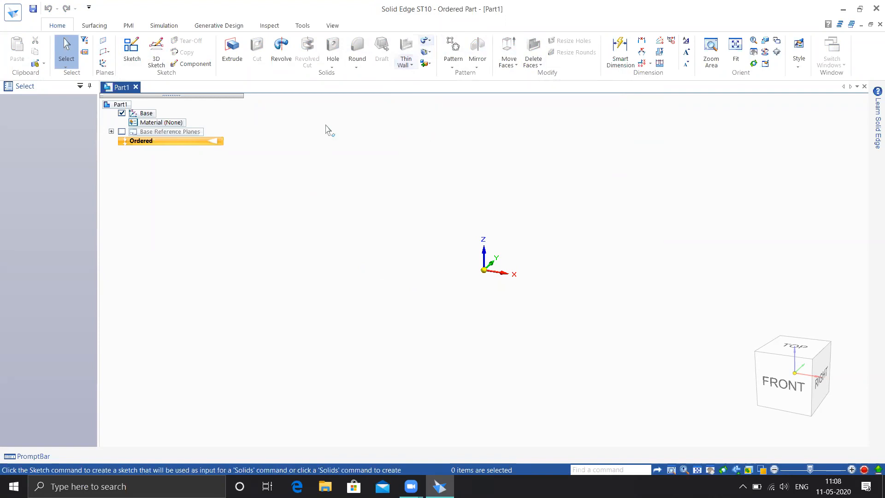
Sketch a chain of three lines on the top plane: horizontal, a descending diagonal about 110 mm long, and horizontal again
click(132, 50)
click(512, 264)
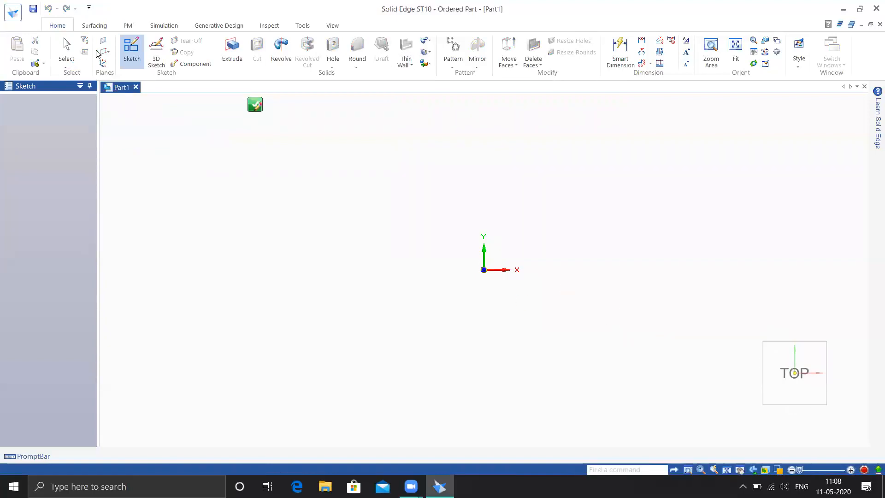
click(128, 42)
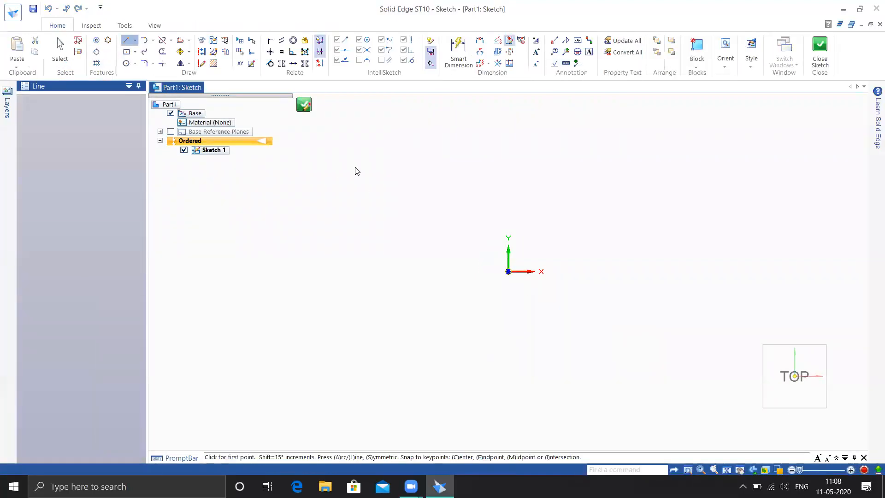
click(324, 174)
click(468, 173)
click(572, 281)
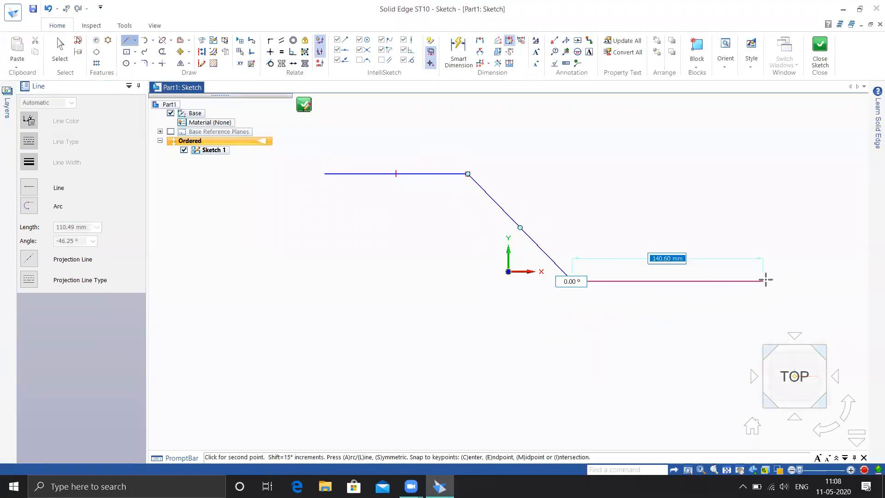
click(776, 280)
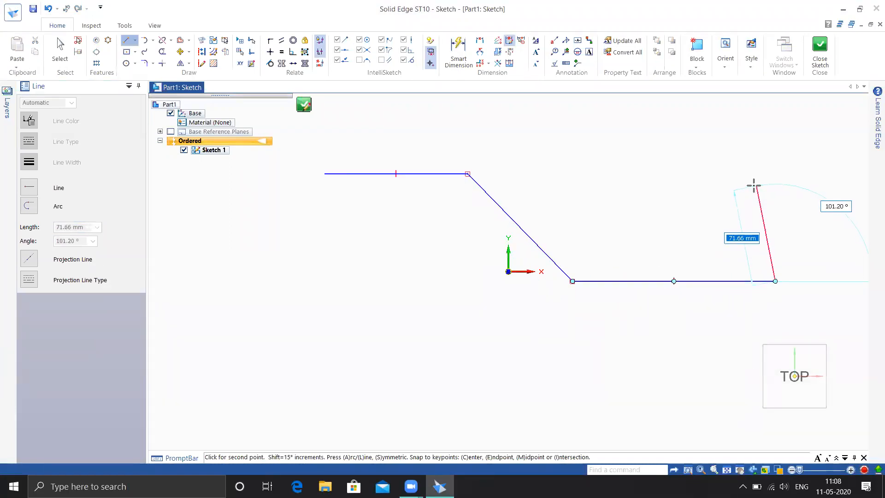
key(Escape)
Sketch a second horizontal-diagonal-horizontal line chain below the first, with a descending diagonal about 123 mm long
shift+middle_drag(566, 301, 597, 199)
scroll(477, 253, up, 2)
scroll(478, 253, down, 4)
key(l)
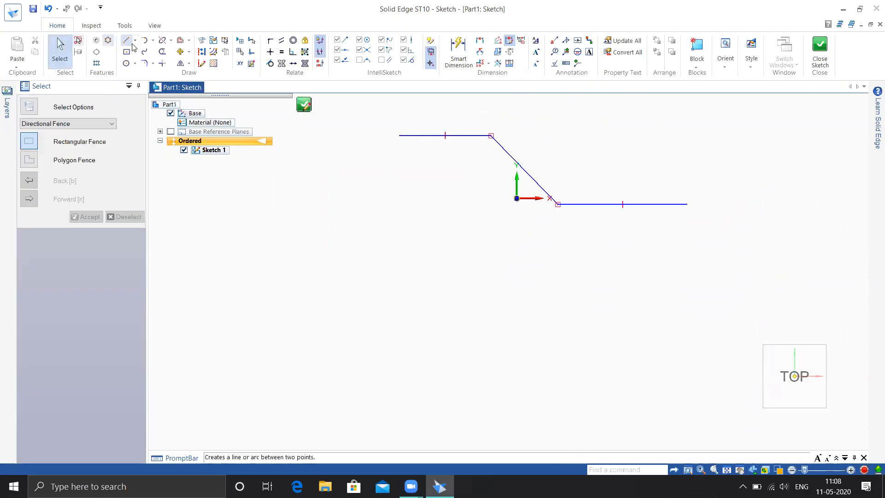
click(395, 284)
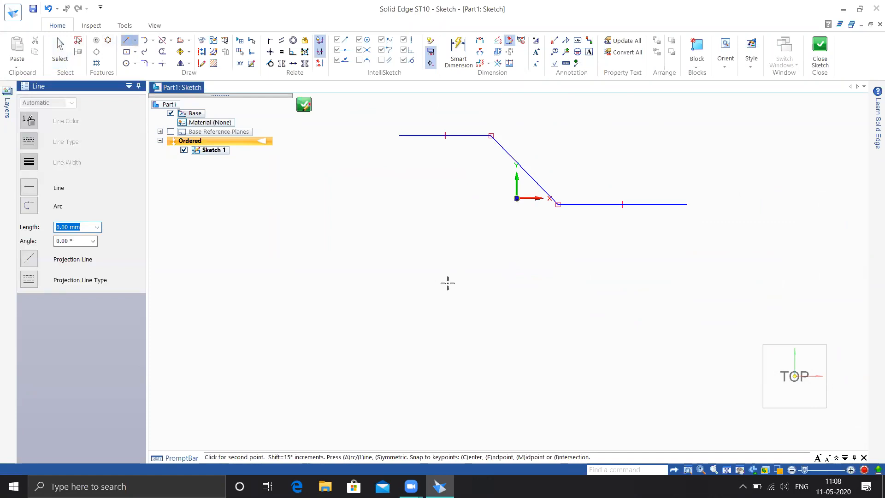
click(498, 284)
click(575, 358)
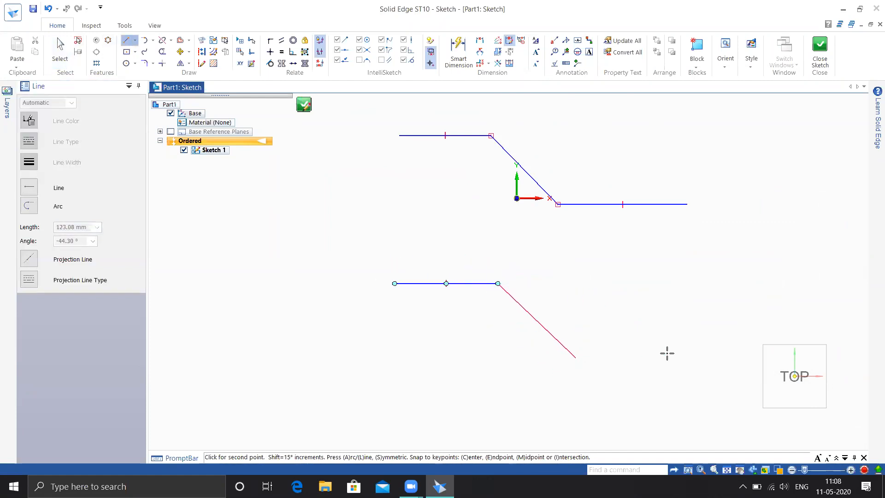
click(702, 358)
key(Escape)
Fillet both corners of the lower line chain with large arcs to form a smooth S-shaped path
click(143, 63)
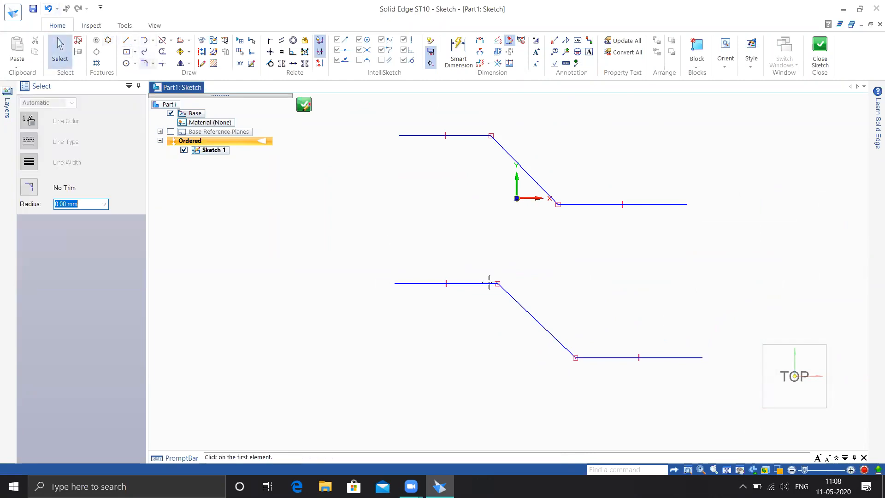
click(498, 289)
click(499, 290)
click(576, 352)
click(576, 353)
key(Escape)
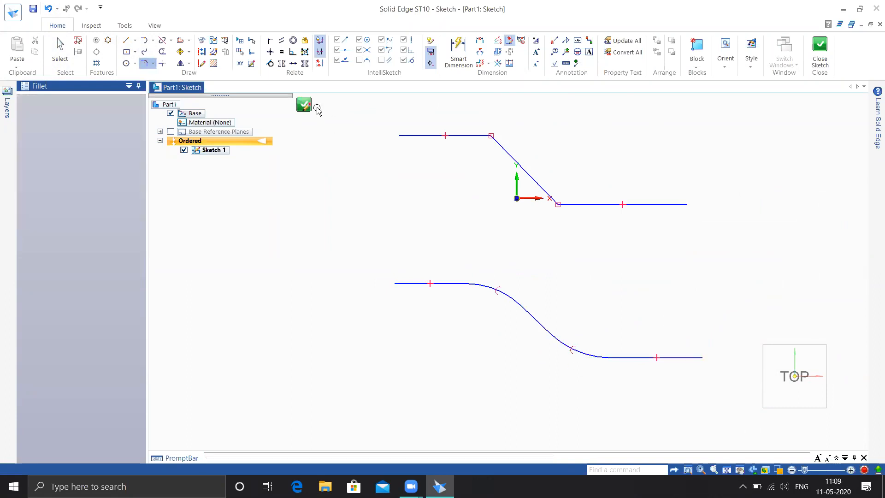
Align the left endpoints of the two paths vertically with a Horizontal/Vertical relation and close the sketch
click(270, 52)
click(400, 136)
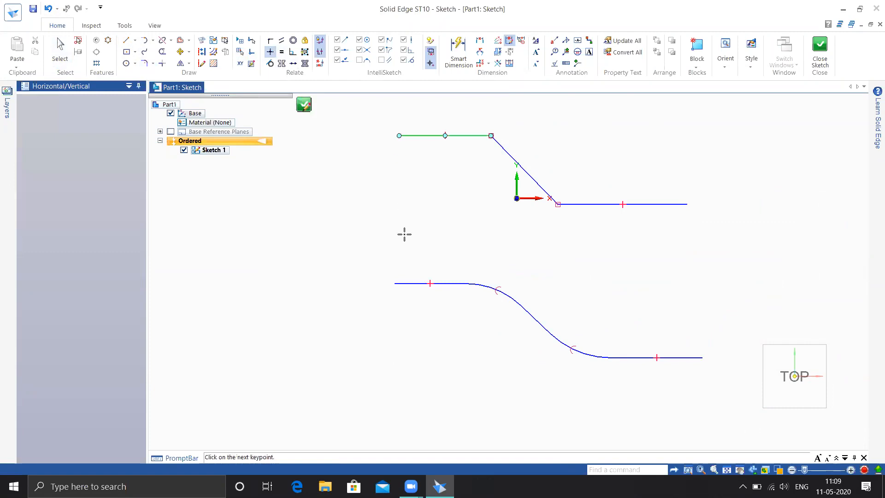
click(394, 284)
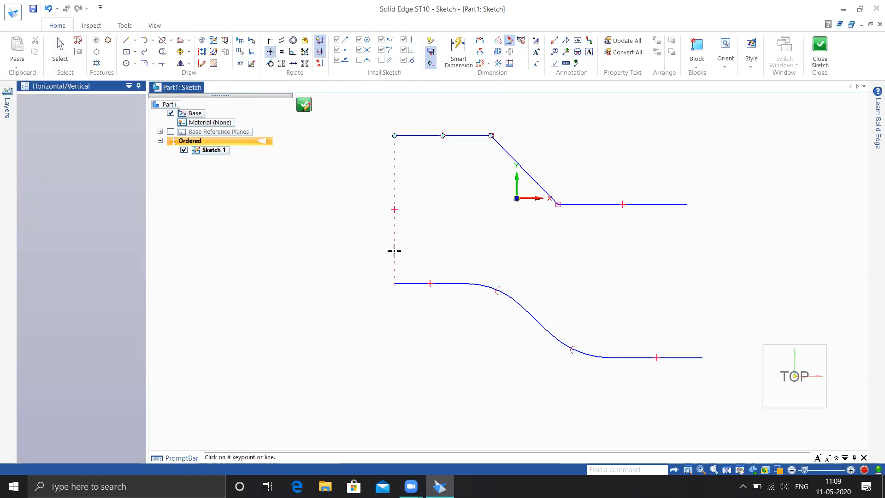
click(821, 48)
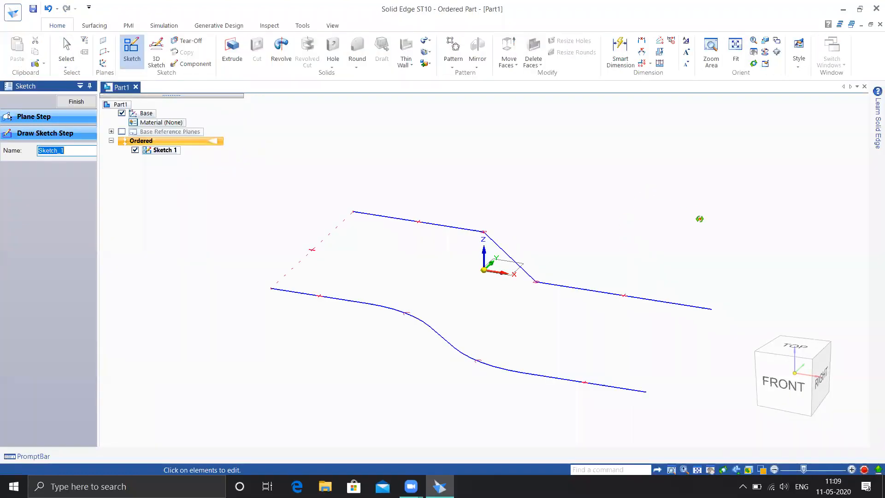
Create a reference plane normal to the sharp-cornered path at its starting endpoint
middle_drag(700, 219, 710, 247)
shift+middle_drag(571, 282, 603, 239)
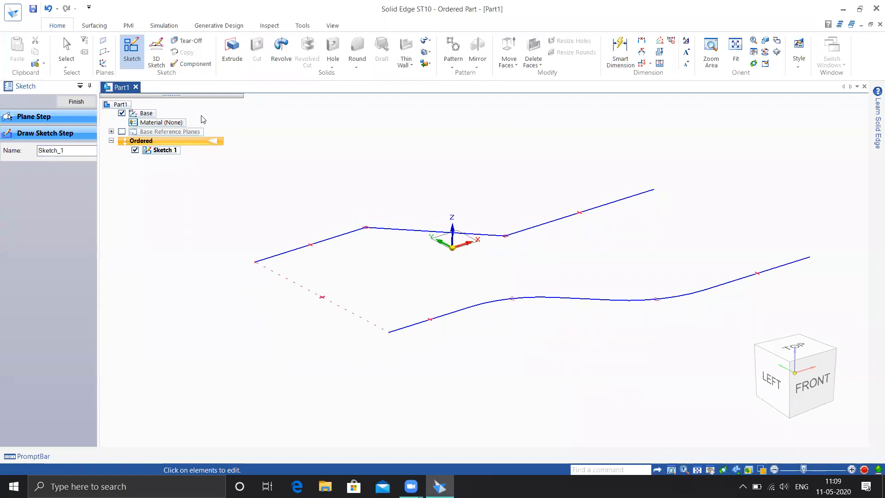
click(131, 50)
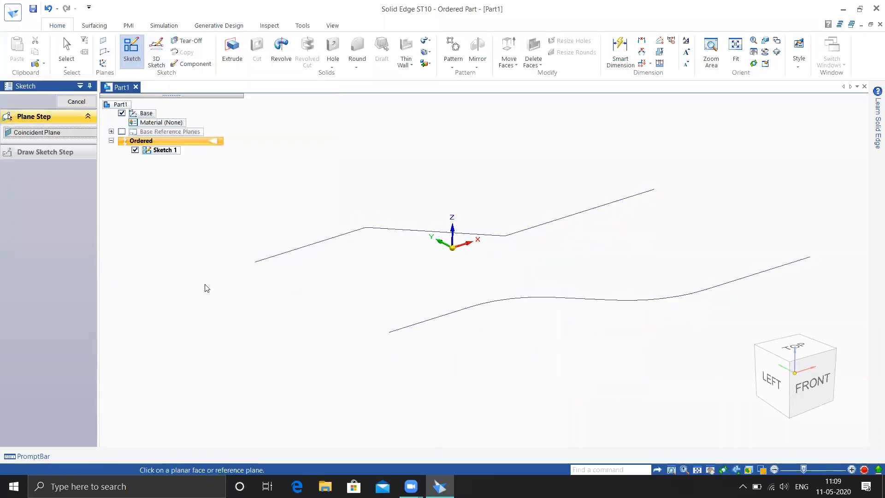
click(107, 52)
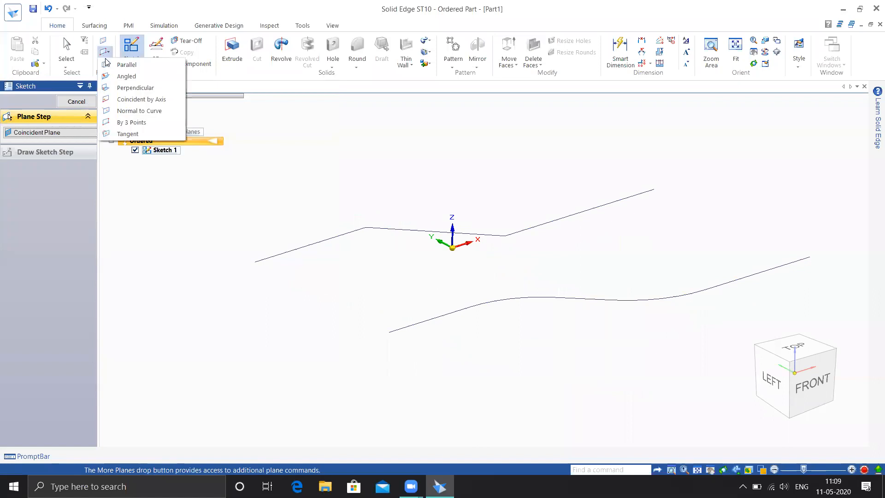
click(134, 111)
click(297, 251)
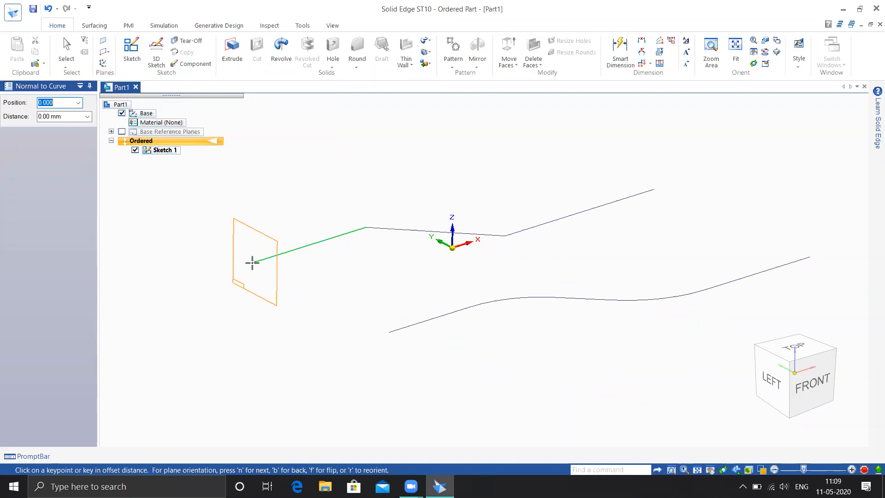
click(254, 262)
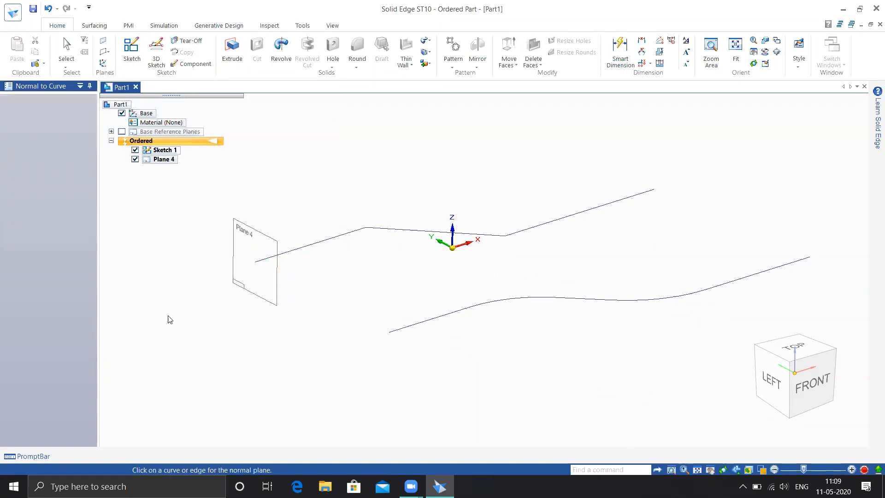
Start a sketch on the new normal plane and draw a circle centred on the sharp-cornered path's endpoint
click(130, 50)
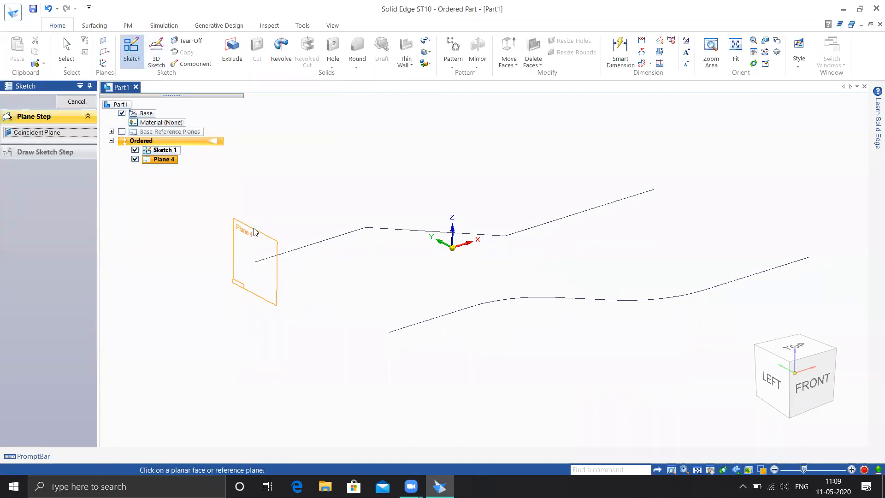
click(248, 231)
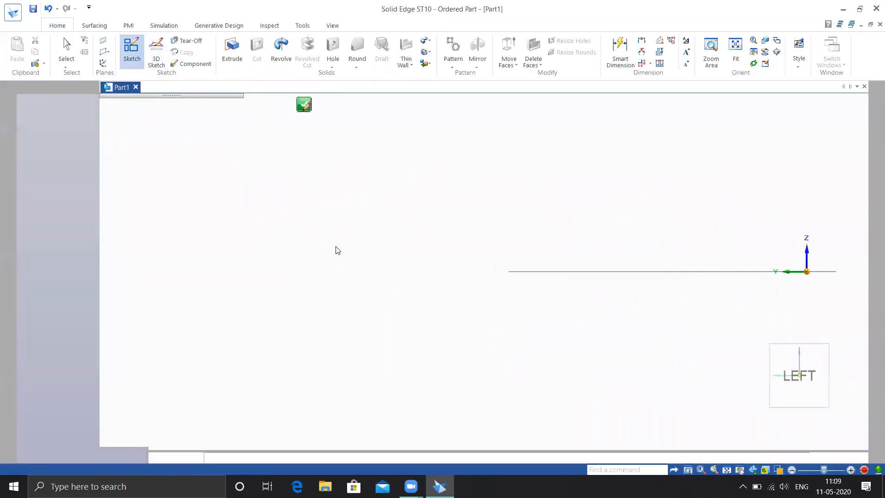
key(l)
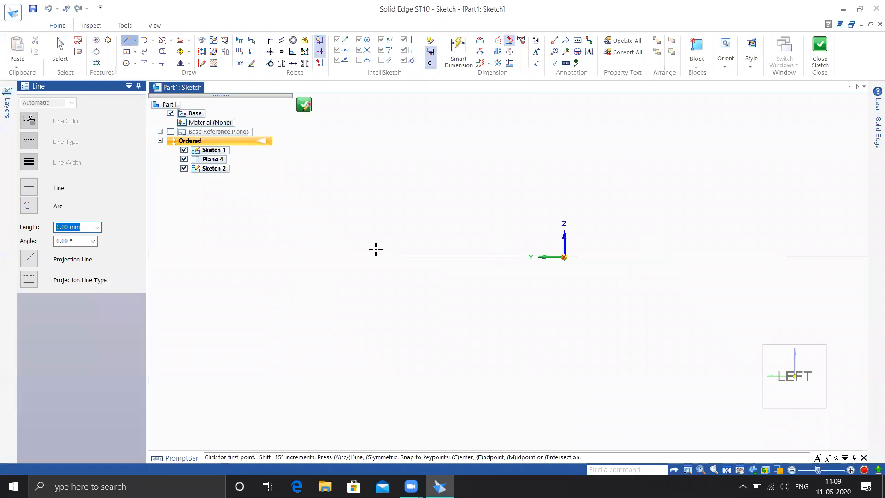
click(126, 63)
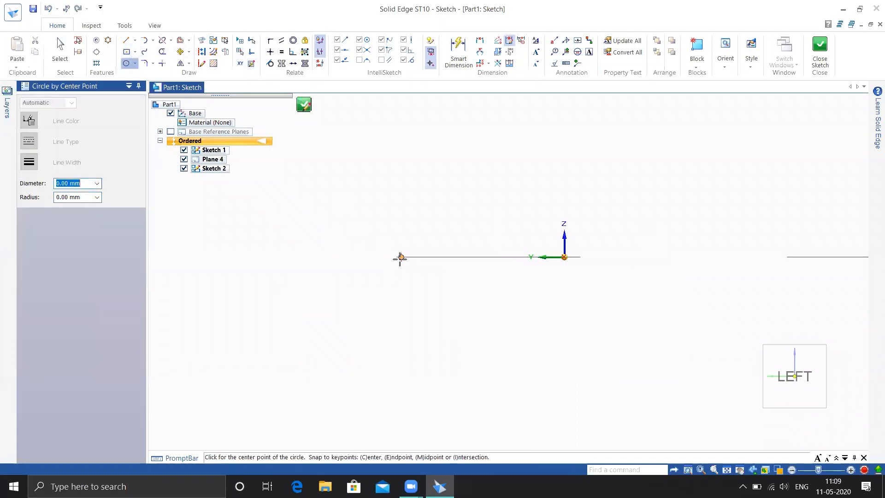
click(402, 257)
click(415, 288)
Draw a circle about 43 mm in diameter centred on the filleted path's endpoint and finish the sketch
scroll(544, 252, down, 4)
middle_drag(604, 267, 602, 282)
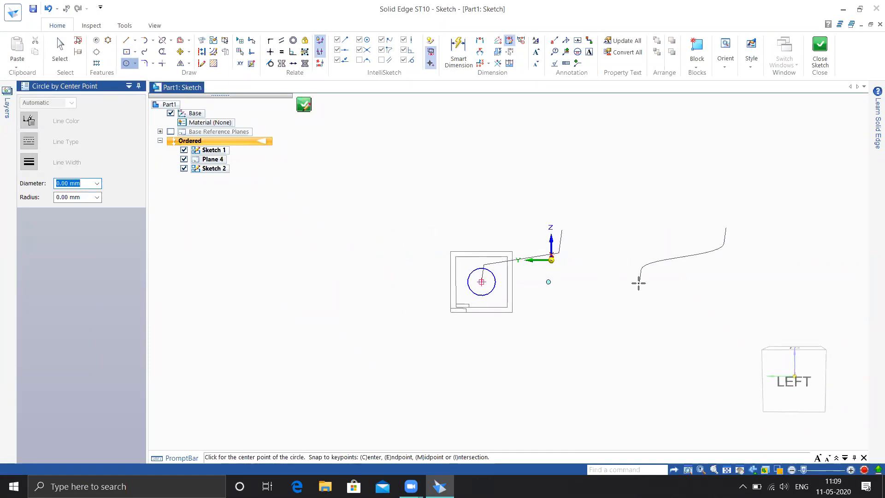
click(639, 282)
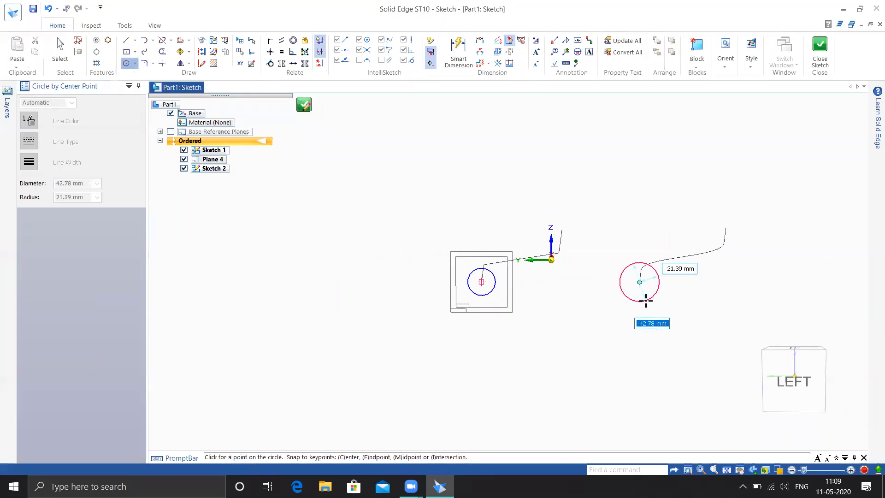
click(646, 299)
click(820, 51)
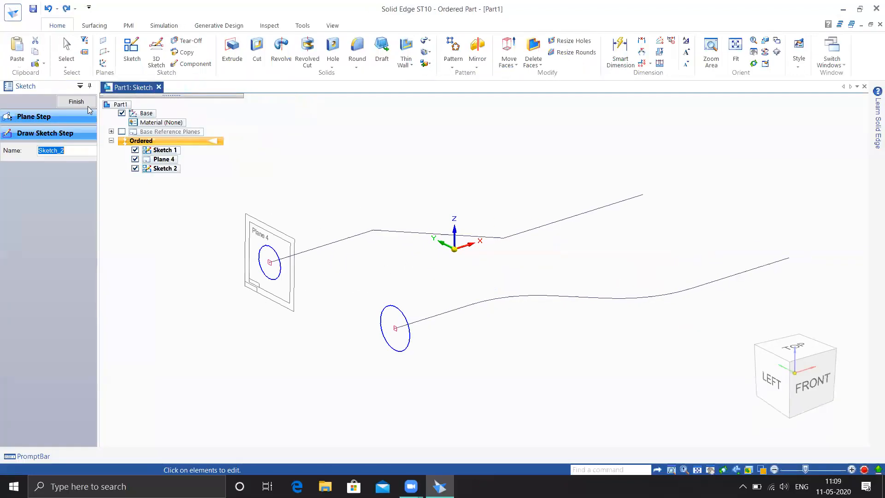
click(76, 102)
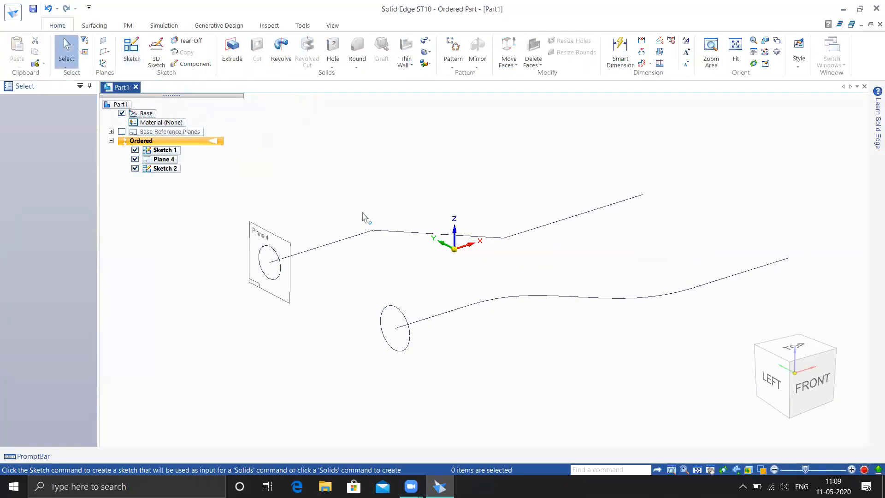
Start a Sweep feature with the sweep type set to Single path and cross section
click(425, 40)
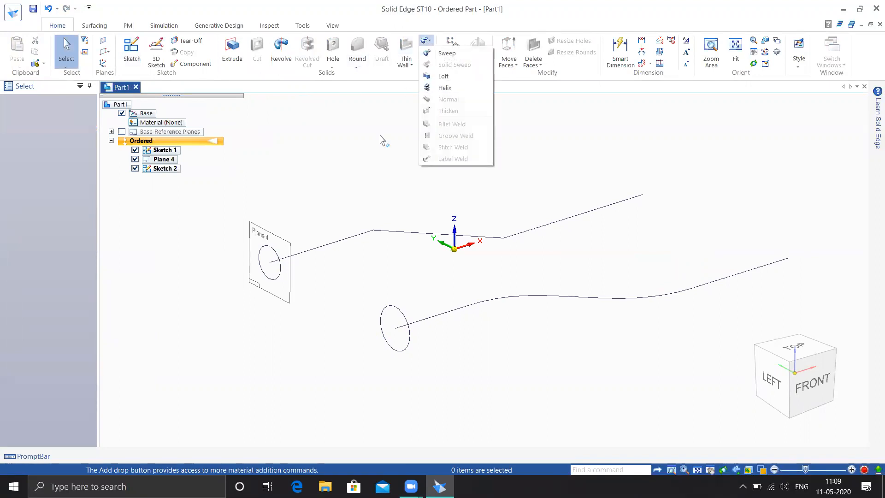
click(446, 53)
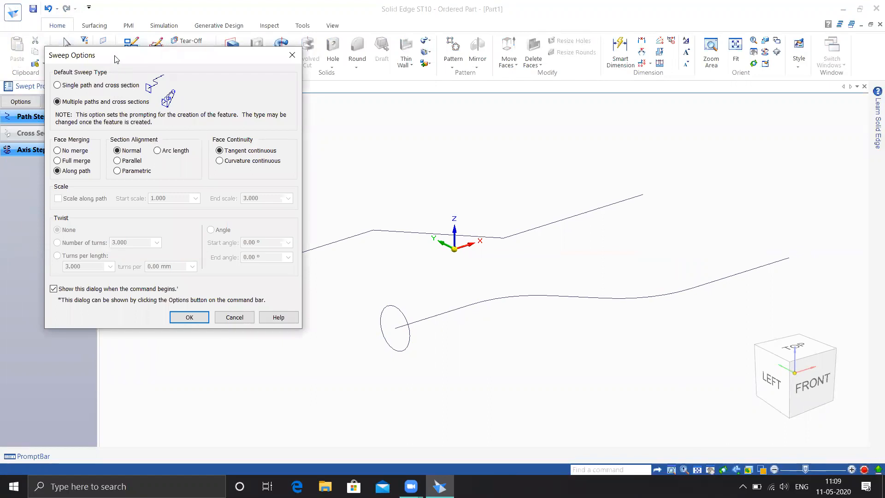
drag(115, 59, 157, 42)
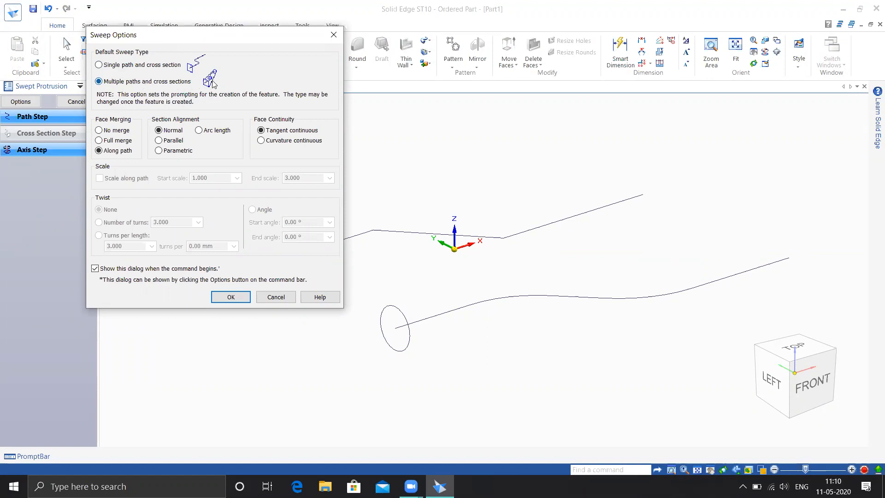
click(100, 65)
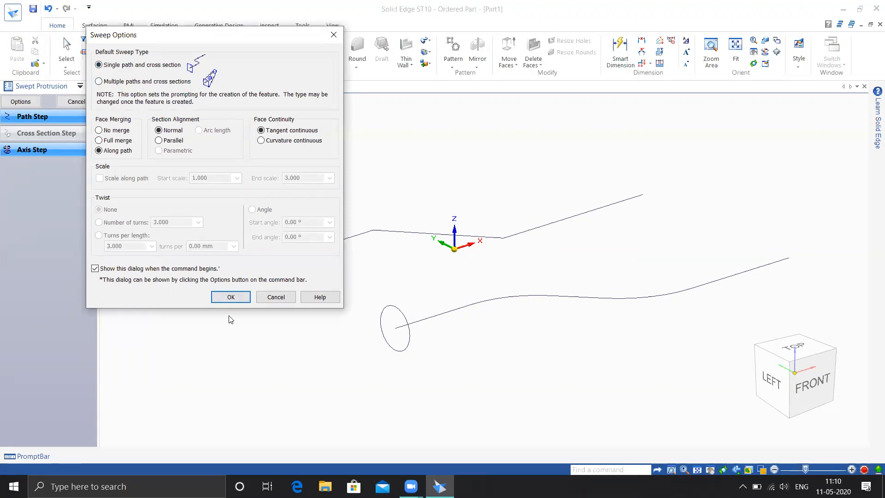
click(231, 297)
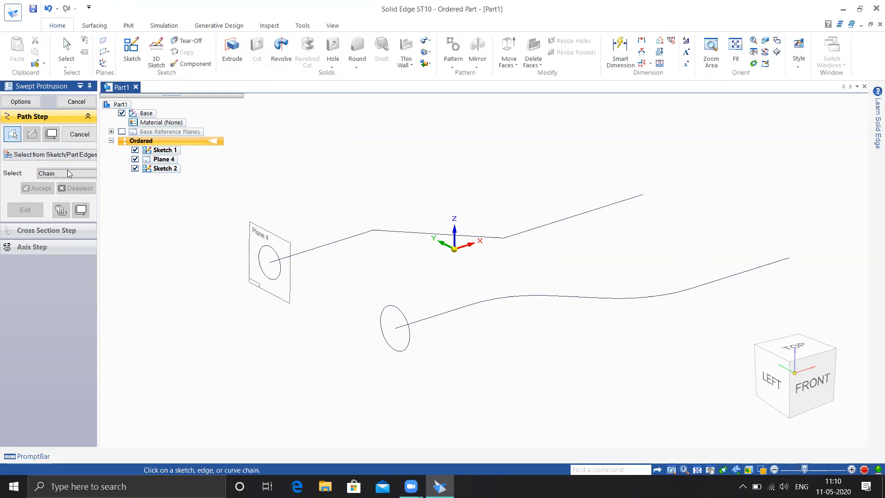
Define the sweep path with Select from Sketch/Part Edges, using the circle on the normal plane
click(39, 156)
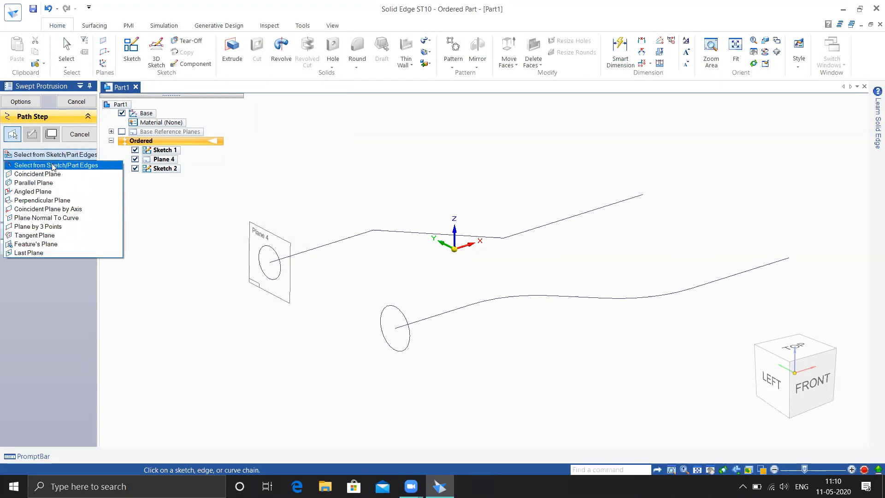
click(68, 167)
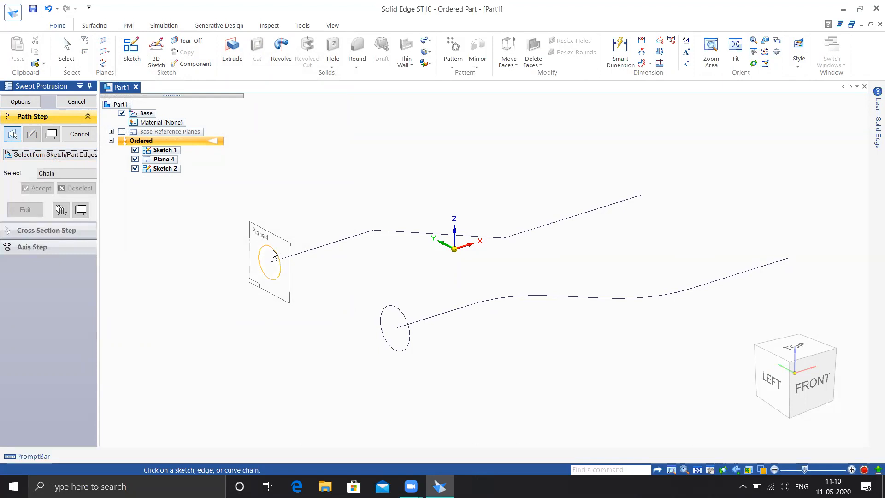
click(81, 212)
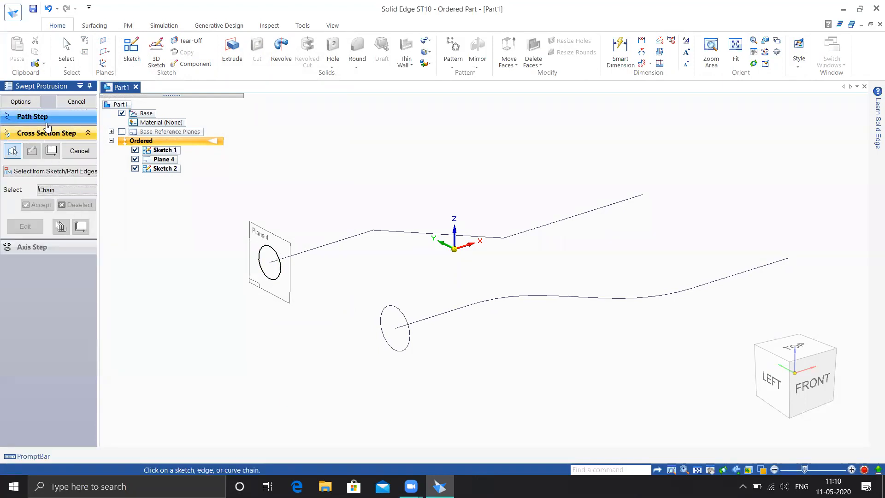
Cancel the unfinished sweep and start a new Sweep feature with the Single path and cross section type
click(82, 106)
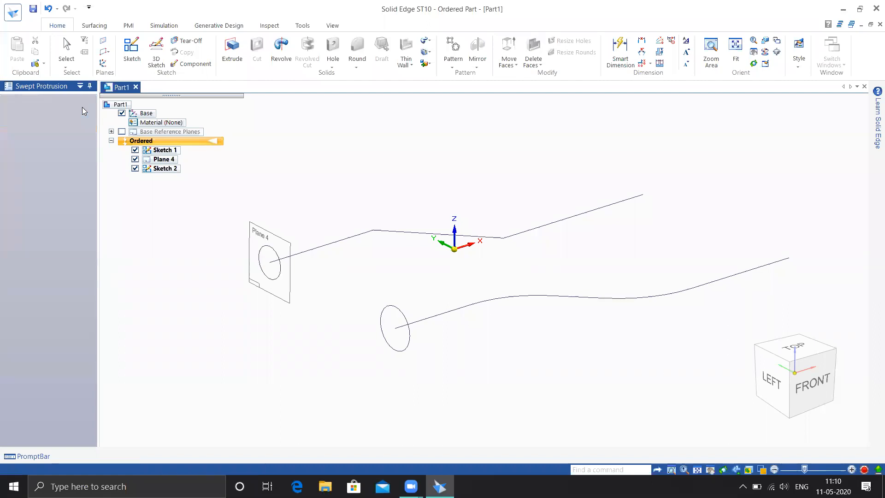
click(425, 40)
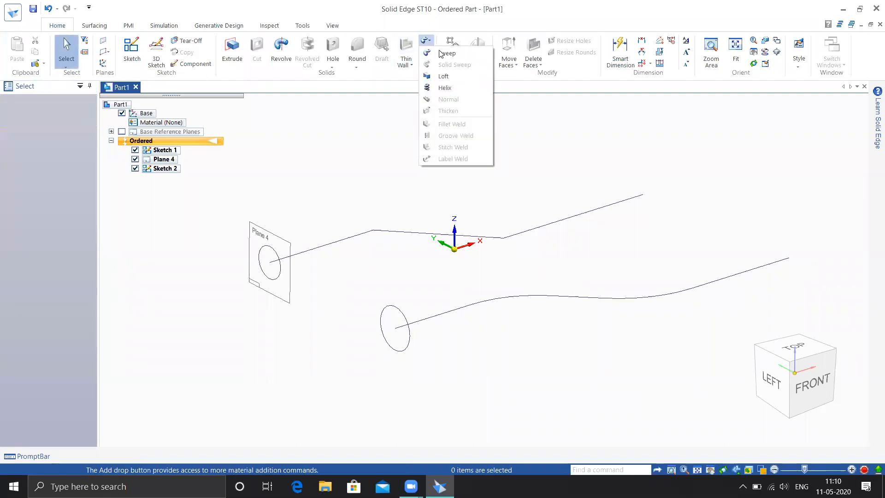
click(441, 55)
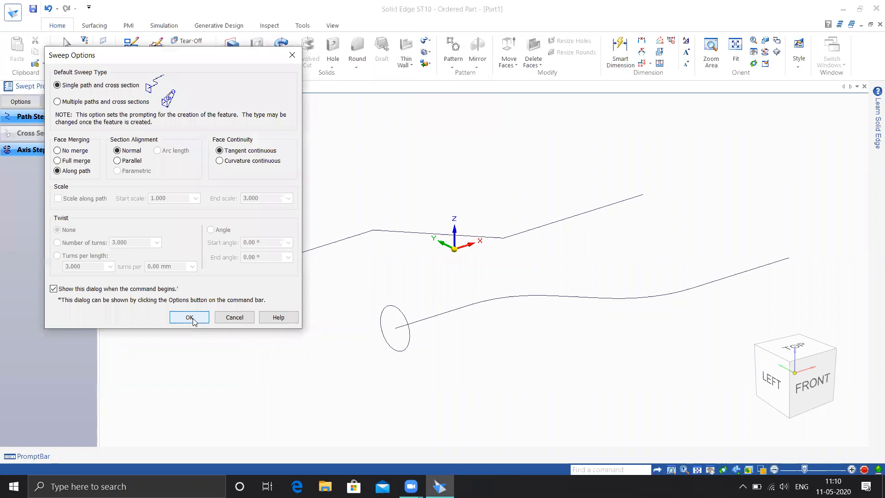
key(Return)
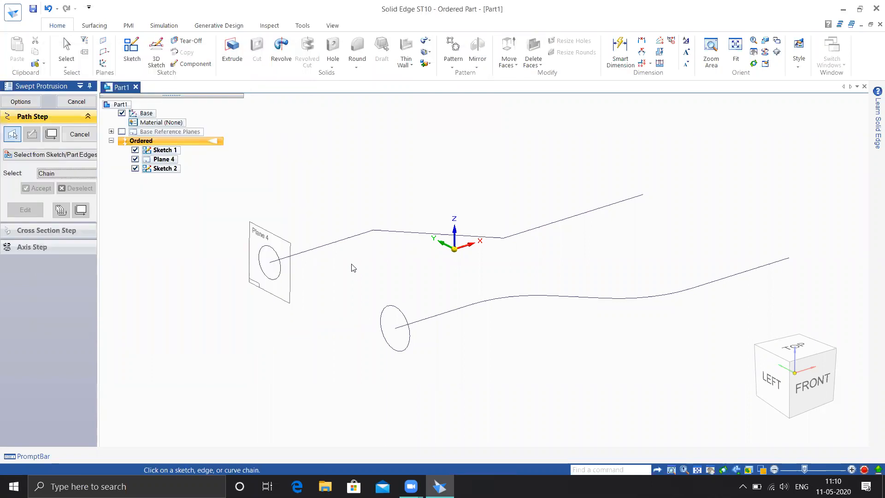
Sweep the circle on the normal plane along the sharp-cornered path, finish the feature and exit the Sweep command
click(300, 253)
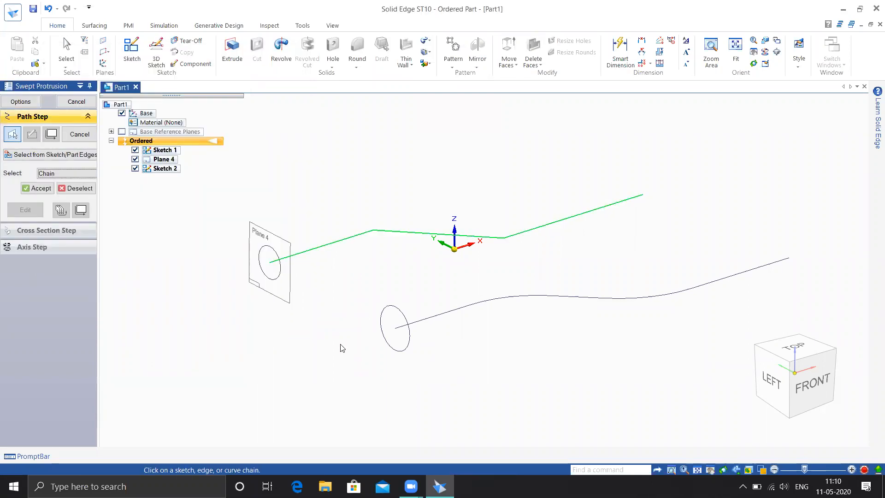
click(41, 189)
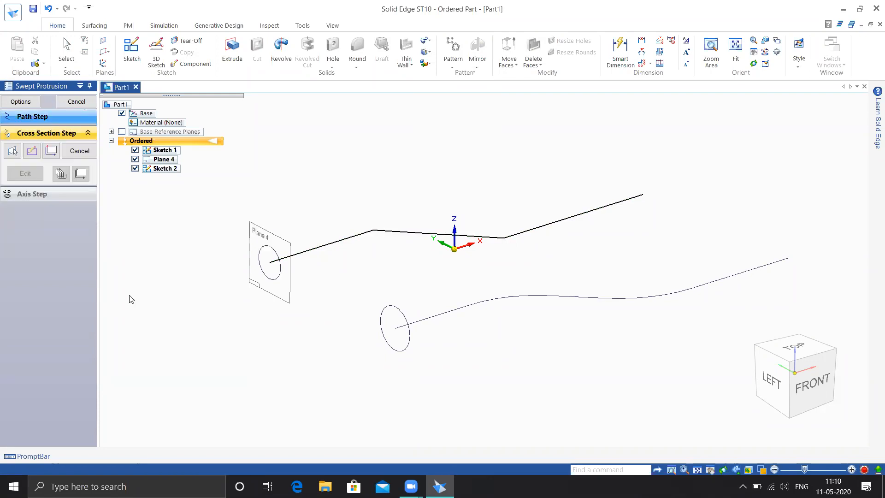
click(270, 279)
mouse_move(370, 322)
middle_down()
mouse_move(354, 387)
mouse_move(355, 343)
mouse_move(369, 315)
middle_up()
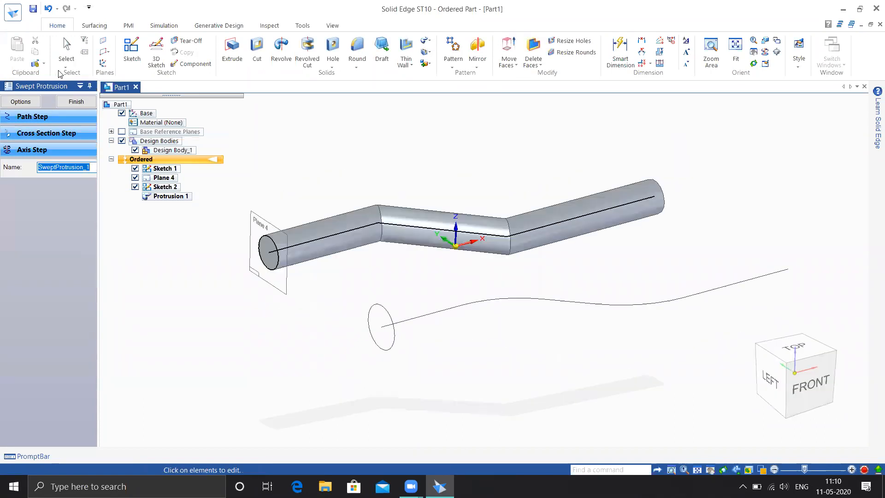
click(83, 103)
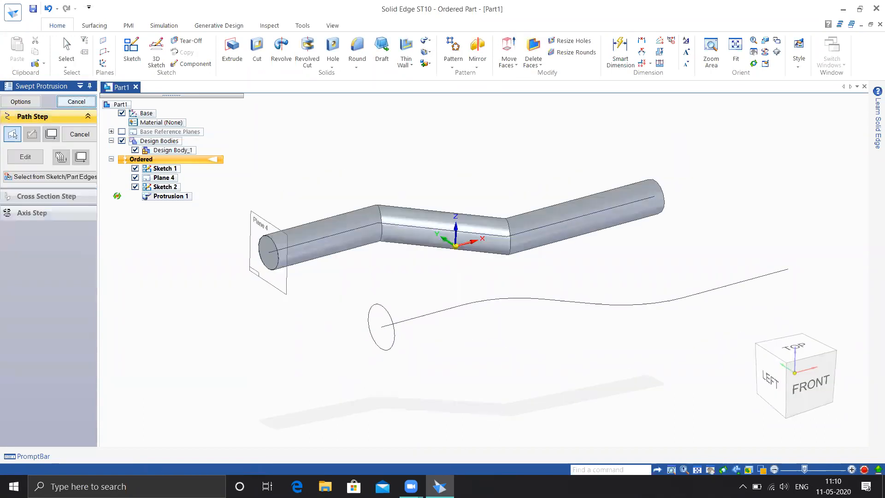
click(387, 25)
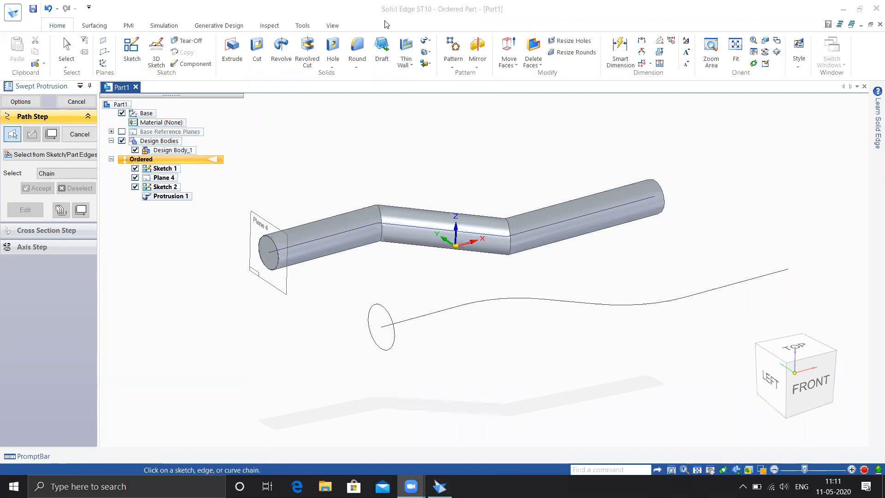
click(486, 277)
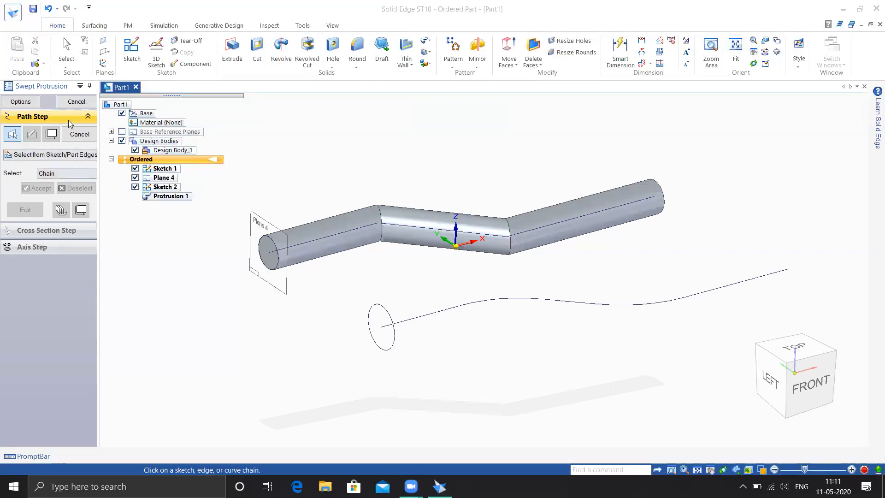
key(Escape)
key(Escape)
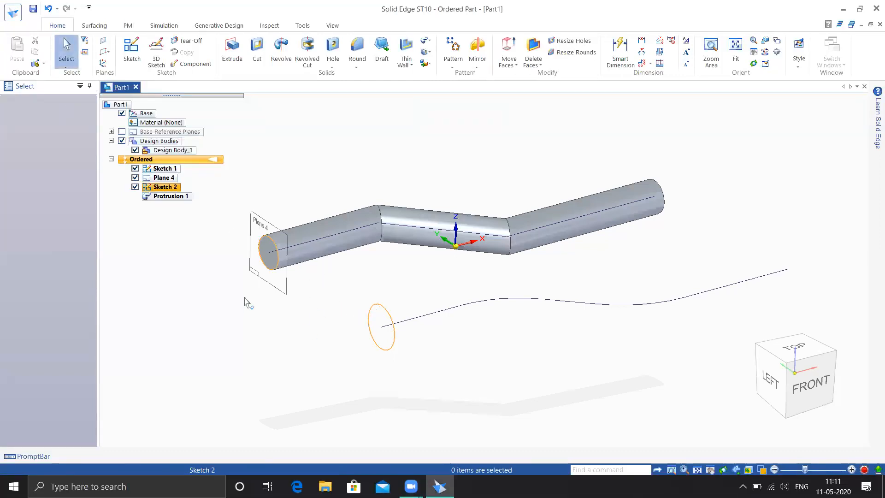
Create a Single path and cross section sweep of the circle at the filleted path's endpoint along that path, and finish it
click(425, 45)
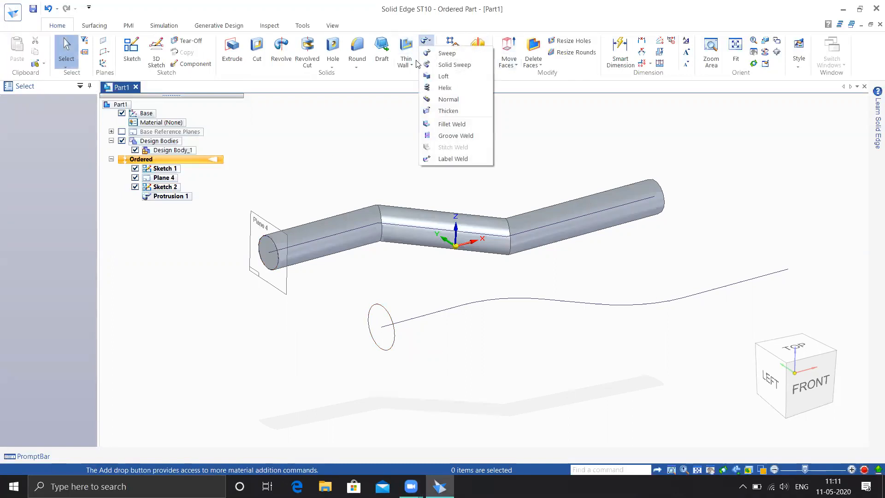
click(444, 54)
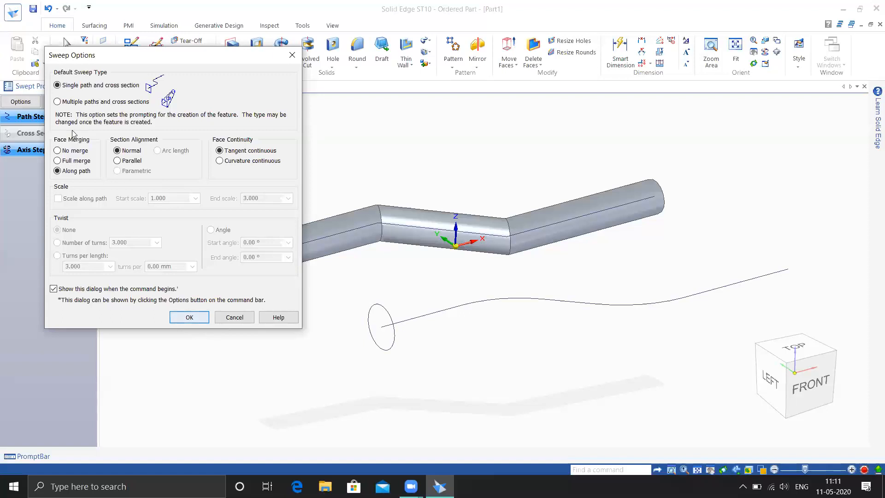
click(189, 318)
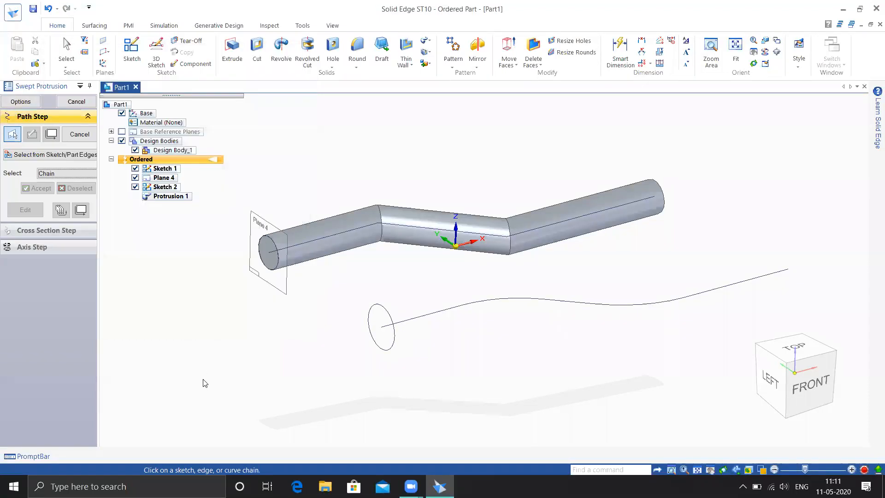
click(406, 320)
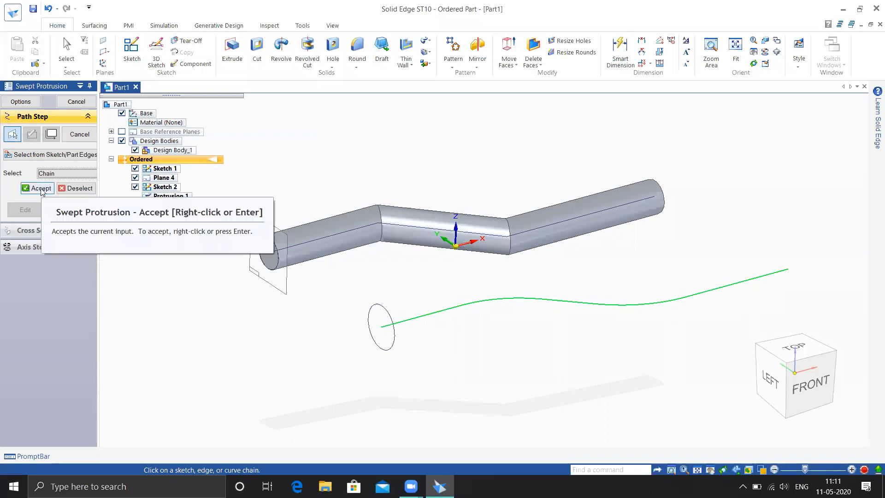
click(41, 189)
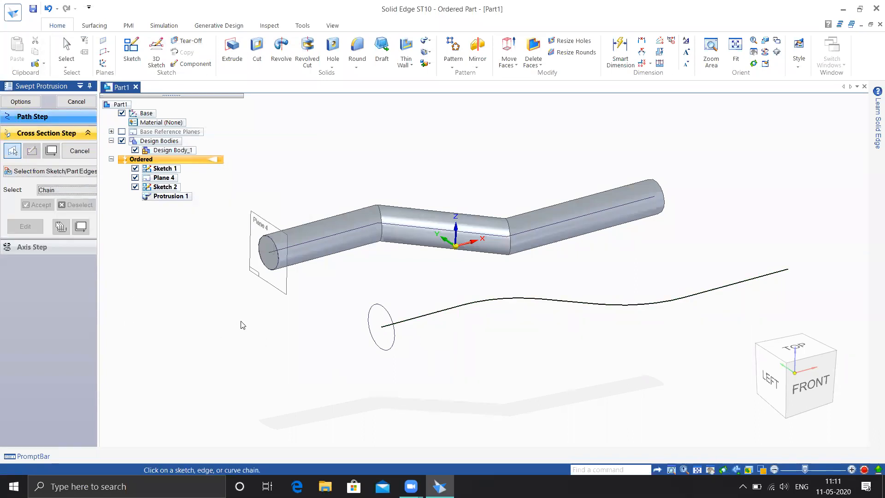
click(385, 312)
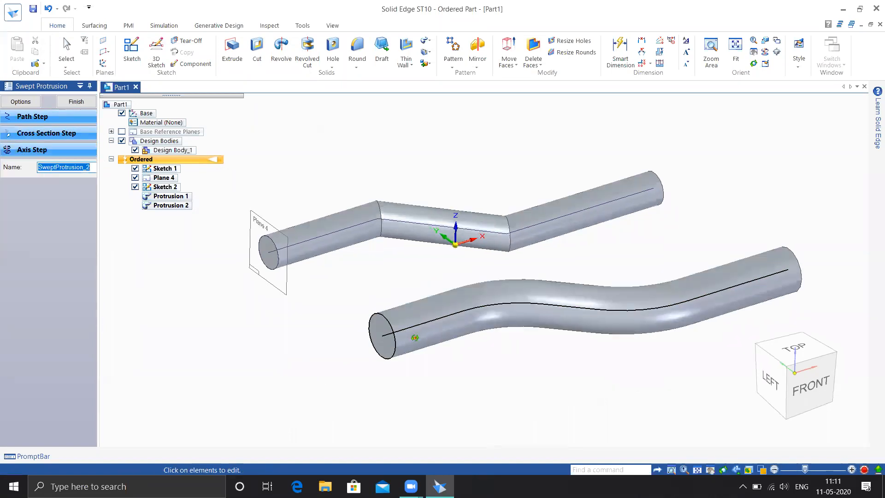
middle_drag(412, 355, 280, 264)
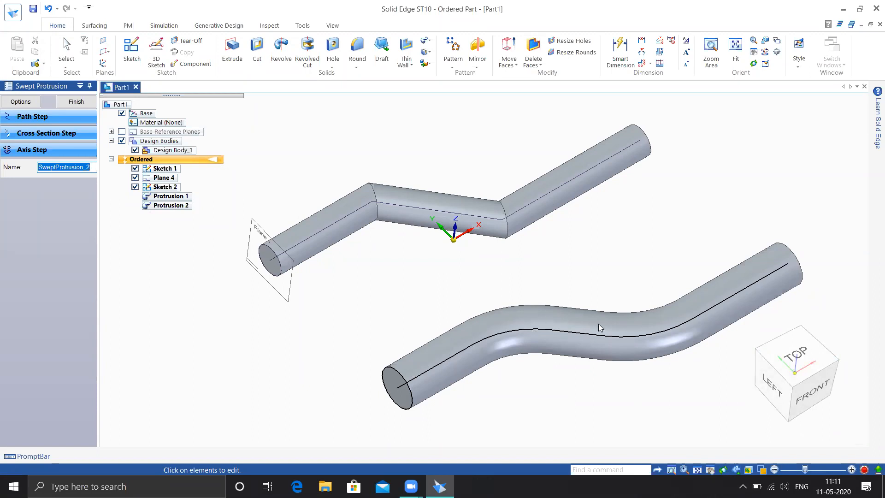
middle_drag(544, 314, 466, 362)
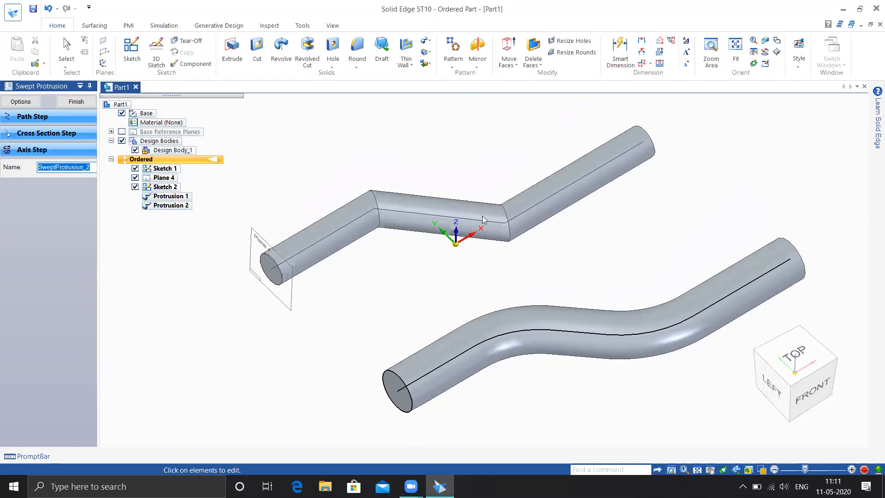
click(72, 103)
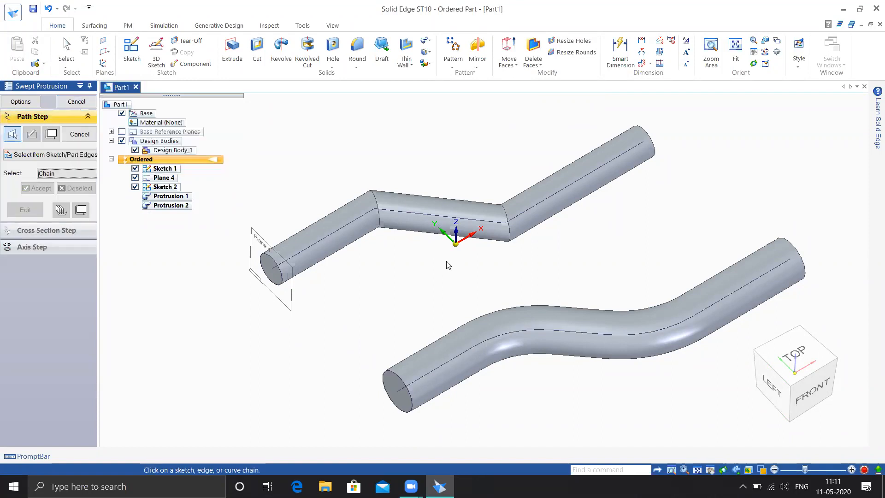
scroll(402, 296, down, 2)
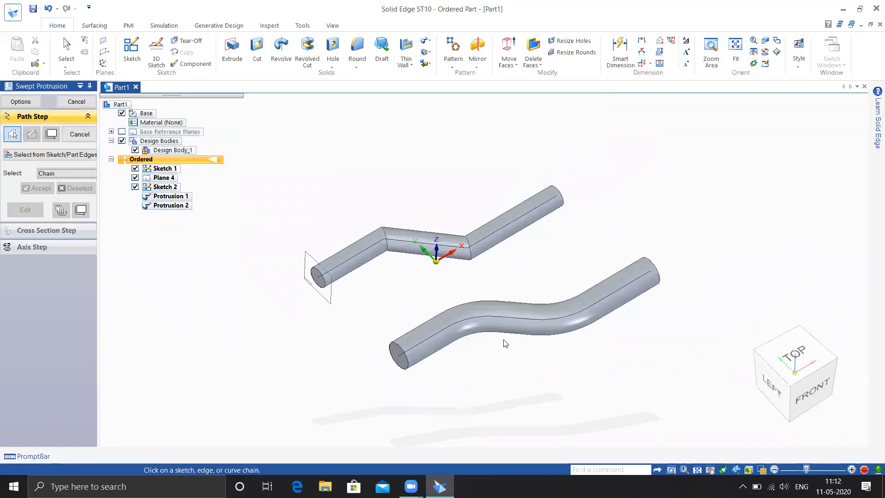
click(76, 101)
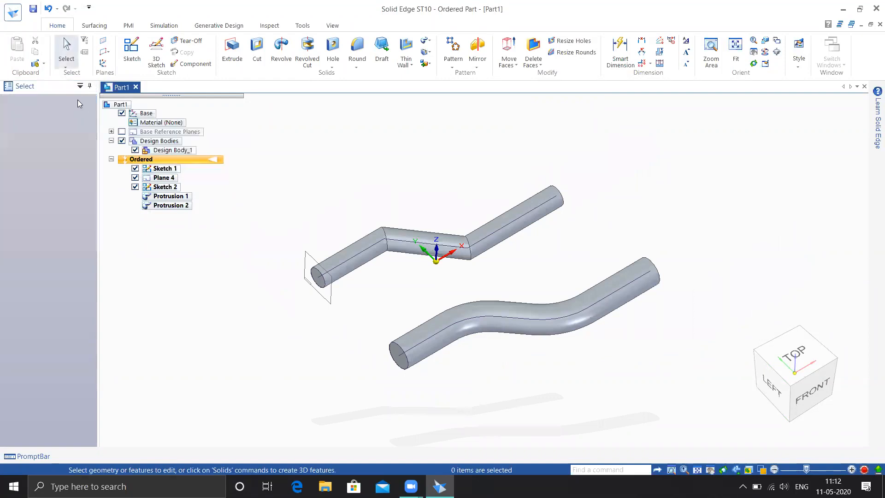
Create a new part document and start a sketch on the front (XZ) plane
click(13, 13)
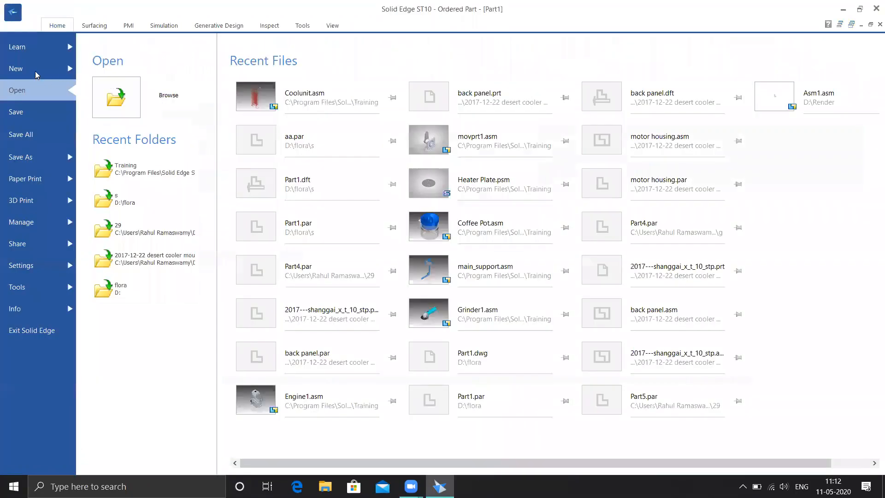
click(183, 296)
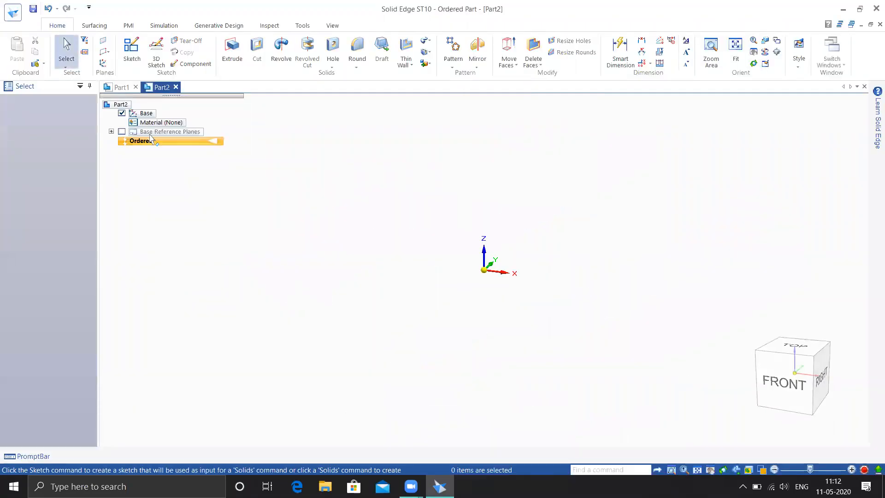
click(132, 51)
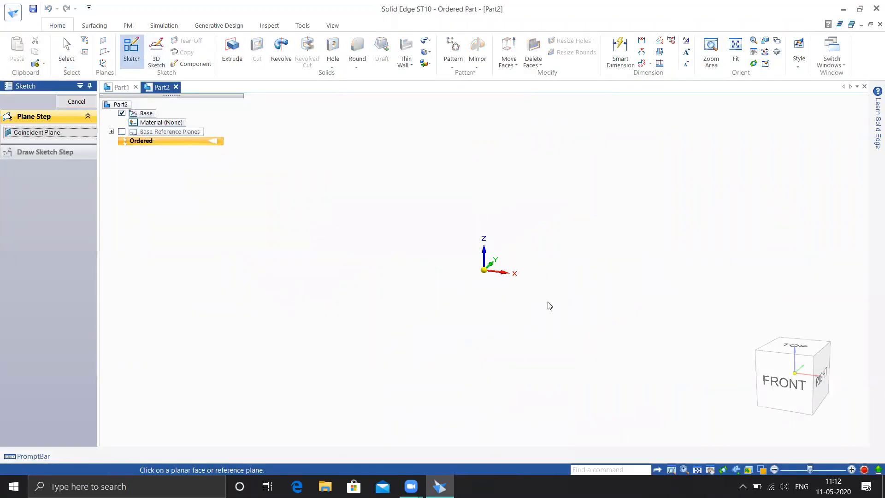
middle_drag(530, 281, 504, 292)
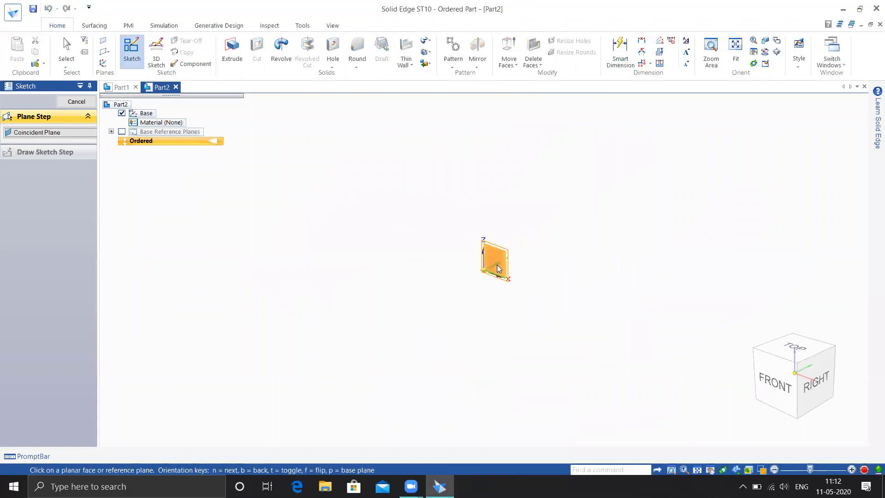
click(502, 256)
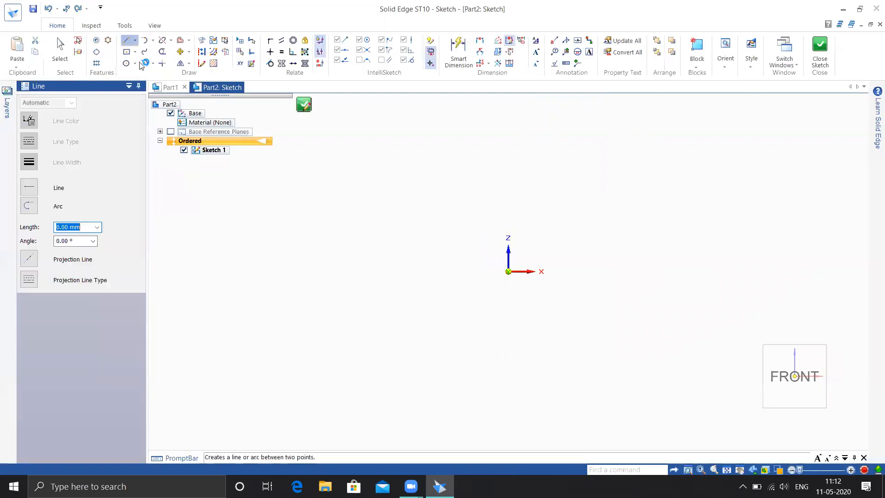
Draw a vertical line about 210 mm long on the negative X side of the origin, starting near the origin's height
click(475, 270)
shift+middle_drag(470, 125, 438, 159)
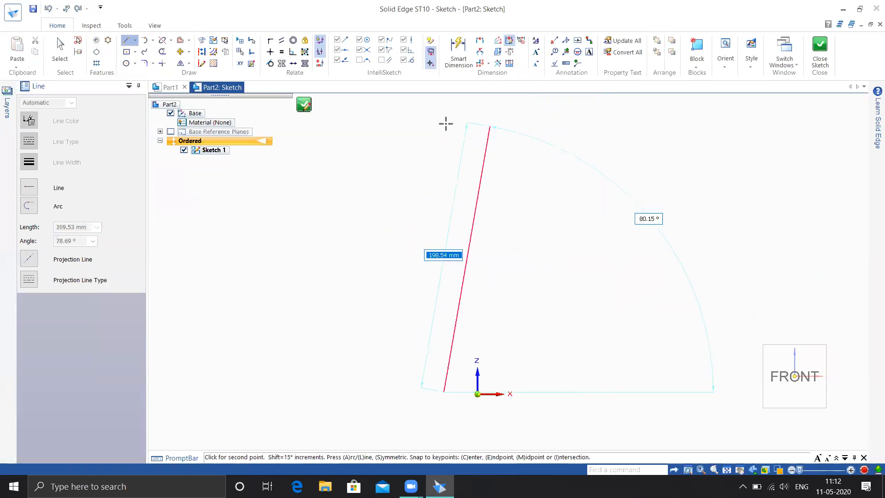
click(504, 128)
key(Escape)
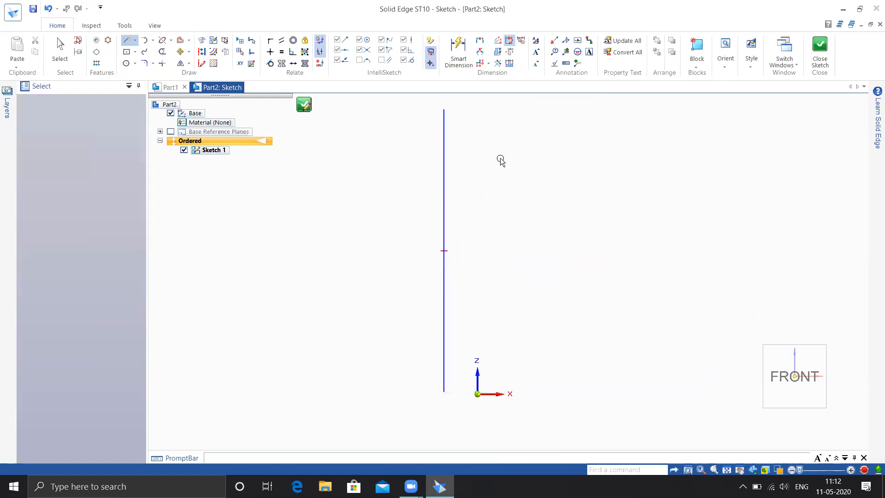
Draw an S-shaped curve on the positive X side of the origin, rising and spreading away from the vertical line
click(144, 51)
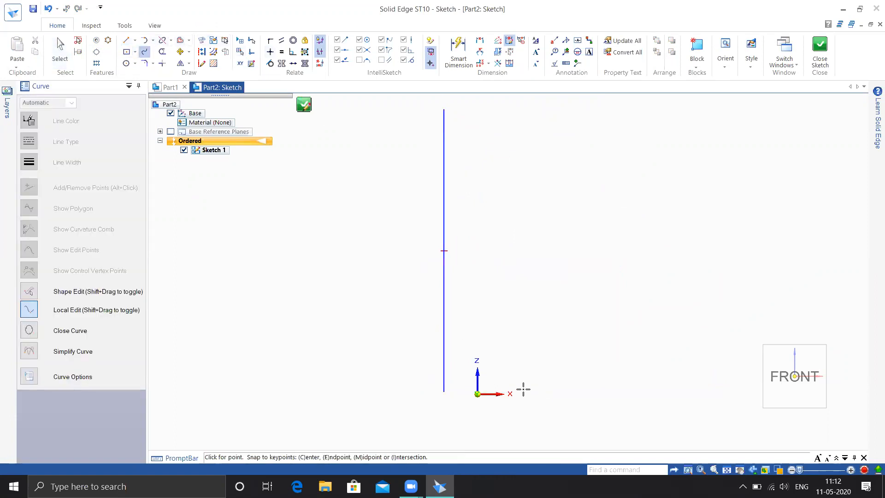
mouse_move(524, 389)
mouse_down()
mouse_move(526, 312)
mouse_move(553, 265)
mouse_move(682, 138)
mouse_move(682, 98)
mouse_move(670, 102)
mouse_up()
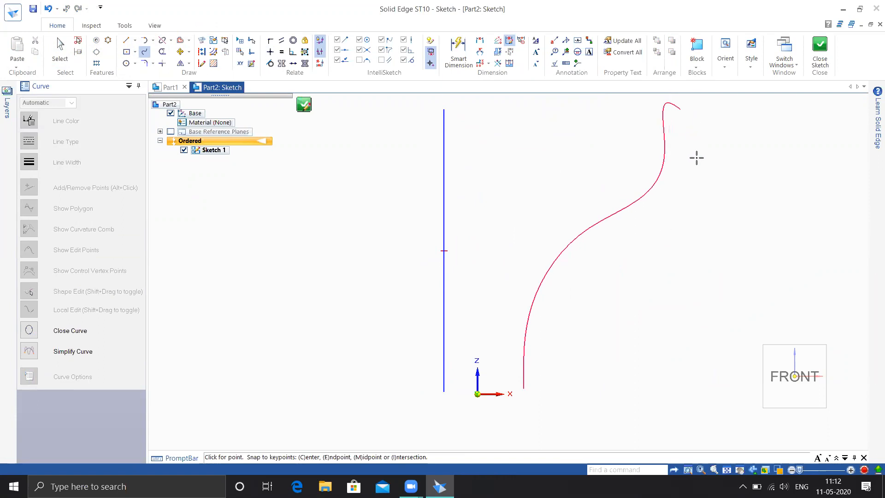
key(Escape)
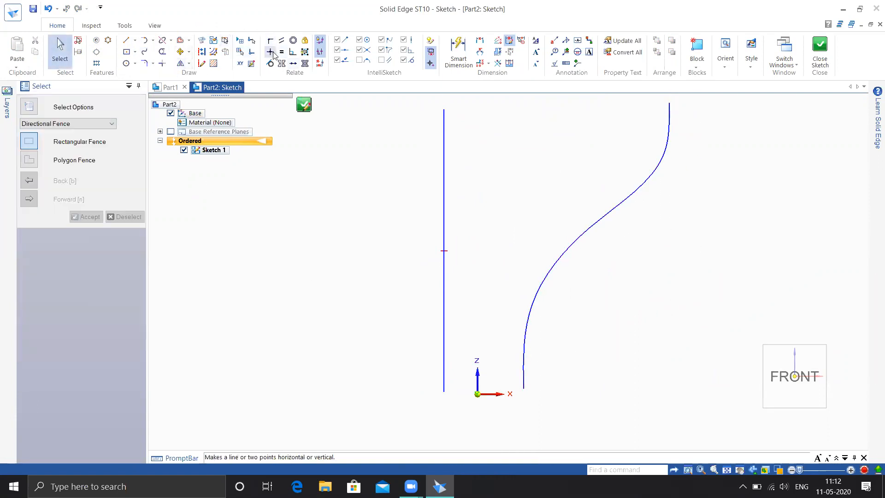
Align the lower endpoints of the vertical line and the curve horizontally with the origin using Horizontal/Vertical relations
click(271, 51)
click(444, 390)
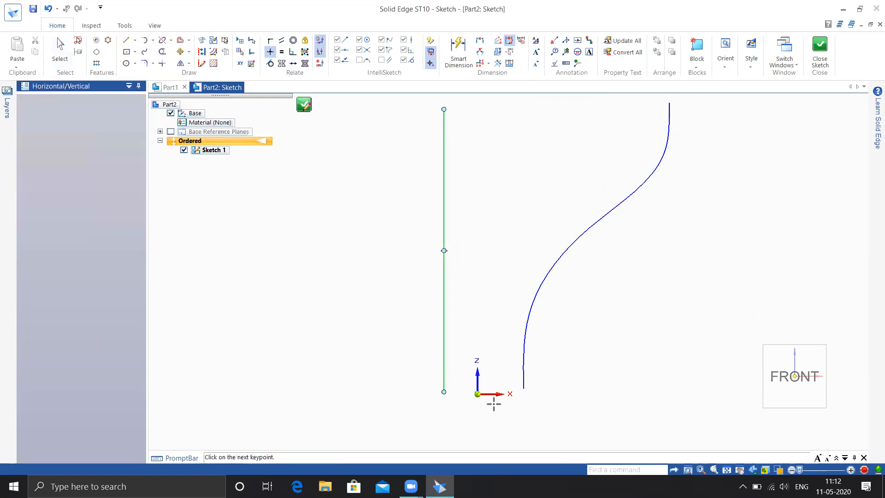
click(480, 394)
click(523, 389)
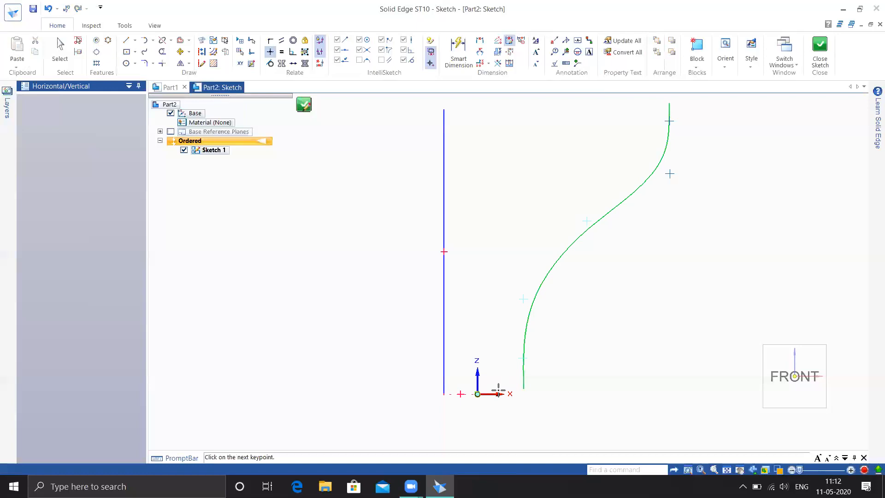
click(479, 394)
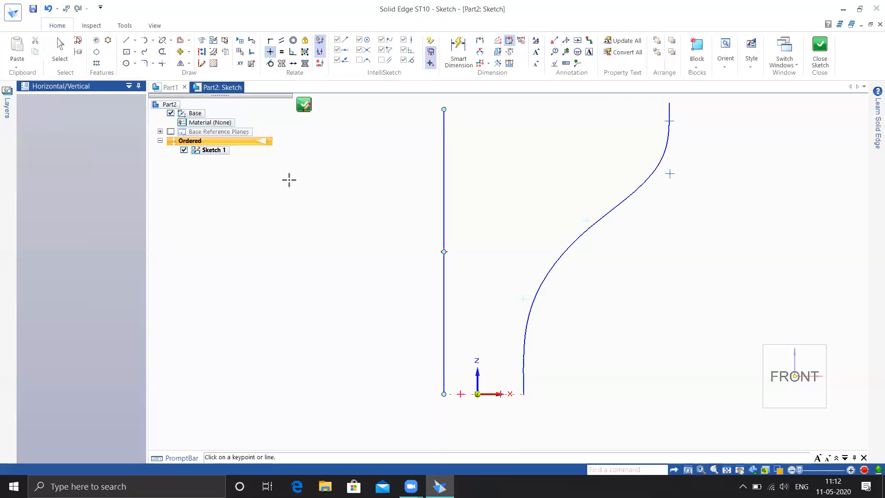
Finish the line-and-curve sketch and start a new sketch on the top (XY) plane
click(818, 46)
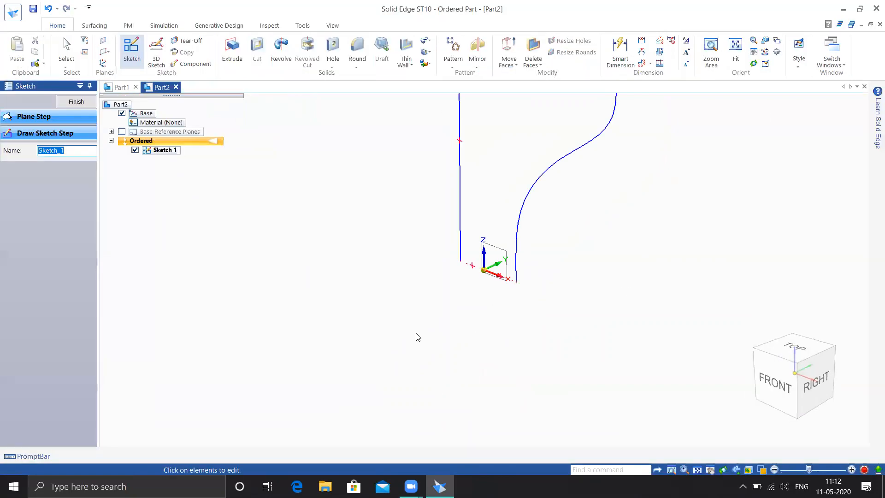
click(77, 102)
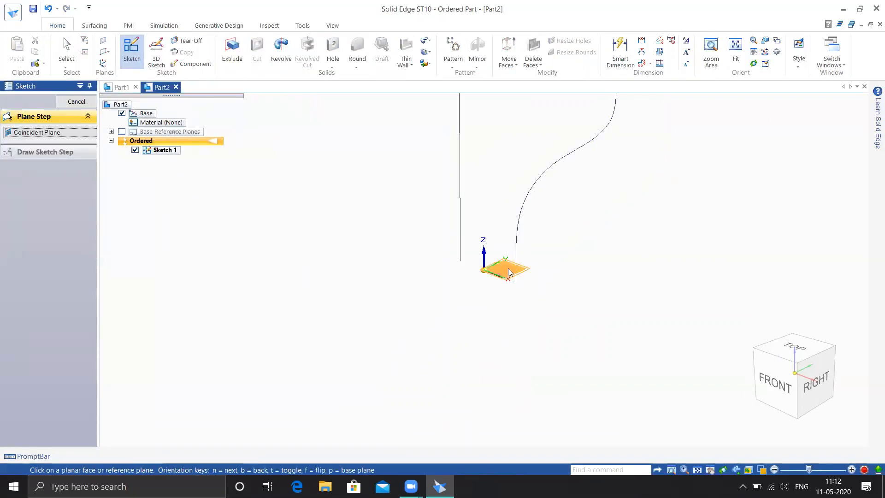
click(510, 272)
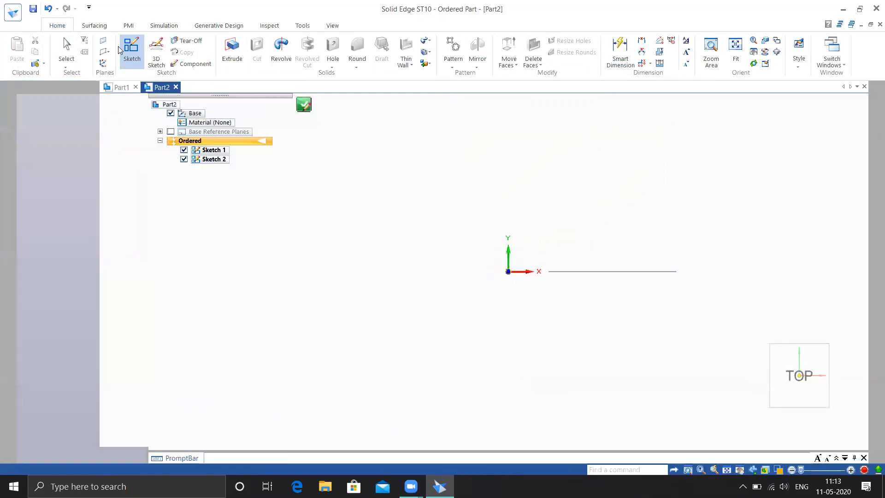
Draw a small circle centred on the origin and finish the sketch
click(121, 51)
click(126, 63)
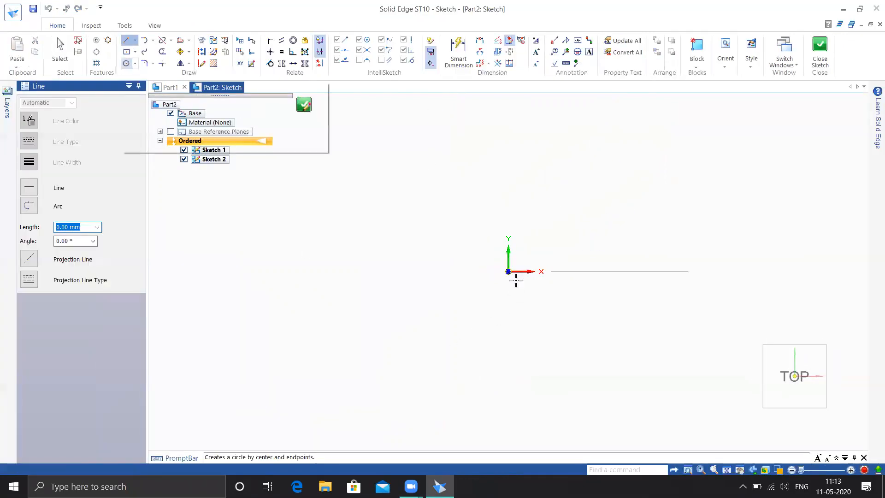
drag(509, 271, 515, 280)
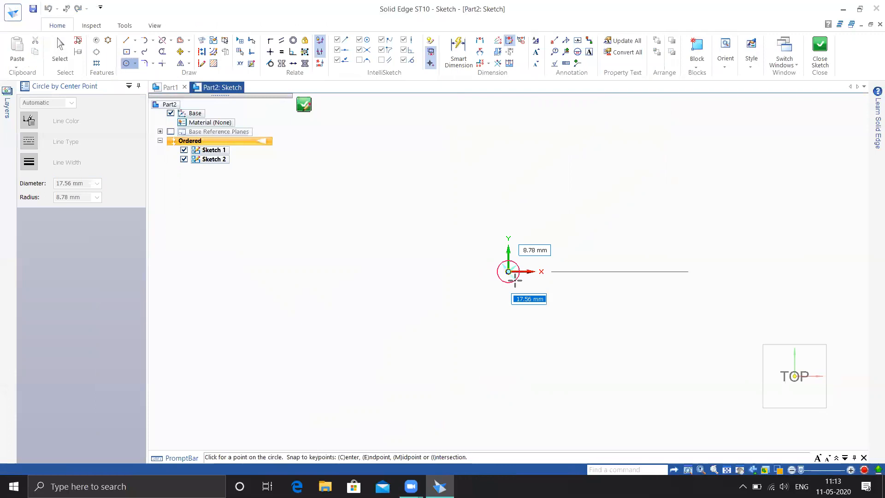
click(514, 278)
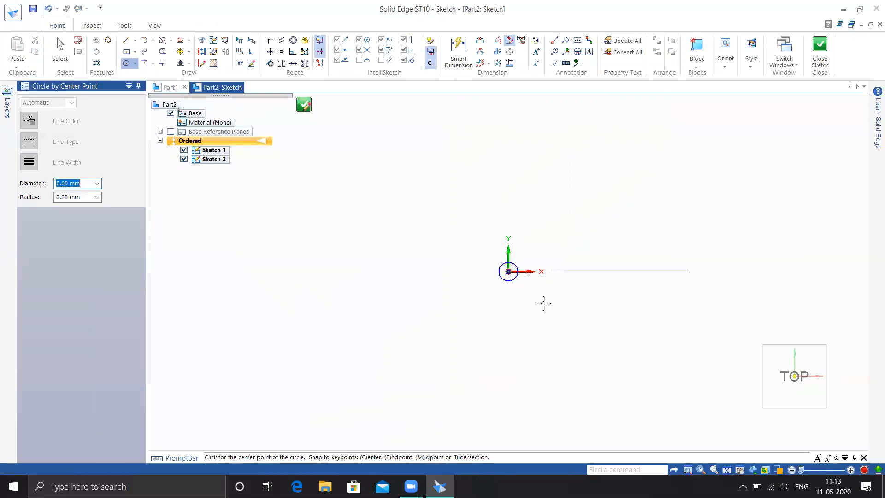
middle_drag(544, 303, 529, 273)
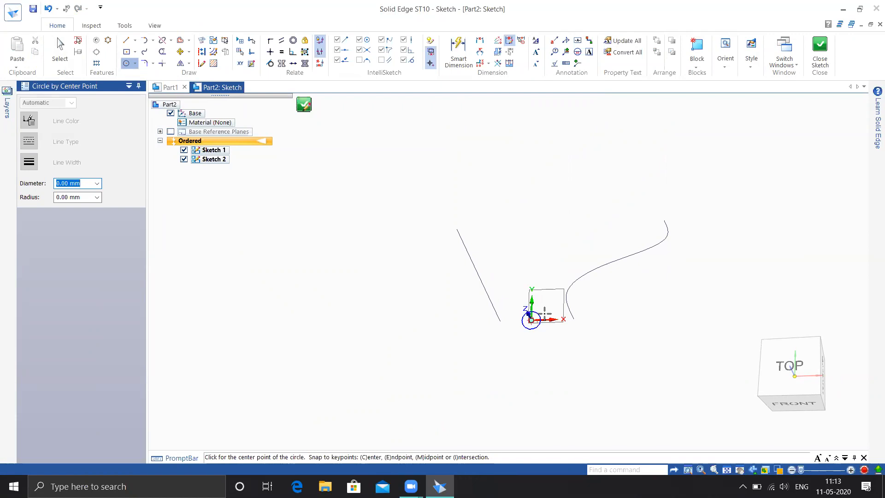
click(820, 49)
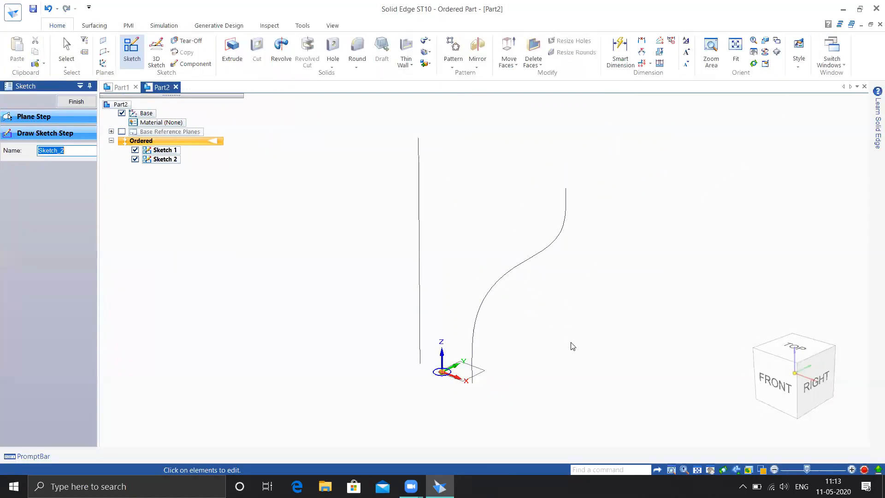
click(77, 102)
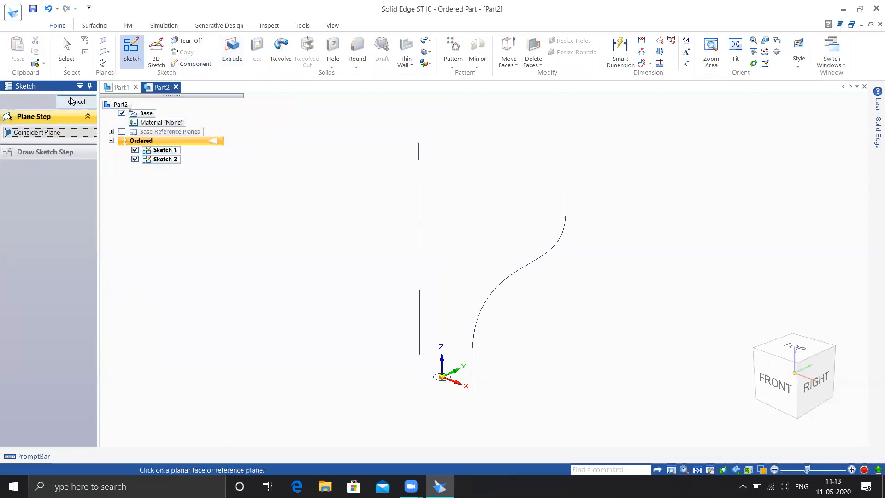
Sweep the circle along the vertical line as a single path and cross section, using Normal section alignment
click(426, 40)
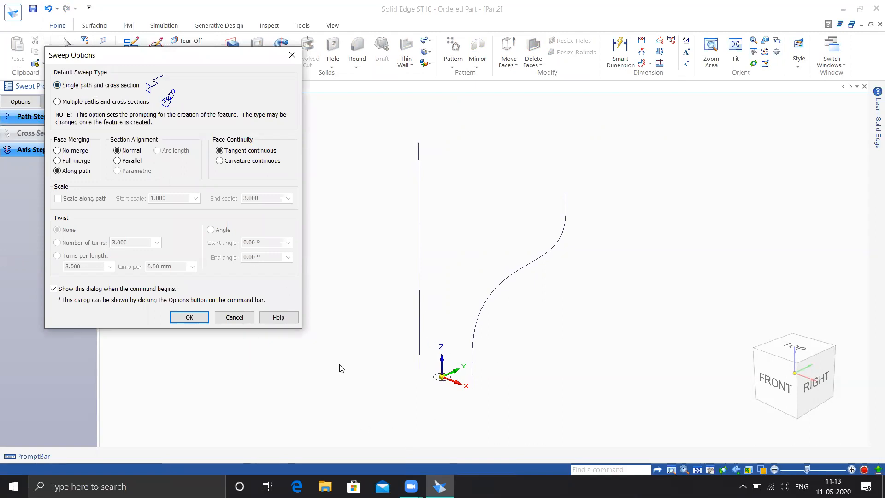
click(190, 318)
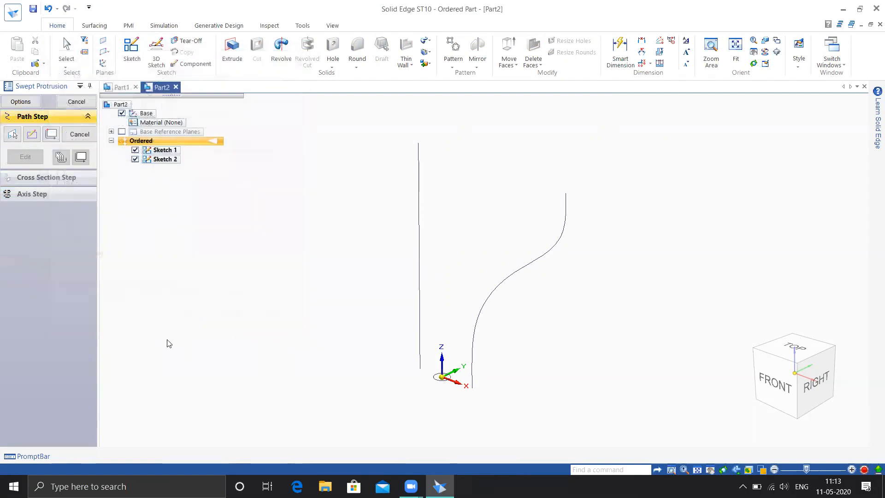
click(420, 356)
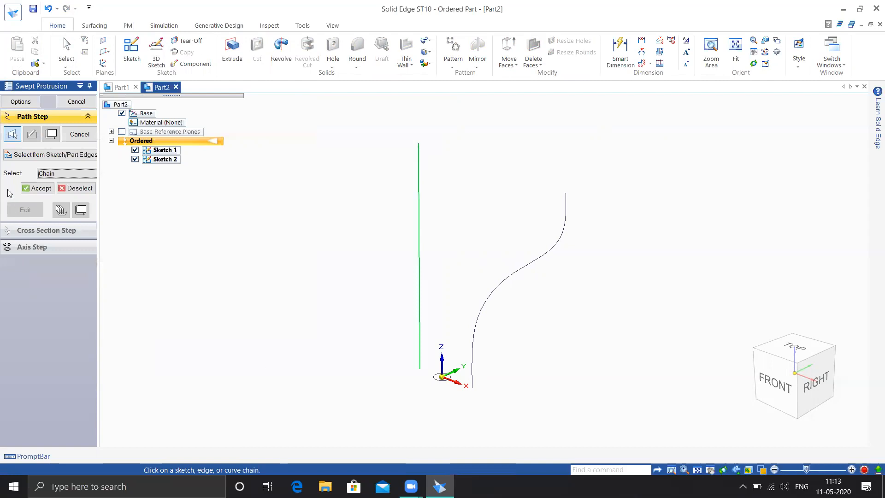
click(40, 189)
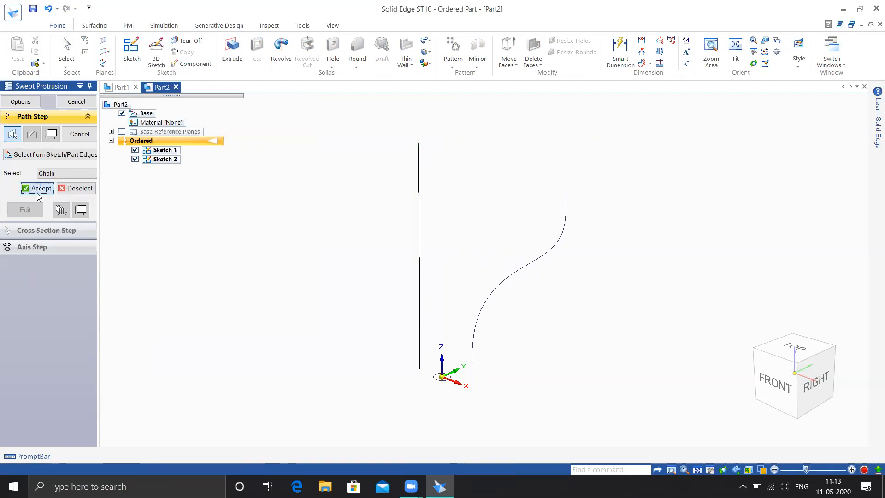
click(434, 380)
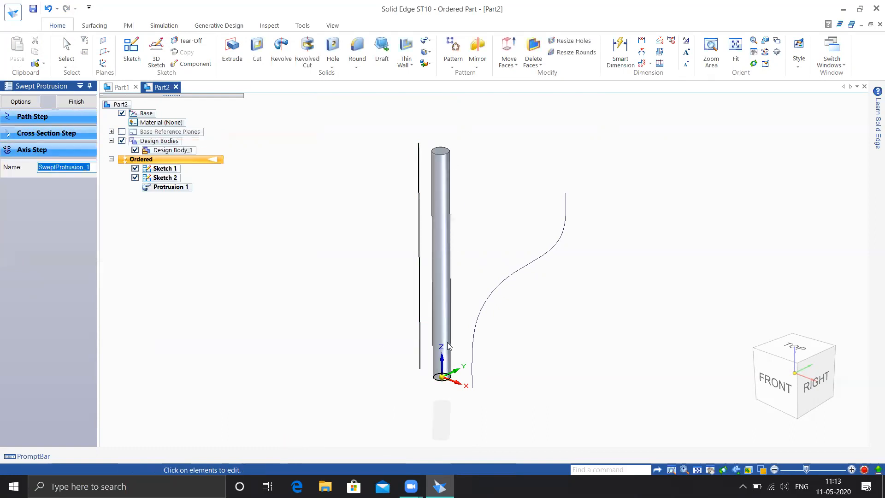
Twist the swept protrusion by number of turns, with 3 turns along the path
middle_drag(459, 174, 442, 265)
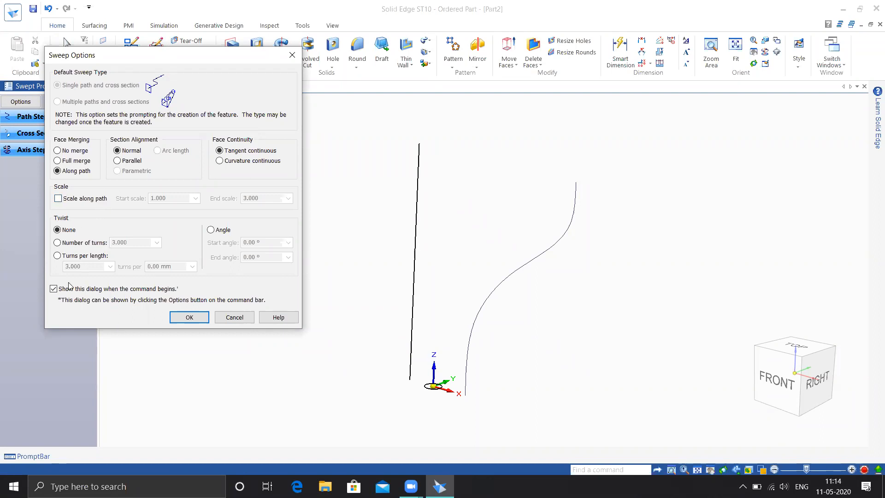
click(70, 245)
click(128, 242)
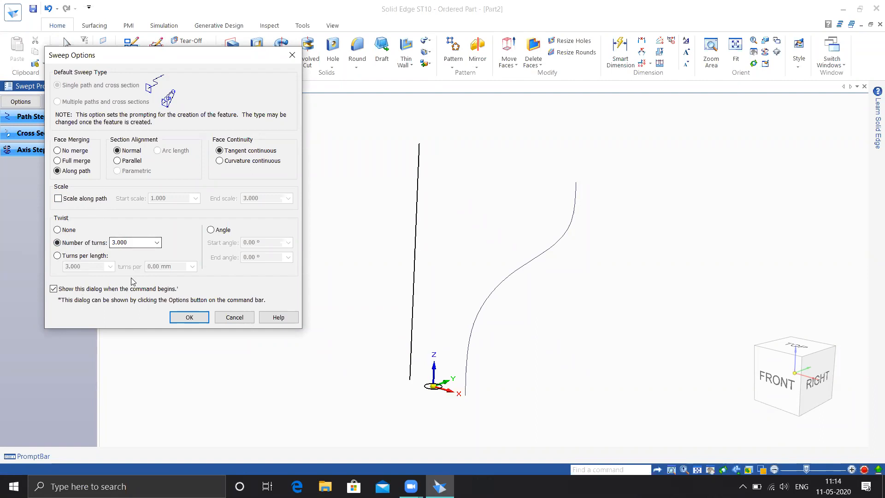
click(174, 319)
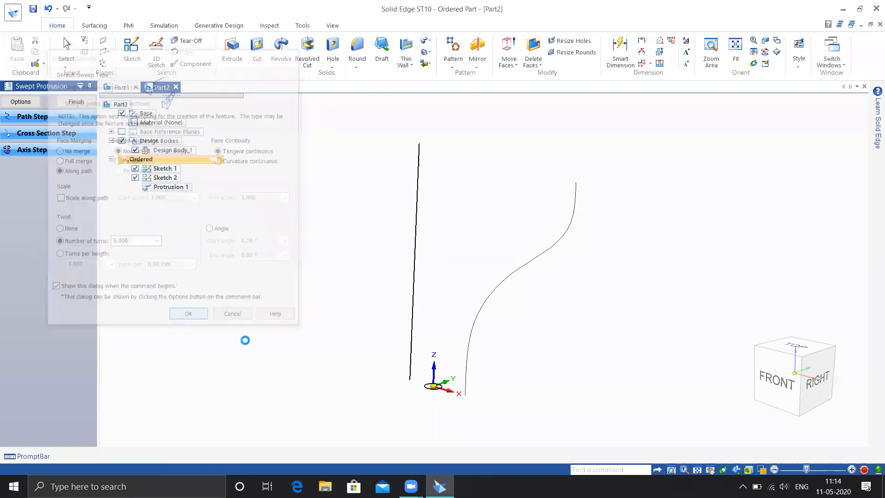
Examine the twisted sweep from several angles, looking closely at how its cross section behaves near the starting circle
middle_drag(346, 318, 292, 376)
scroll(446, 389, up, 2)
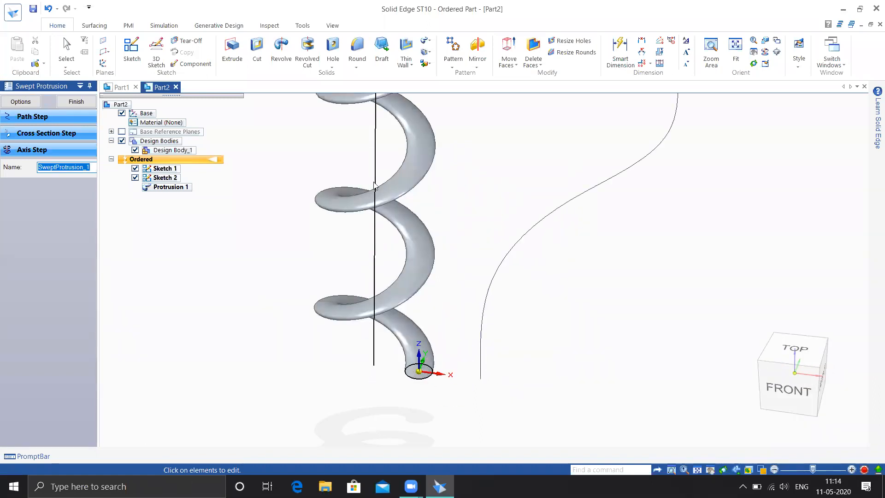
mouse_move(421, 383)
middle_down()
mouse_move(367, 387)
mouse_move(417, 393)
middle_up()
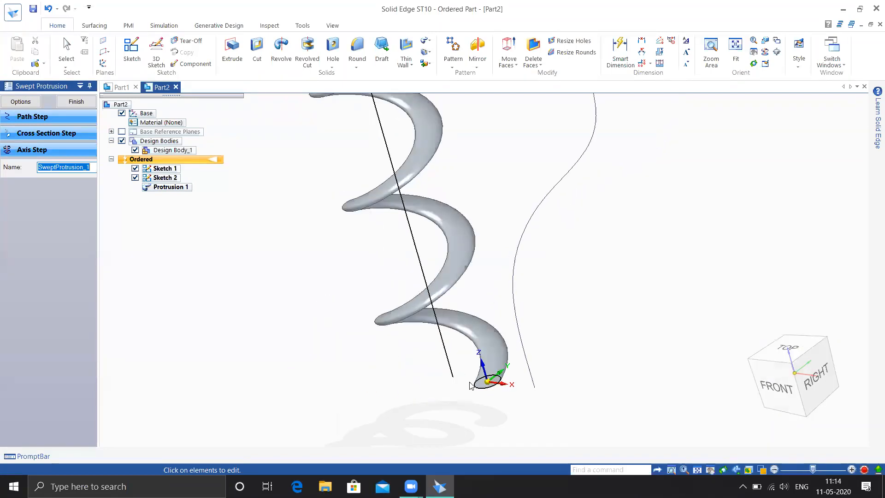
middle_drag(481, 381, 507, 375)
scroll(355, 400, up, 1)
middle_drag(381, 404, 416, 397)
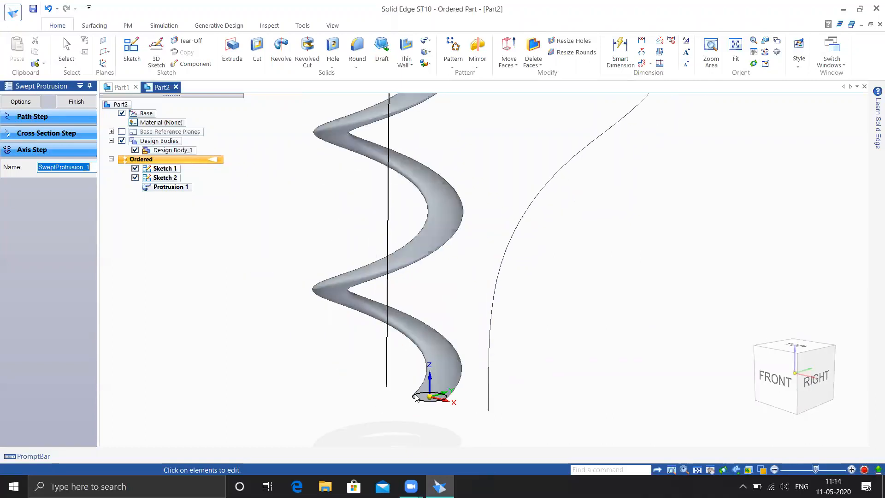
scroll(371, 362, up, 2)
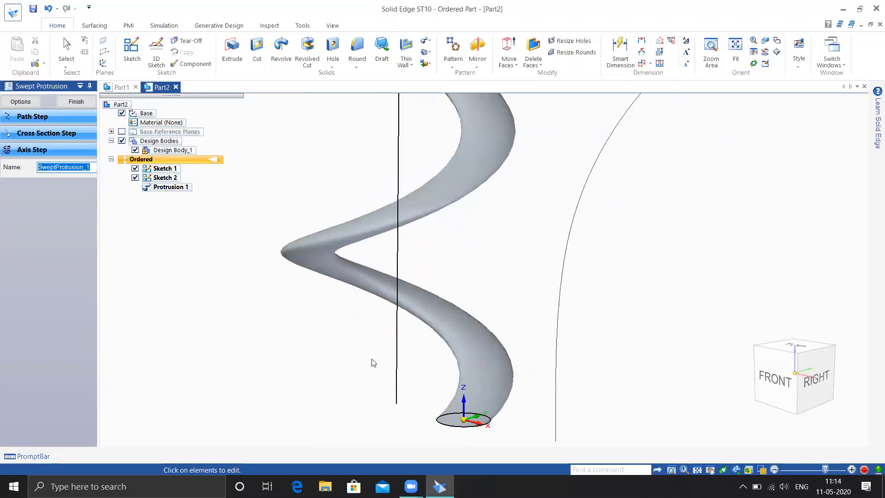
scroll(369, 362, down, 4)
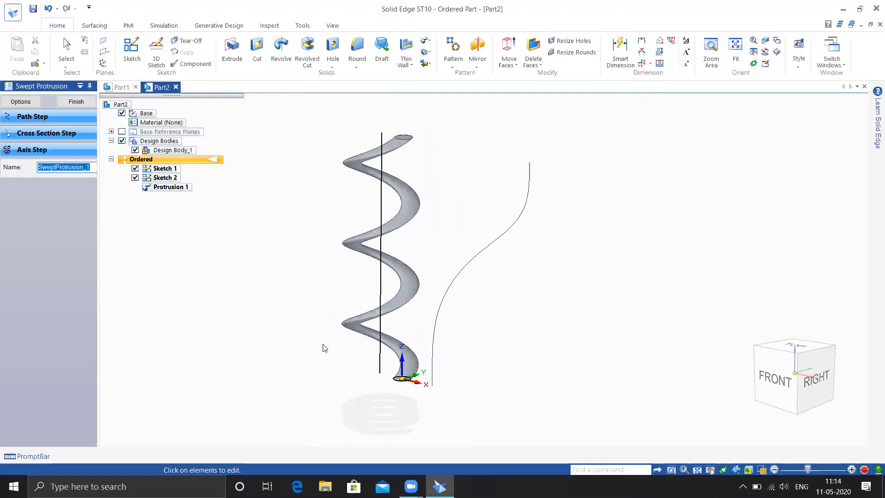
Set the sweep's section alignment to Parallel with its twist defined by 3 turns
click(21, 102)
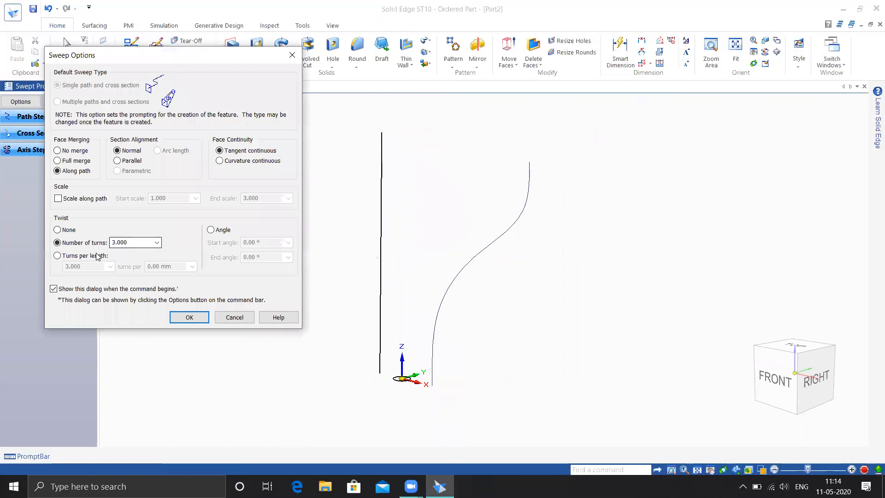
click(83, 259)
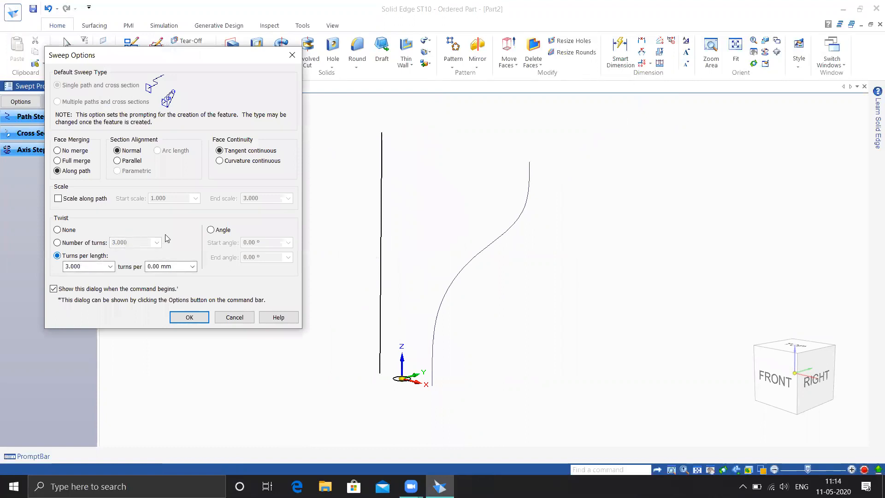
click(211, 229)
double_click(260, 242)
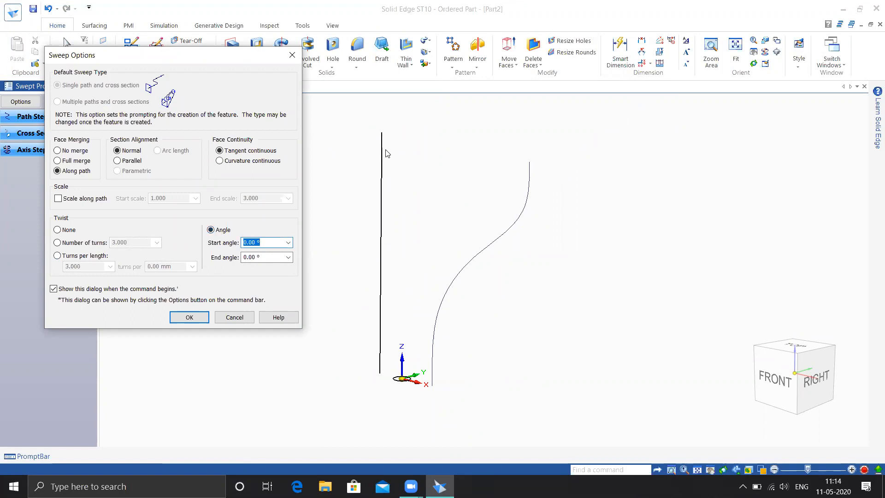
click(129, 162)
click(57, 243)
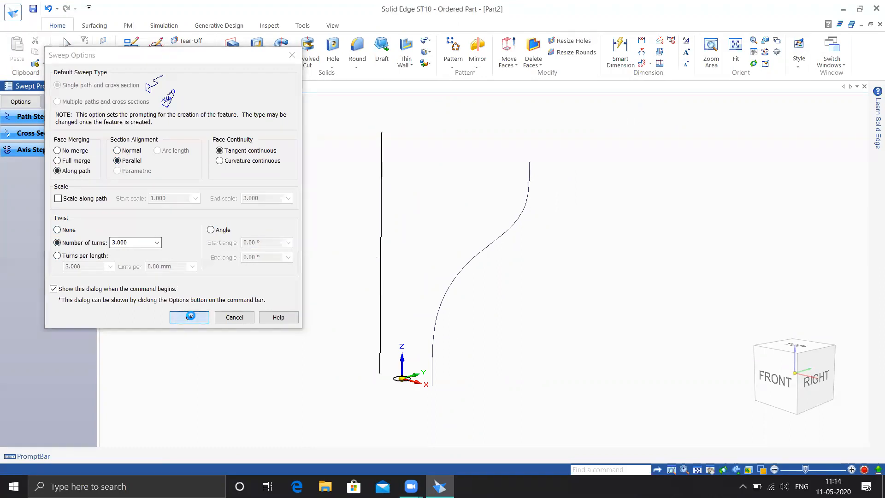
click(190, 318)
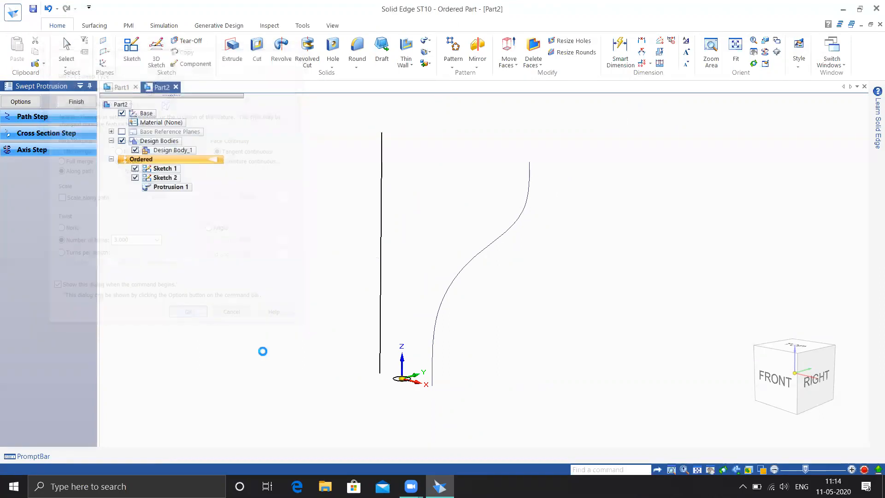
Reduce the sweep's twist to 2 turns
click(27, 102)
click(82, 245)
text(2)
key(Return)
middle_drag(394, 389, 323, 359)
middle_drag(375, 316, 439, 334)
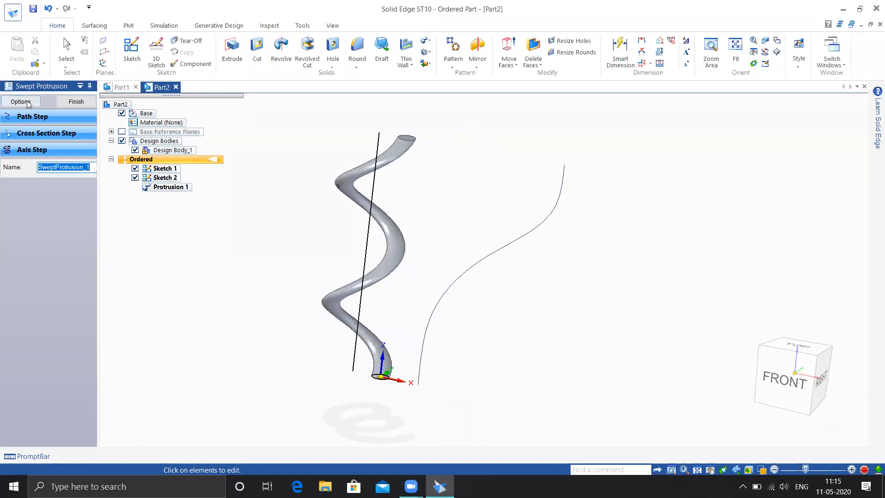
Try Normal section alignment on the two-turn sweep and inspect its shape near the starting circle
click(21, 102)
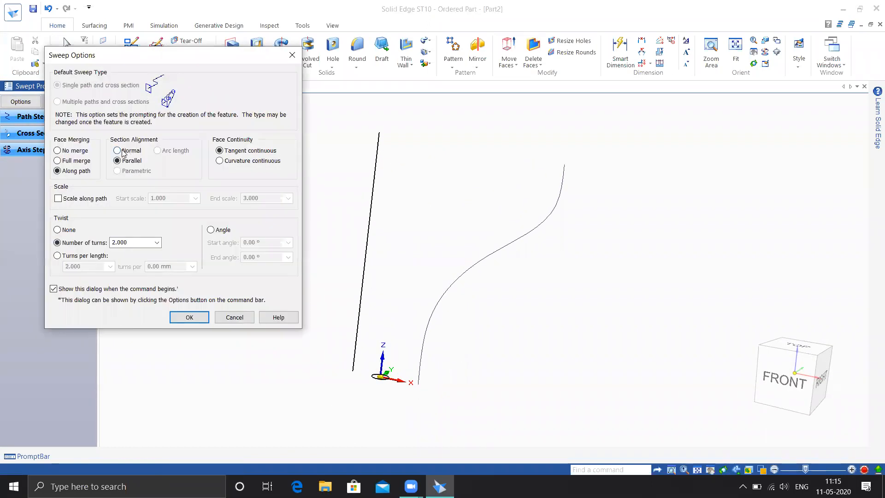
click(190, 317)
middle_drag(482, 347, 470, 312)
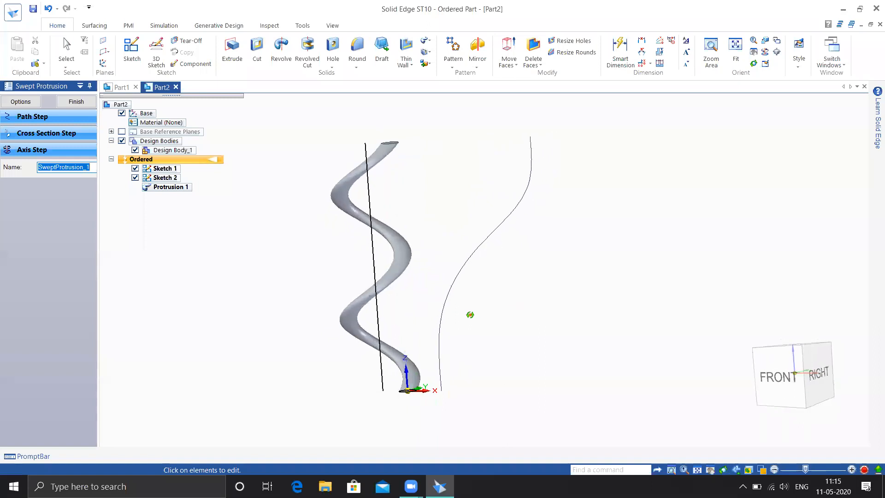
scroll(403, 397, up, 4)
scroll(415, 383, up, 2)
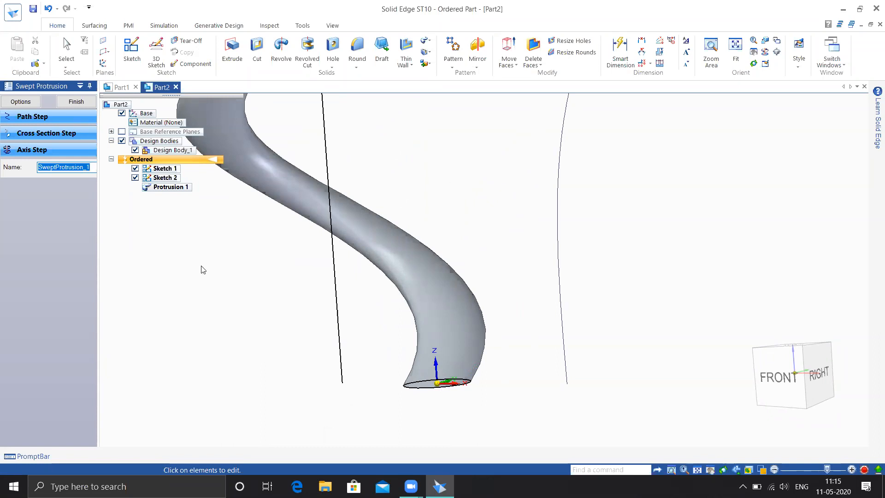
Switch the two-turn sweep's section alignment back to Parallel
click(20, 102)
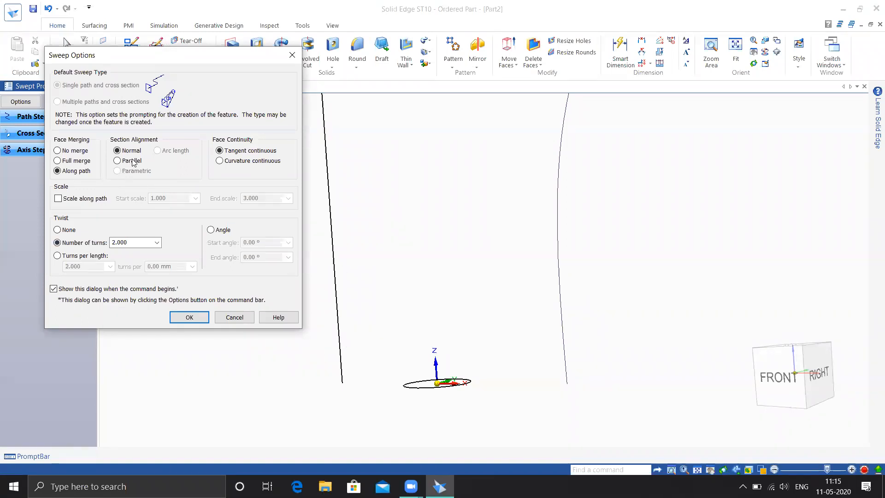
click(190, 318)
mouse_move(444, 259)
middle_down()
mouse_move(471, 241)
mouse_move(520, 249)
mouse_move(457, 243)
mouse_move(436, 252)
middle_up()
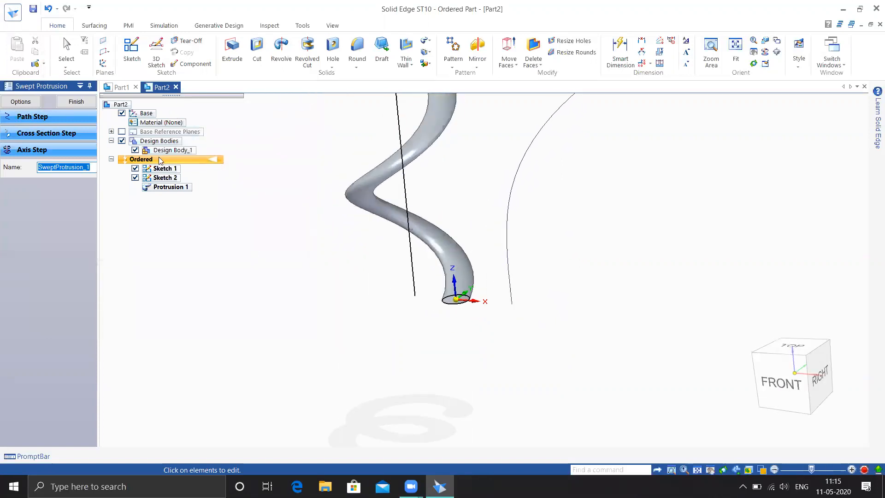
click(26, 102)
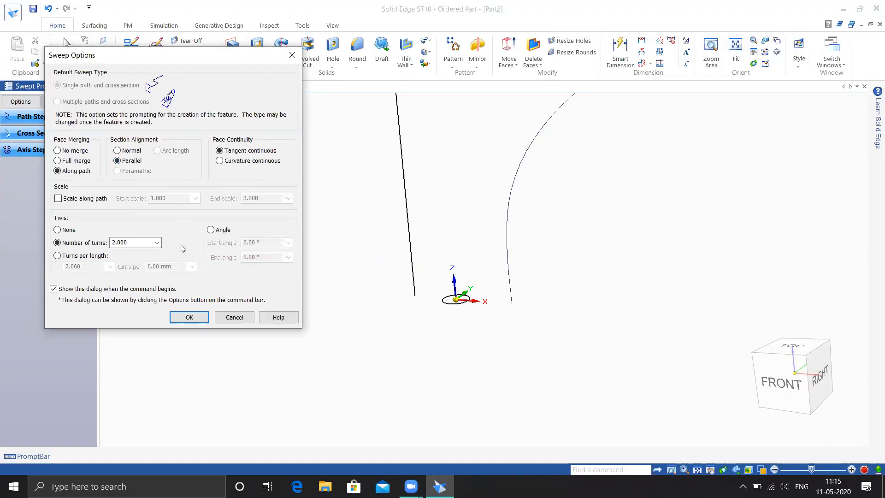
click(235, 319)
scroll(249, 327, down, 2)
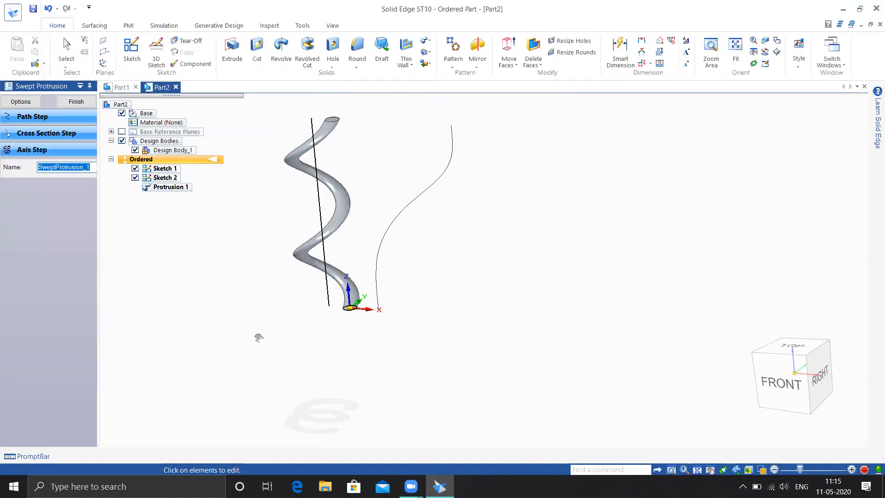
Finish the twisted sweep along the vertical line and undo it, leaving only the sketches
click(83, 102)
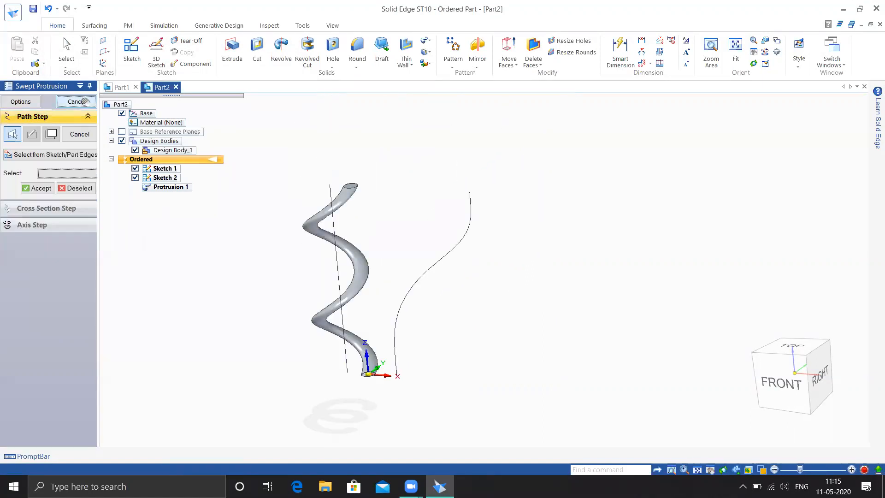
click(83, 102)
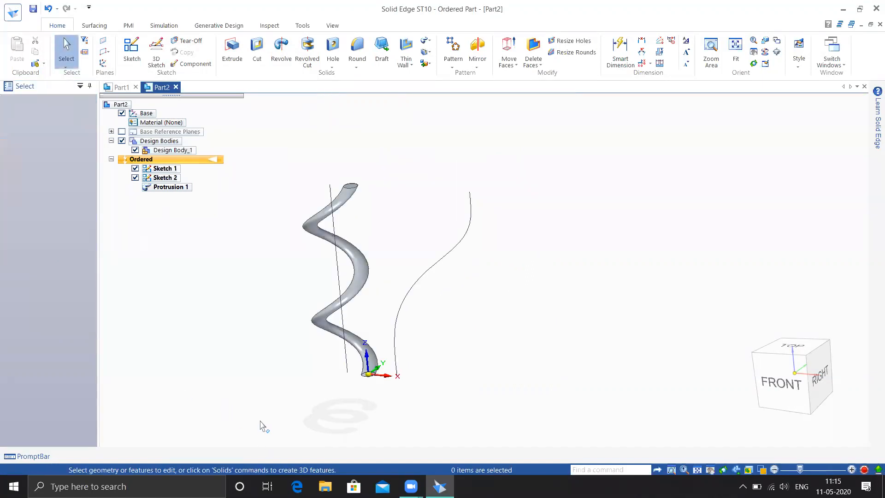
key(ctrl+z)
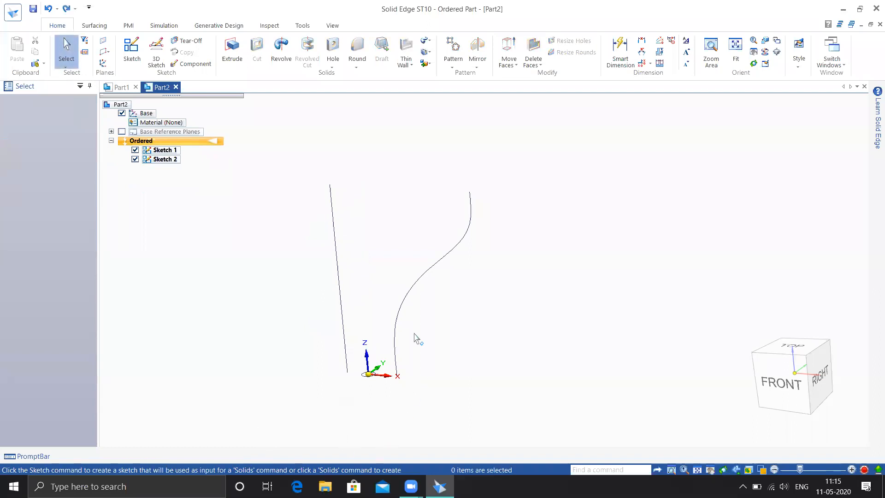
Sweep the circle along the curved path using the single path and cross section type with Normal section alignment
click(425, 40)
click(441, 53)
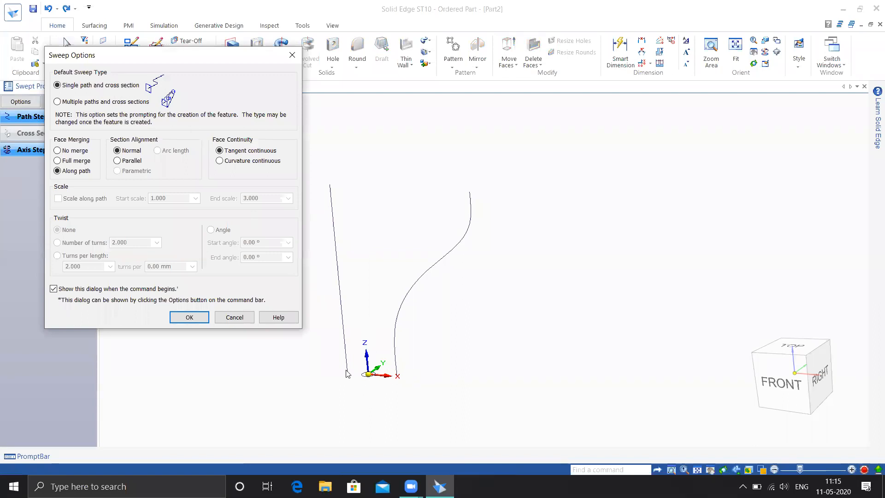
click(189, 317)
scroll(410, 369, up, 1)
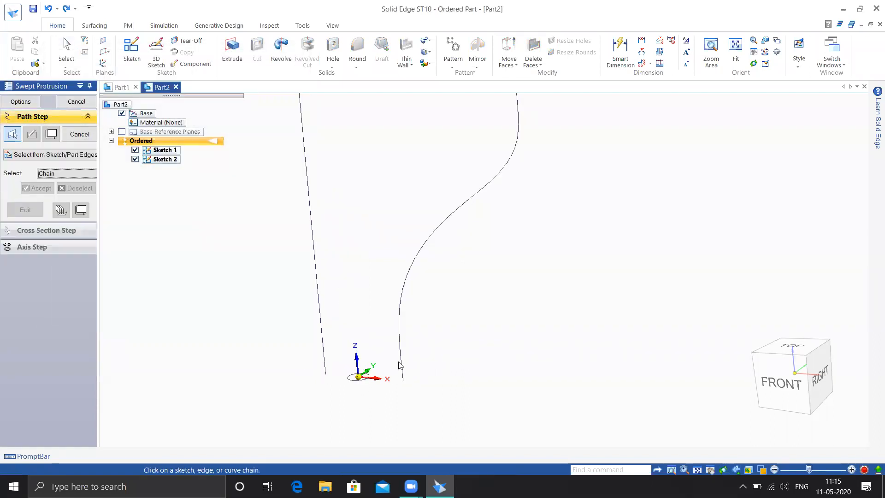
click(411, 374)
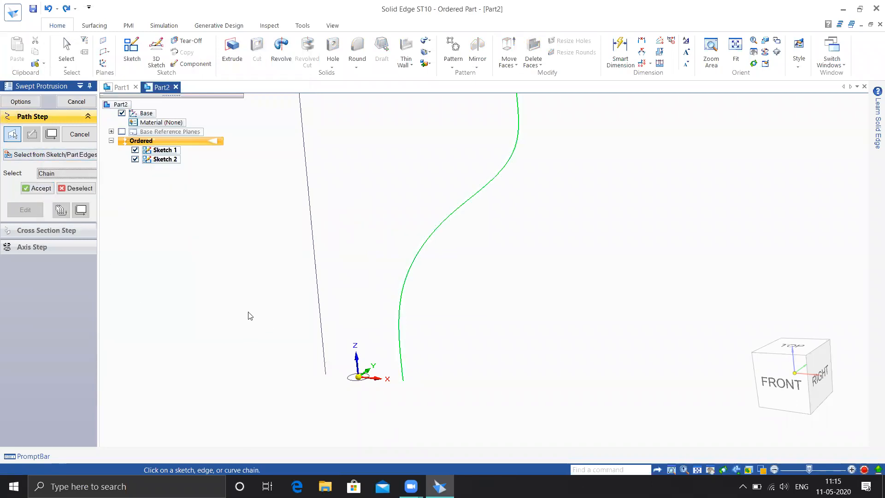
right_click(266, 322)
click(360, 381)
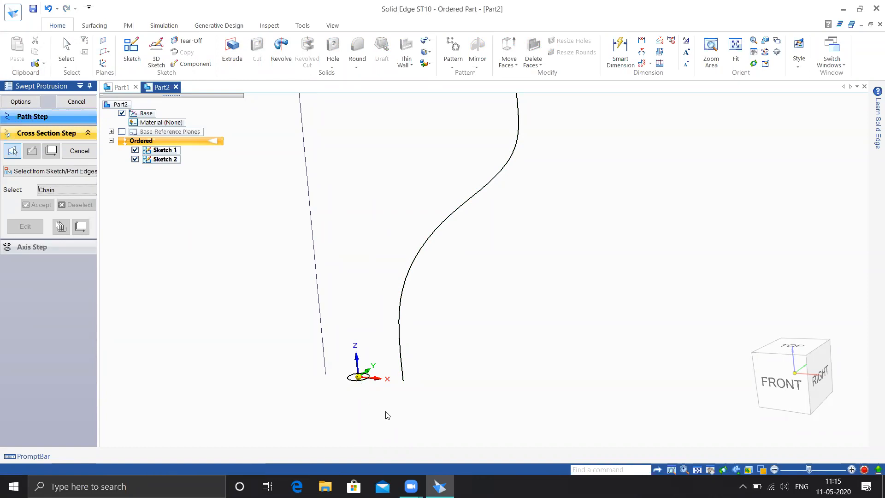
middle_drag(422, 358, 485, 236)
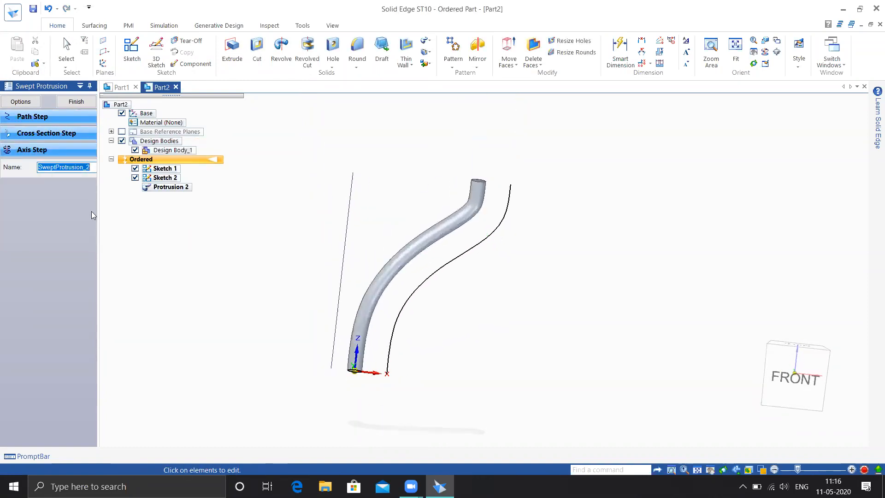
Twist the curved-path sweep by 2 turns with Normal section alignment
click(21, 101)
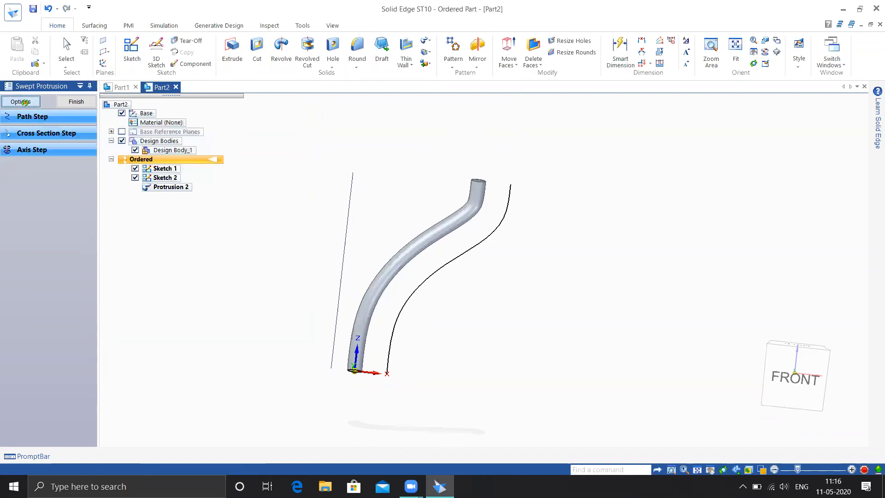
click(74, 243)
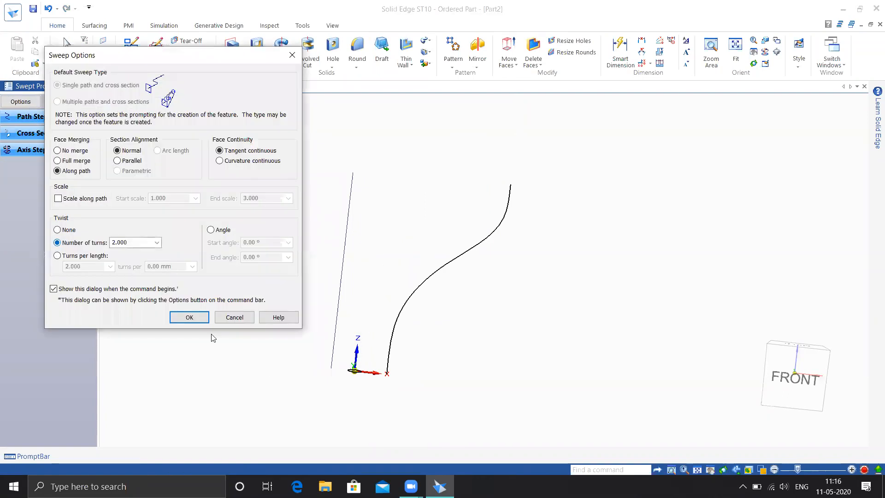
click(189, 317)
middle_drag(493, 351, 482, 318)
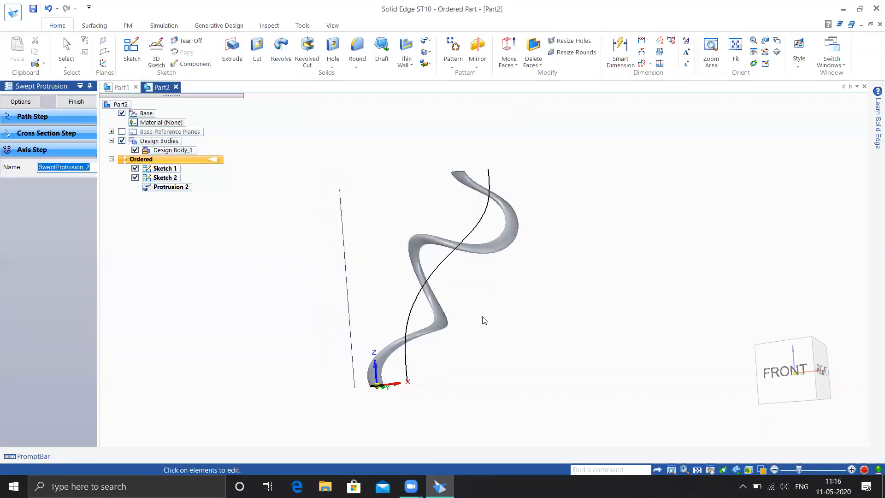
Switch the two-turn curved-path sweep to Parallel section alignment and inspect its shape near the starting circle
click(20, 102)
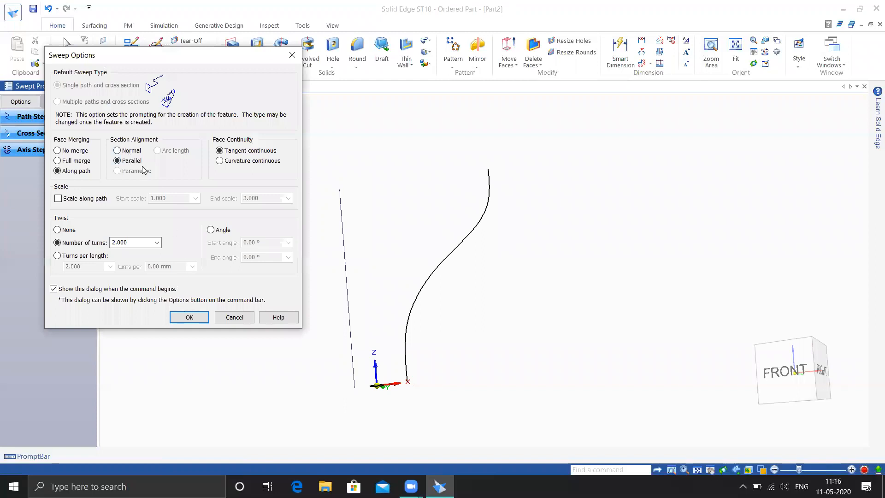
click(191, 316)
mouse_move(516, 306)
middle_down()
mouse_move(457, 312)
mouse_move(609, 314)
mouse_move(525, 314)
middle_up()
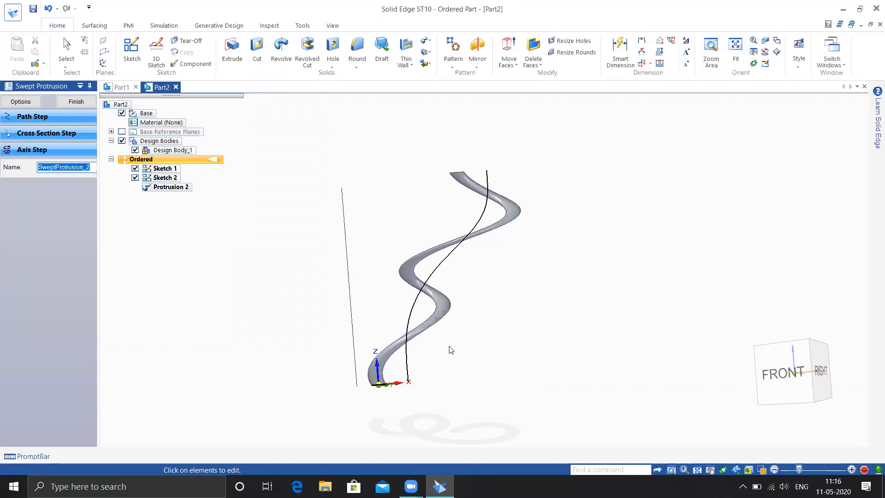
middle_drag(414, 366, 440, 379)
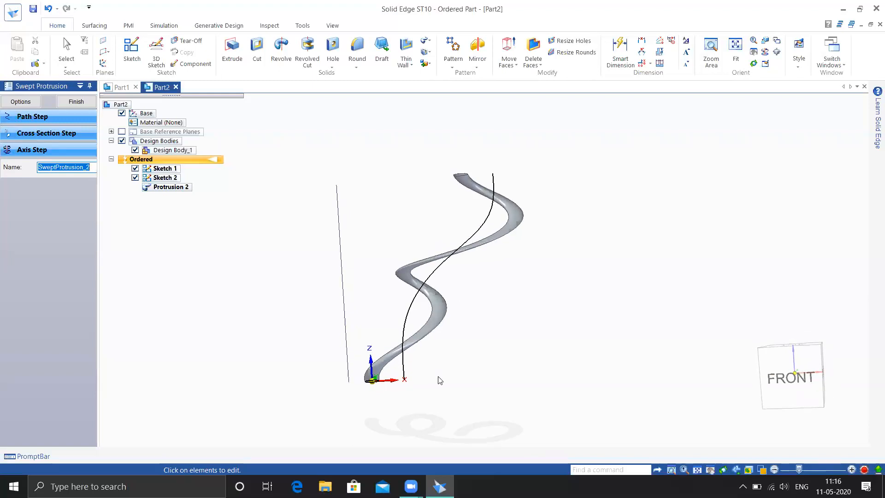
scroll(432, 340, up, 3)
middle_drag(432, 340, 501, 337)
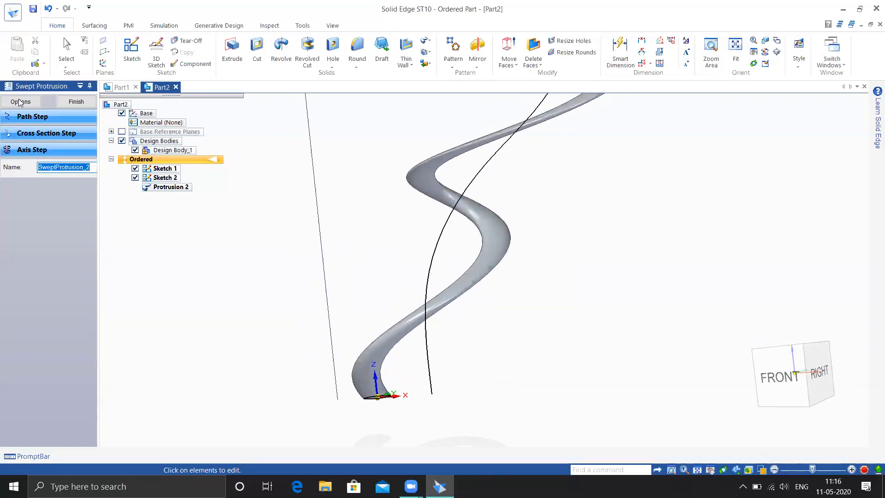
Finish the twisted sweep along the curved path and undo it
click(76, 101)
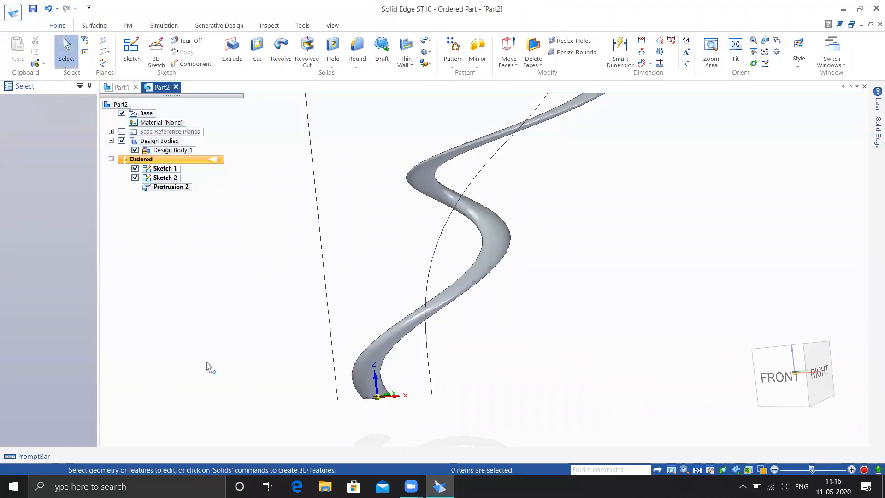
key(ctrl+z)
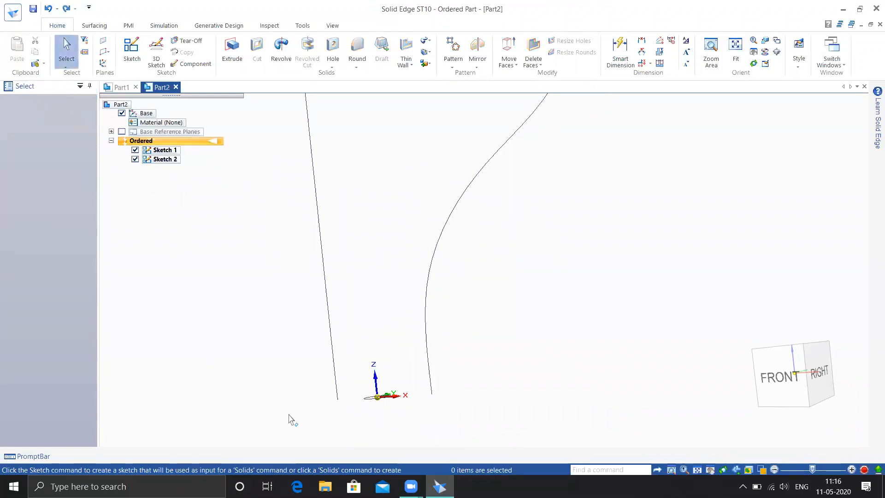
mouse_move(256, 386)
middle_down()
mouse_move(334, 361)
mouse_move(395, 380)
mouse_move(420, 367)
mouse_move(405, 390)
middle_up()
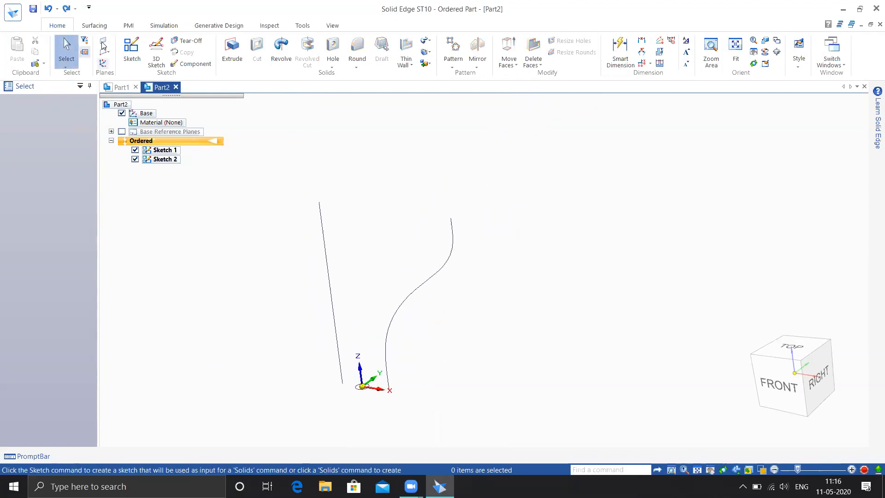
Sweep the circle along the curved path again as a single path sweep with Normal alignment and no twist
click(427, 40)
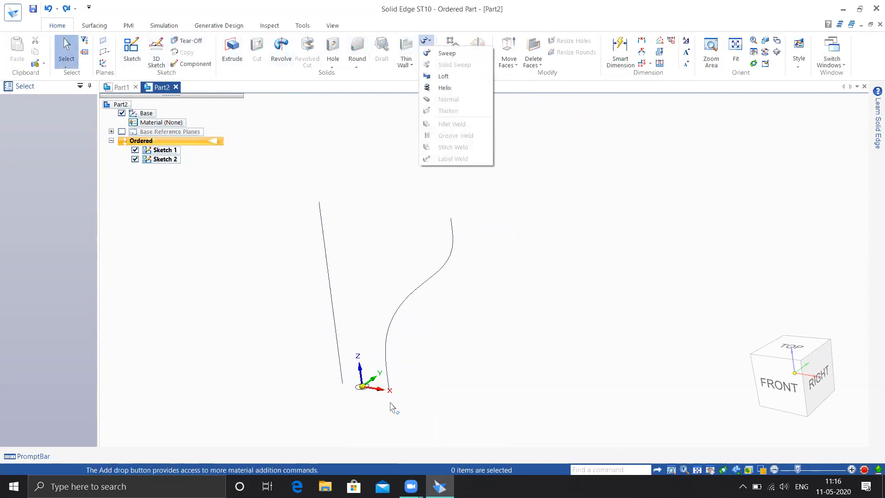
click(447, 53)
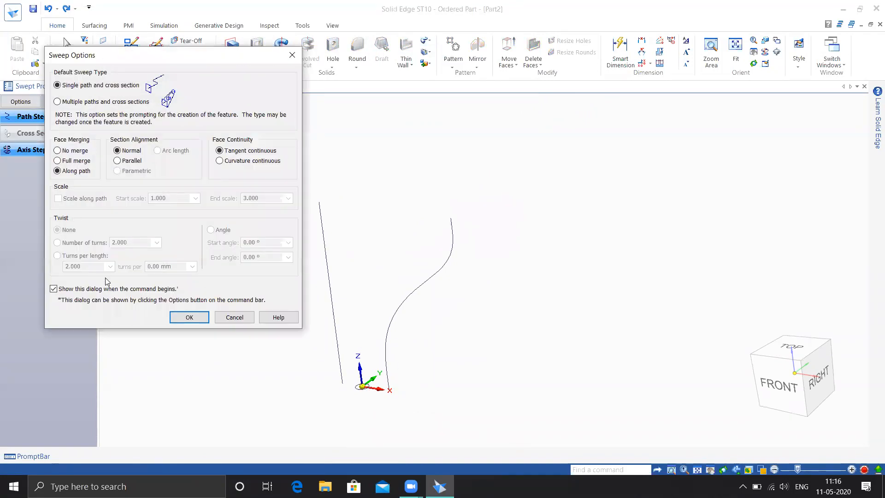
click(189, 317)
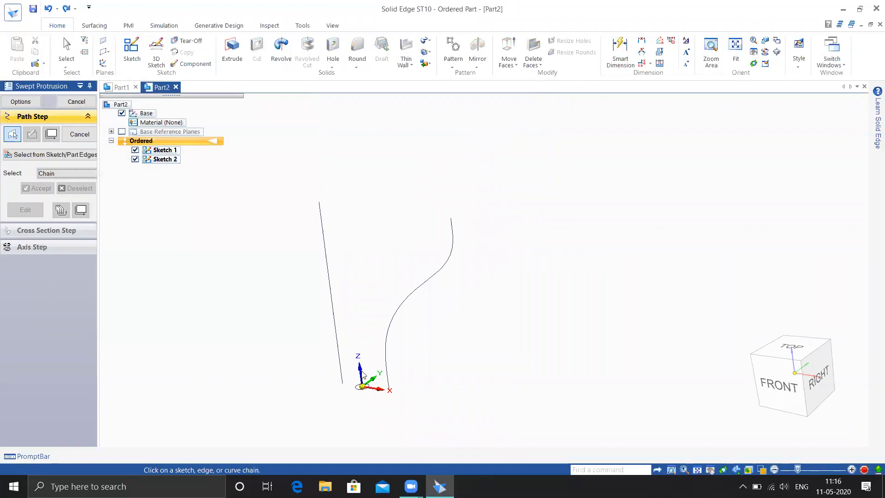
click(387, 374)
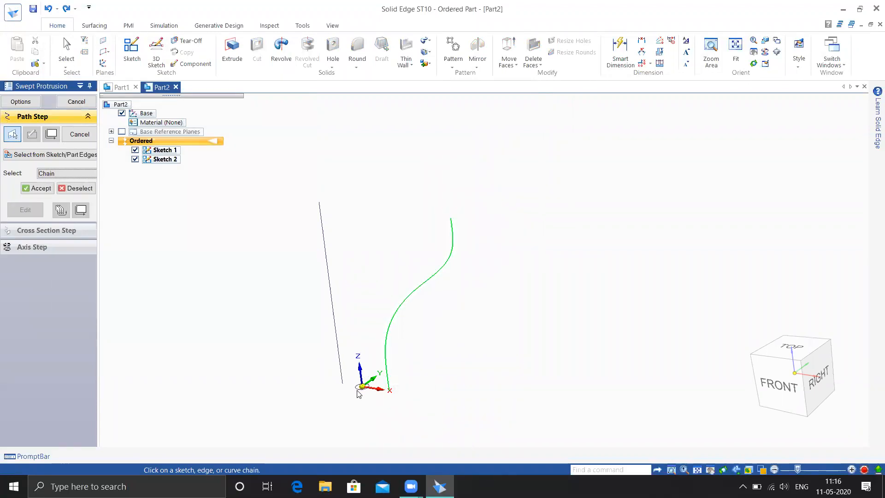
click(33, 190)
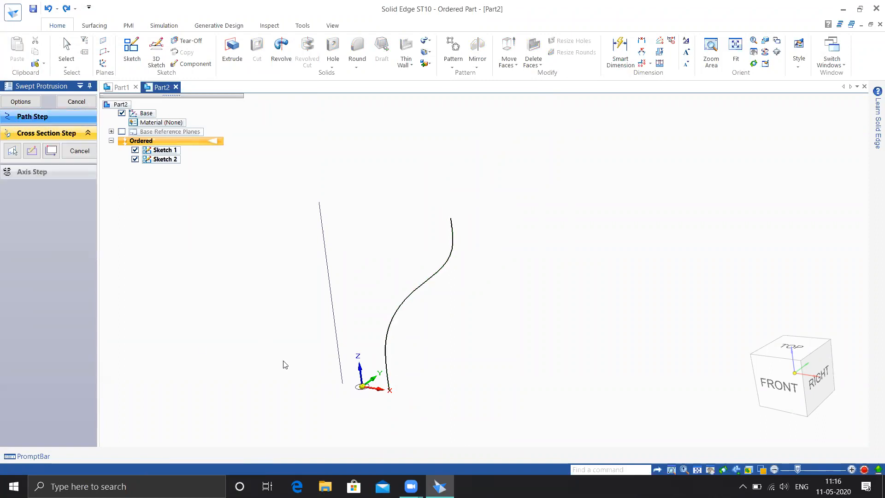
click(362, 386)
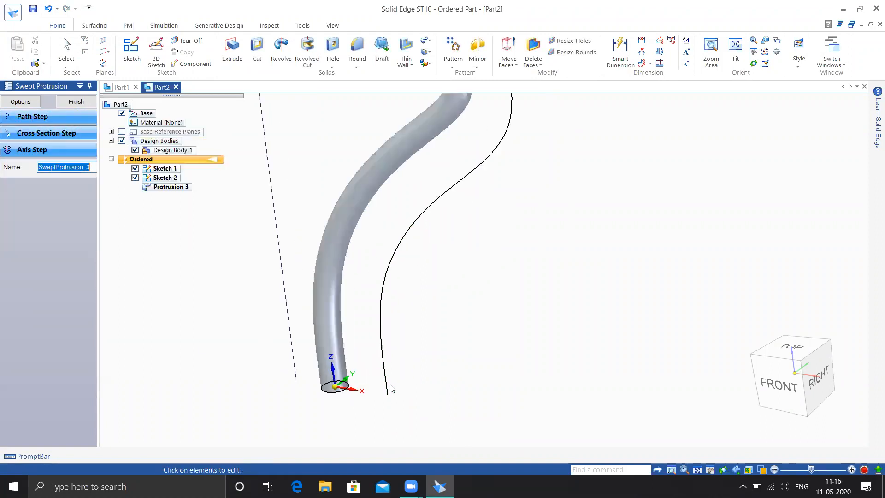
Scale the curved-path sweep along its path from a start scale of 1.000 to an end scale of 3.000
click(23, 103)
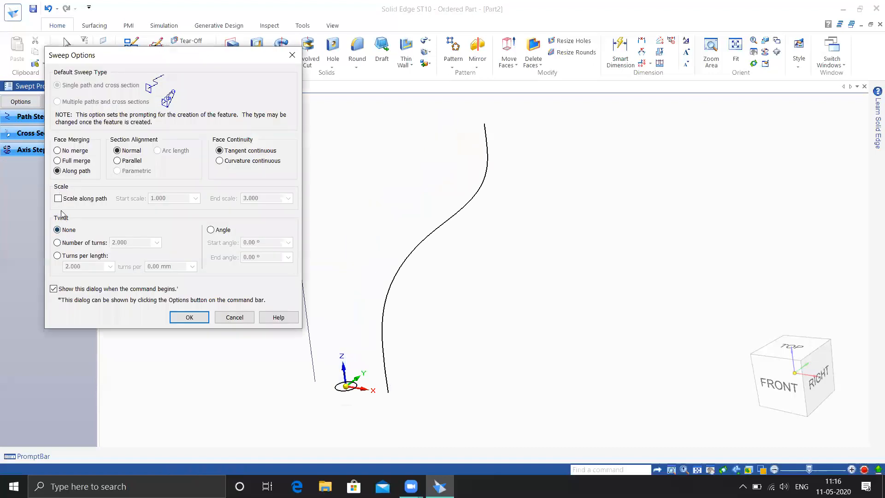
click(58, 199)
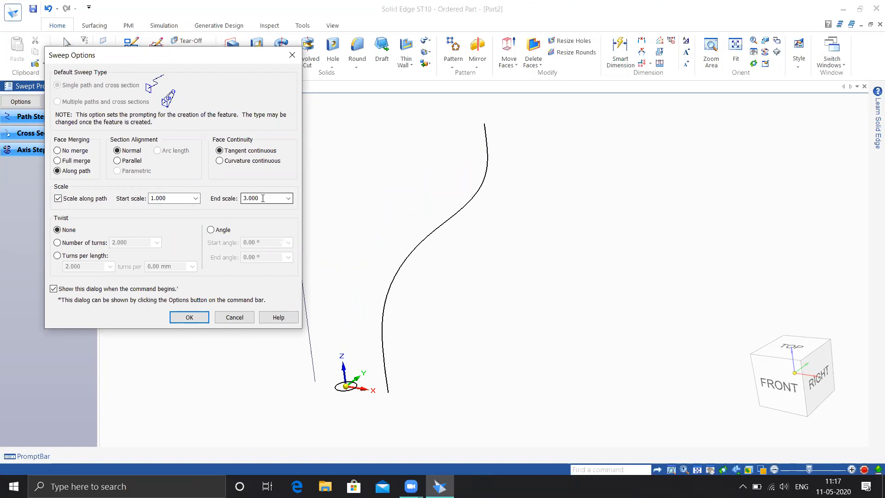
click(189, 318)
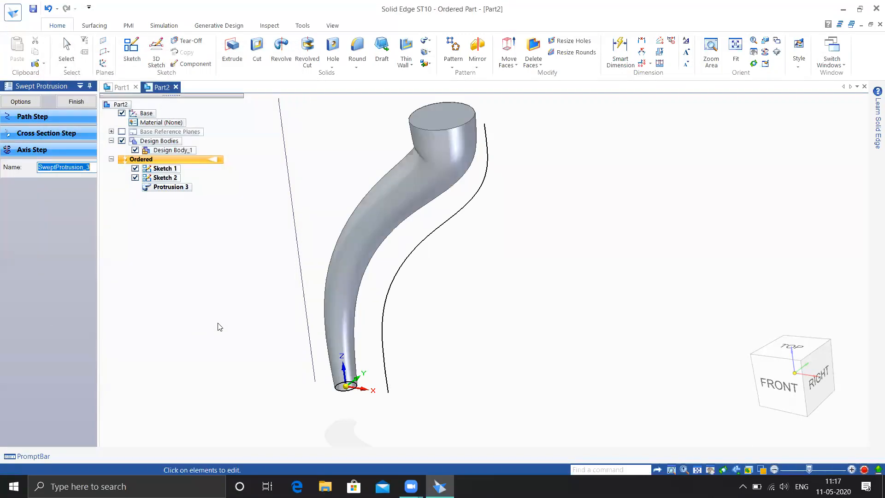
middle_drag(467, 254, 509, 249)
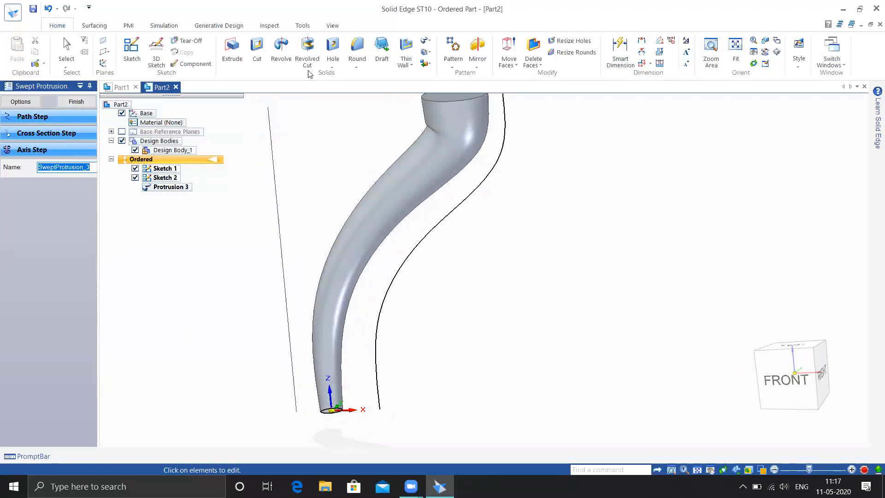
middle_drag(451, 317, 433, 310)
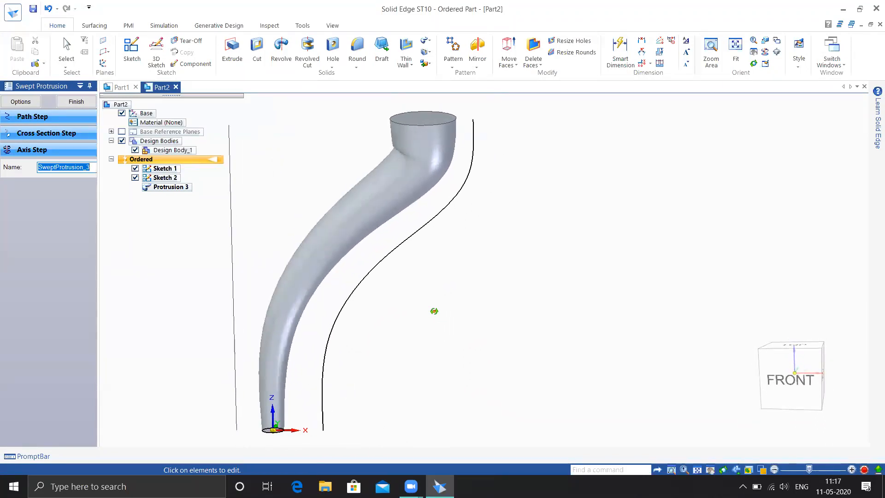
Finish the scaled sweep along the curved path and undo it
click(75, 102)
click(74, 102)
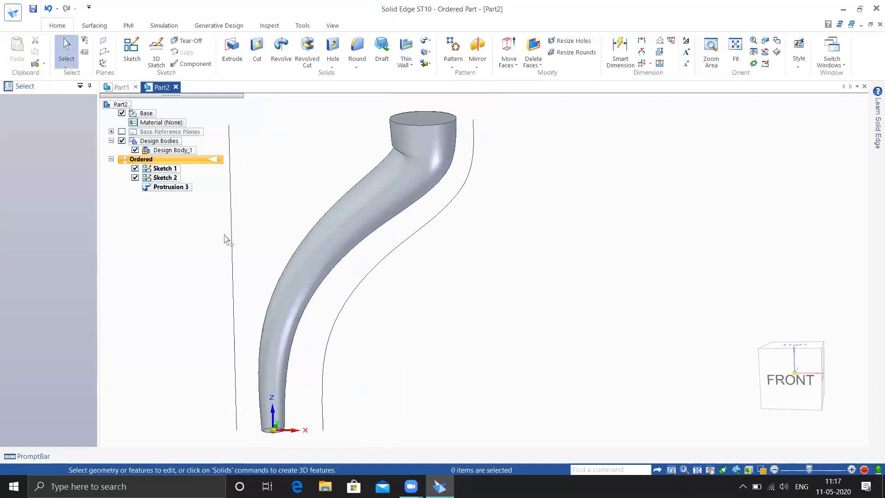
key(ctrl+z)
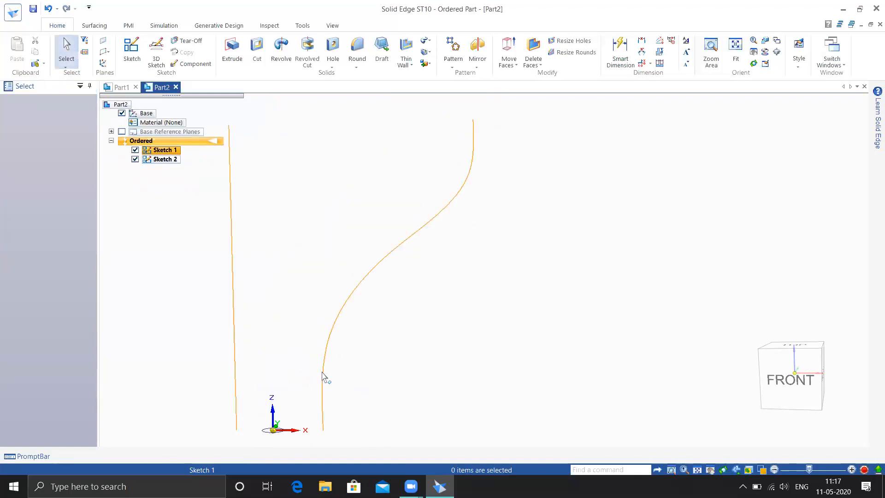
Reshape the curved path in its sketch by moving its lower end point and lower edit point toward the straight line
click(323, 381)
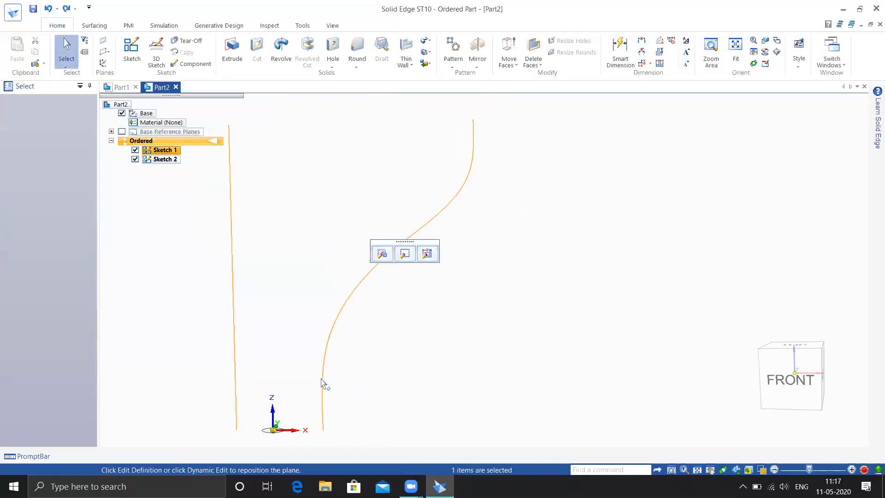
click(405, 254)
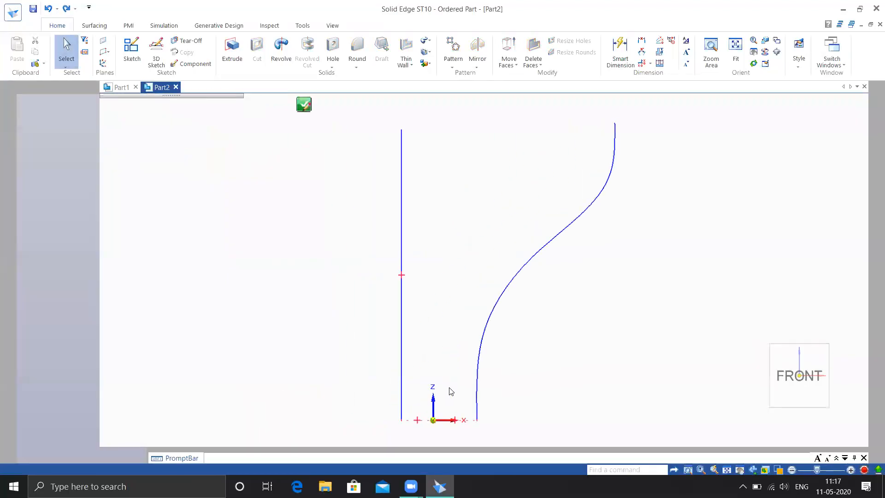
click(474, 390)
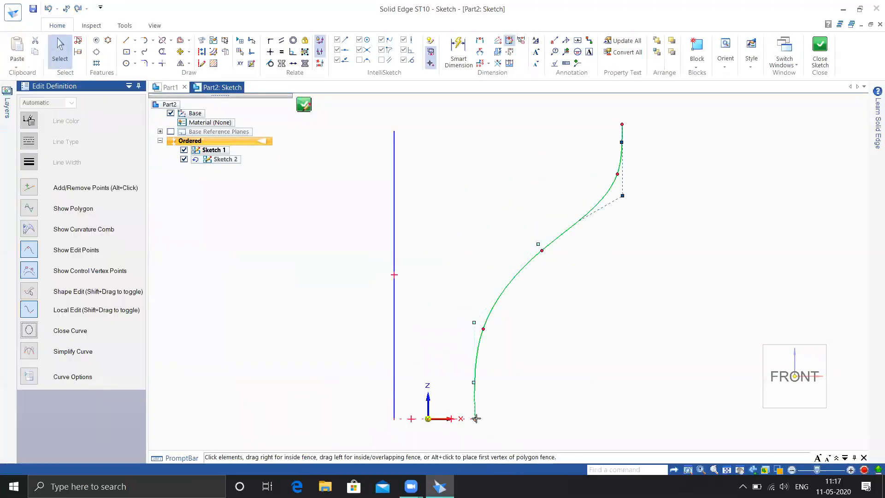
drag(474, 418, 449, 420)
drag(483, 329, 465, 323)
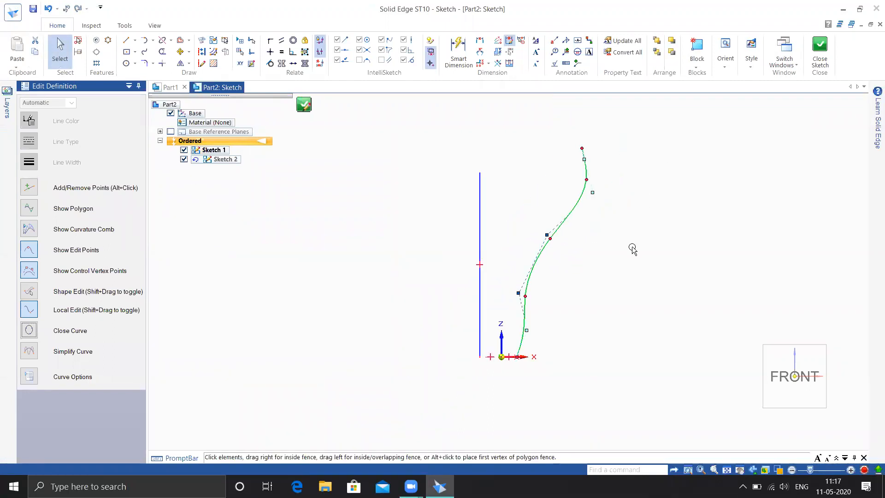
click(823, 60)
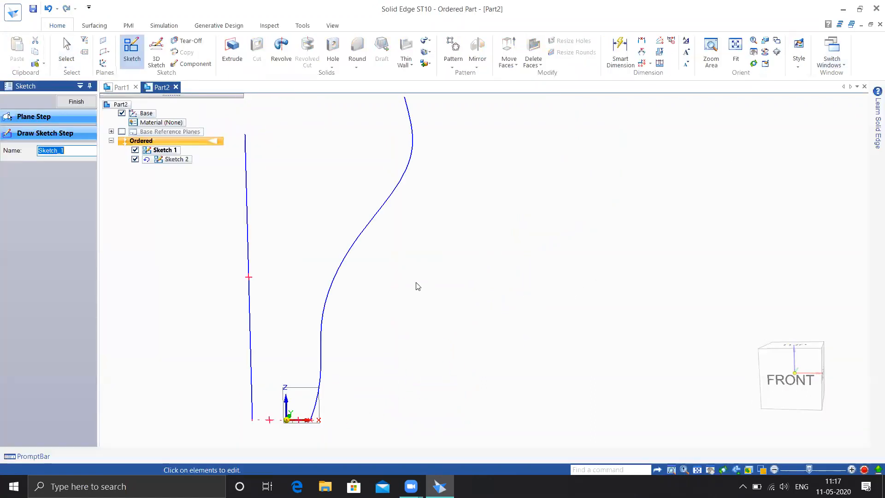
scroll(435, 259, down, 1)
click(91, 104)
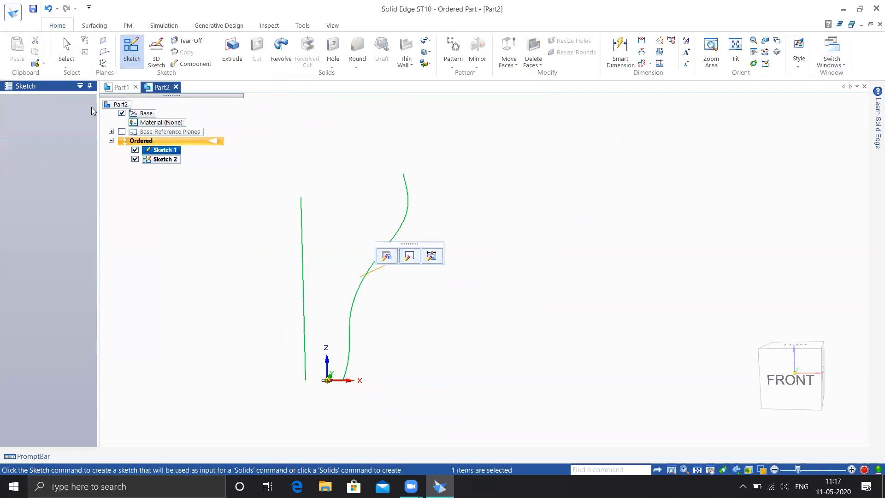
Sweep the circle along the reshaped curved path as a single path sweep with Normal alignment
middle_drag(439, 336, 430, 371)
scroll(333, 383, up, 2)
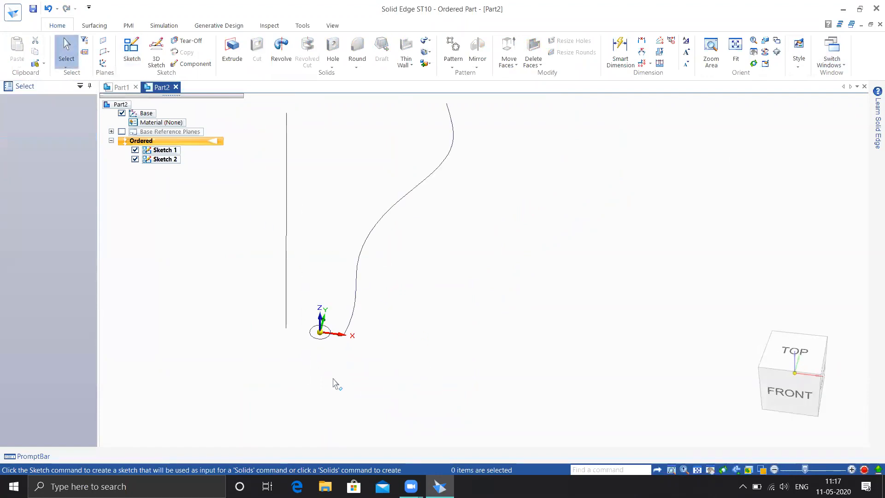
shift+middle_drag(442, 274, 415, 334)
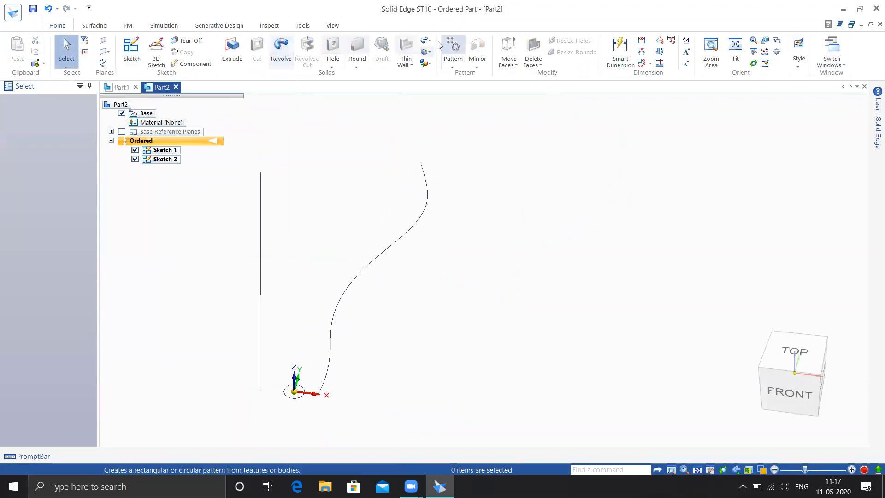
click(426, 40)
click(429, 53)
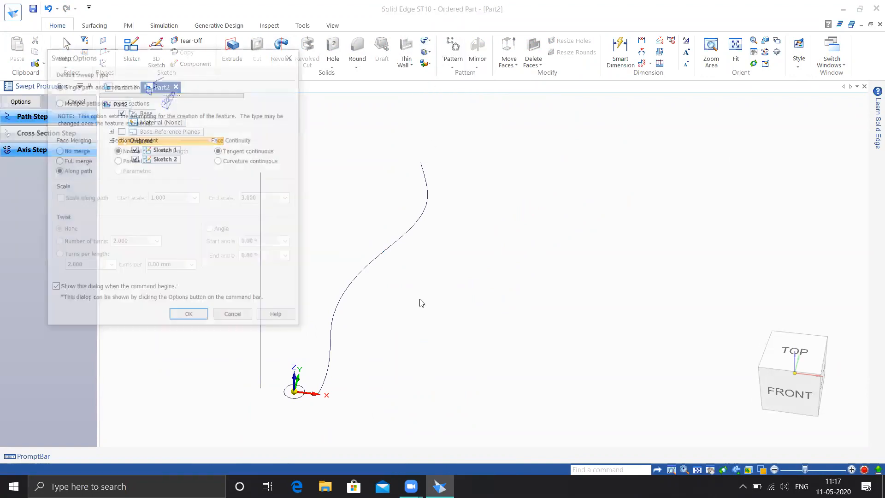
click(171, 318)
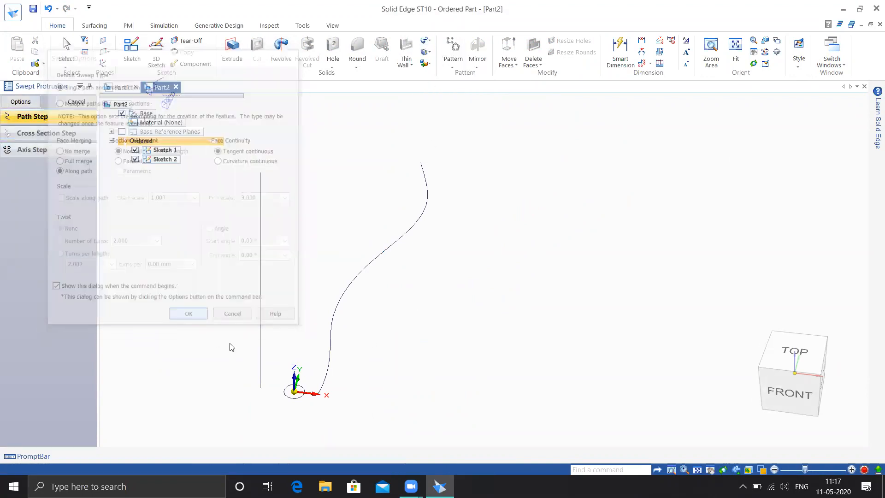
click(329, 374)
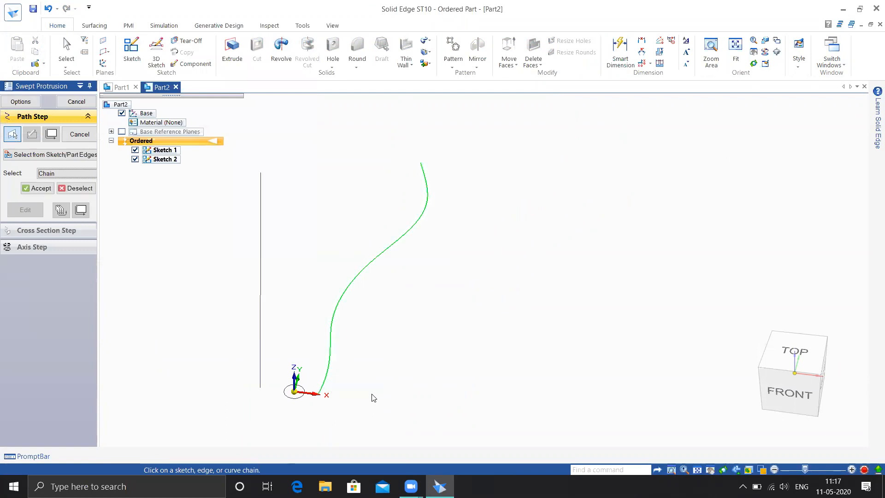
click(45, 189)
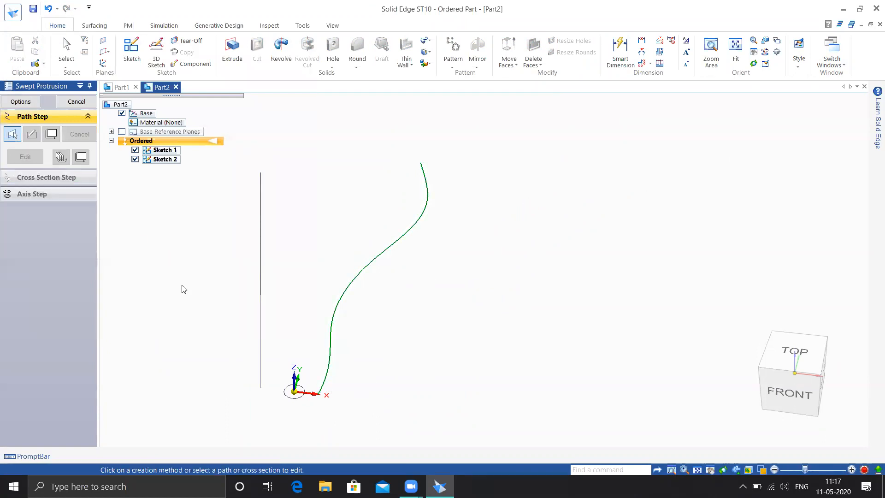
click(299, 397)
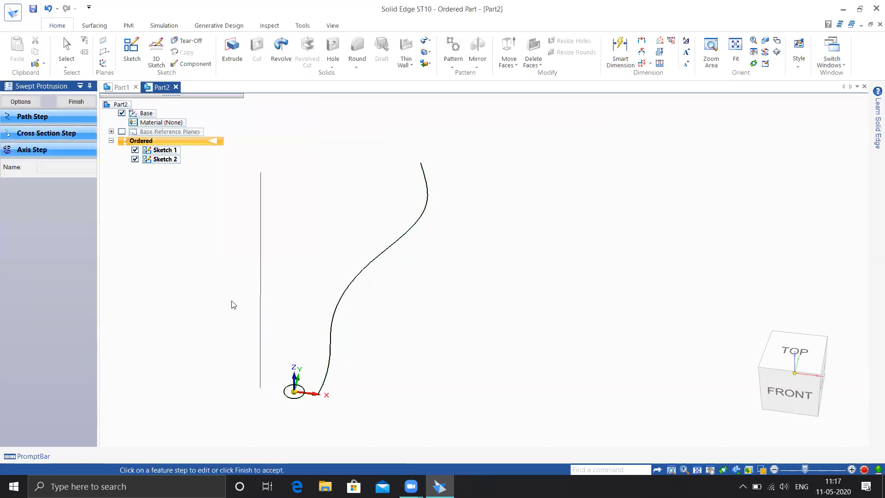
Scale the reshaped-path sweep along its path from a start scale of 1.000 to an end scale of 3.000
click(20, 101)
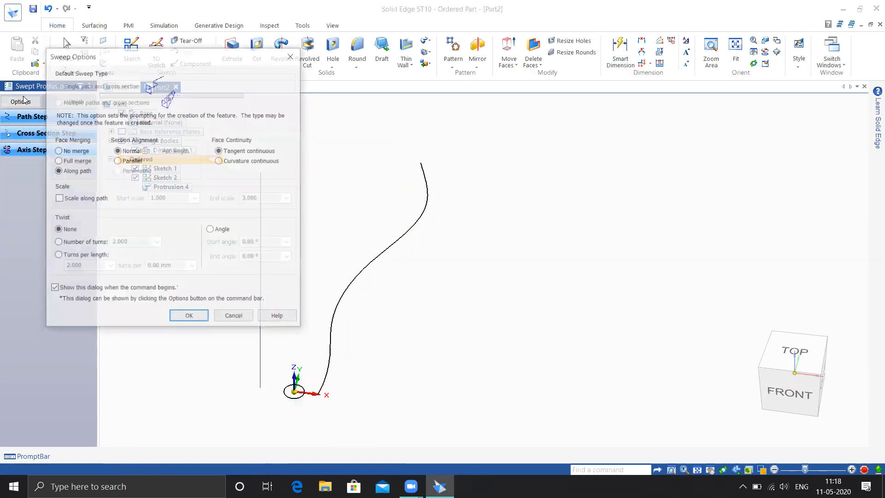
click(58, 198)
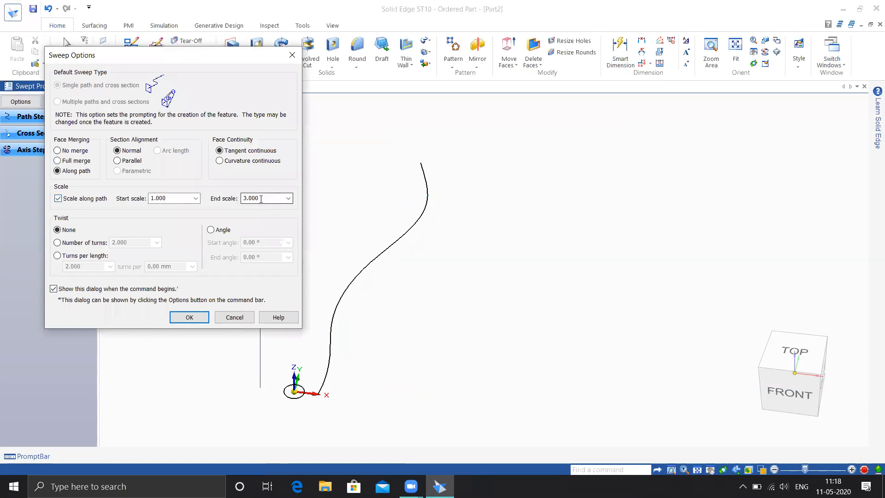
click(195, 317)
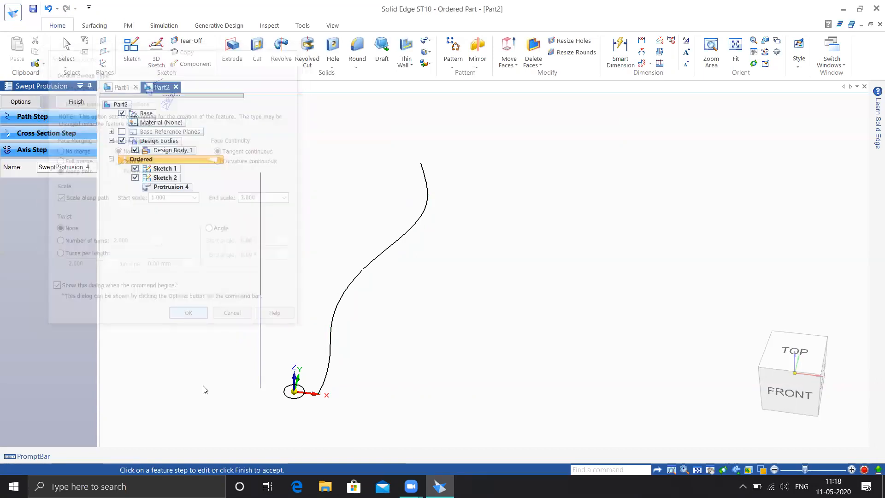
middle_drag(327, 310, 318, 278)
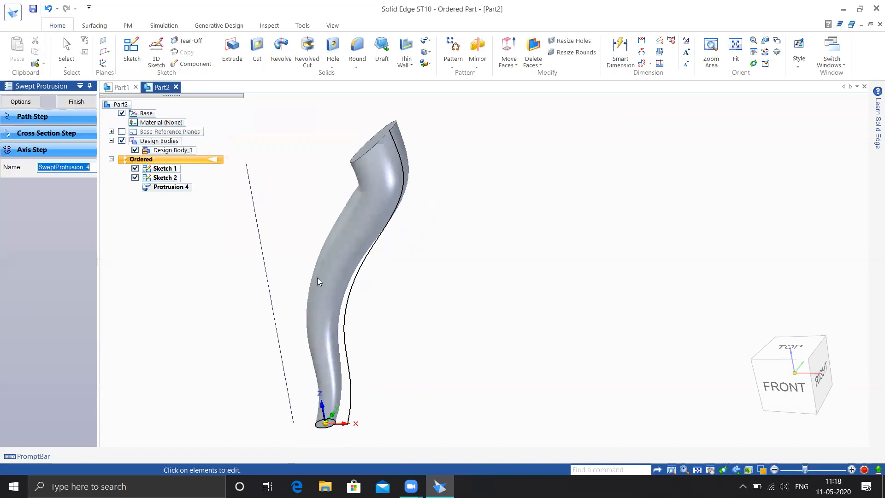
Add a twist of 2.000 turns to the scaled sweep and finish the feature
click(20, 101)
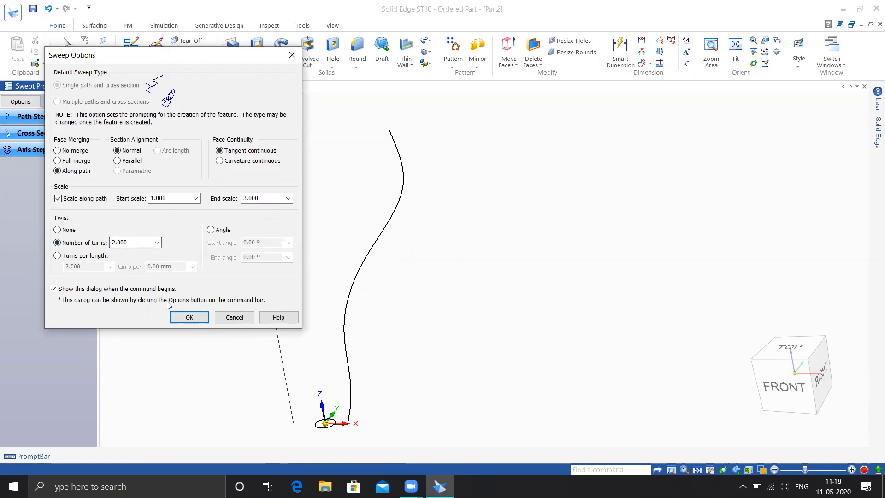
click(189, 317)
middle_drag(437, 311, 178, 253)
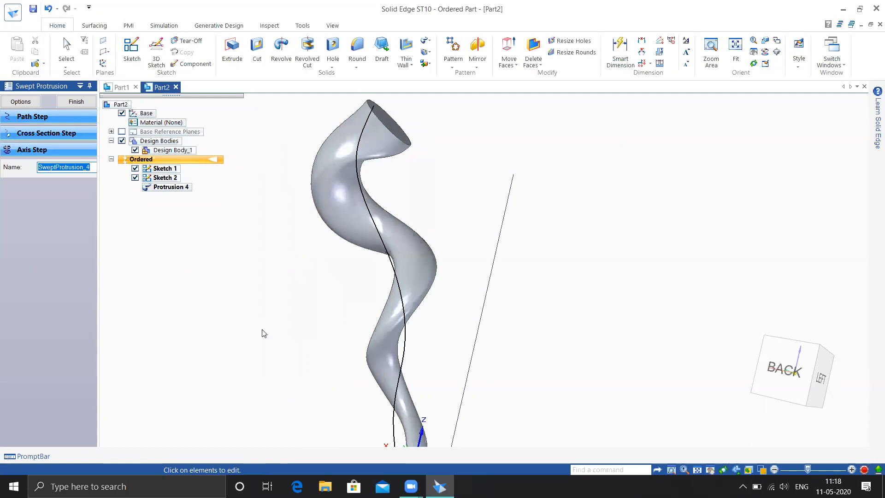
key(Escape)
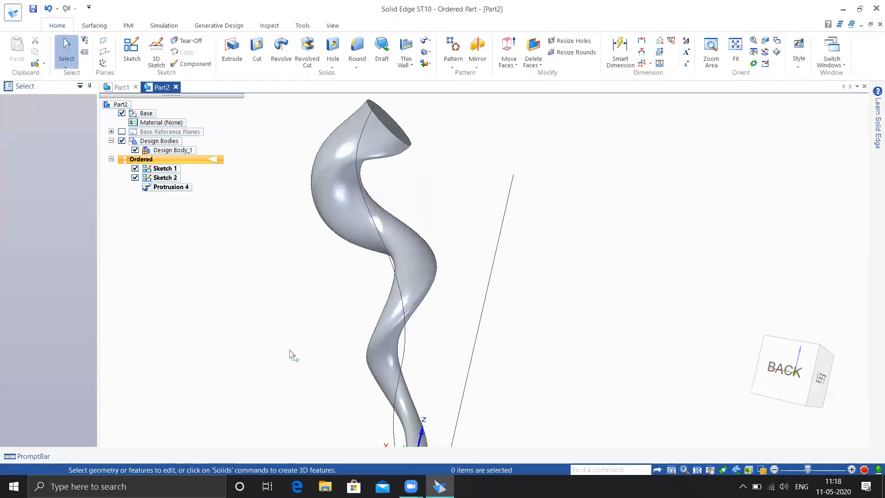
scroll(291, 355, down, 3)
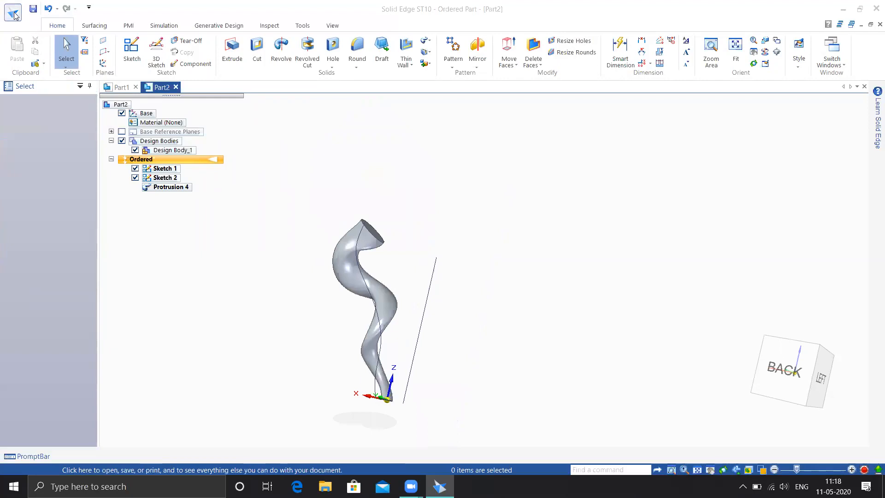
click(13, 13)
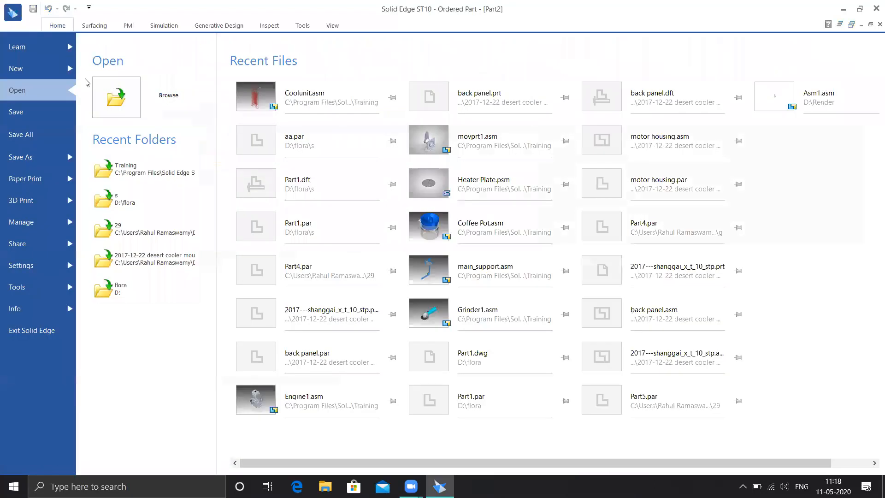
click(27, 74)
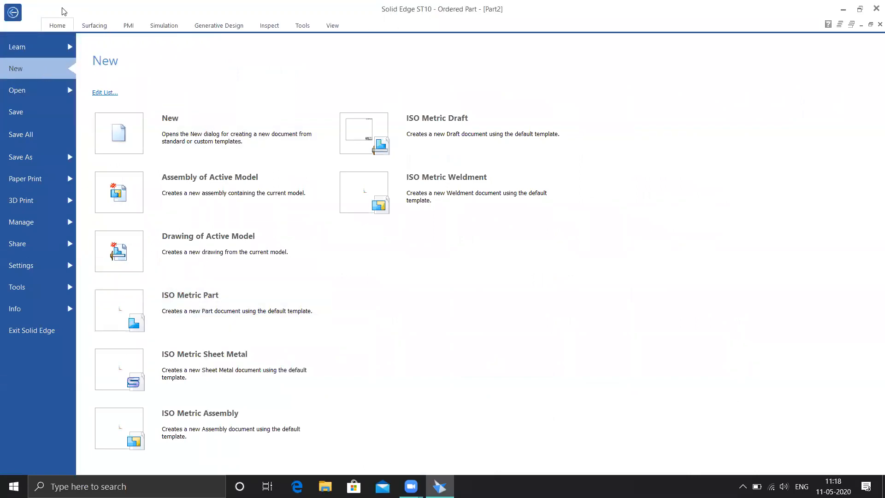
click(10, 12)
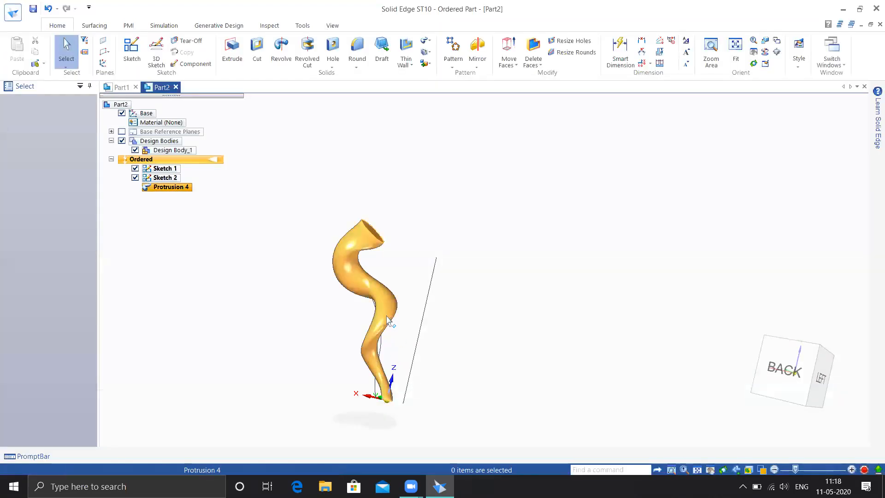
Delete the scaled and twisted swept protrusion
click(388, 319)
key(Delete)
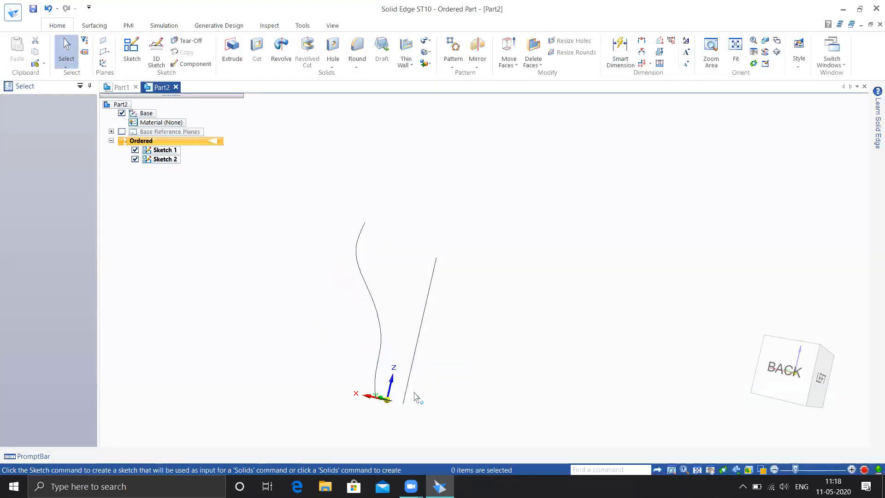
Add a rectangle about 30 mm by 22 mm to the circle's sketch, centred on the curved path's lower end point
middle_drag(415, 395, 382, 421)
scroll(382, 422, up, 3)
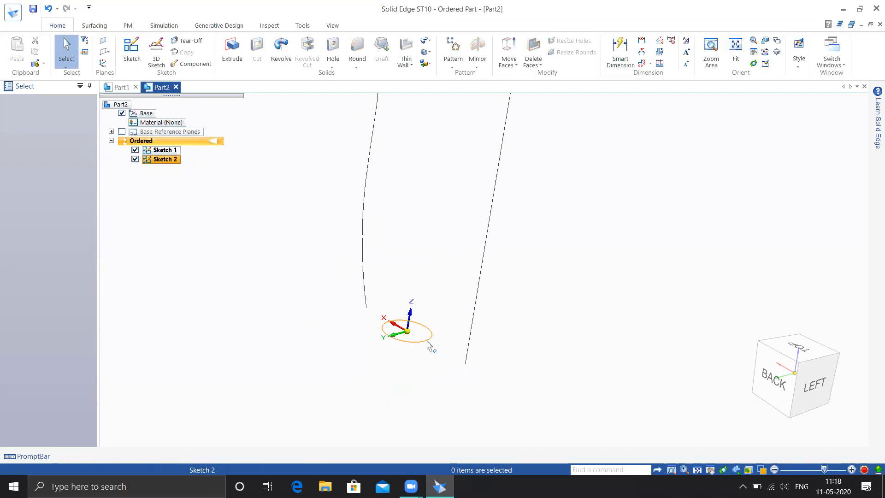
right_click(429, 343)
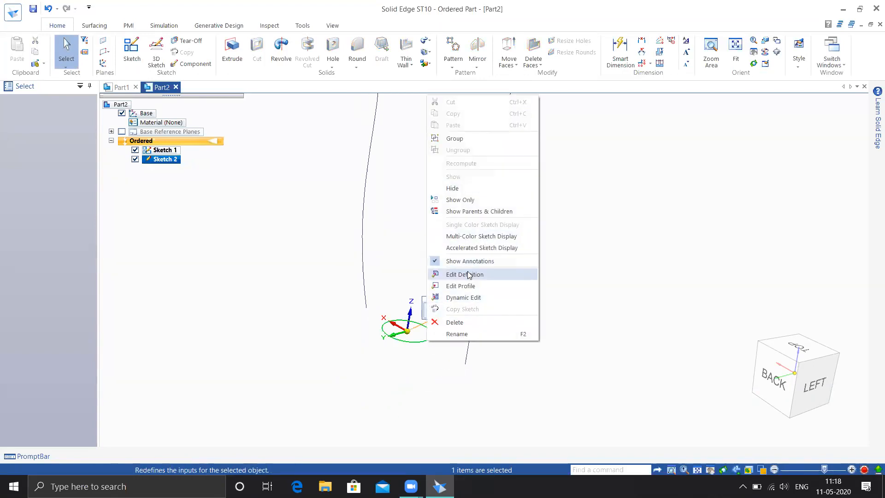
click(461, 286)
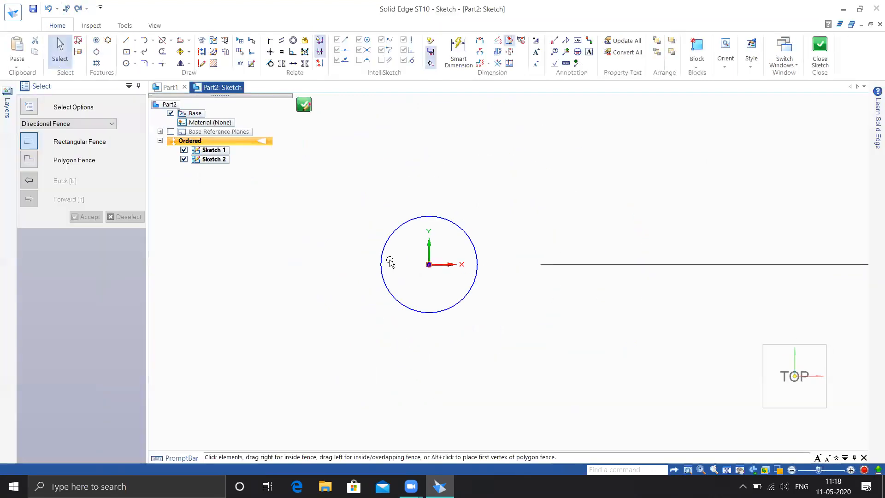
click(126, 52)
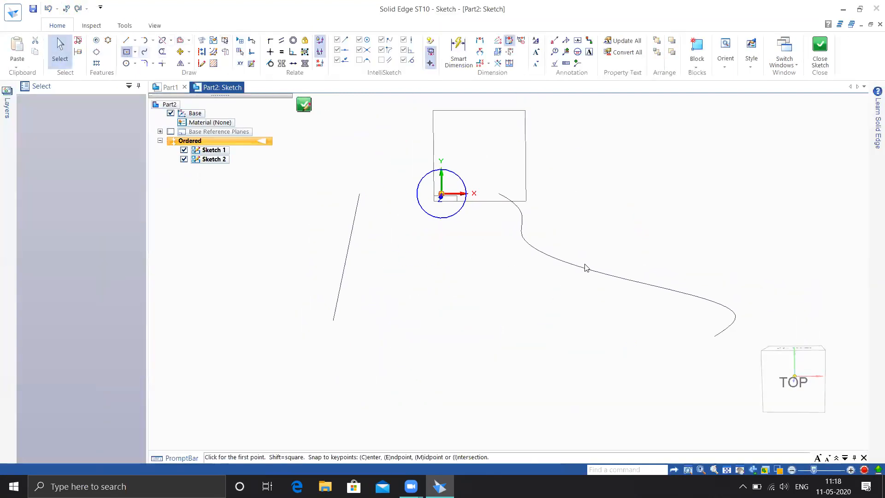
click(499, 193)
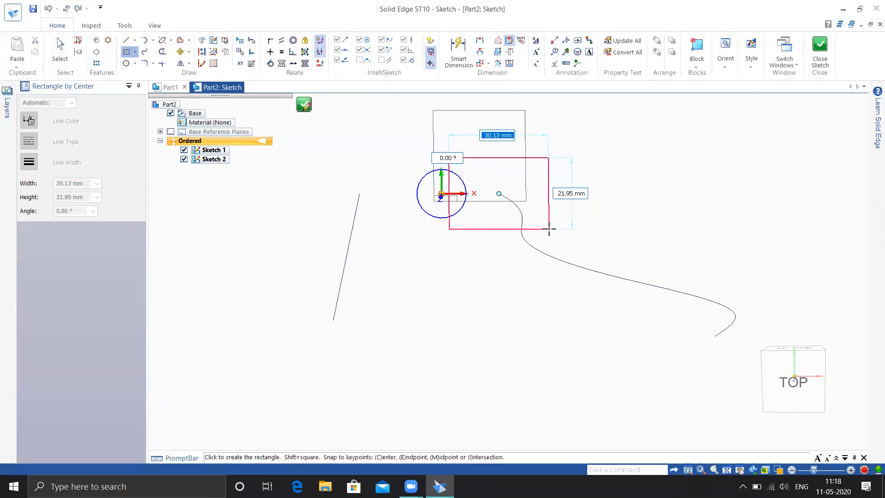
click(546, 228)
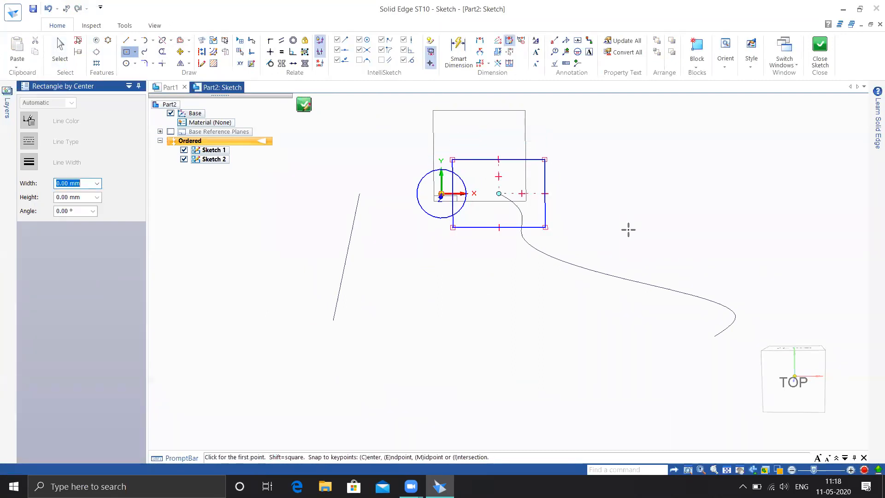
click(816, 47)
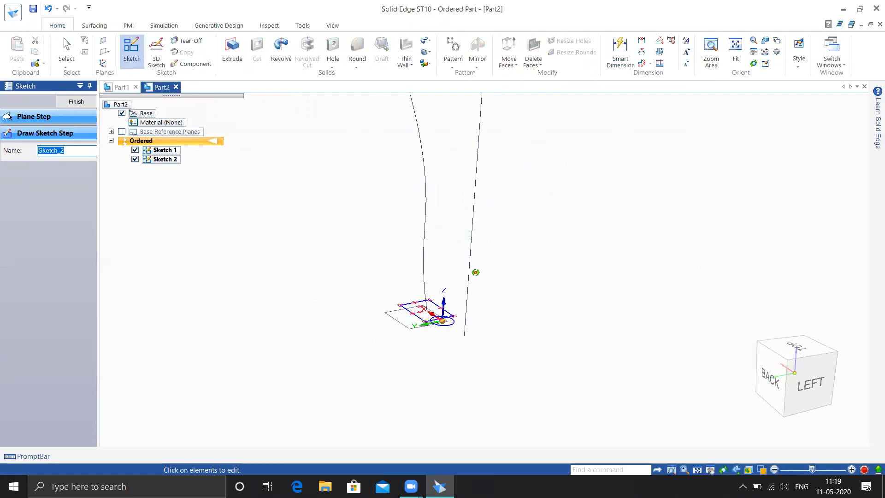
middle_drag(513, 306, 568, 326)
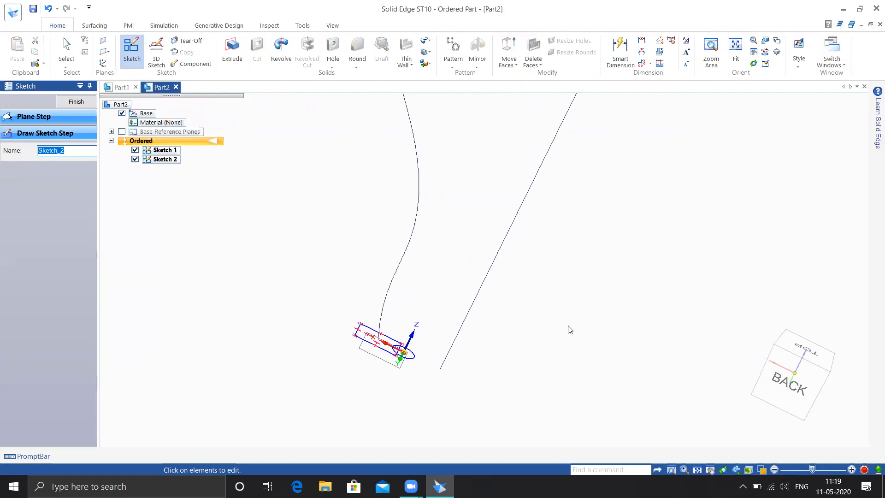
click(74, 101)
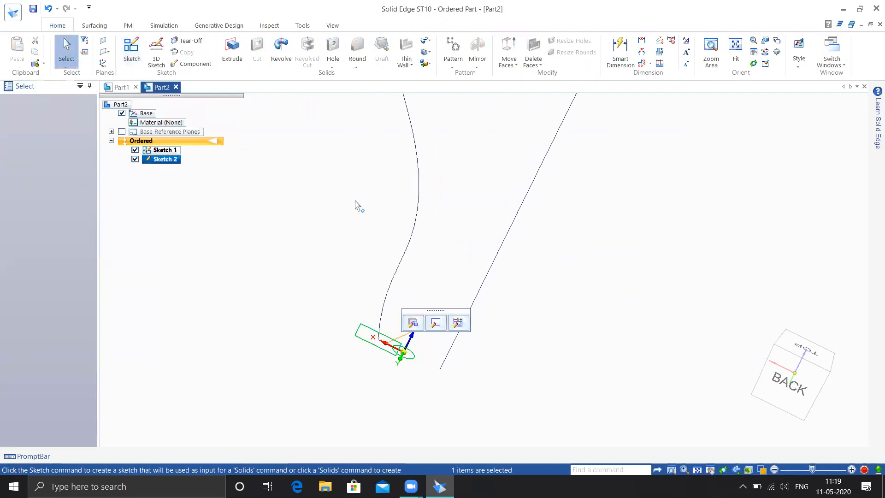
Sweep the rectangle along the curved path using a single path and cross section
click(429, 40)
click(434, 54)
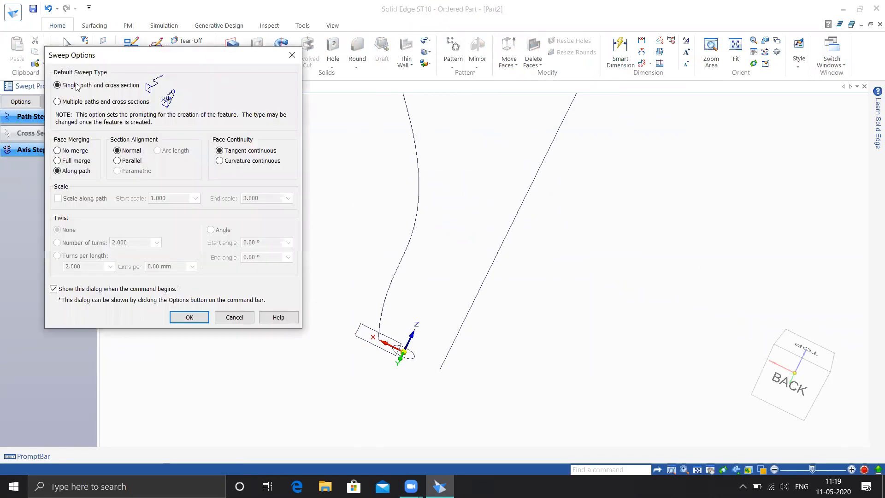
click(187, 317)
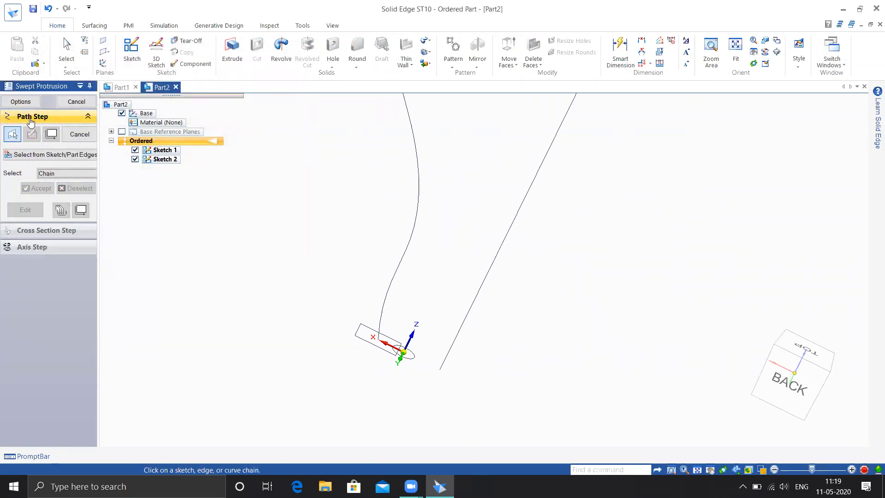
click(386, 303)
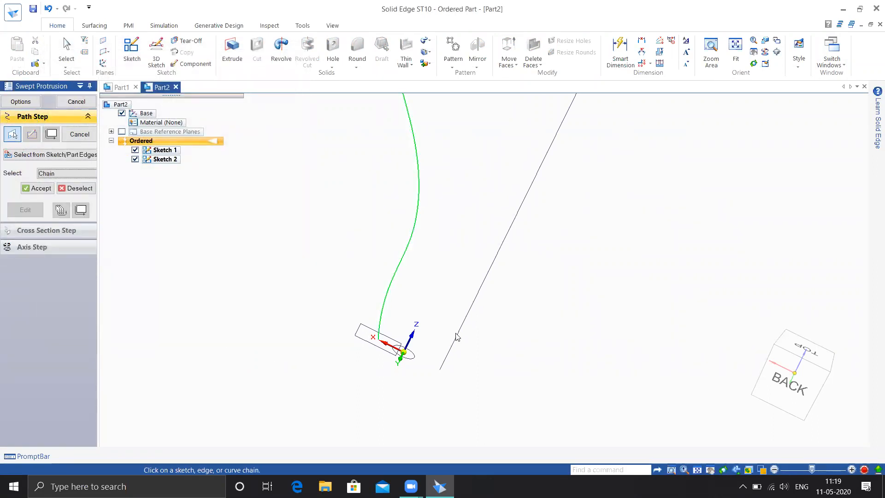
right_click(236, 304)
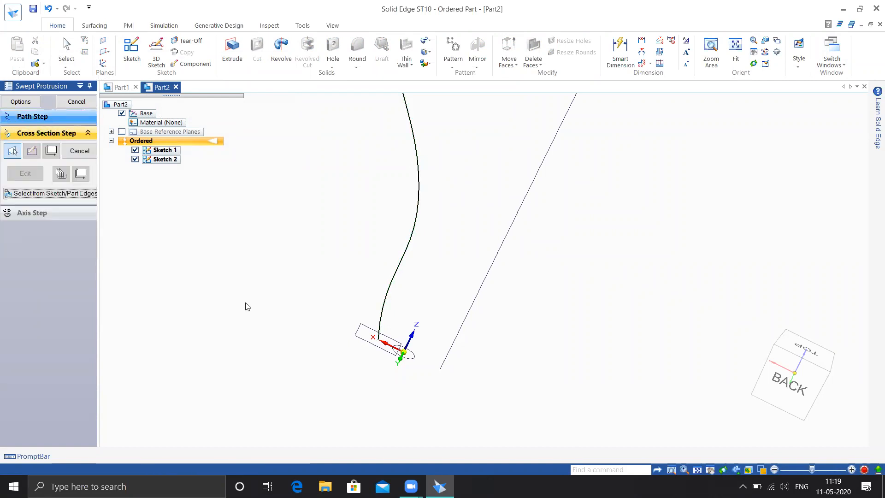
click(369, 340)
right_click(323, 402)
middle_drag(521, 355, 556, 371)
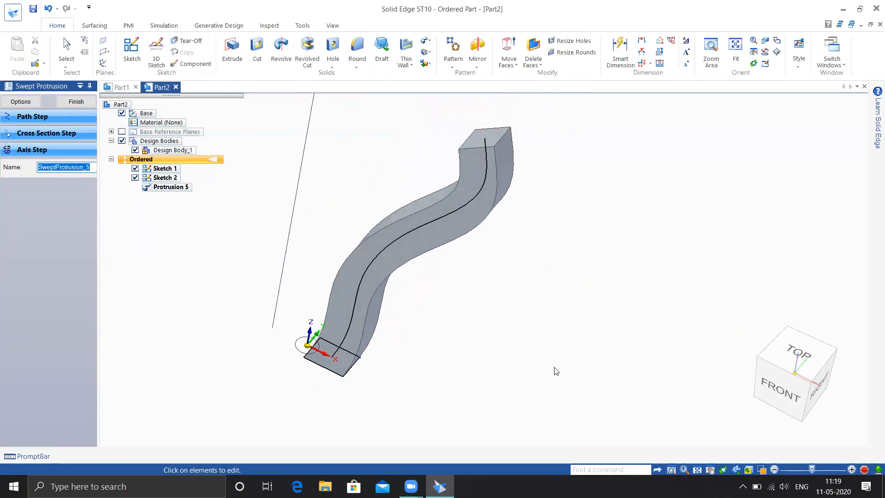
Review the sweep options with Normal section alignment and examine the end face from the front
click(23, 105)
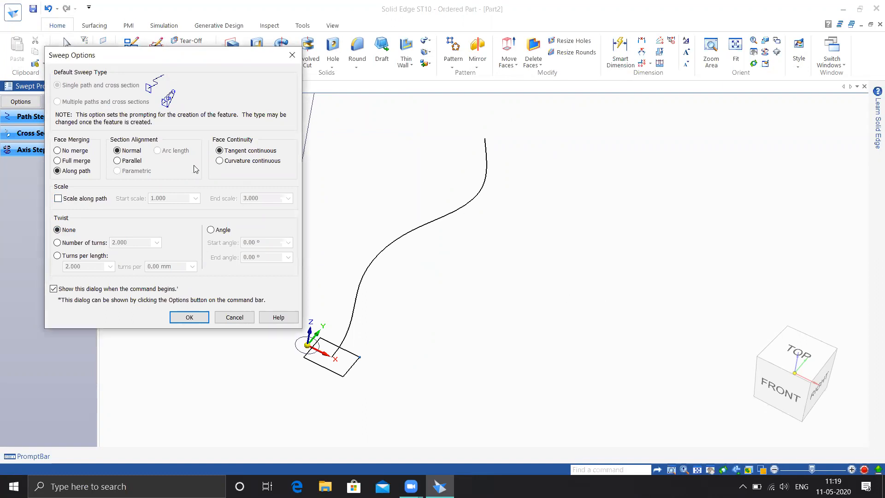
click(189, 318)
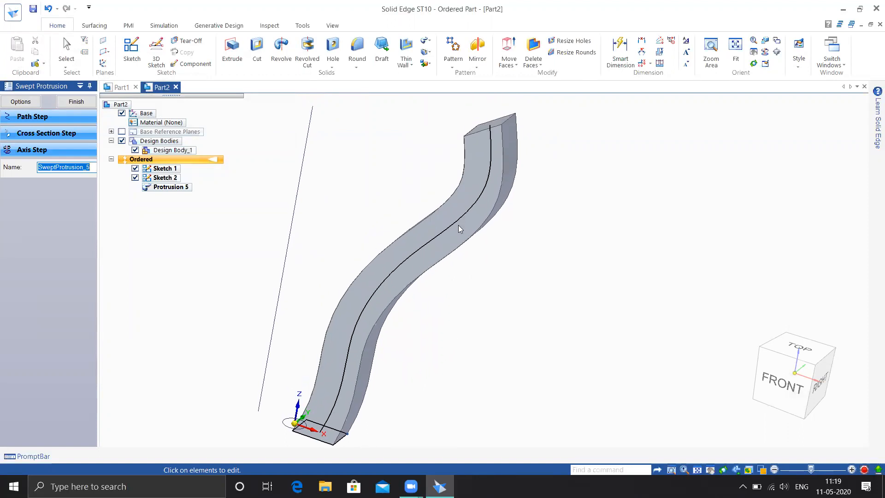
middle_drag(515, 194, 534, 170)
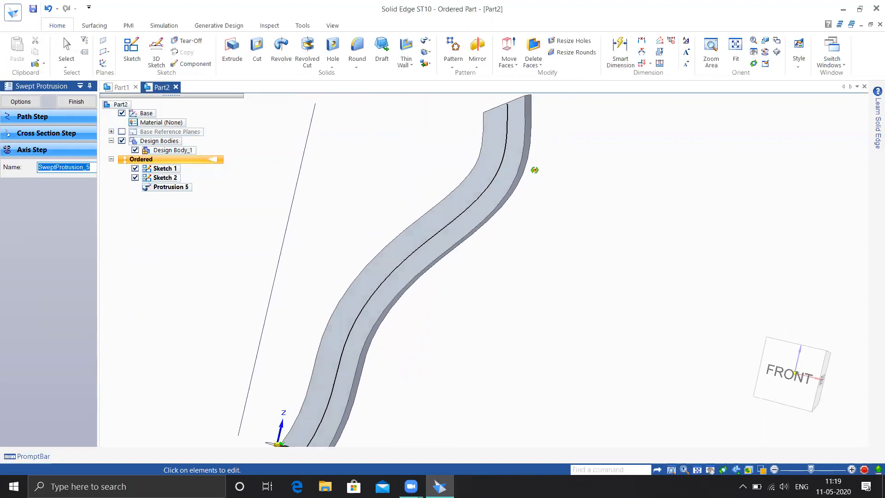
ctrl+scroll(527, 202, up, 3)
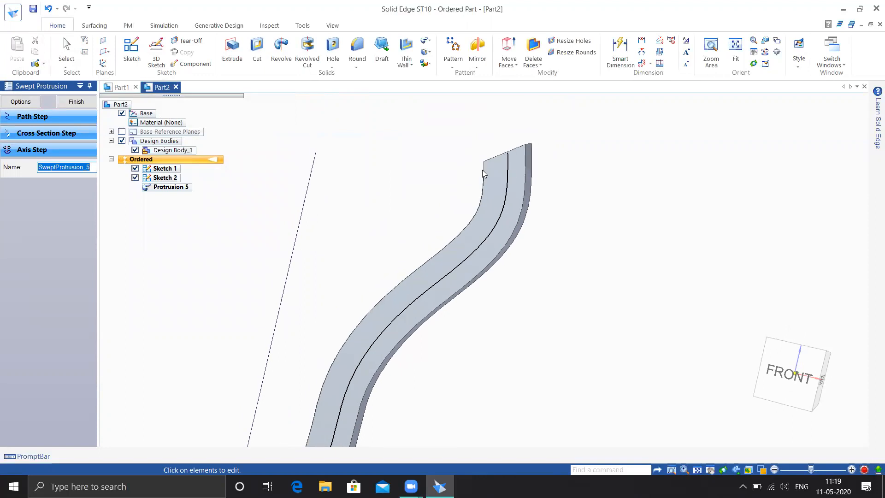
Change the sweep's section alignment to Parallel and inspect the end face
click(34, 103)
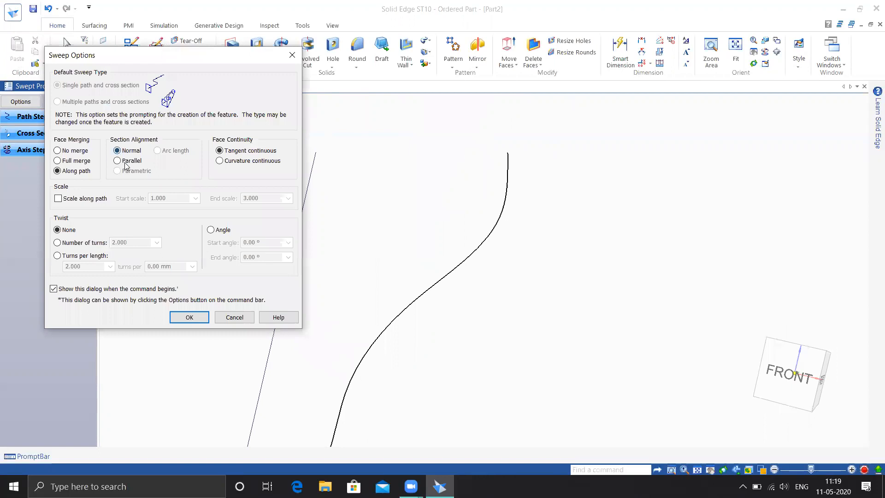
click(178, 317)
scroll(570, 262, down, 3)
middle_drag(558, 321, 529, 326)
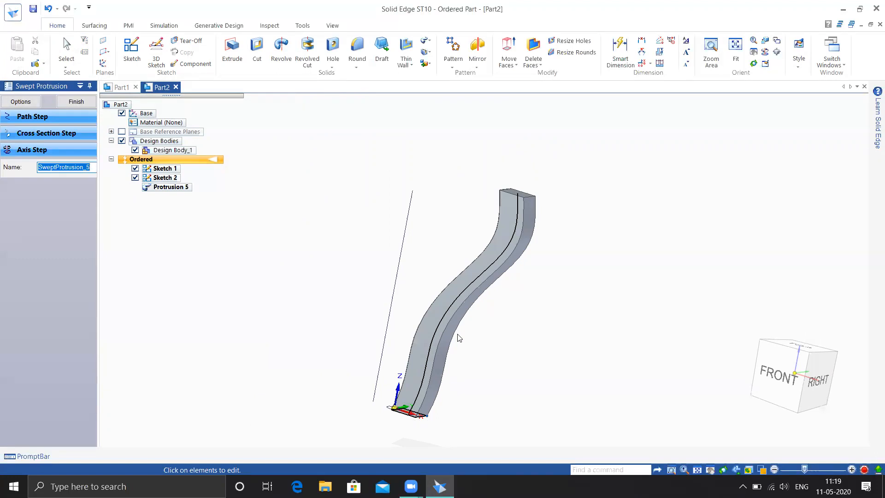
middle_drag(558, 279, 607, 274)
Set the sweep's section alignment back to Normal and finish the feature
click(22, 102)
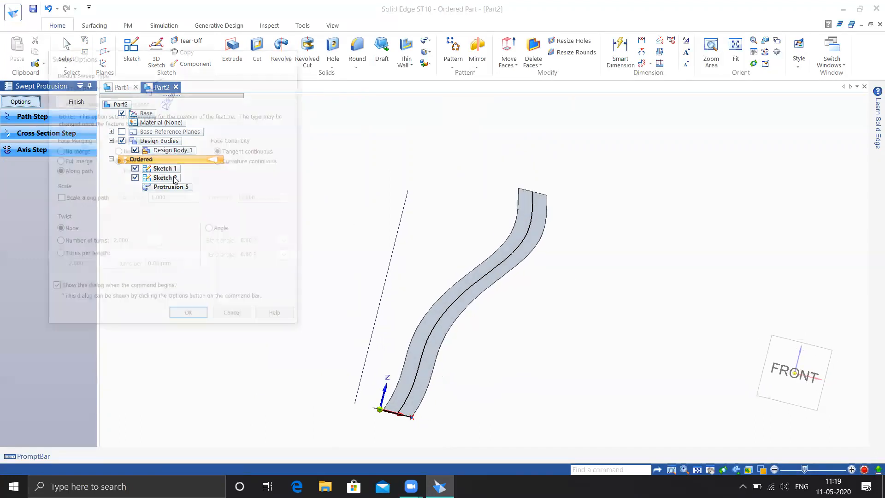
click(188, 317)
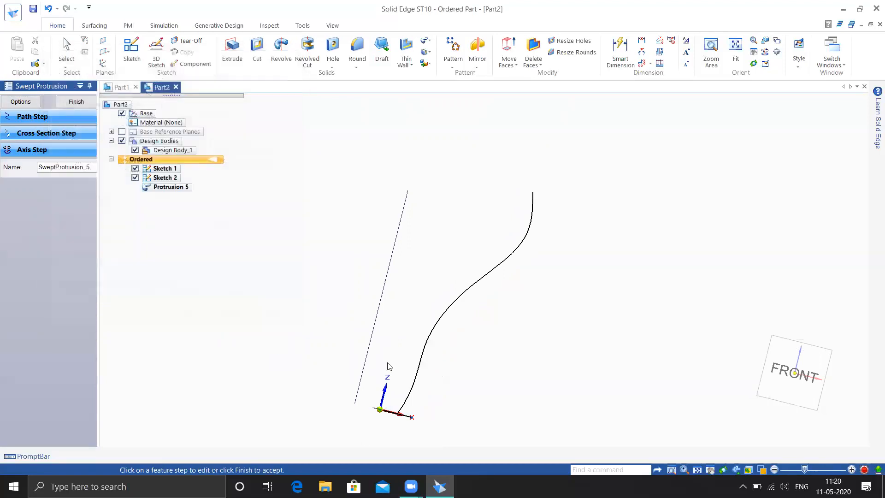
click(22, 101)
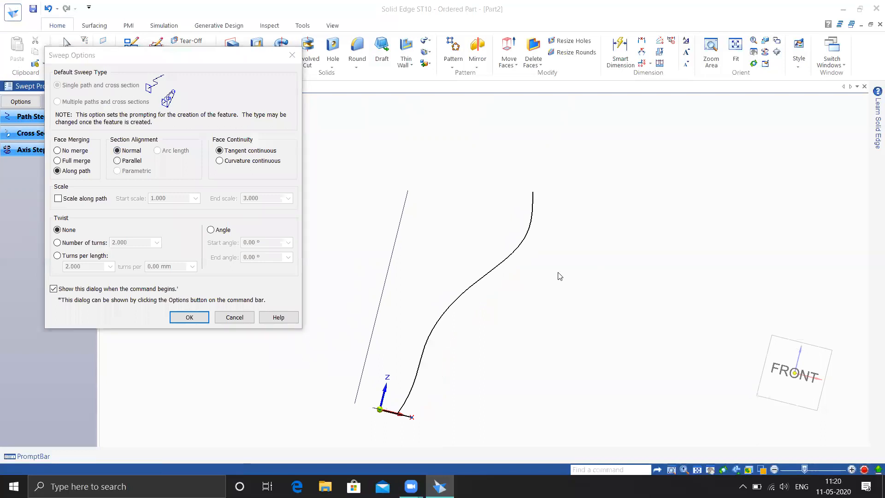
click(234, 317)
middle_drag(490, 339, 597, 368)
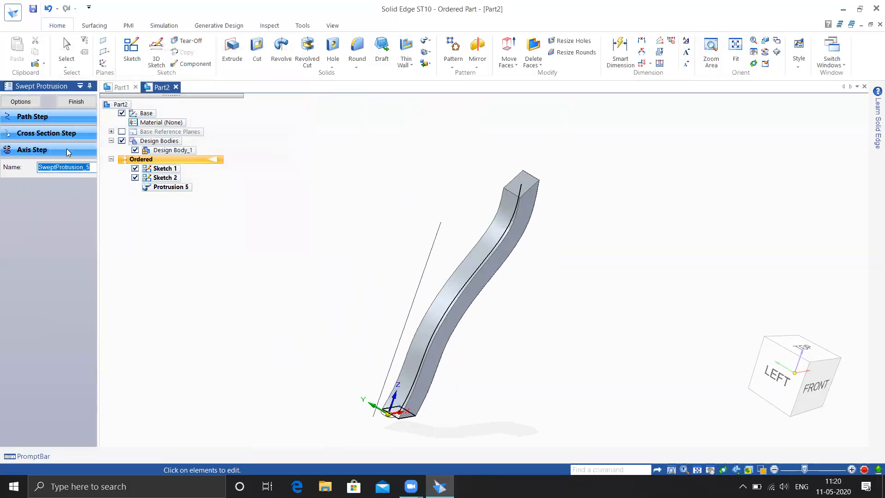
click(76, 101)
key(Escape)
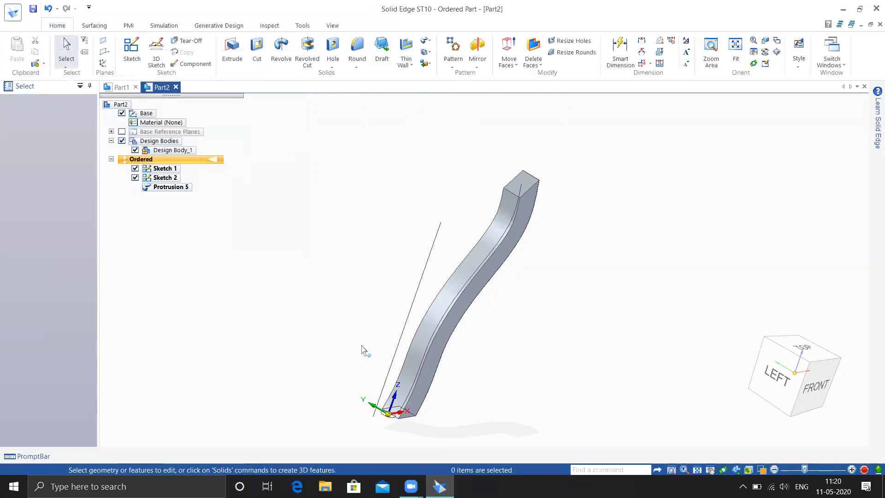
Edit the rectangular swept protrusion to add a twist of 4 turns
click(170, 187)
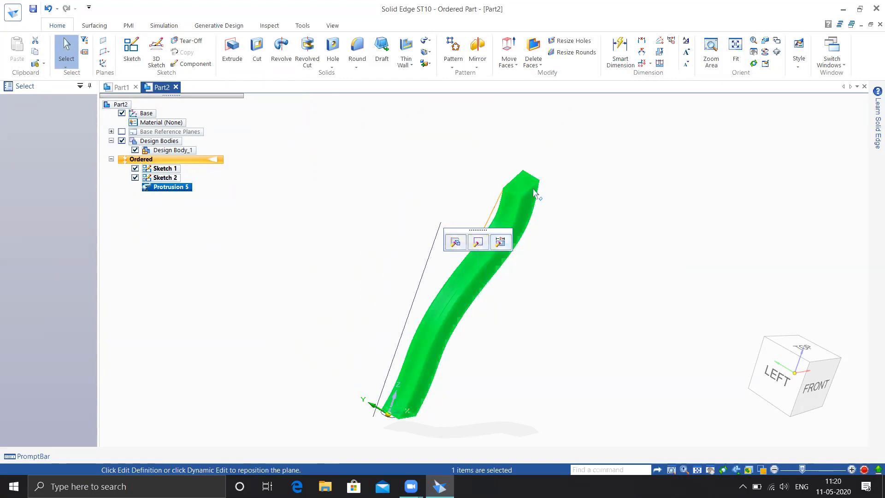
click(455, 242)
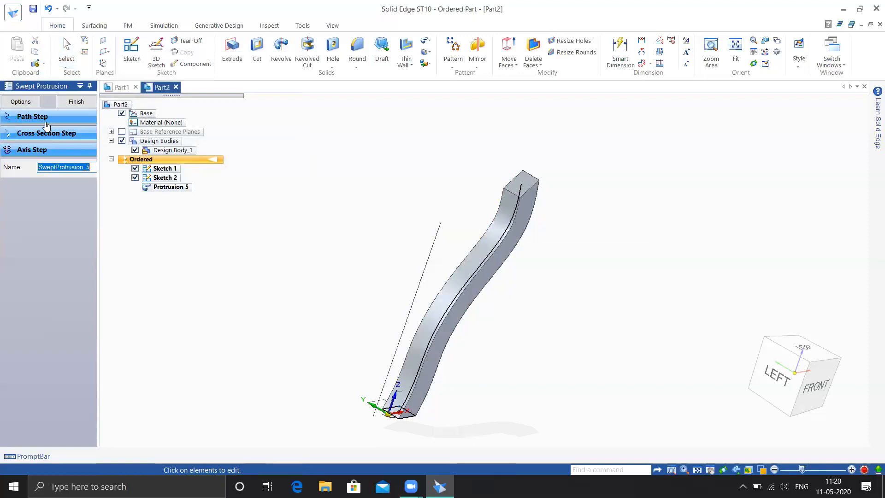
click(23, 103)
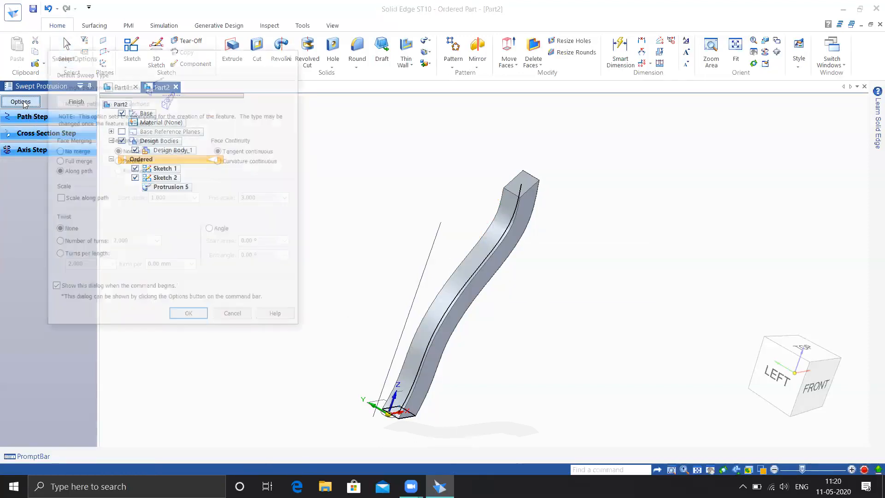
click(71, 246)
text(4)
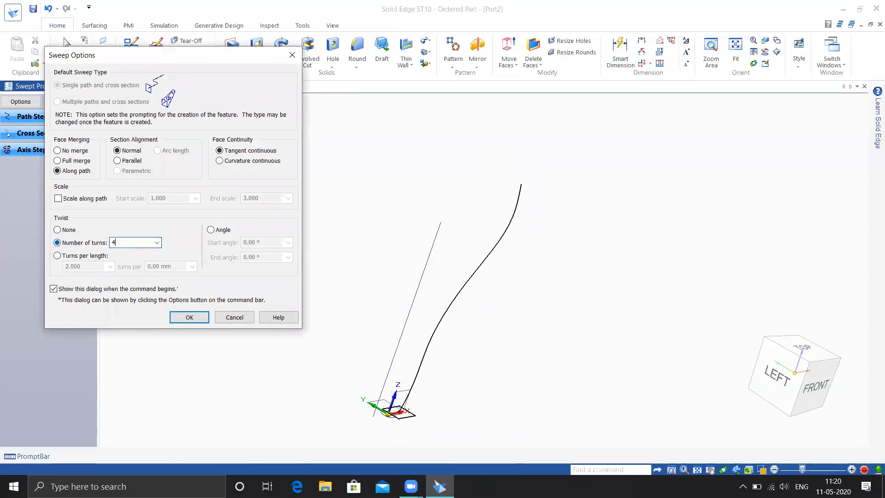
click(185, 318)
middle_drag(524, 342, 500, 361)
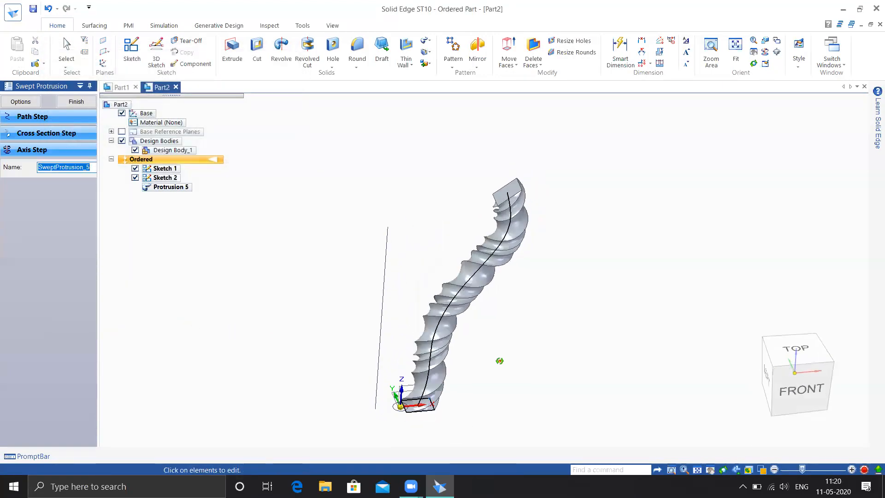
scroll(411, 425, up, 4)
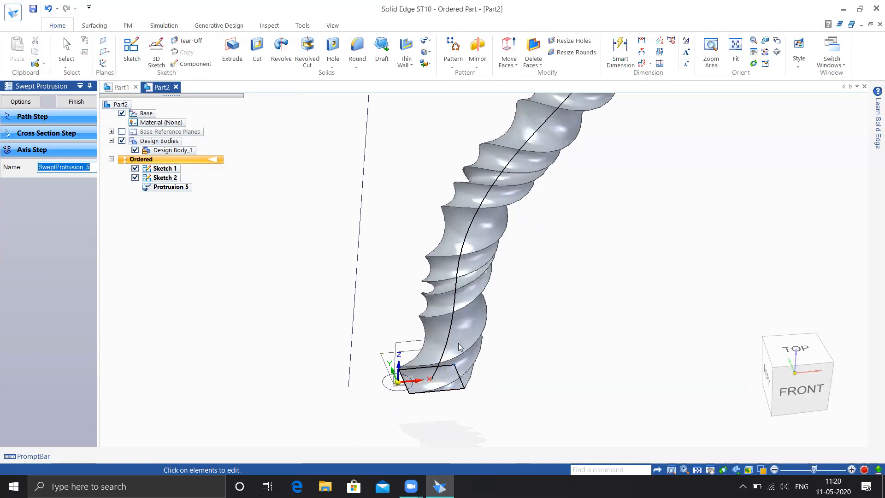
scroll(423, 364, down, 2)
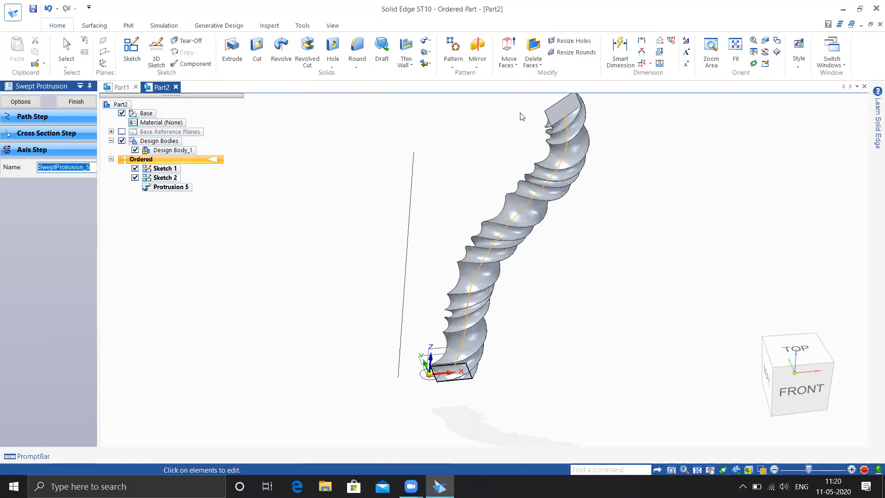
Set the sweep's number of twist turns to 2.000
click(30, 104)
drag(132, 244, 110, 244)
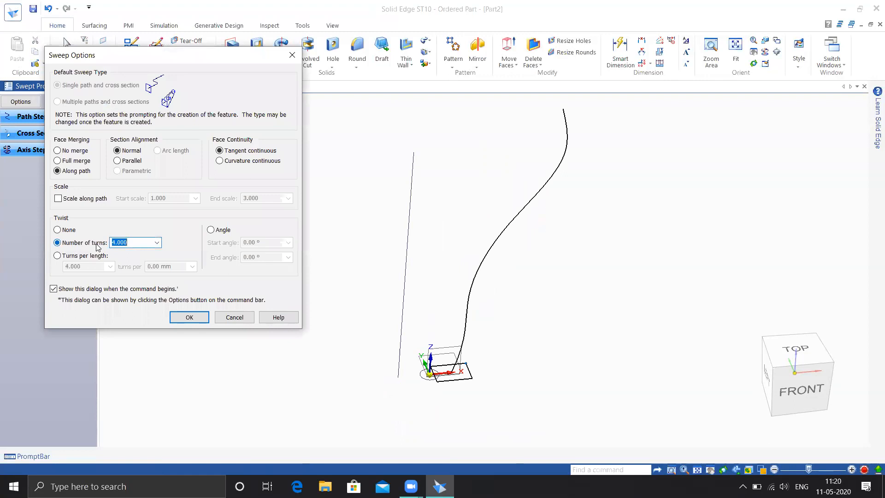
key(Return)
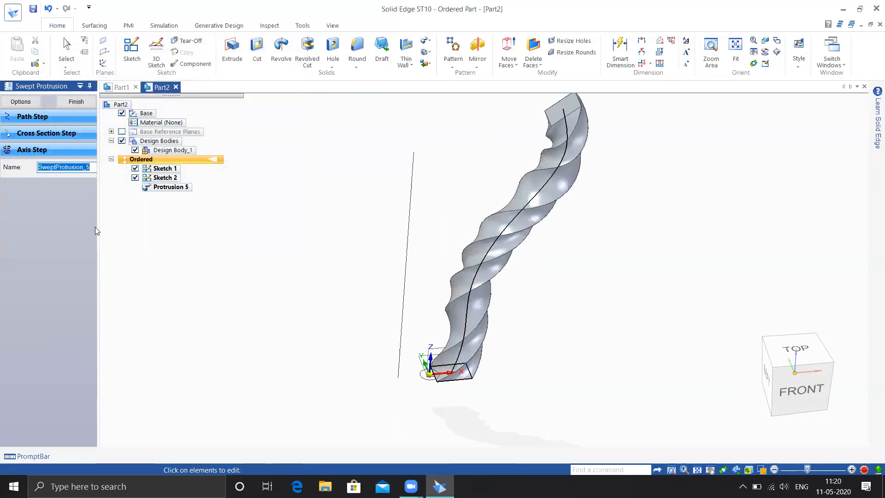
Try to scale the twisted sweep along its path from a start scale of 1.000 to an end scale of 3.000
click(28, 107)
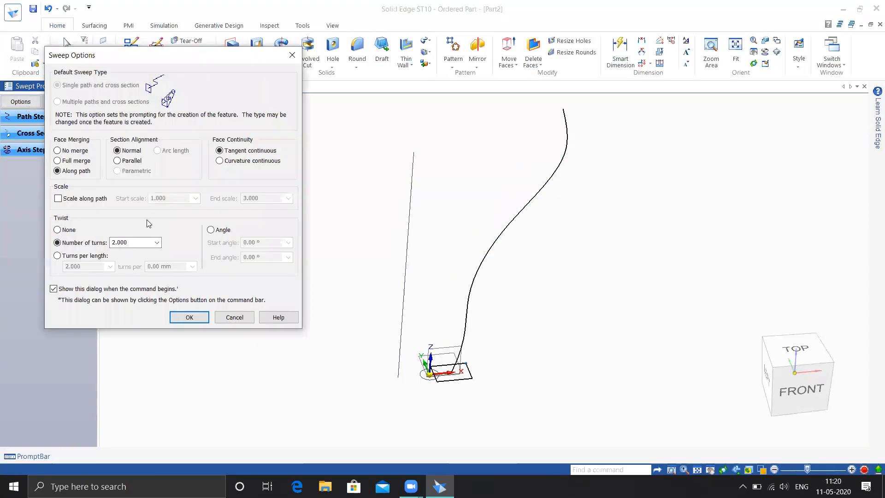
click(88, 201)
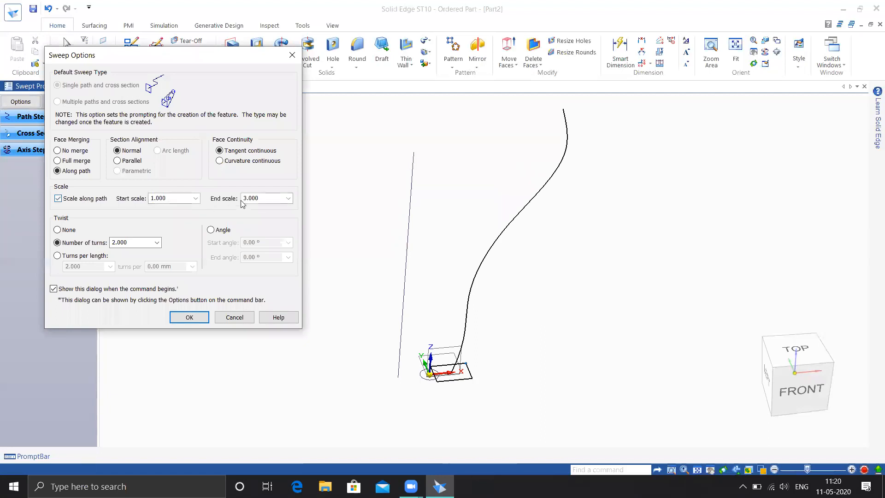
click(189, 317)
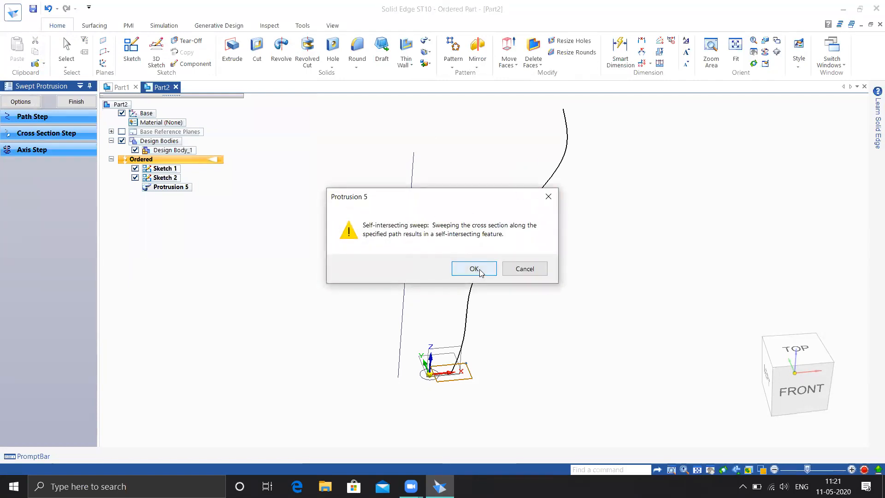
click(524, 270)
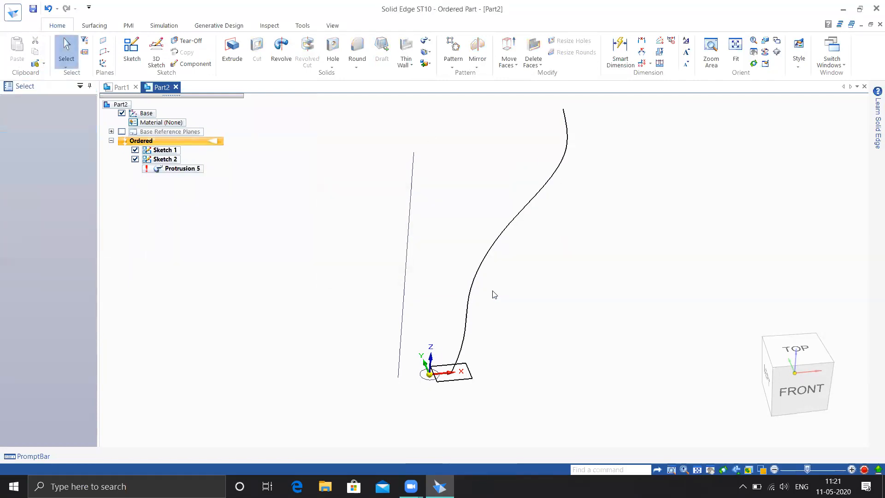
Reduce the twisted sweep's end scale below 3.000, preview the feature and inspect it from several sides
click(21, 102)
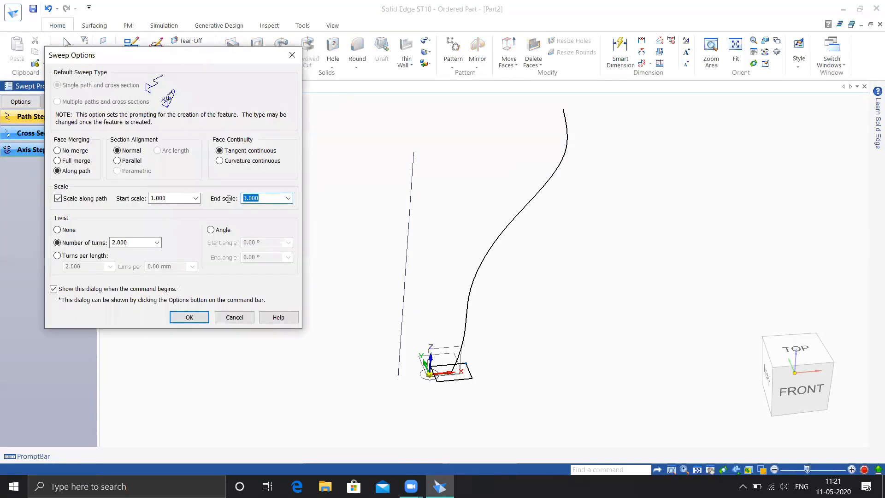
text(1.)
key(Return)
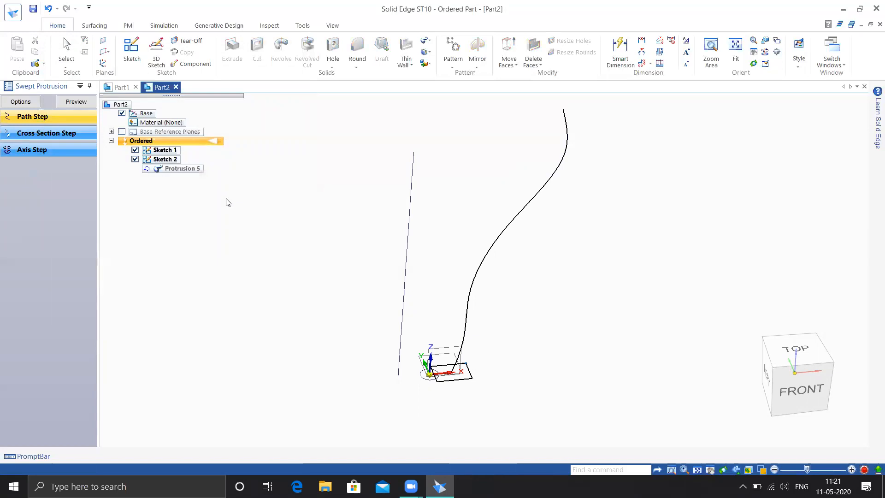
click(72, 102)
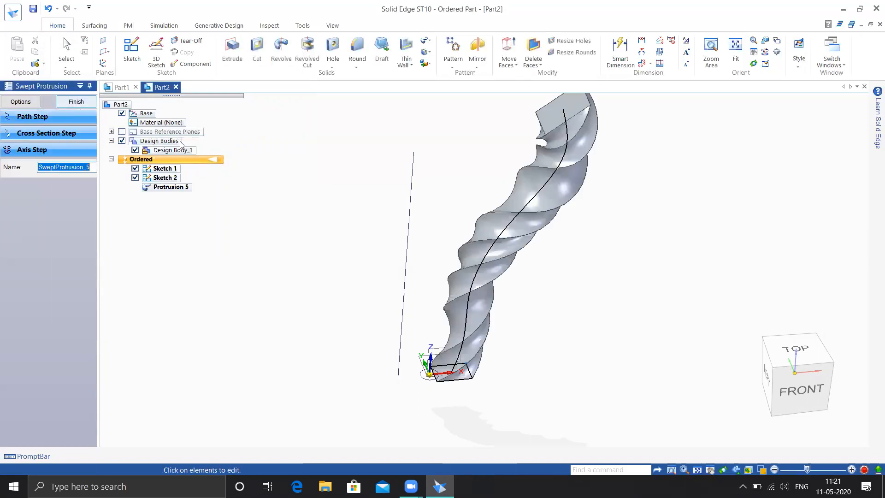
mouse_move(333, 247)
middle_down()
mouse_move(289, 249)
mouse_move(318, 251)
middle_up()
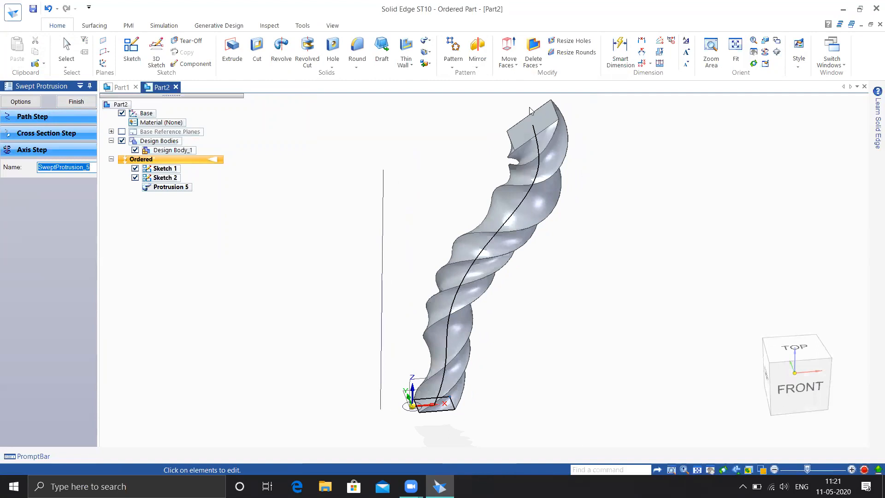
middle_drag(565, 195, 632, 203)
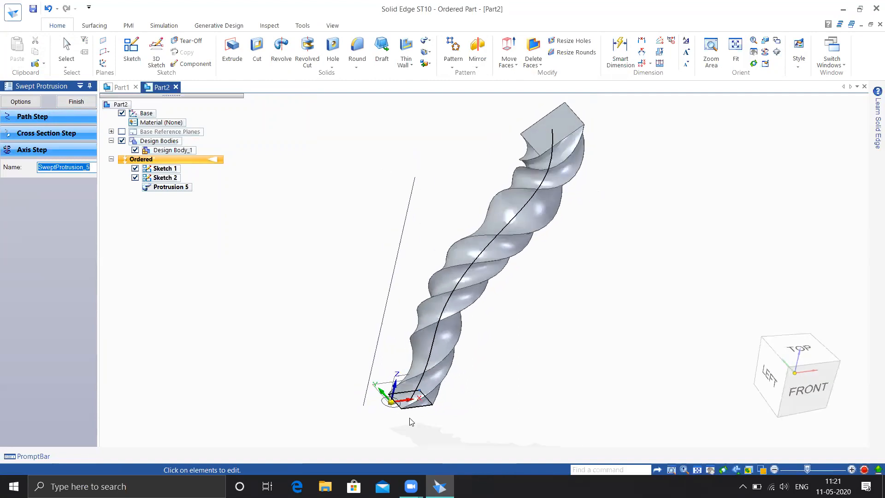
middle_drag(683, 324, 518, 303)
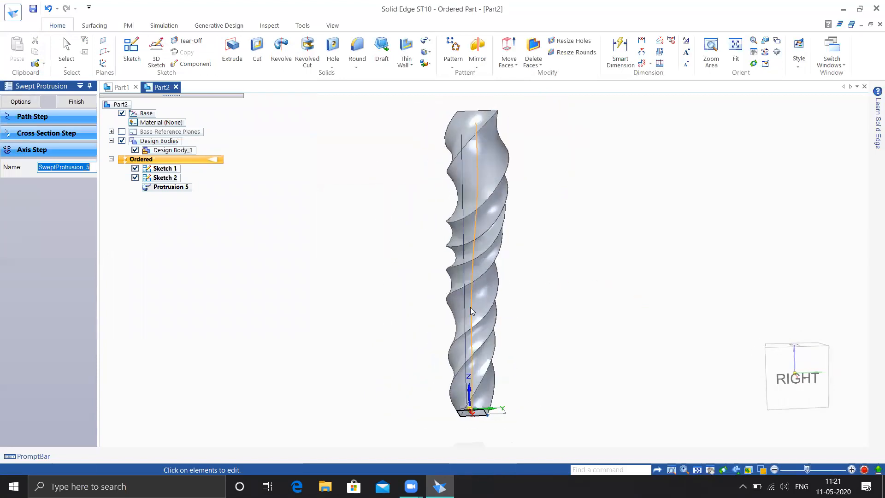
Leave the swept protrusion edit and create a new ISO Metric Part document
key(Escape)
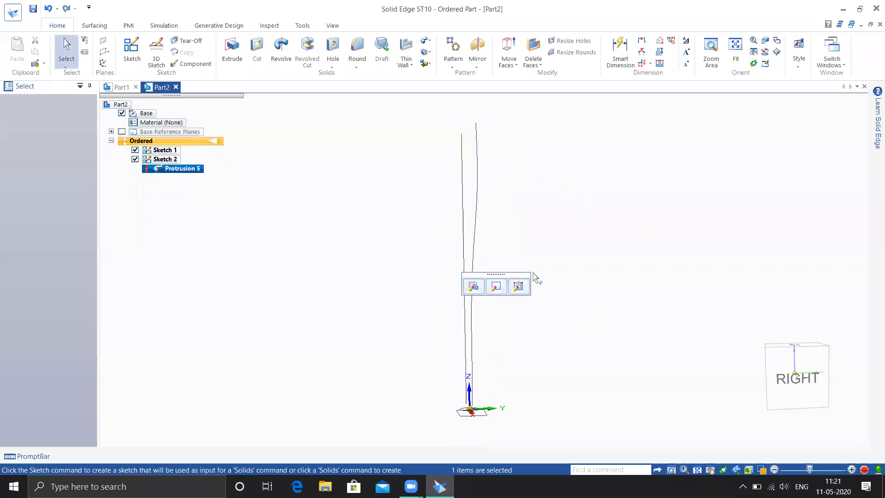
middle_drag(546, 251, 580, 301)
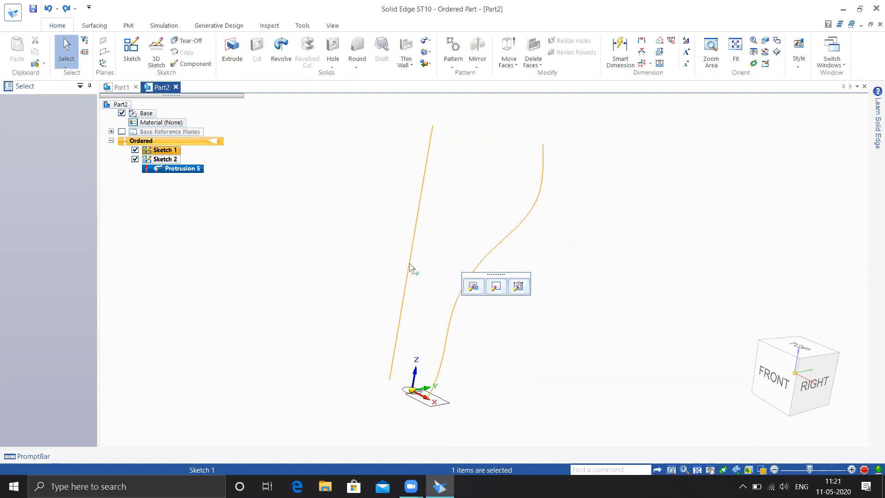
click(15, 13)
click(18, 69)
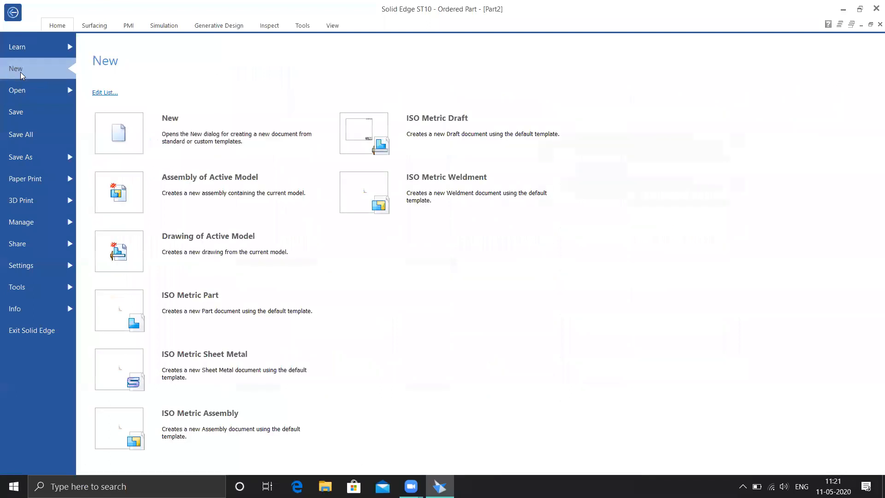
click(191, 294)
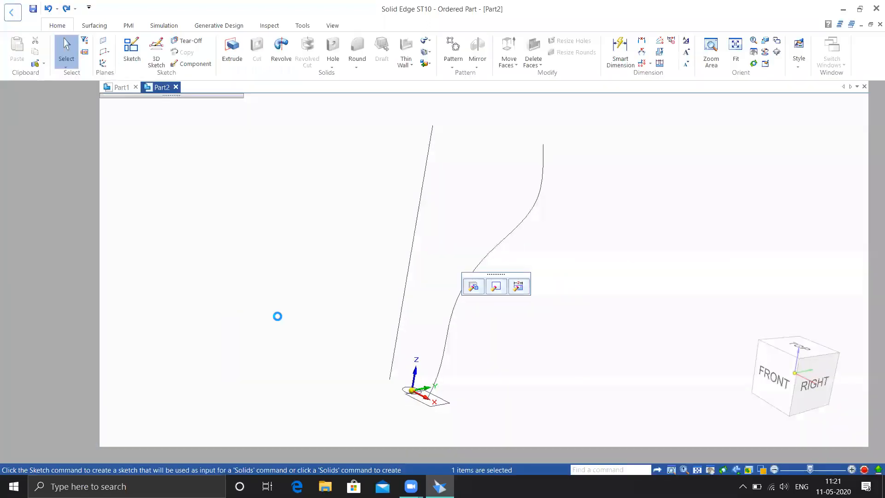
Sketch a closed stepped profile from the origin on the front plane, with horizontal edges about 97 and 104 mm joined by a slope
click(134, 50)
click(433, 247)
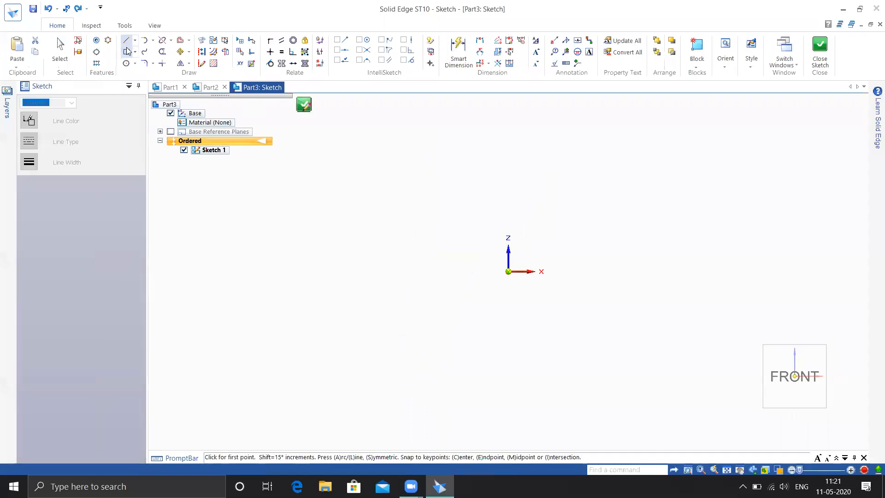
click(509, 272)
shift+middle_drag(506, 174, 317, 284)
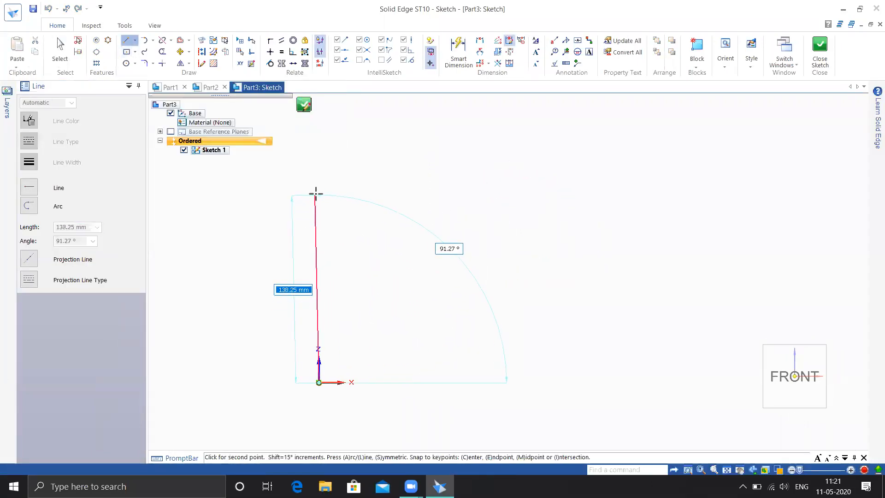
click(319, 188)
click(452, 188)
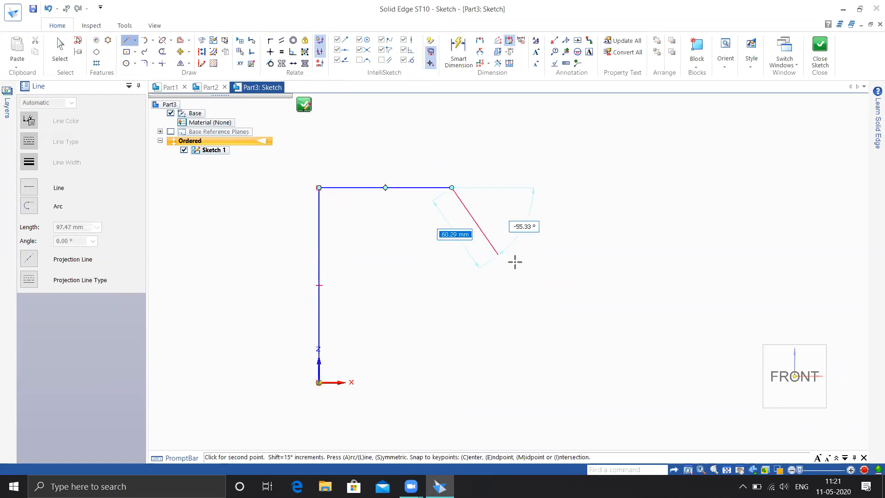
click(566, 270)
click(707, 270)
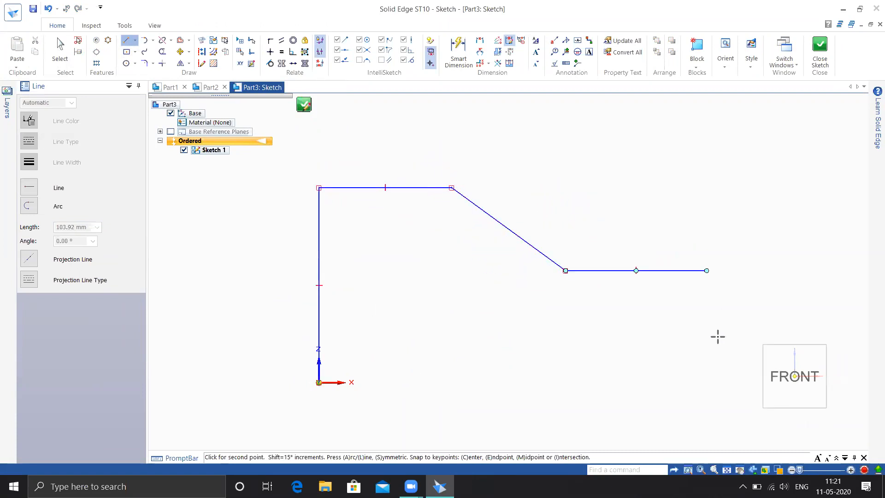
click(439, 388)
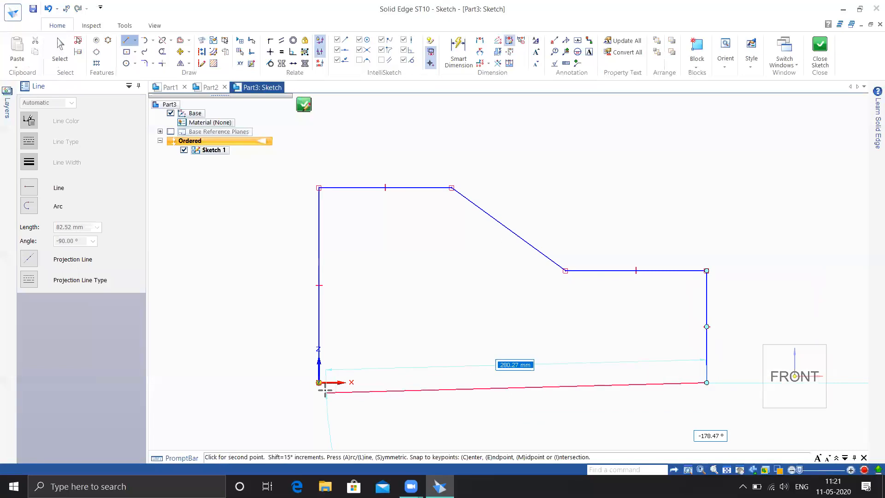
click(318, 383)
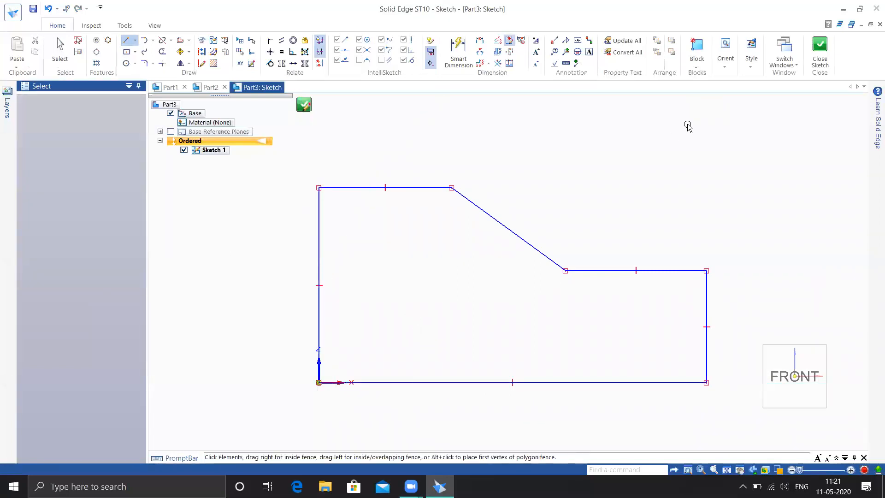
click(820, 51)
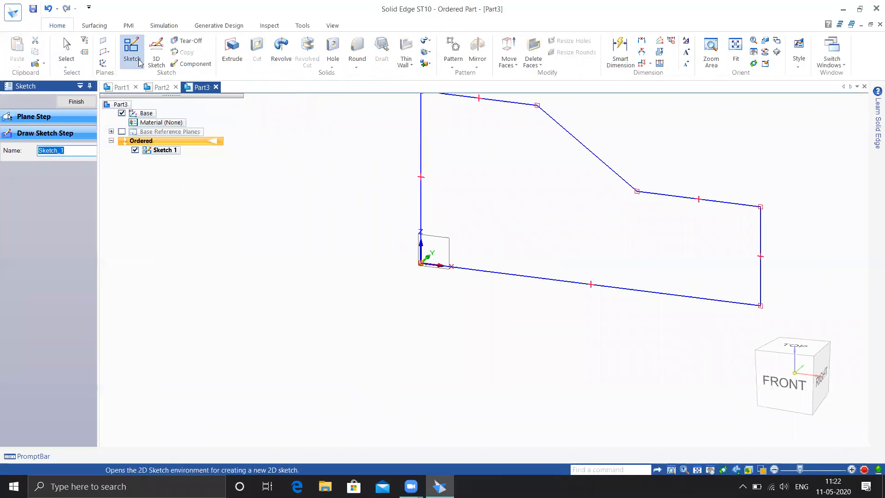
Extrude the stepped profile symmetrically about its sketch plane into a solid block
click(232, 51)
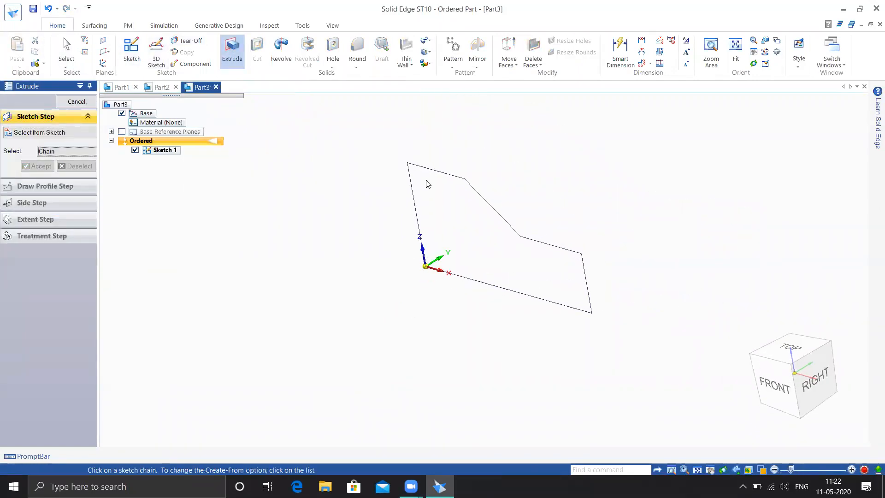
click(412, 188)
right_click(390, 227)
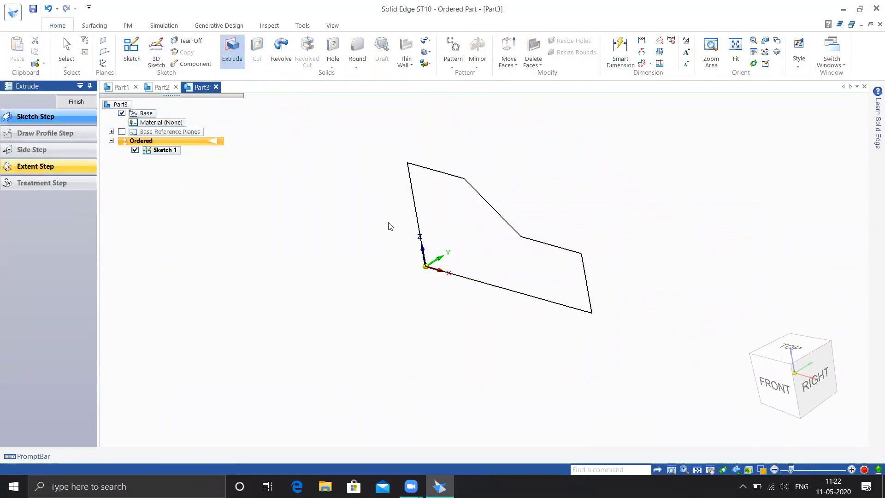
click(12, 204)
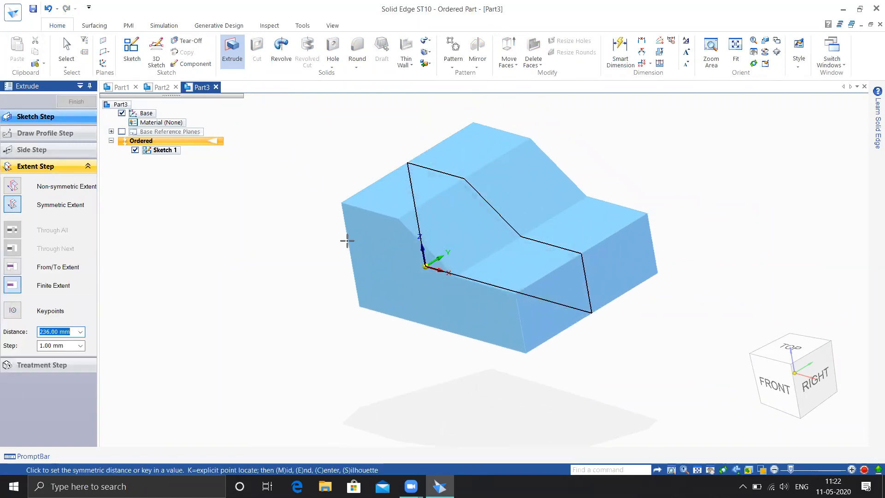
click(348, 245)
click(63, 102)
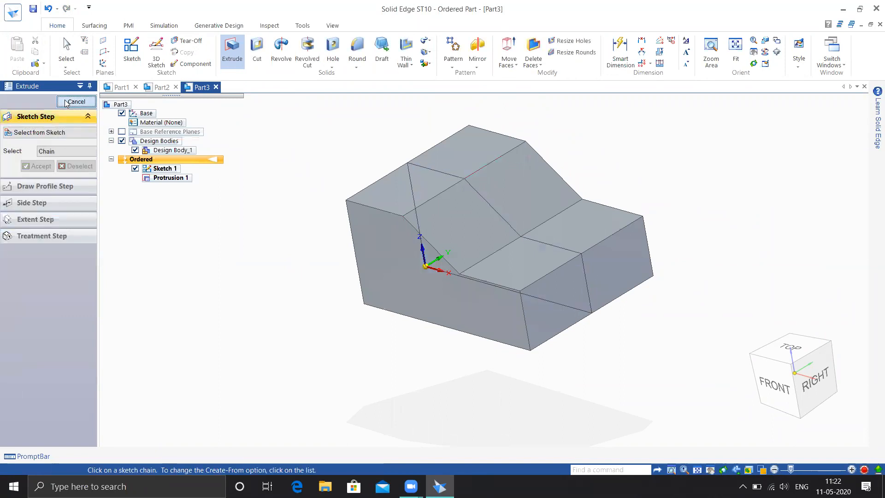
Round the block's four vertical corner edges with a 35 mm radius
click(360, 50)
click(351, 222)
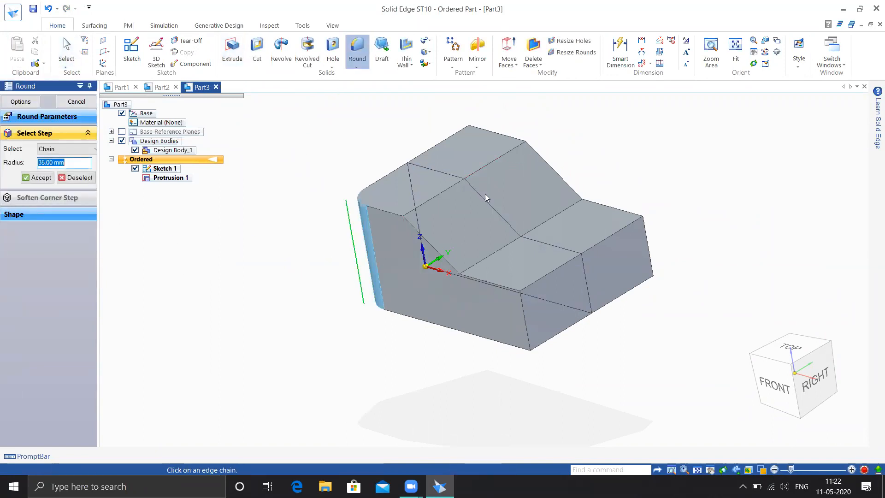
click(472, 135)
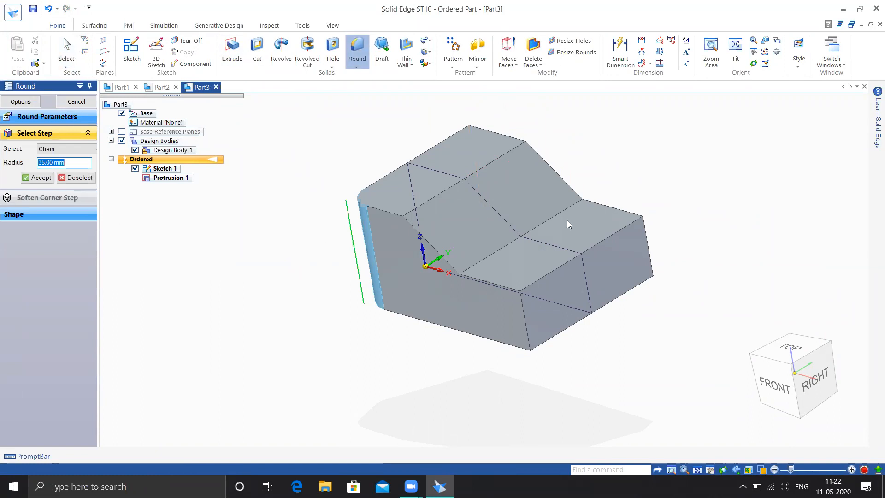
click(646, 228)
click(524, 315)
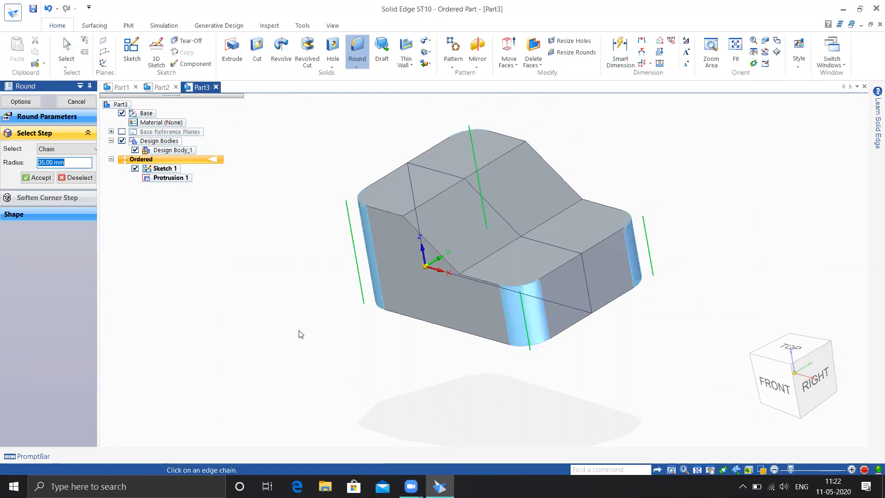
key(Return)
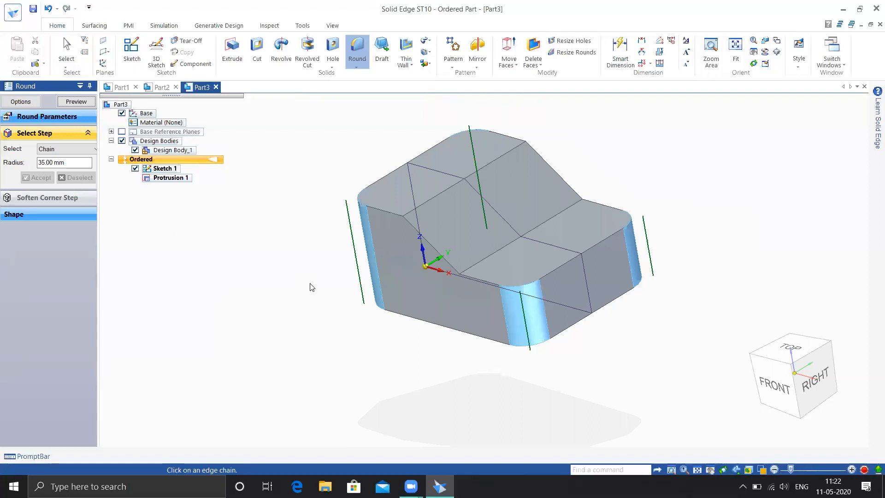
Add 70 mm rounds to the two edges bounding the sloped face and finish the round feature
click(427, 200)
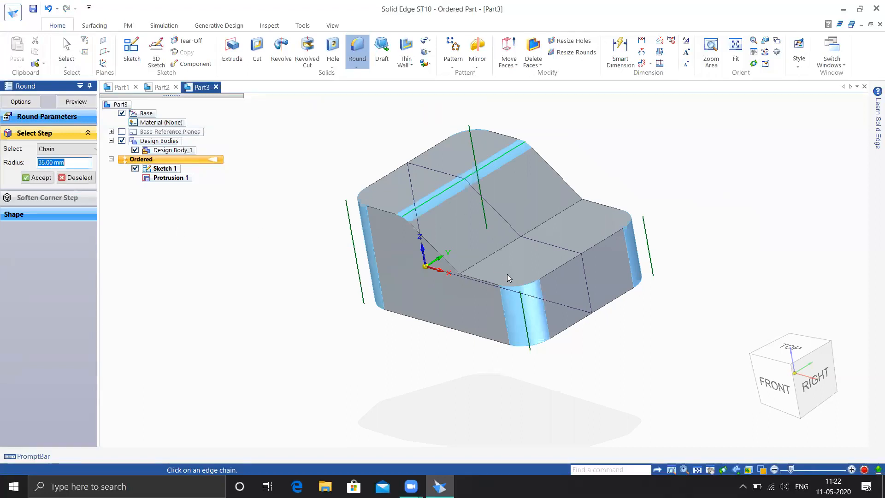
click(490, 256)
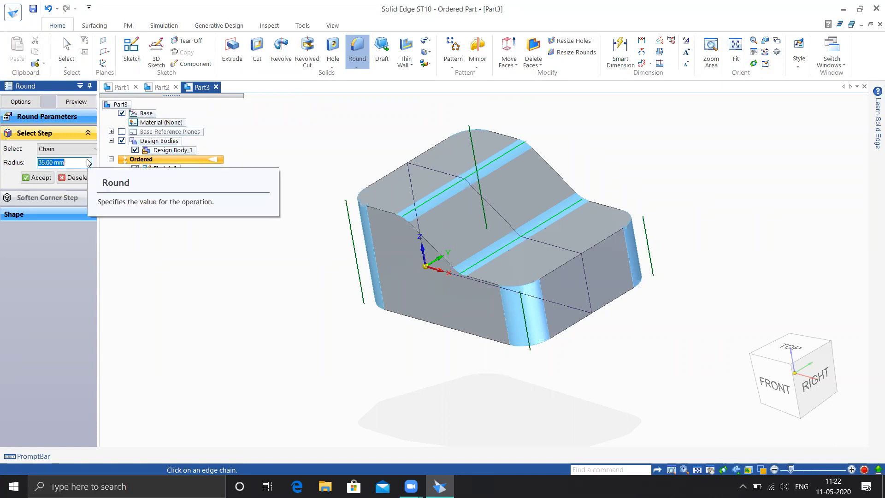
text(70)
key(Return)
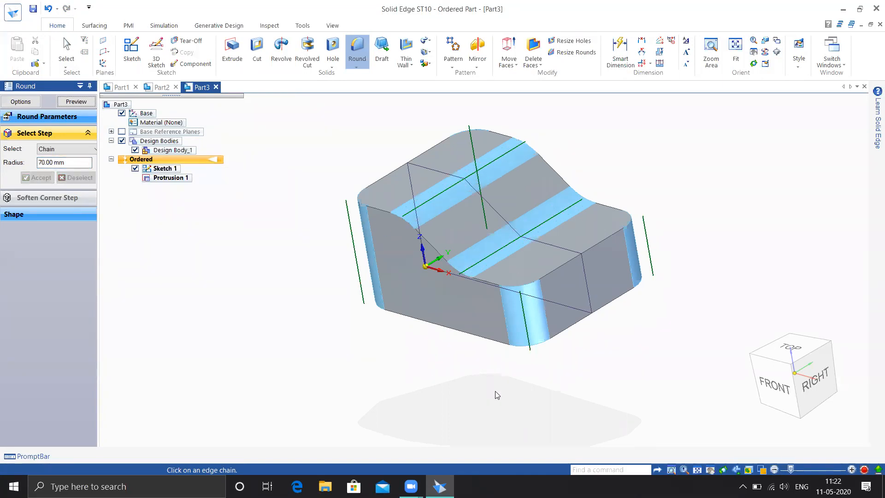
click(76, 102)
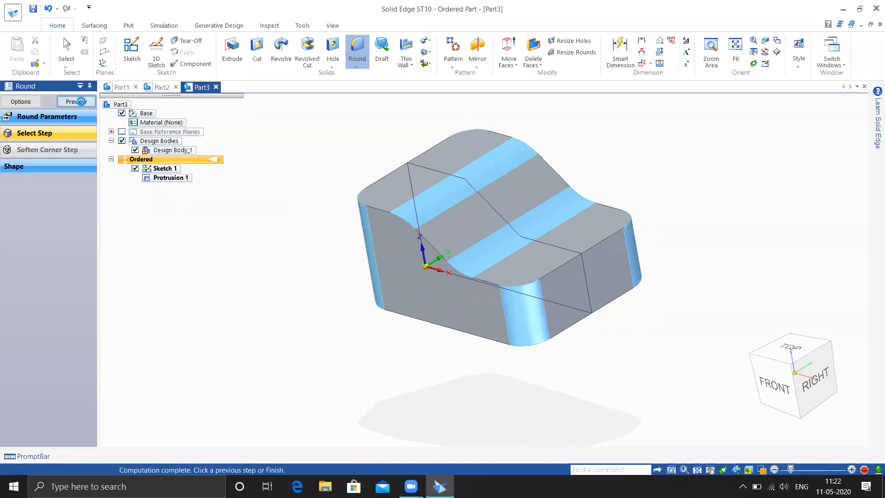
middle_drag(314, 325, 573, 339)
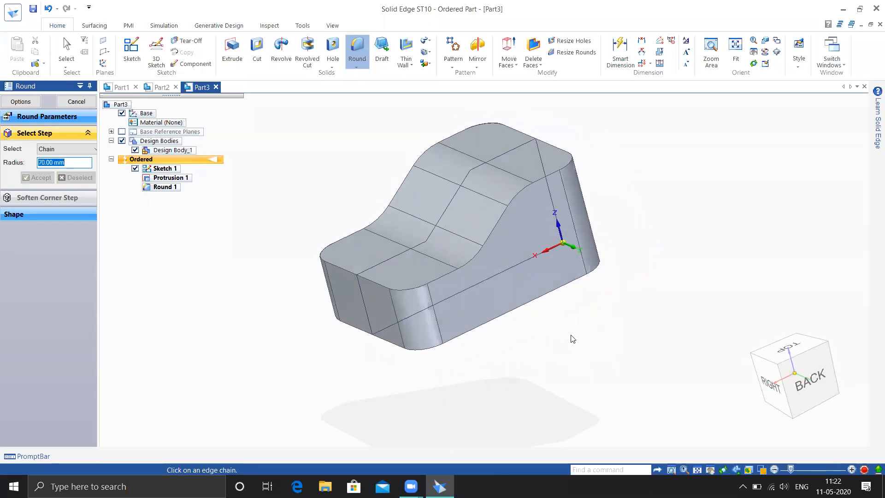
Create two planes normal to the straight side edge of the lower top face, one at each end of that edge
click(106, 52)
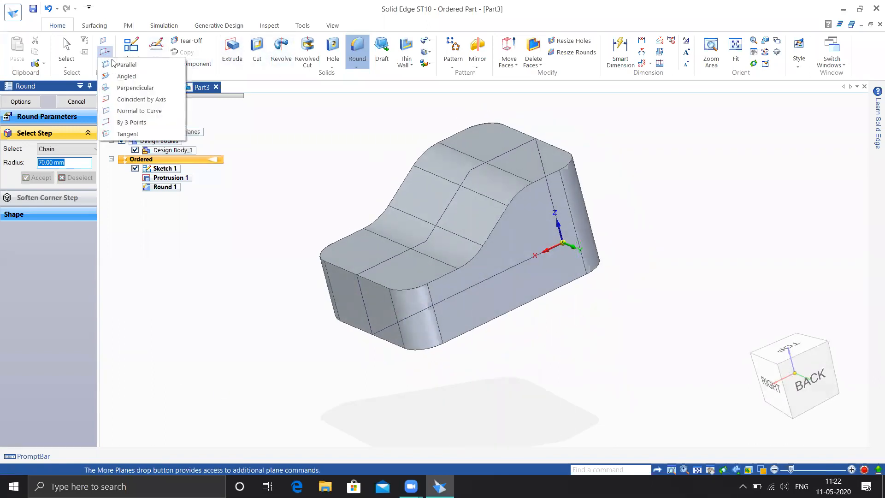
click(141, 110)
scroll(442, 281, up, 4)
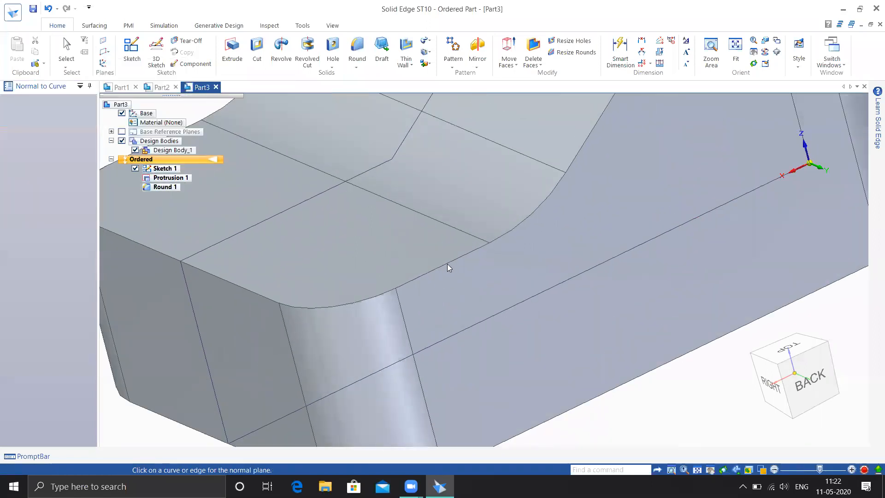
click(464, 255)
click(500, 235)
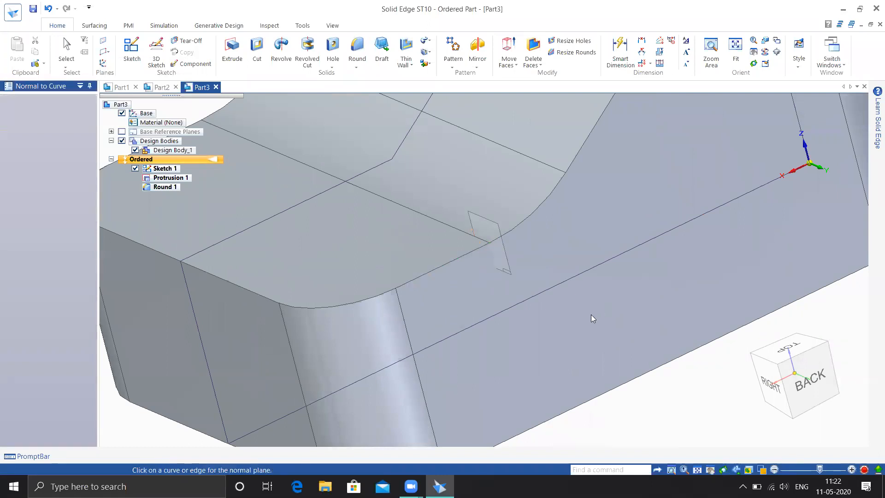
click(462, 256)
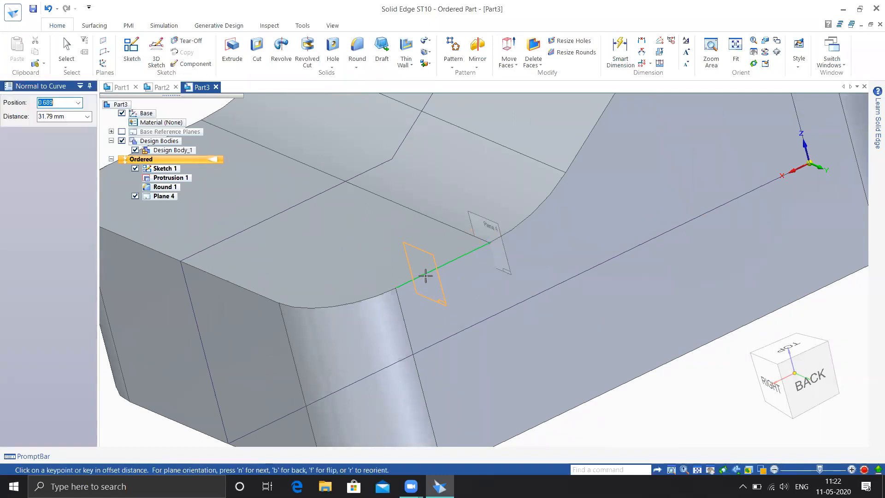
middle_drag(423, 275, 401, 286)
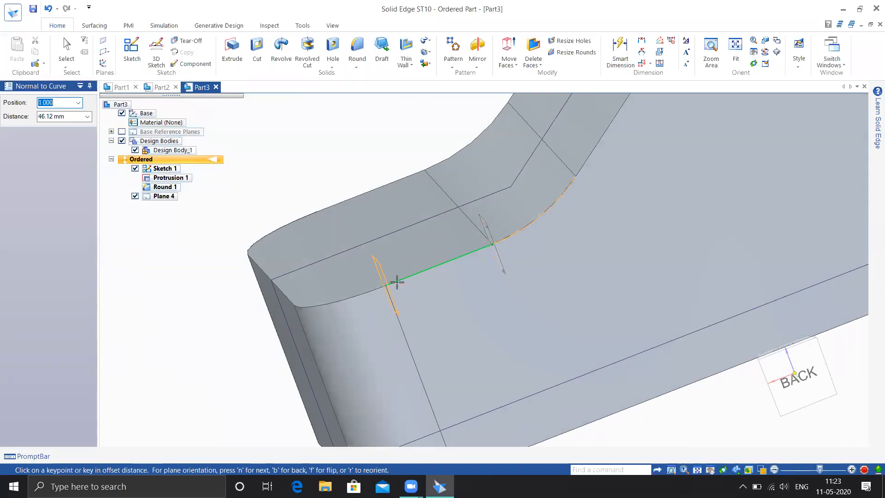
click(450, 299)
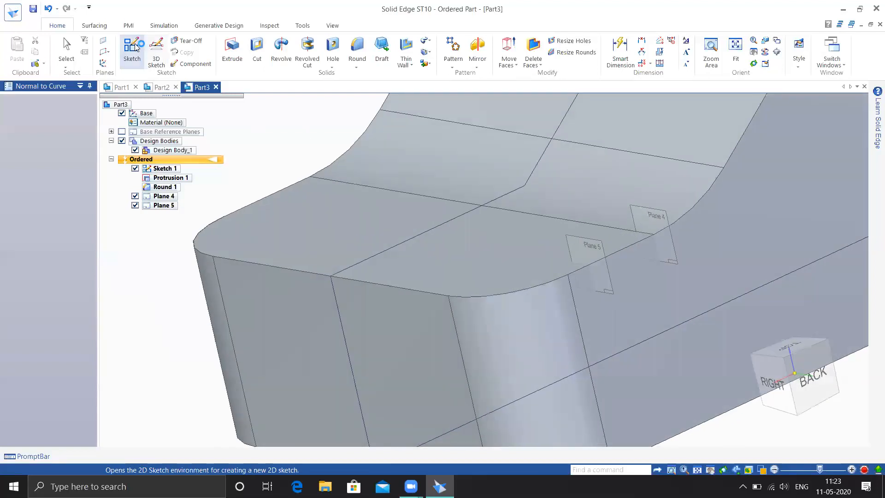
Sketch a center rectangle about 16.4 by 12.4 mm on Plane 4, centered on the block's upper side edge, and finish the sketch
click(136, 46)
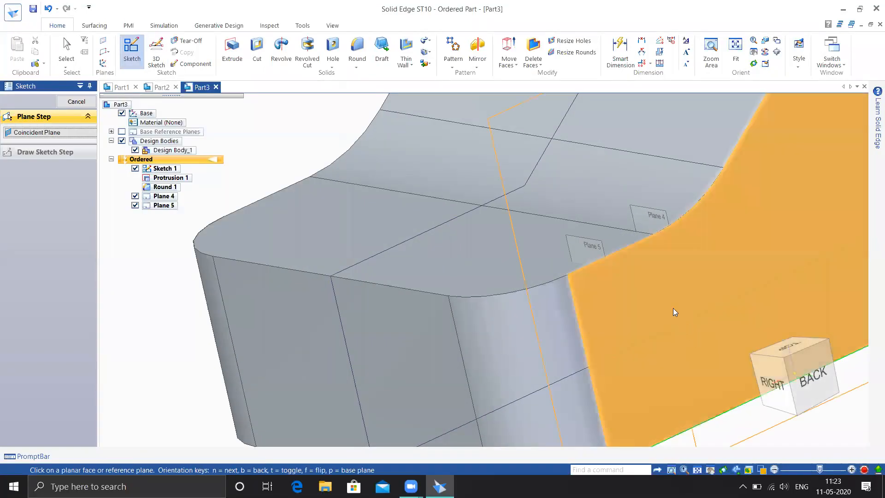
scroll(590, 321, down, 3)
click(633, 253)
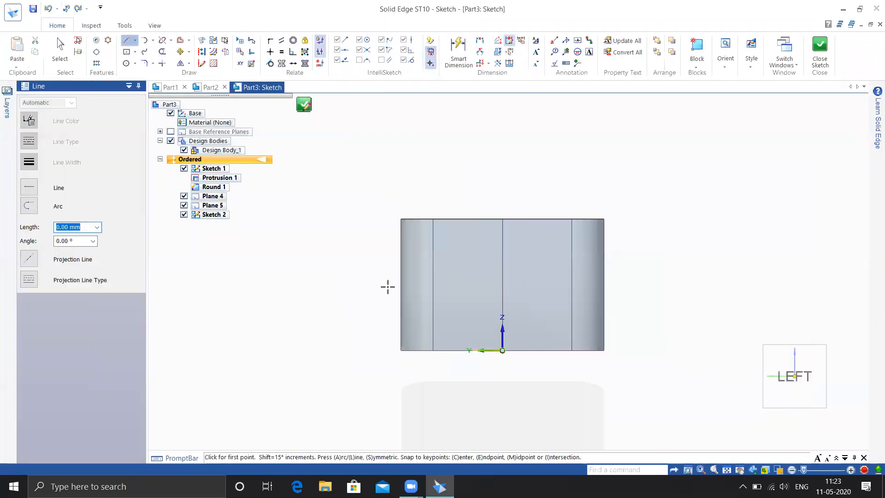
click(753, 377)
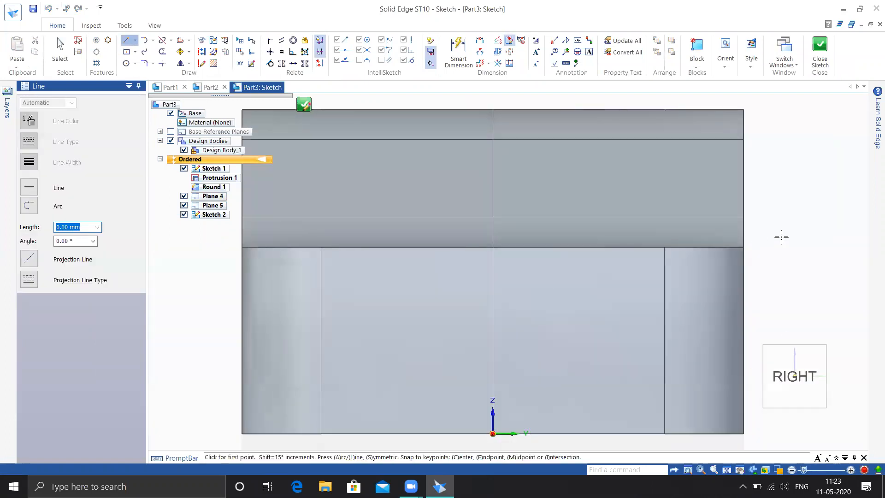
shift+middle_drag(678, 227, 527, 214)
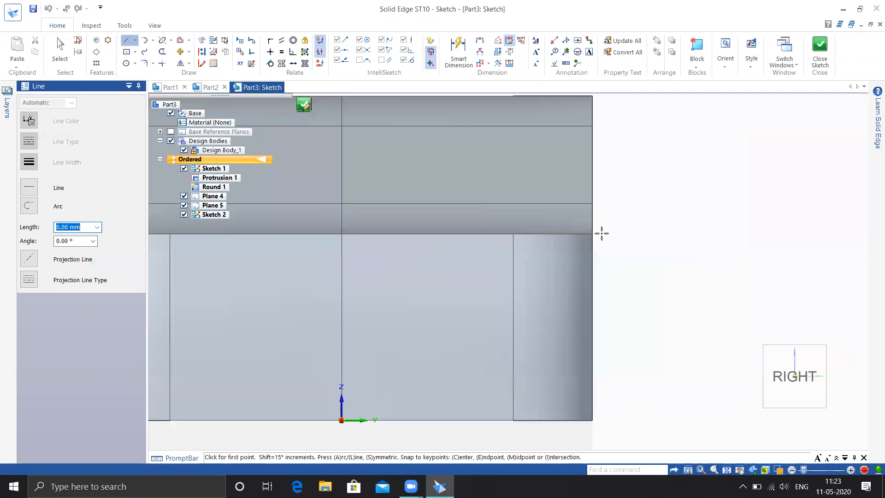
click(126, 51)
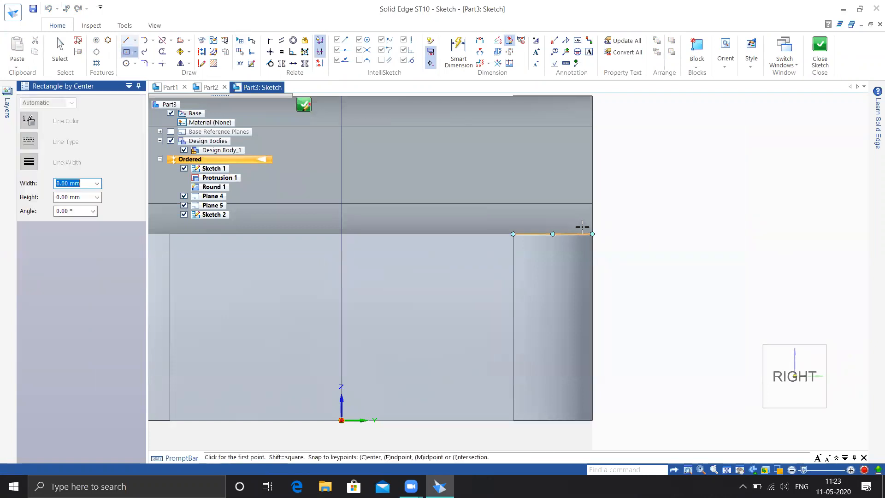
click(593, 234)
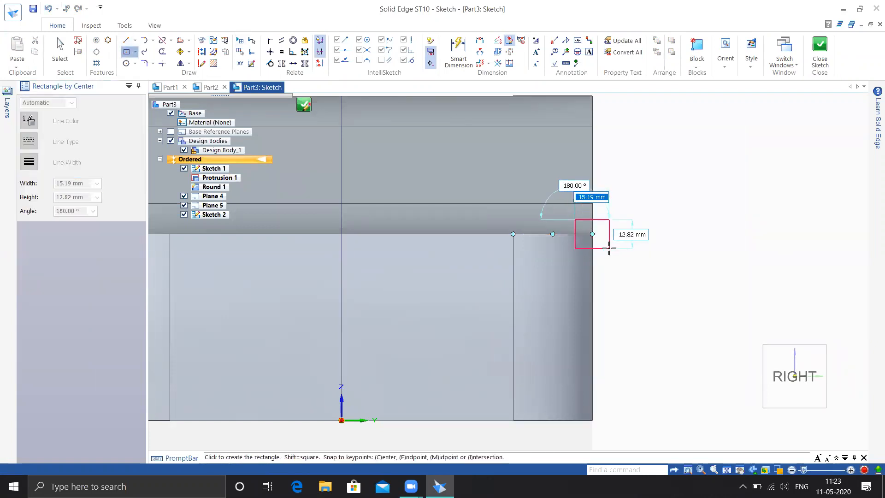
click(611, 248)
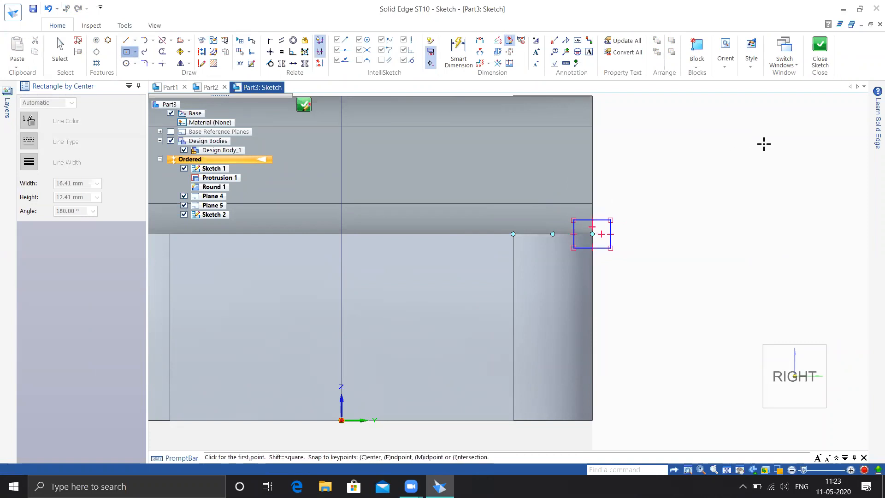
click(820, 51)
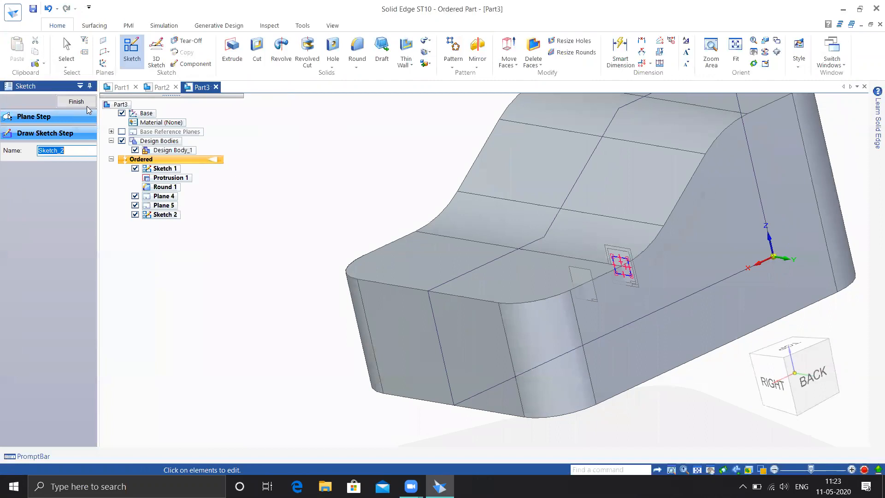
click(82, 103)
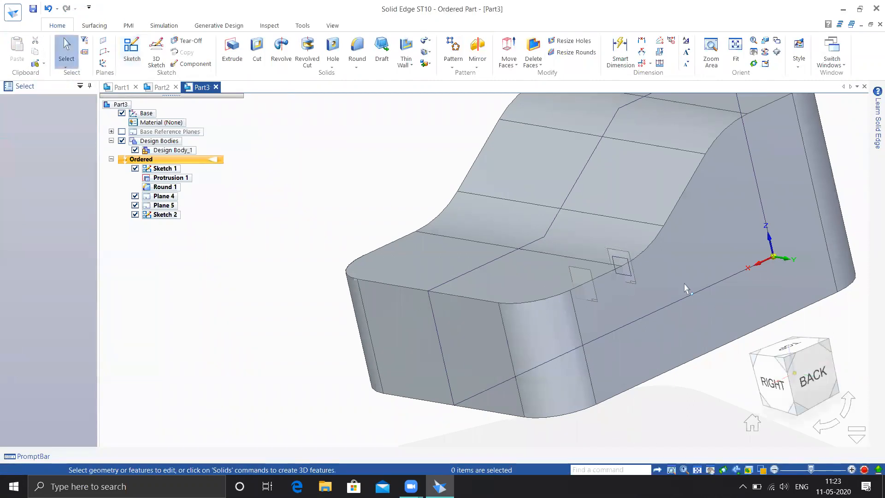
Create a sketch on Plane 5 and project the rectangle from the Plane 4 sketch into it as a wireframe chain
scroll(589, 270, up, 3)
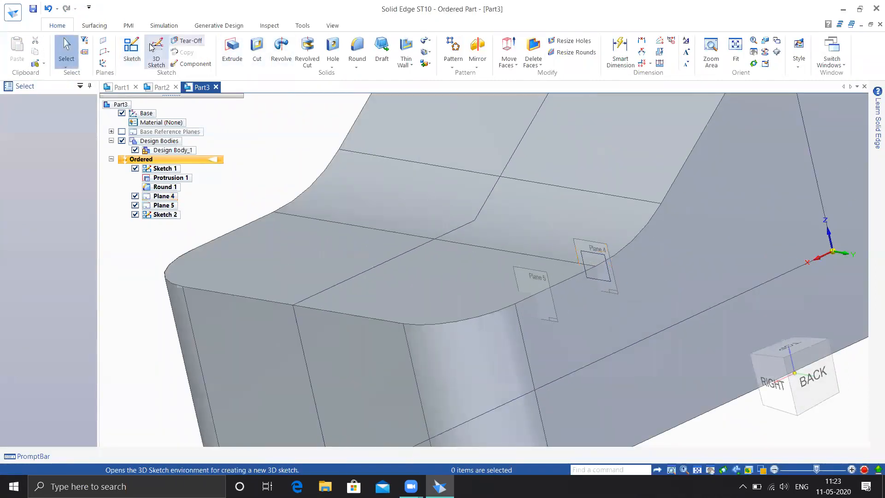
click(133, 50)
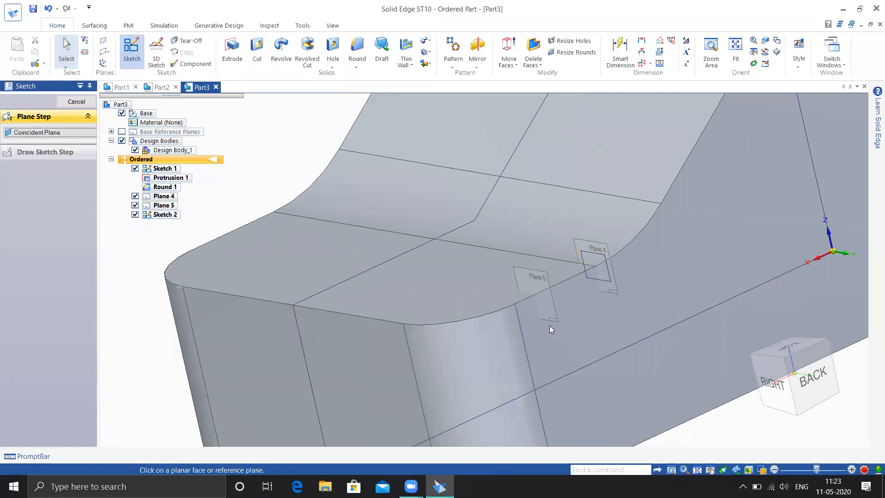
click(546, 274)
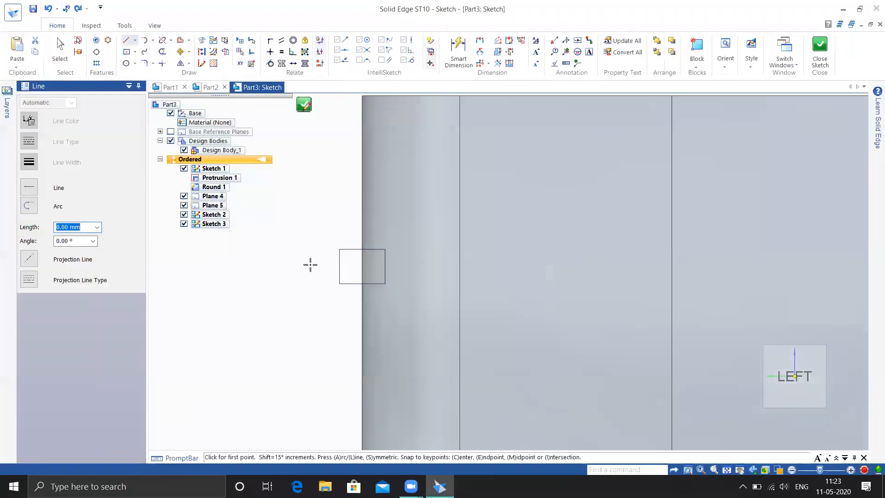
scroll(308, 262, down, 3)
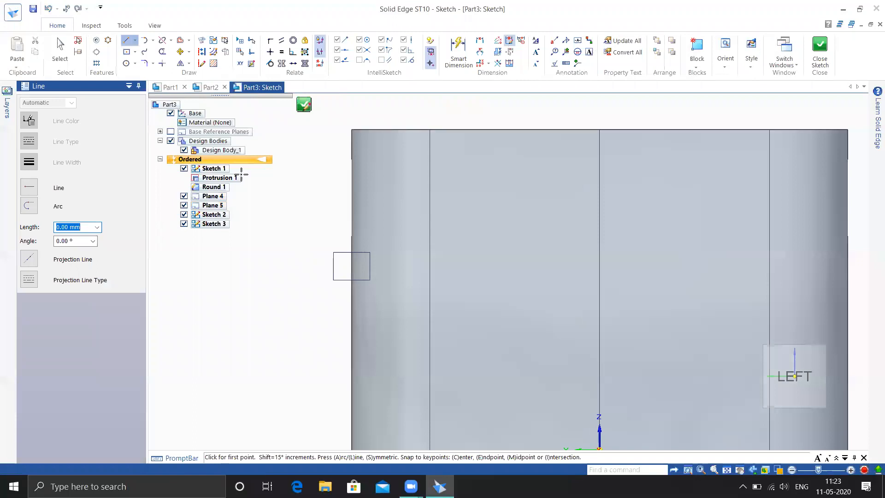
click(201, 42)
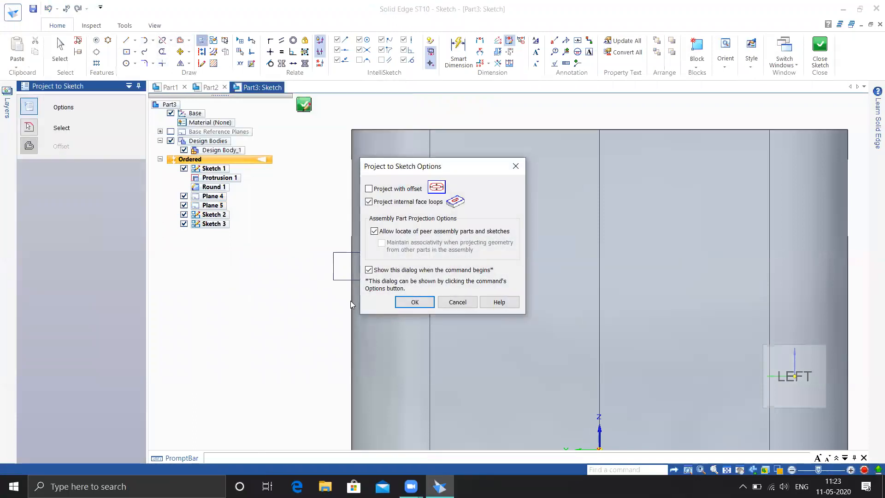
click(409, 302)
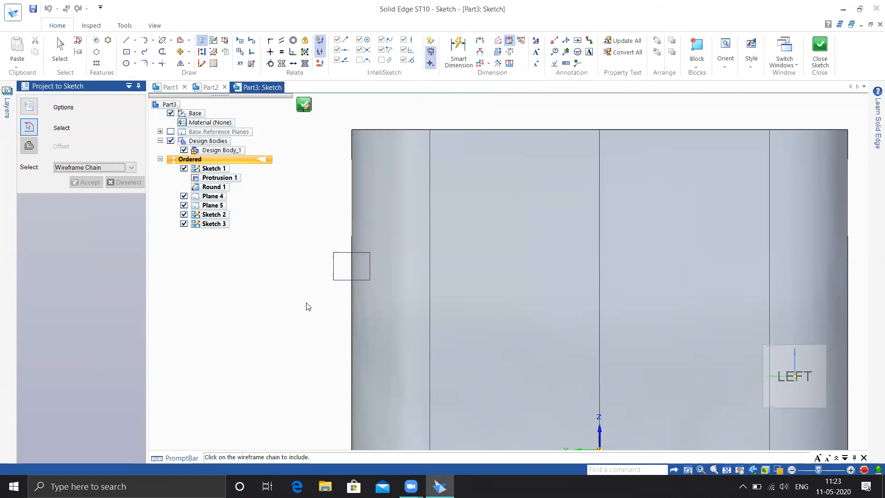
middle_drag(308, 307, 338, 322)
click(303, 261)
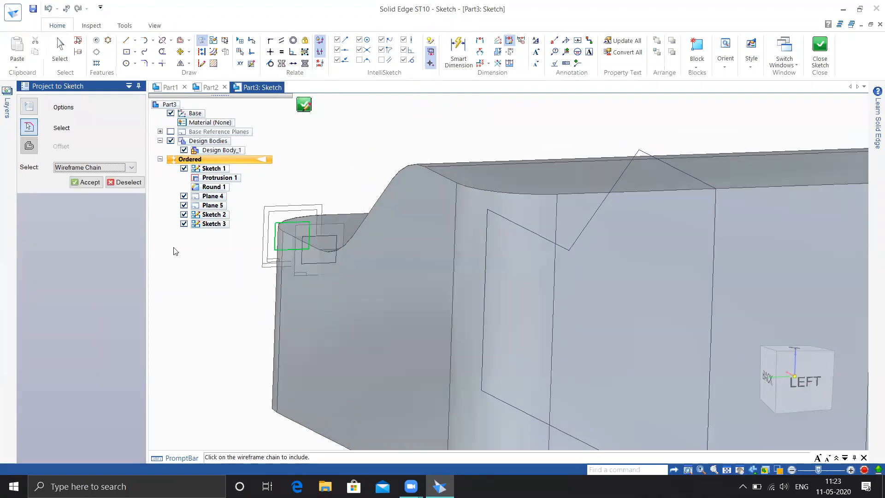
click(87, 183)
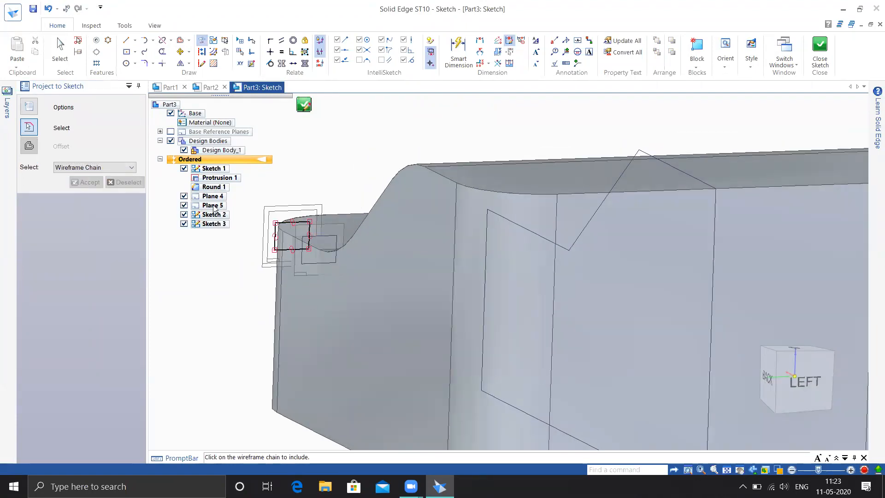
click(812, 58)
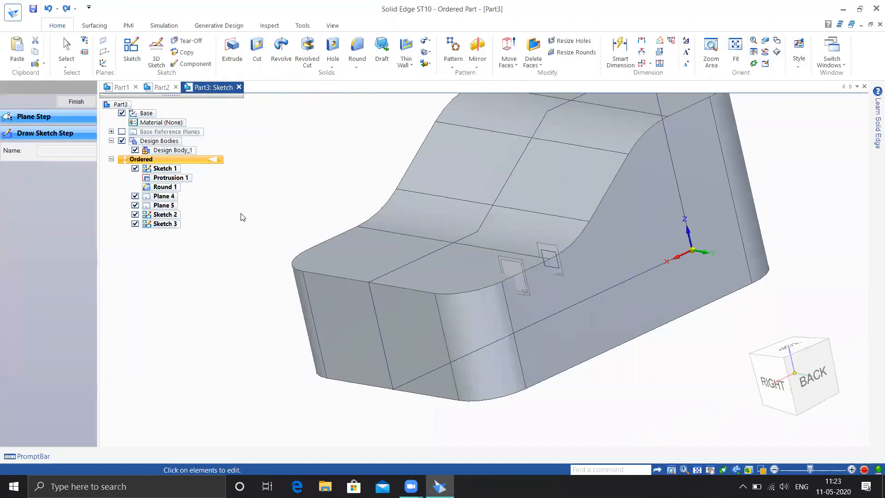
click(76, 101)
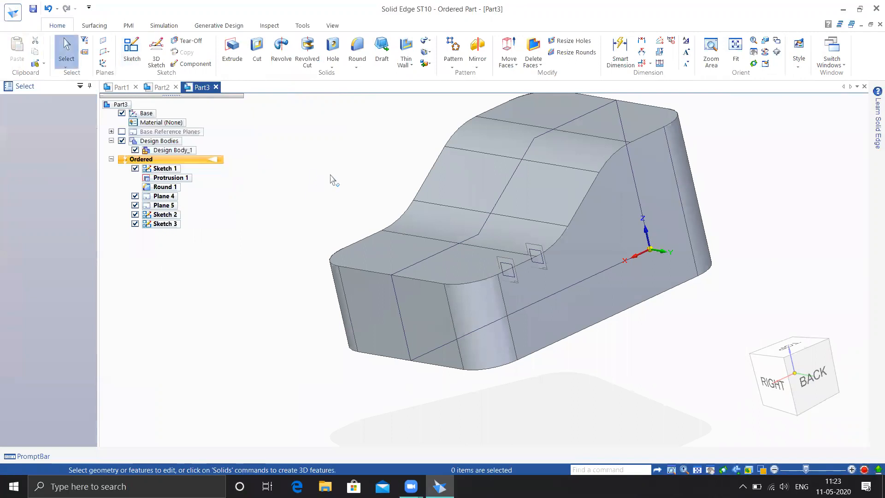
Create a single-path swept protrusion of the Plane 4 rectangle along the block's top edge chain, with Along path merging and Normal alignment
shift+middle_drag(342, 174, 328, 192)
middle_drag(556, 326, 585, 326)
scroll(616, 252, up, 2)
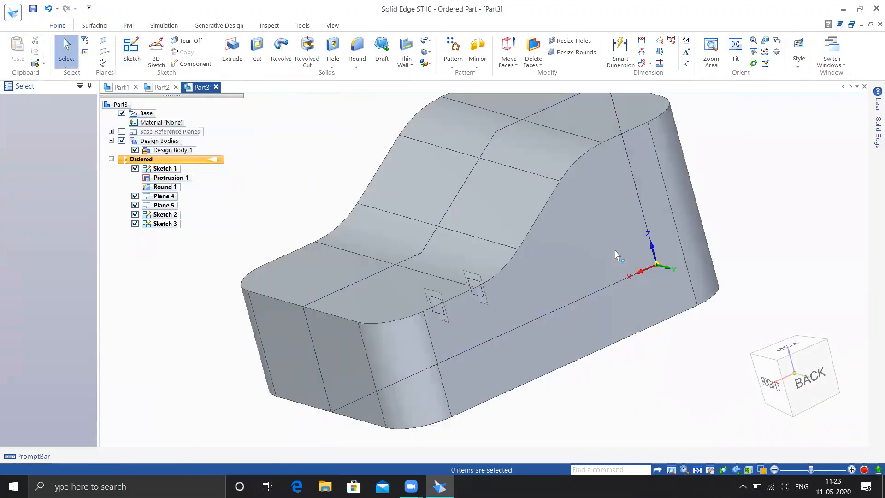
scroll(611, 255, down, 2)
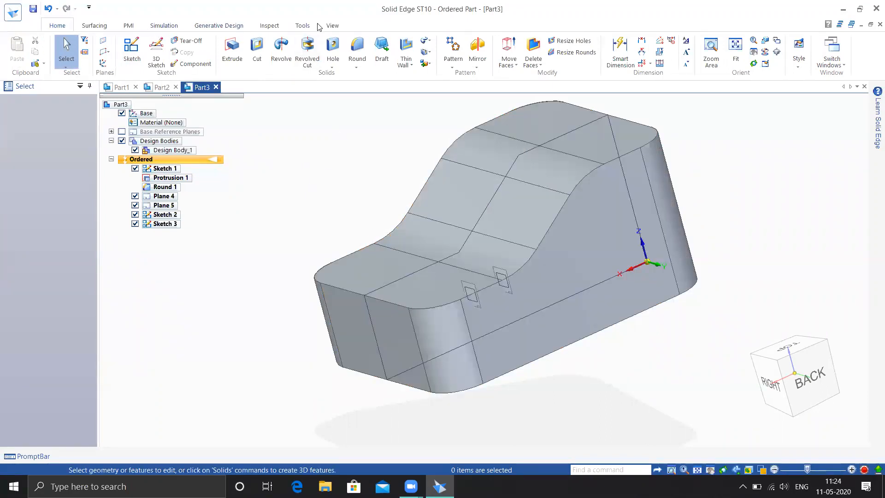
click(427, 41)
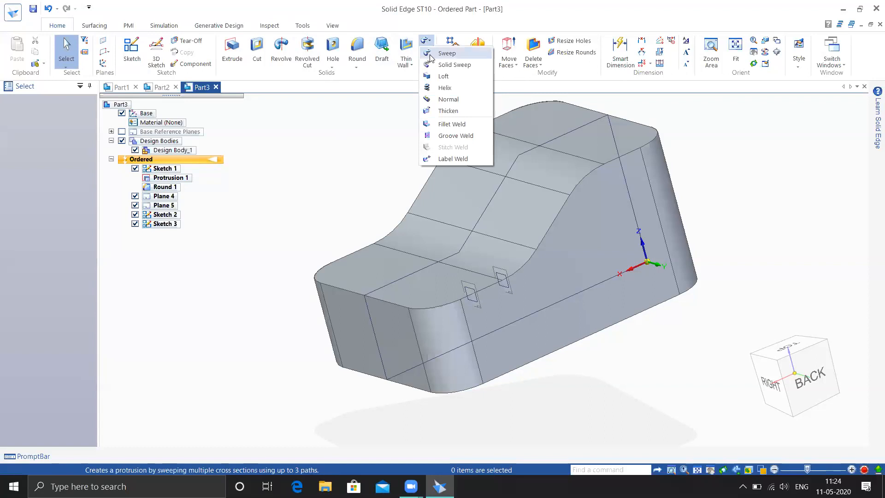
click(443, 52)
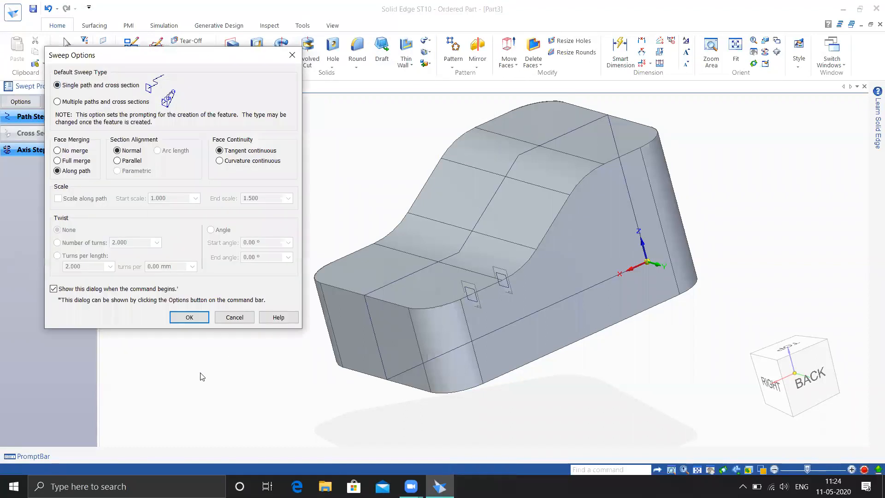
click(189, 317)
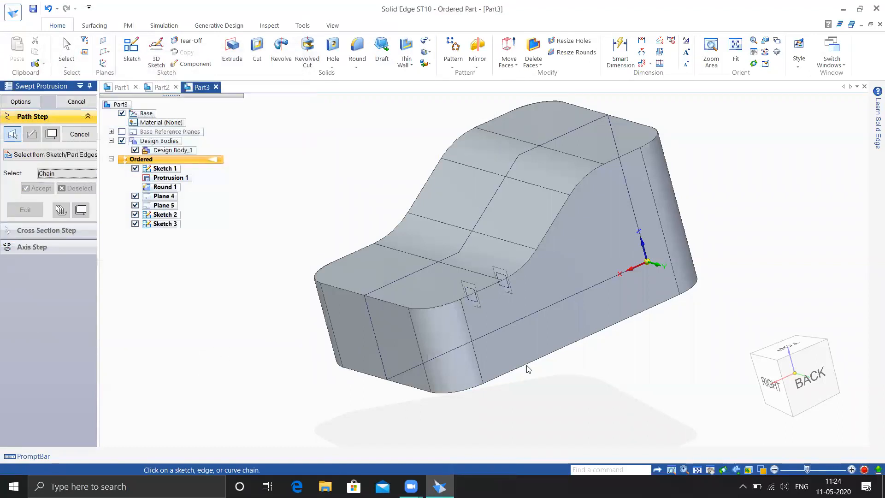
click(516, 273)
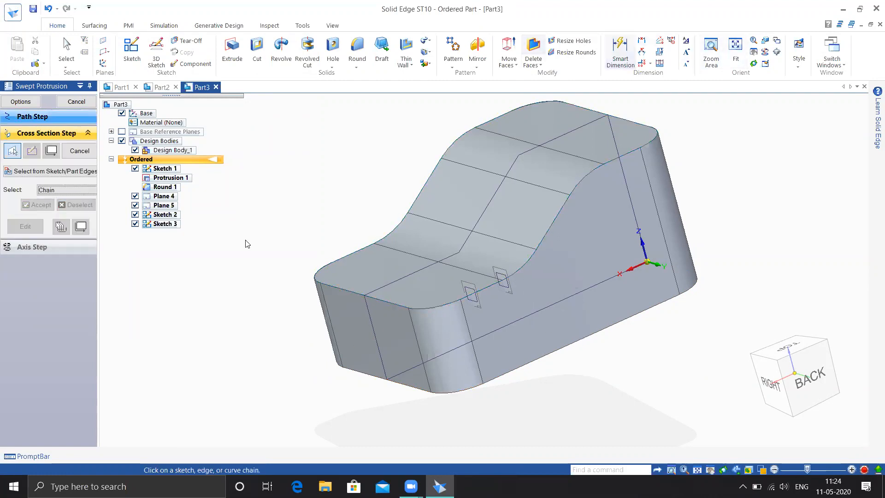
click(509, 289)
middle_drag(626, 363, 684, 346)
middle_drag(613, 357, 658, 342)
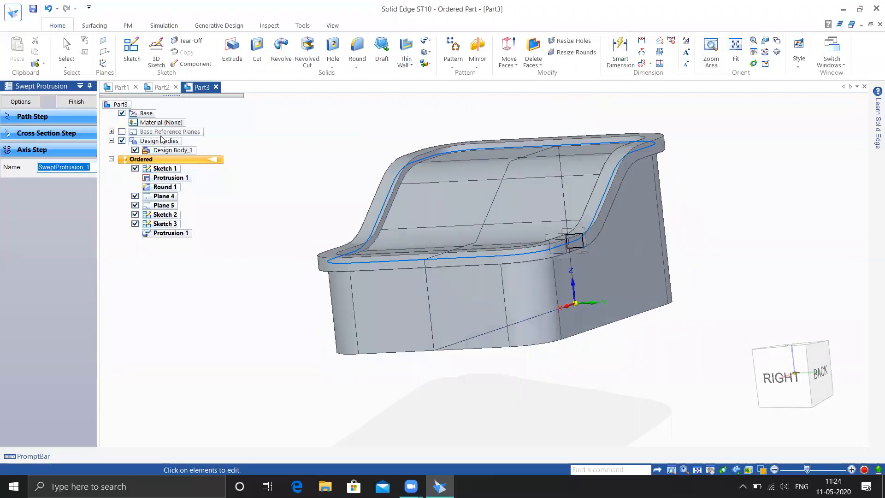
click(84, 105)
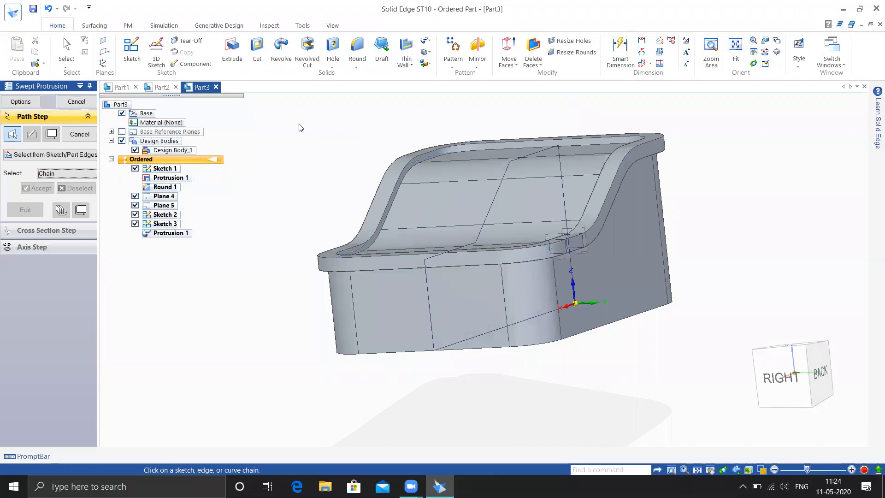
Leave the sweep command and undo the swept protrusion around the top edge
key(Escape)
key(ctrl+z)
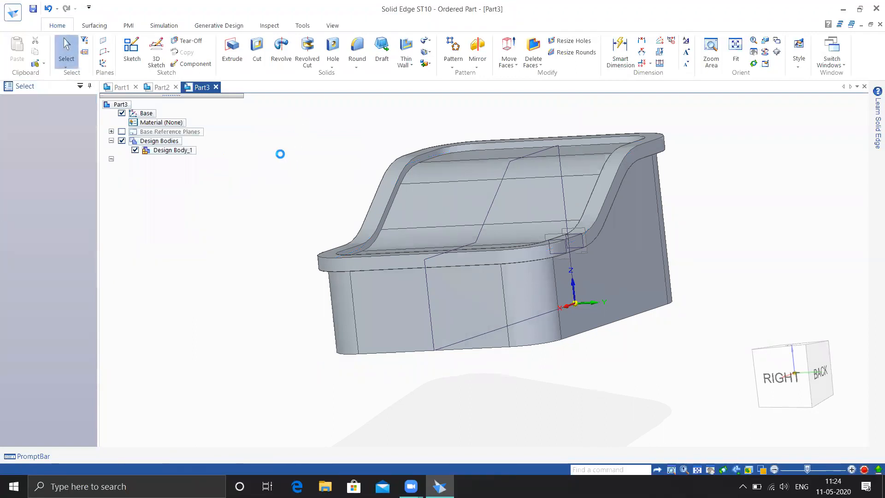
Create a single-path swept cutout of the Plane 4 rectangle along the block's top edge chain, with No merge and Normal alignment
click(430, 43)
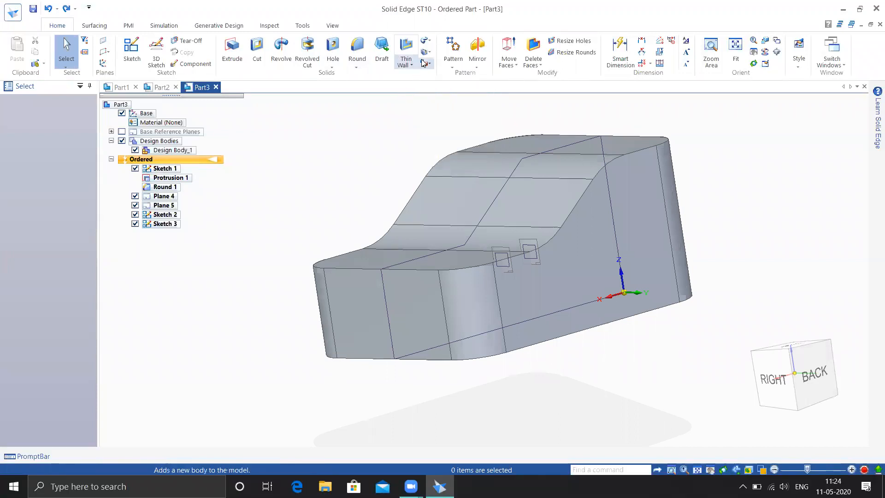
click(426, 52)
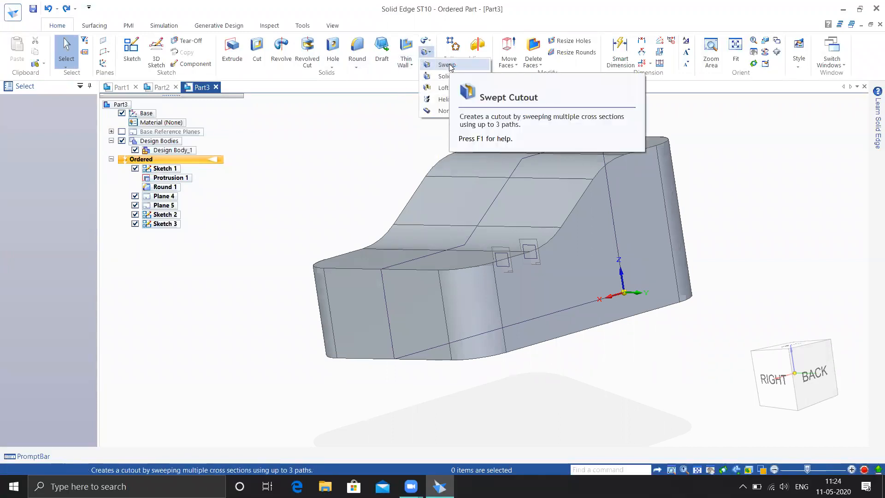
click(446, 65)
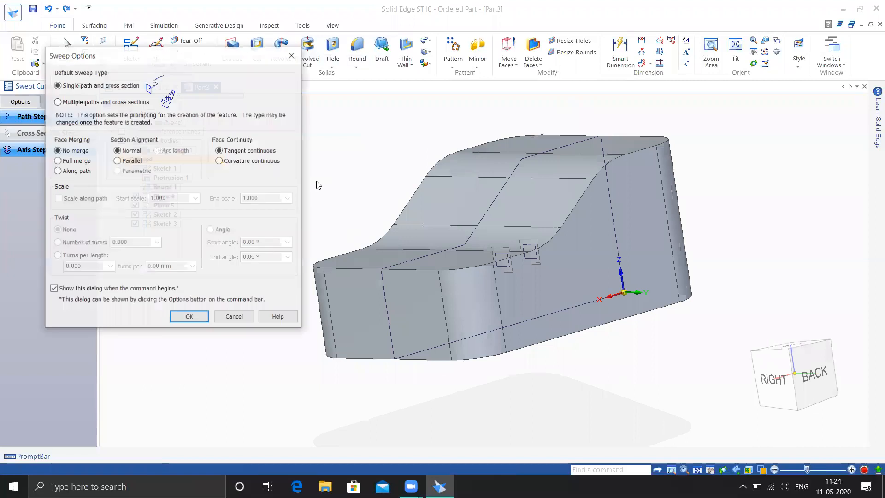
click(189, 317)
middle_drag(645, 392, 638, 409)
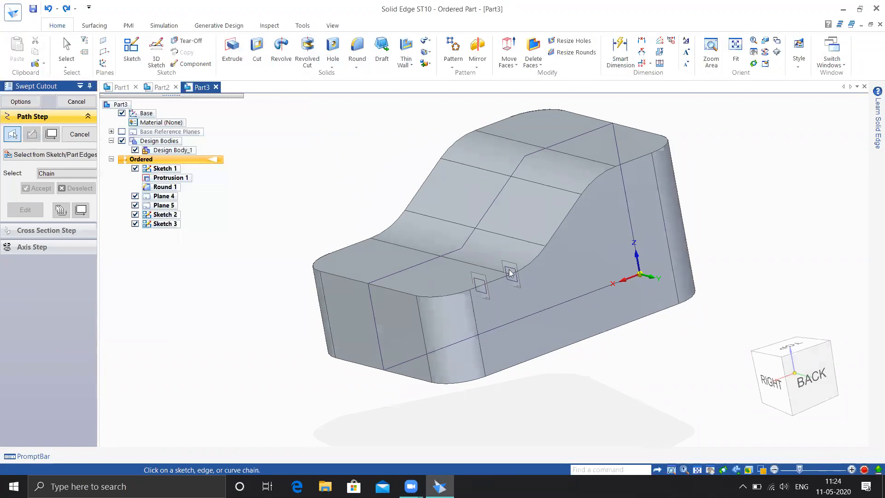
click(525, 268)
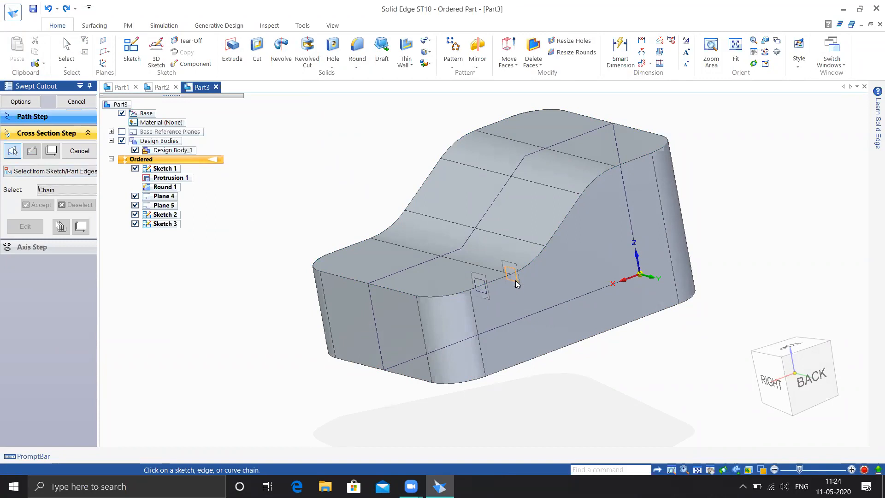
middle_drag(587, 358, 583, 322)
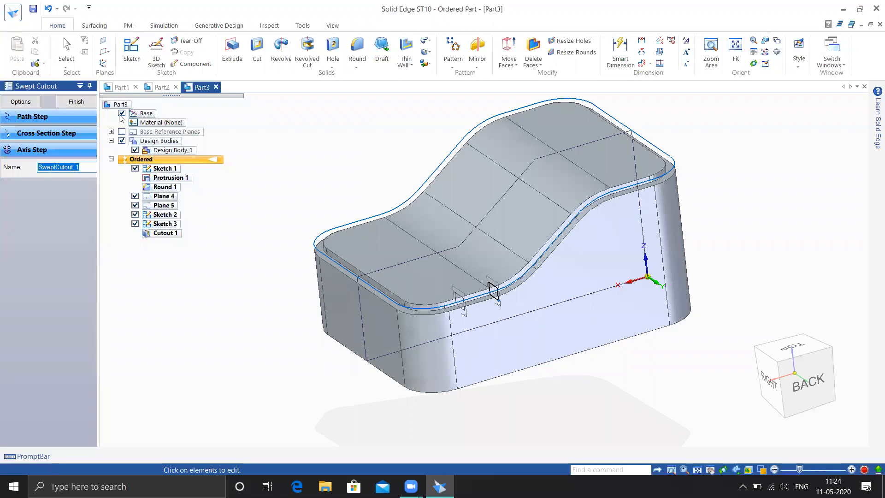
click(85, 103)
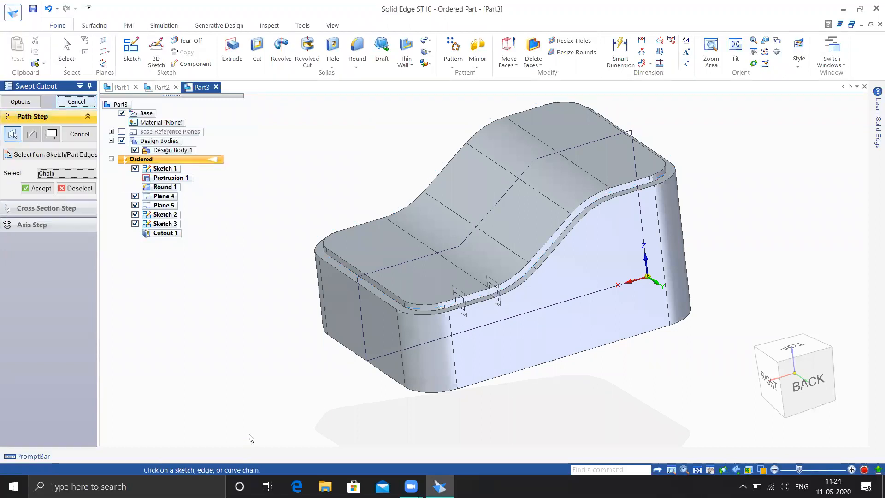
Leave the swept cutout command and undo the cutout along the block's top edge
click(72, 100)
key(ctrl+z)
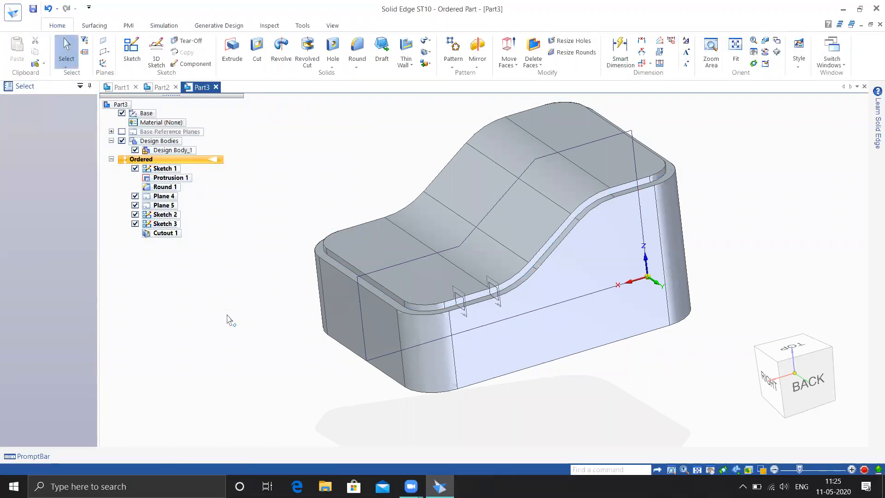
Create a single-path swept protrusion of the Plane 4 rectangle along the block's top edge chain, with Along path merging and Normal alignment
scroll(451, 272, up, 3)
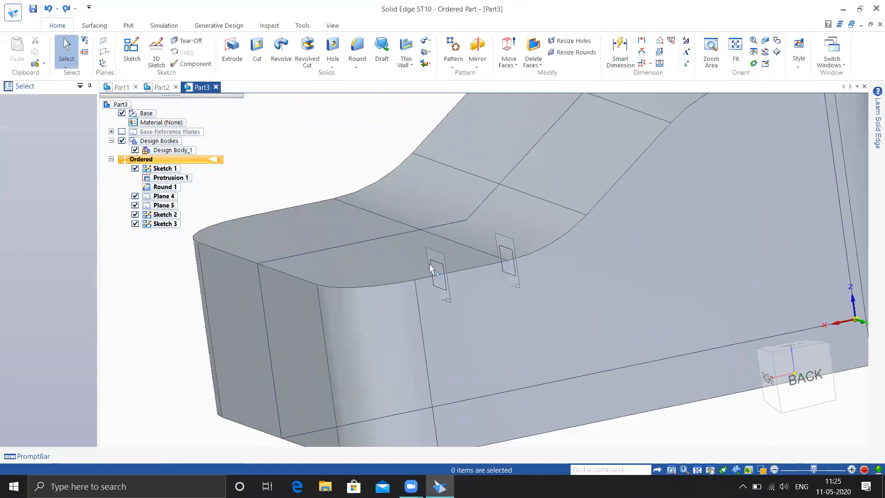
click(427, 43)
click(445, 54)
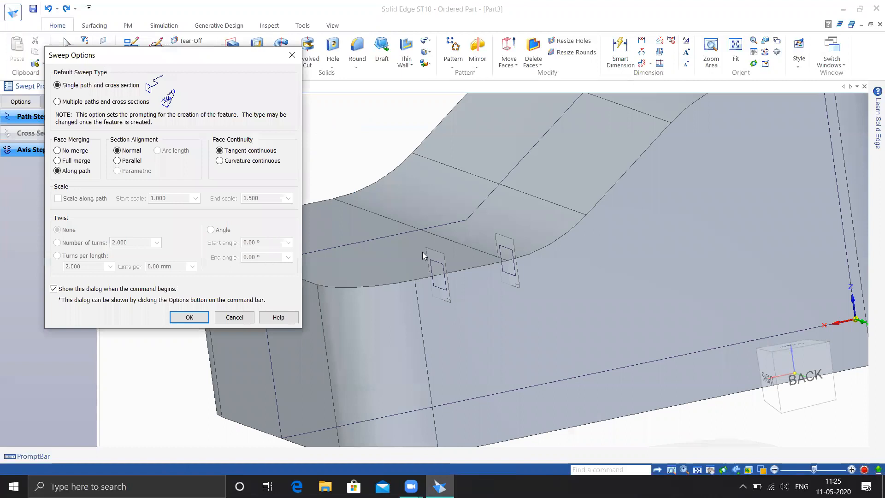
click(187, 317)
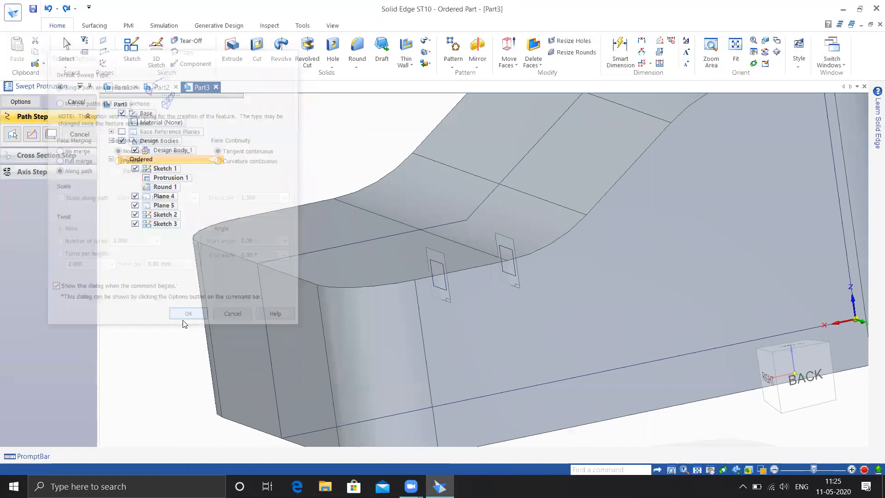
click(462, 270)
right_click(461, 270)
scroll(479, 356, down, 3)
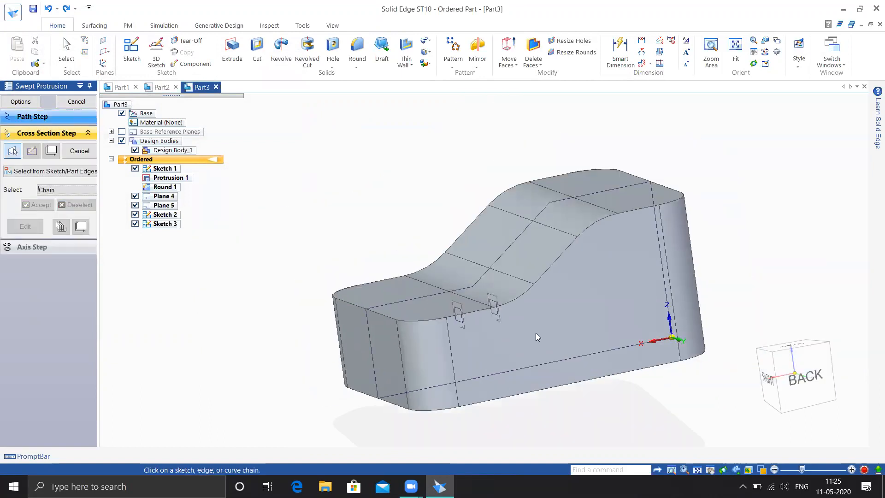
middle_drag(536, 333, 548, 343)
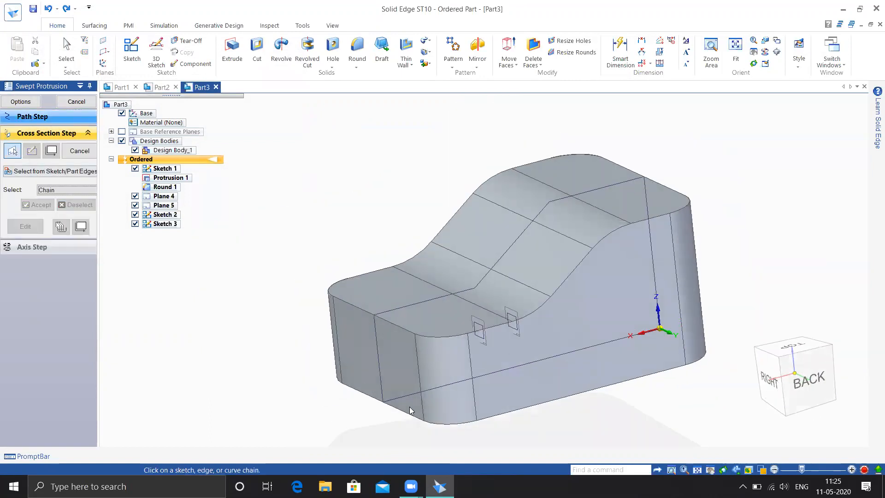
click(483, 340)
right_click(518, 389)
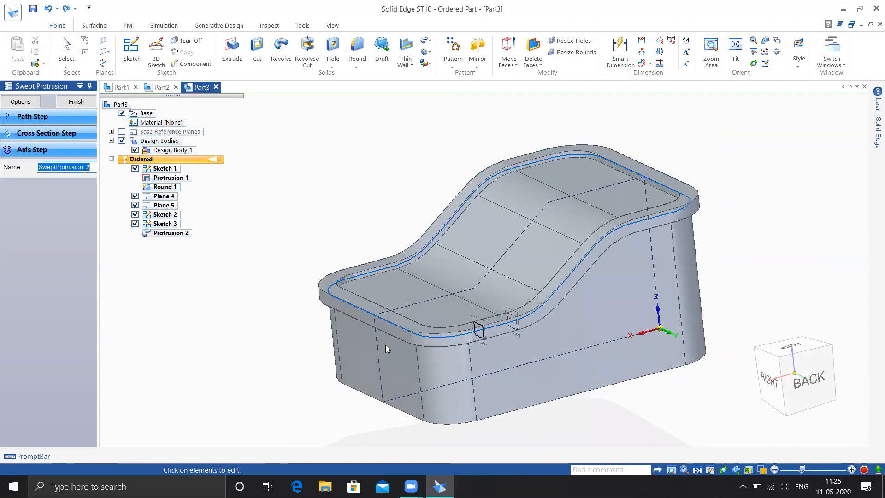
Examine the swept rim along the block's top edge and its rectangular cross section from several angles
mouse_move(320, 340)
middle_down()
mouse_move(353, 350)
mouse_move(313, 348)
middle_up()
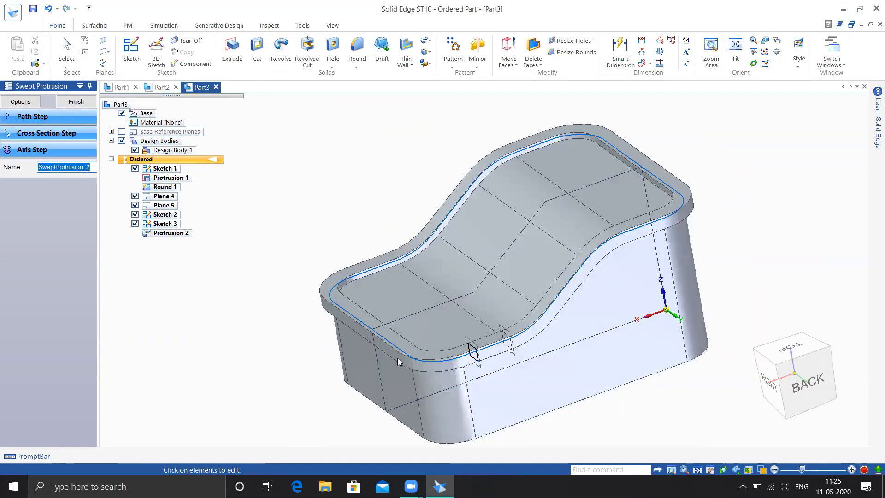
scroll(512, 366, up, 3)
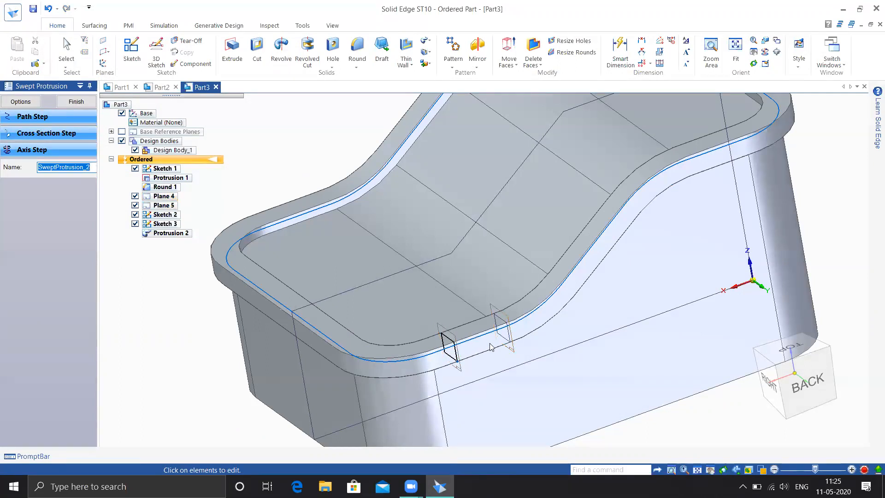
scroll(491, 347, down, 1)
scroll(530, 341, down, 1)
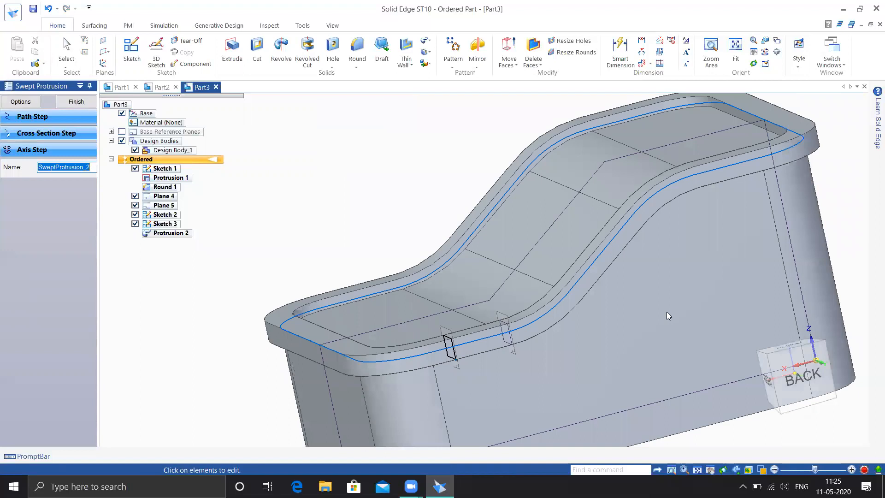
shift+middle_drag(658, 312, 557, 238)
middle_drag(513, 272, 481, 308)
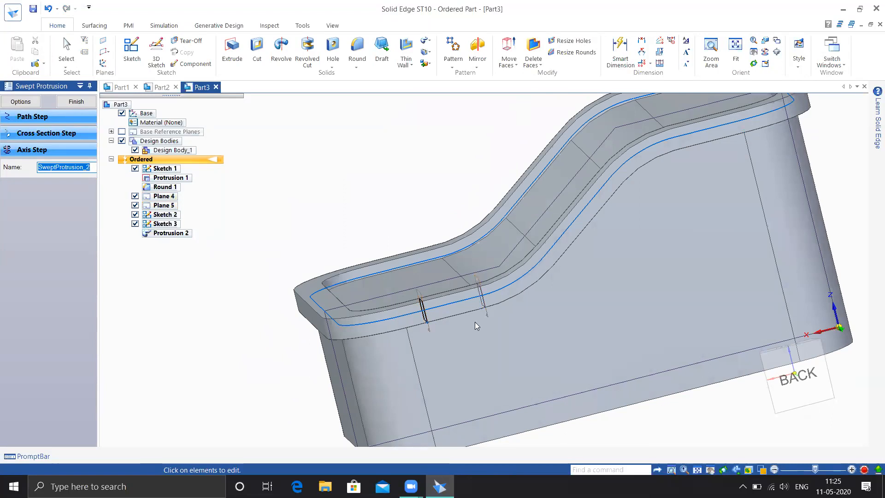
middle_drag(477, 326, 471, 332)
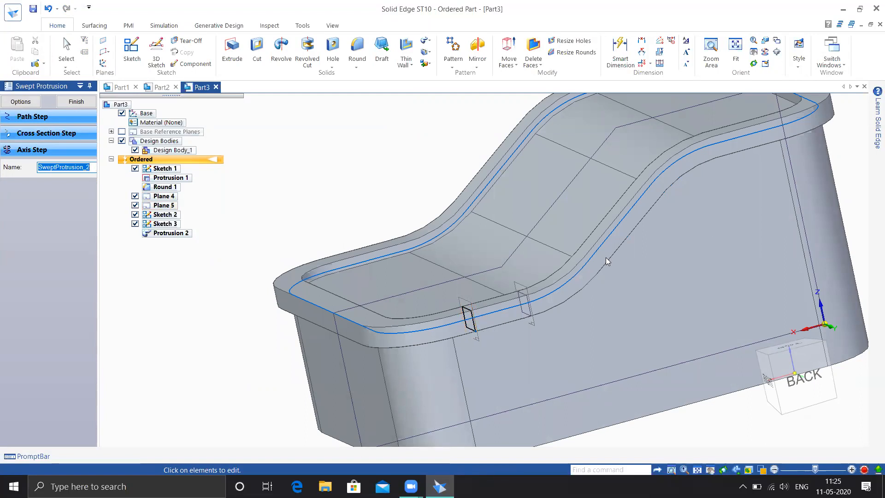
Finish the swept protrusion, leave the sweep command and undo the rim around the top edge
click(85, 104)
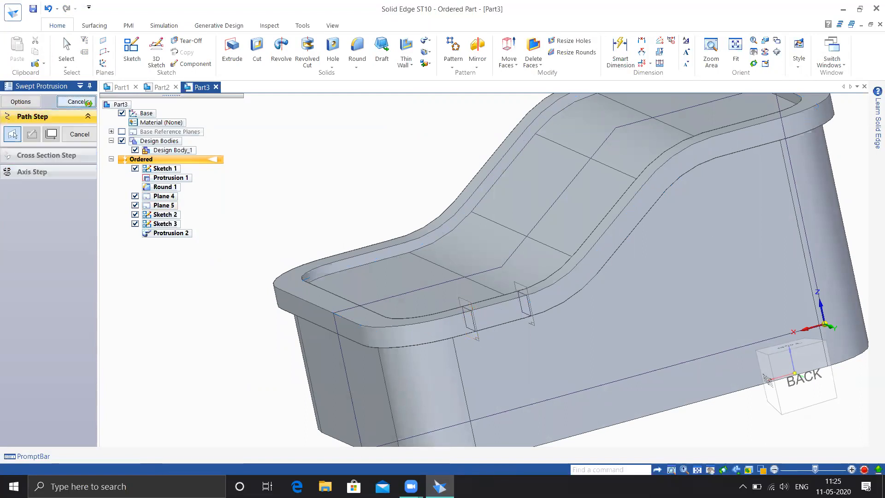
click(83, 105)
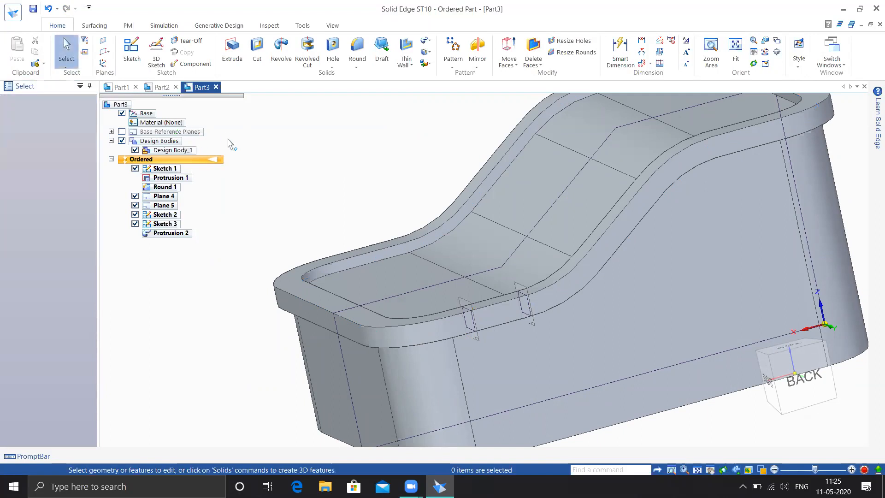
key(ctrl+z)
middle_drag(273, 183, 461, 309)
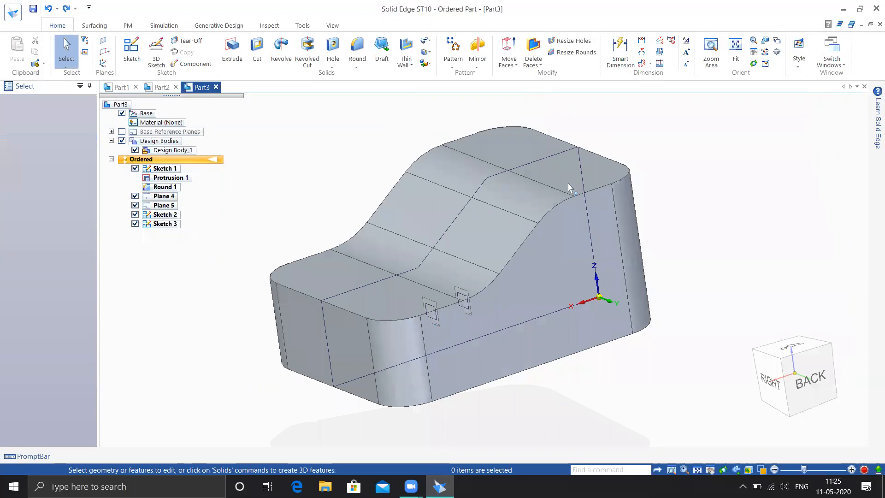
Create a single-path swept cutout of the Plane 4 rectangle along the block's bottom edge chain, with No merge and Normal alignment
click(427, 41)
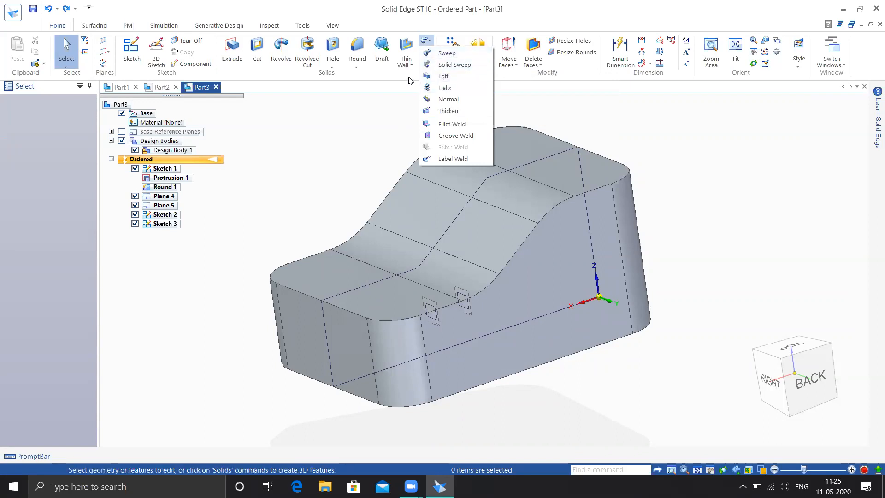
click(427, 41)
click(432, 54)
click(443, 64)
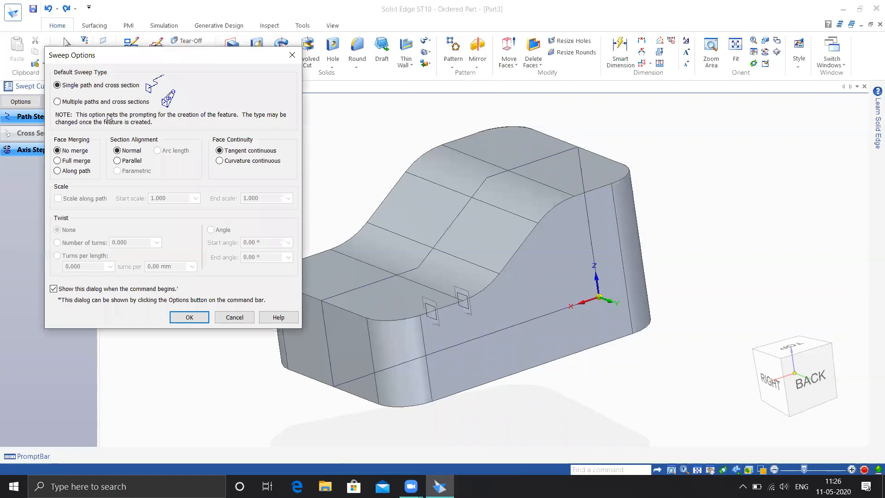
click(186, 317)
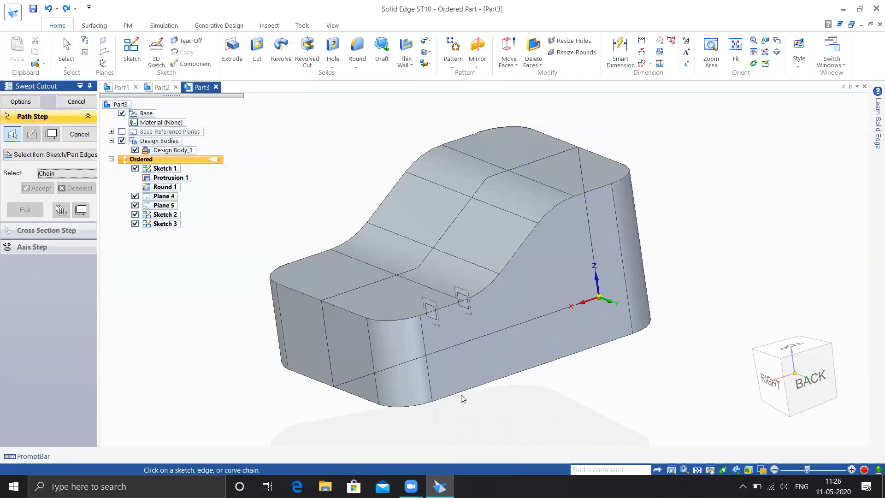
click(460, 397)
right_click(528, 420)
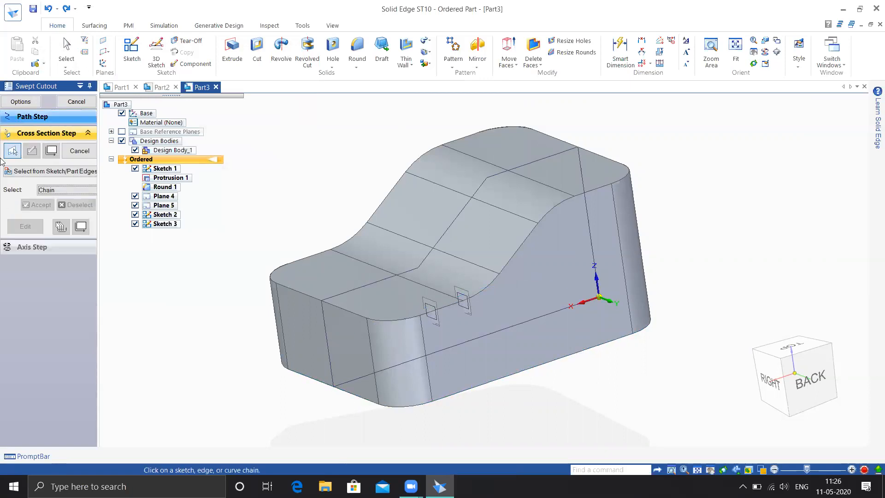
click(436, 320)
right_click(561, 407)
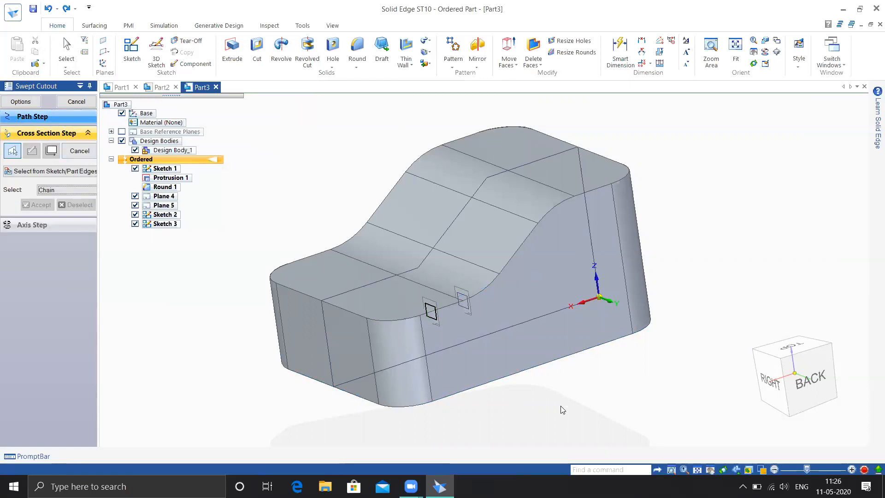
middle_drag(561, 391, 591, 392)
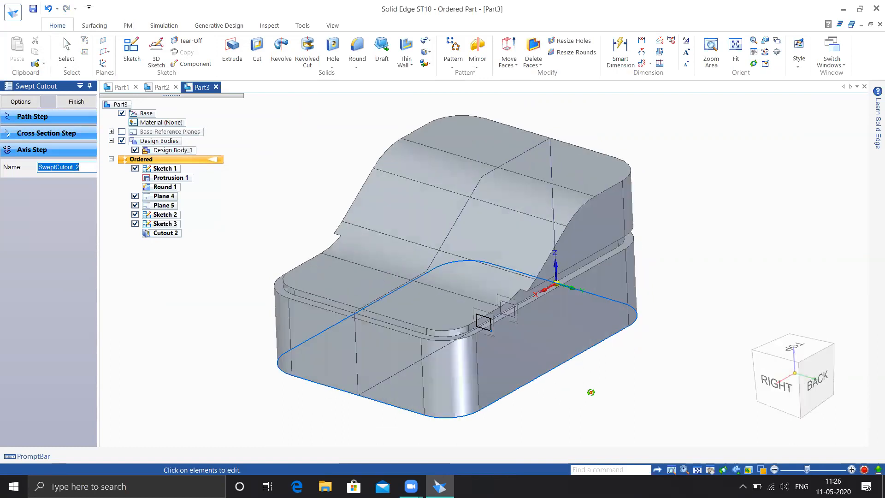
click(79, 106)
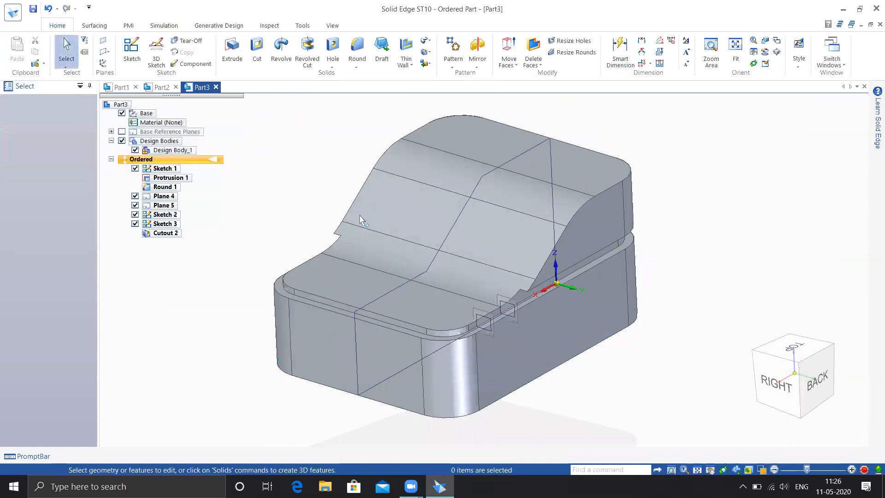
middle_drag(315, 182, 293, 174)
click(427, 41)
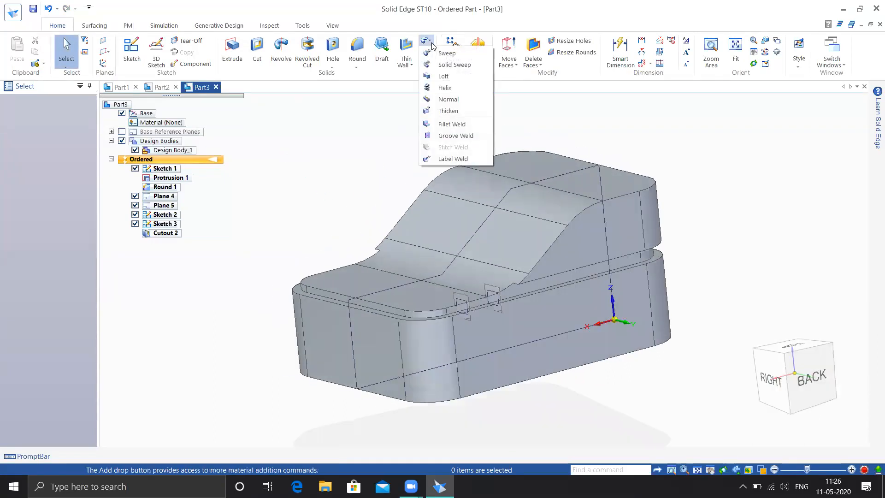
click(429, 66)
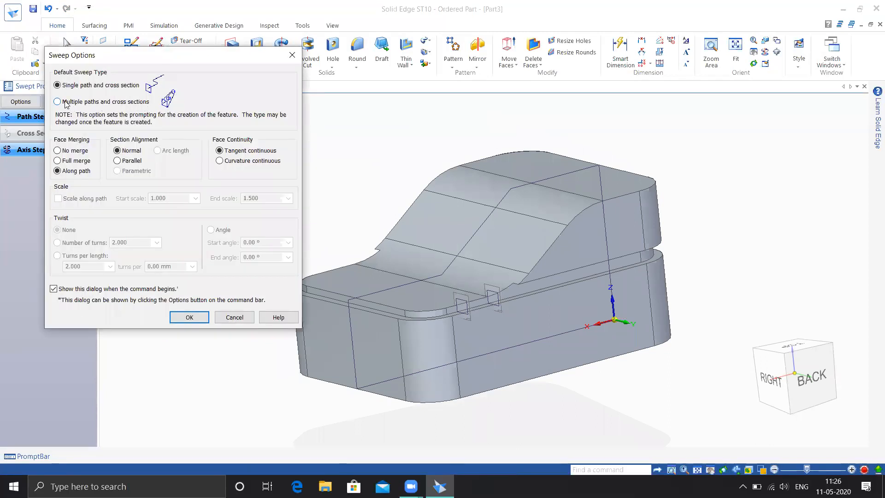
click(235, 318)
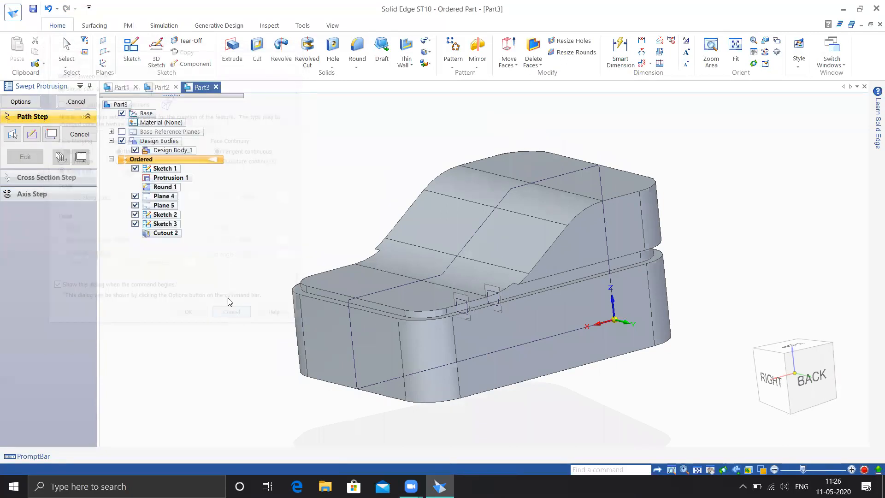
Undo the swept cutout that follows the block's bottom edge chain
key(ctrl+z)
middle_drag(276, 219, 297, 210)
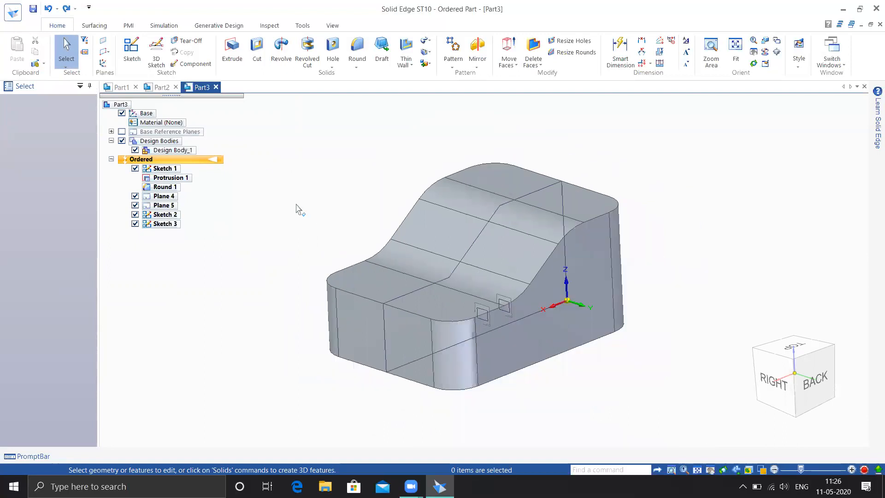
Create a new part document from the ISO Metric Part template
key(ctrl+o)
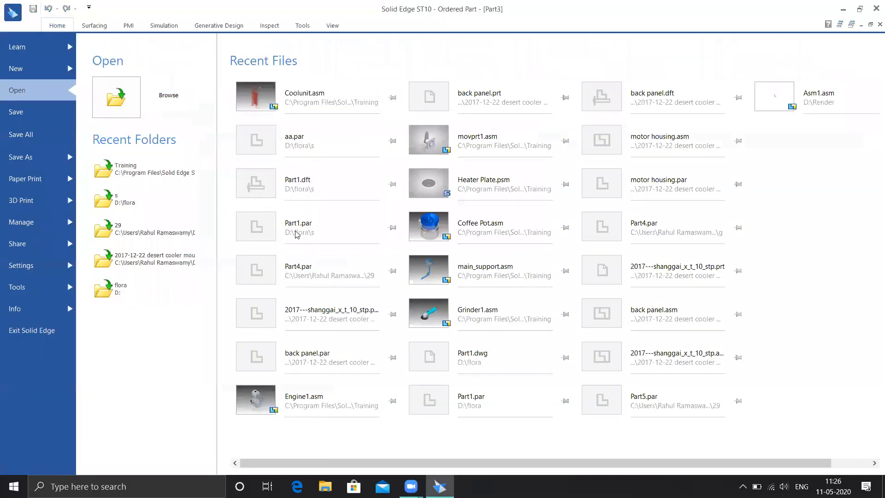
click(35, 71)
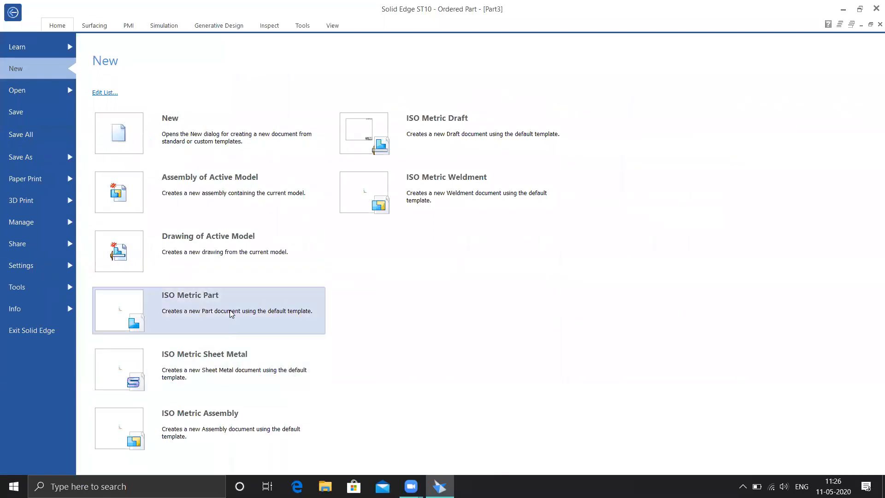
key(Escape)
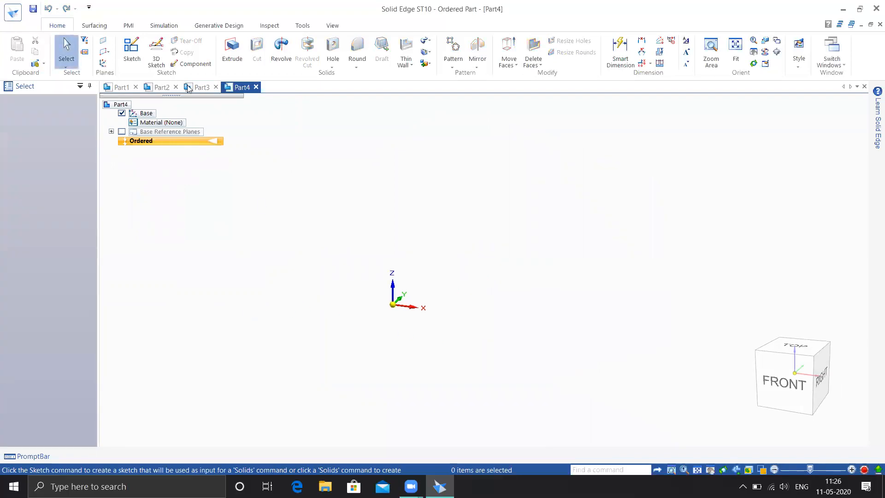
Create a parallel plane about 99 mm above the horizontal base plane and a second one about 116 mm above the first
click(105, 51)
click(126, 66)
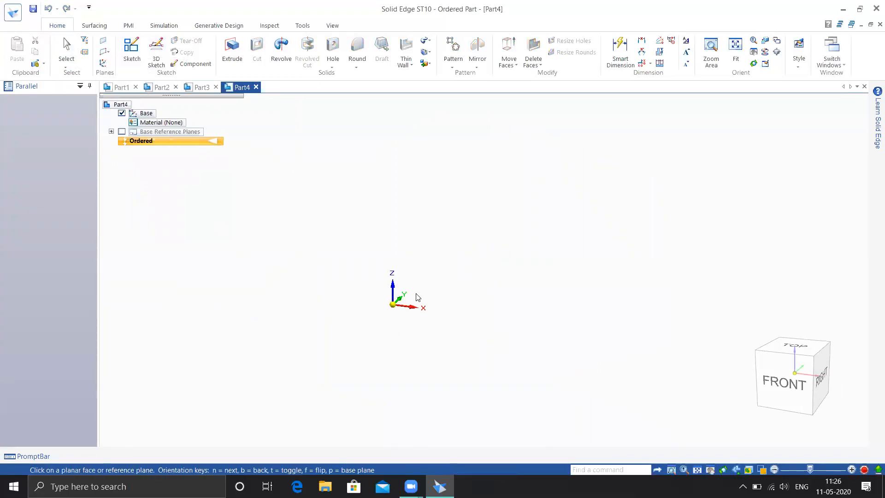
click(440, 272)
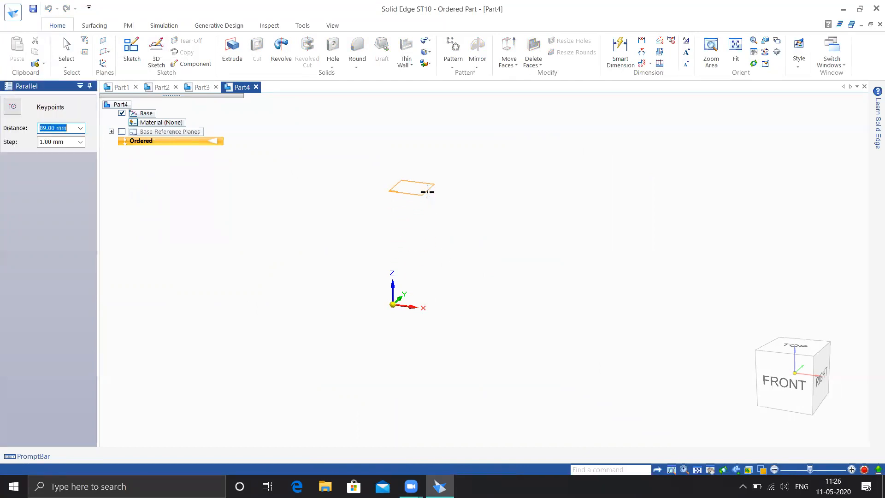
click(427, 182)
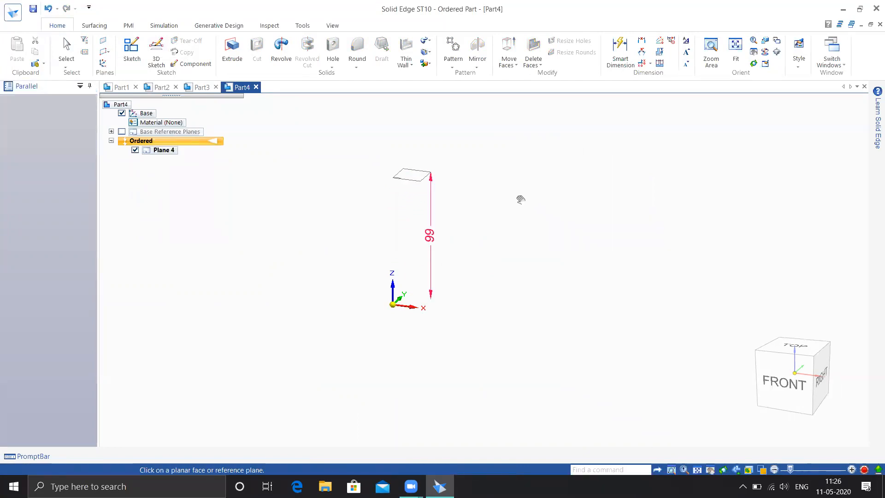
shift+middle_drag(521, 199, 533, 274)
click(425, 249)
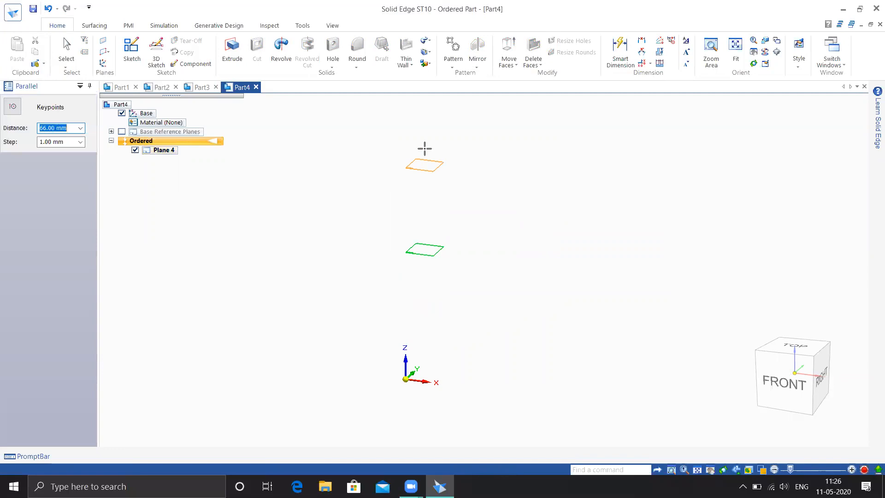
click(437, 102)
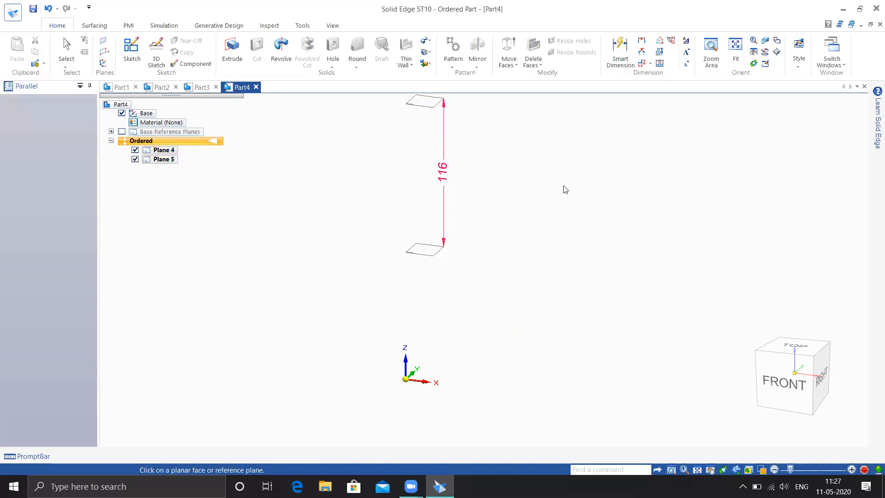
key(Escape)
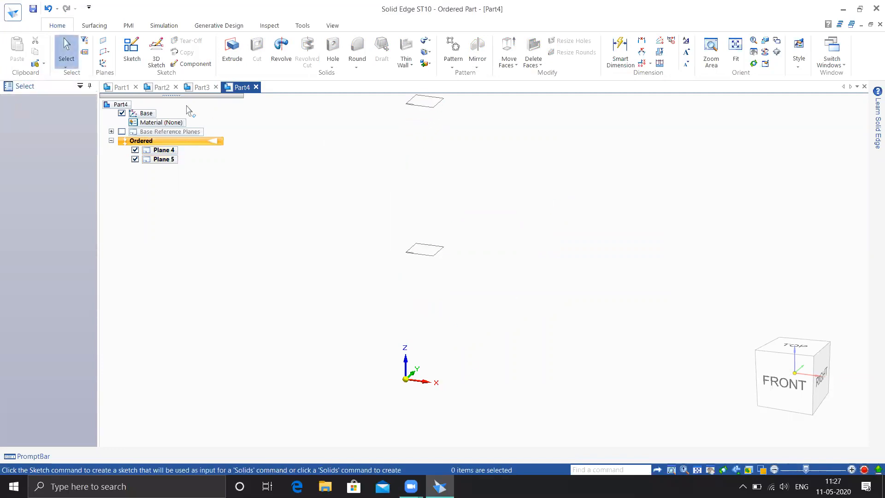
Sketch a centre rectangle about 39 mm high around the origin on the horizontal base plane
click(132, 51)
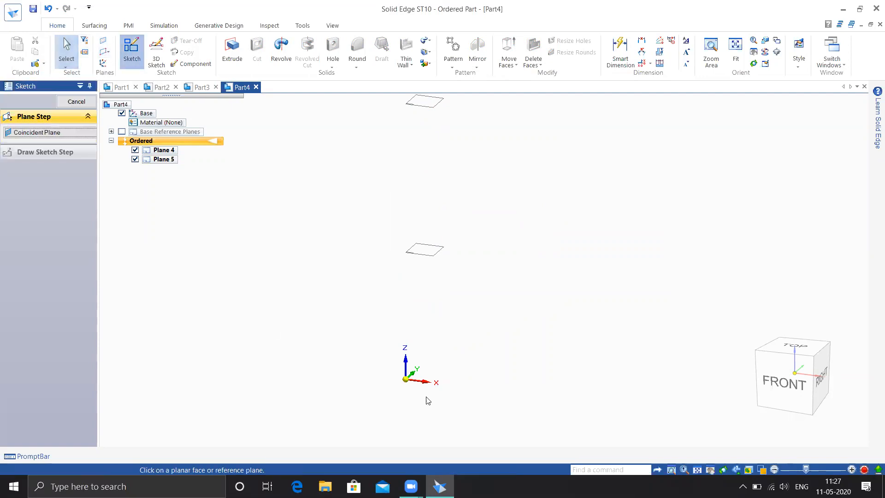
click(440, 379)
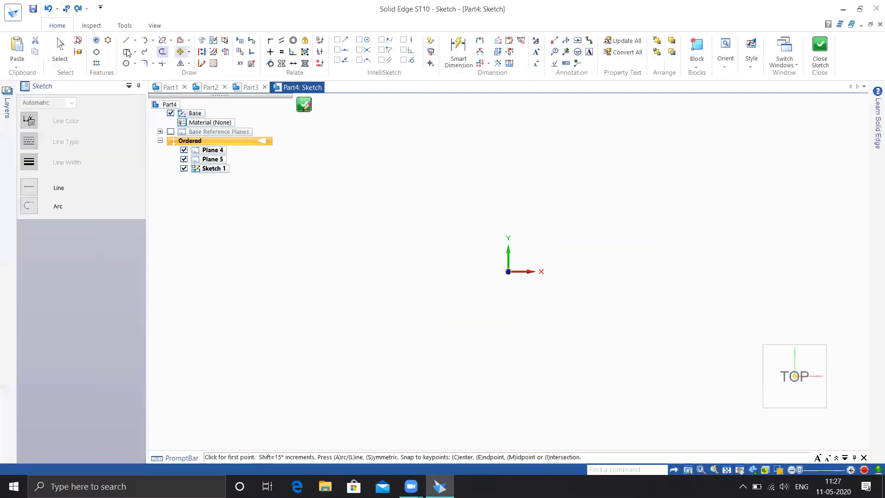
click(508, 272)
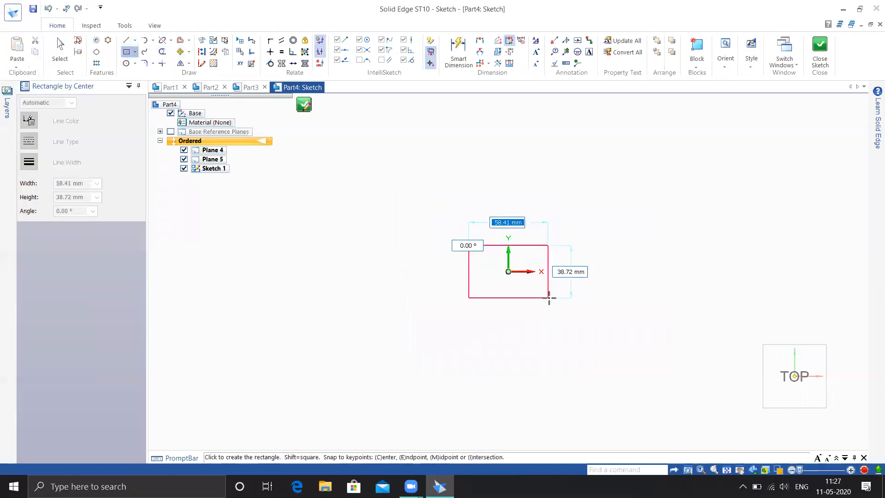
click(553, 298)
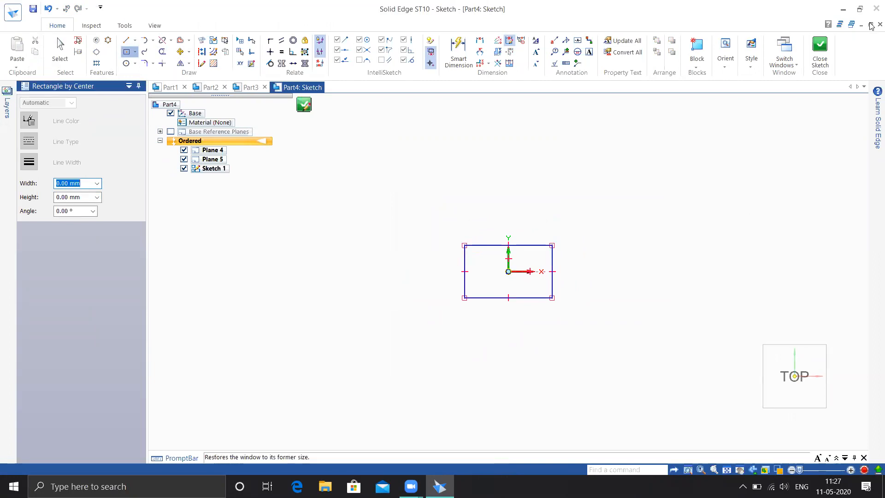
click(820, 49)
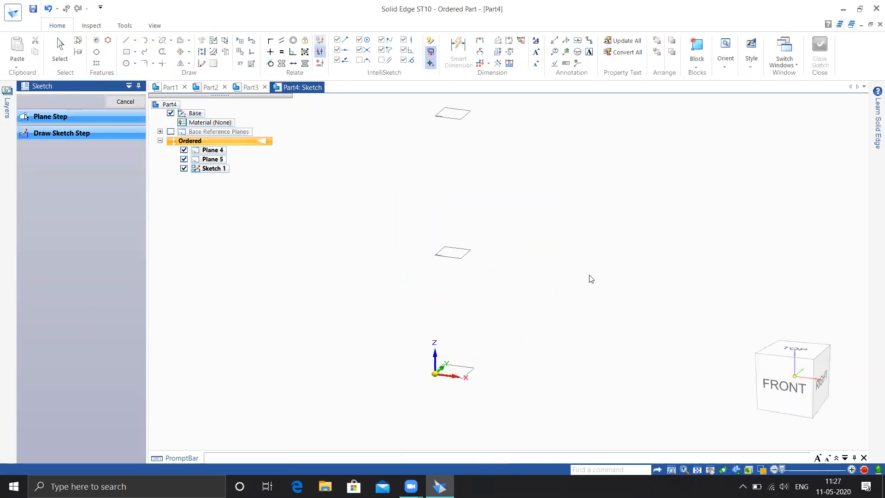
Sketch a closed trapezoid on the middle parallel plane with a long side about 85 mm and a short side about 22 mm, then finish the sketch
click(122, 54)
click(421, 261)
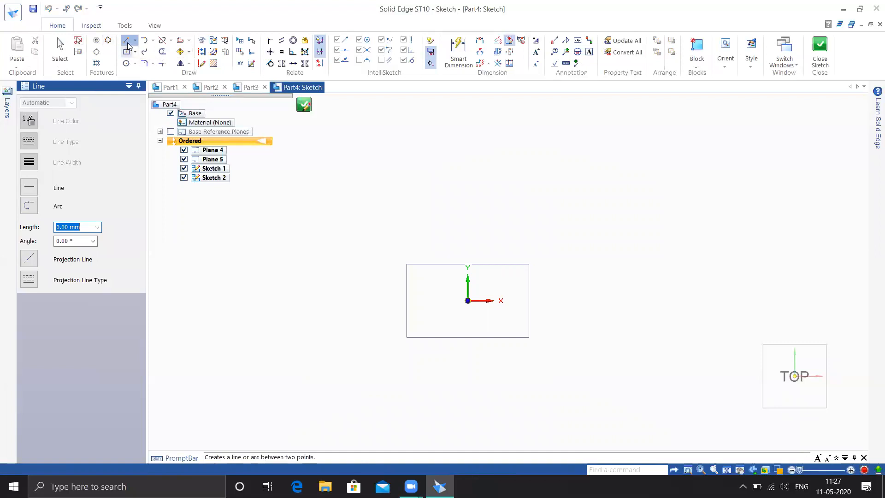
click(454, 237)
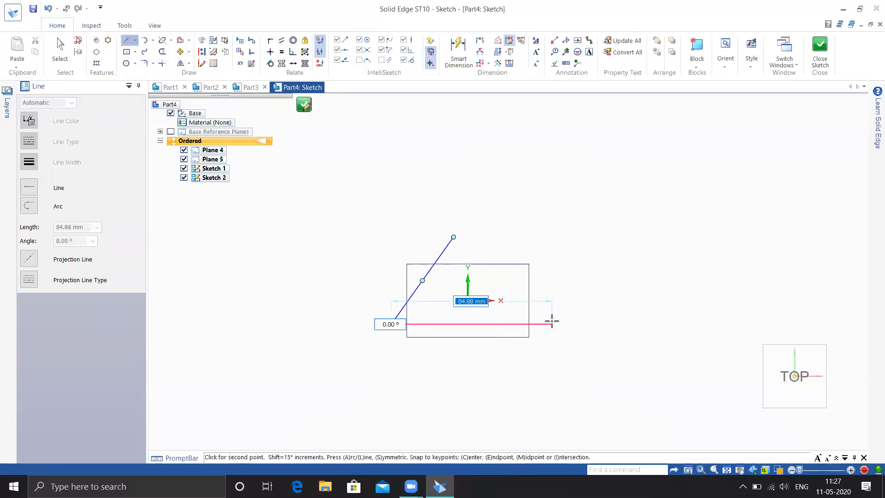
click(496, 243)
click(496, 237)
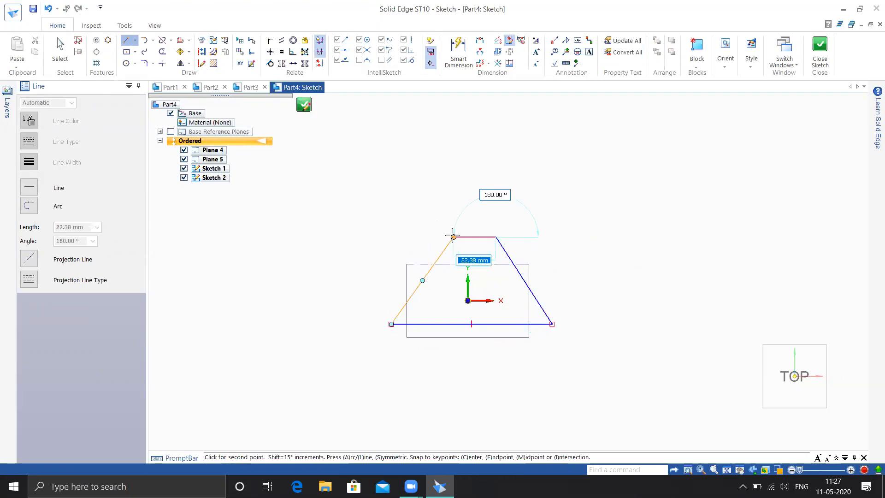
click(454, 237)
click(820, 51)
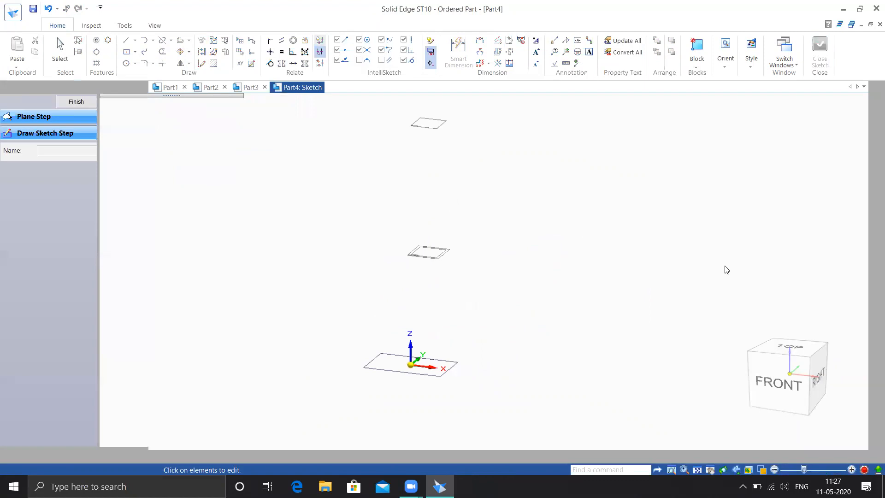
click(76, 105)
click(74, 101)
Sketch a narrow centre rectangle around the origin on the uppermost parallel plane, elongated along Y, and finish the sketch
click(132, 50)
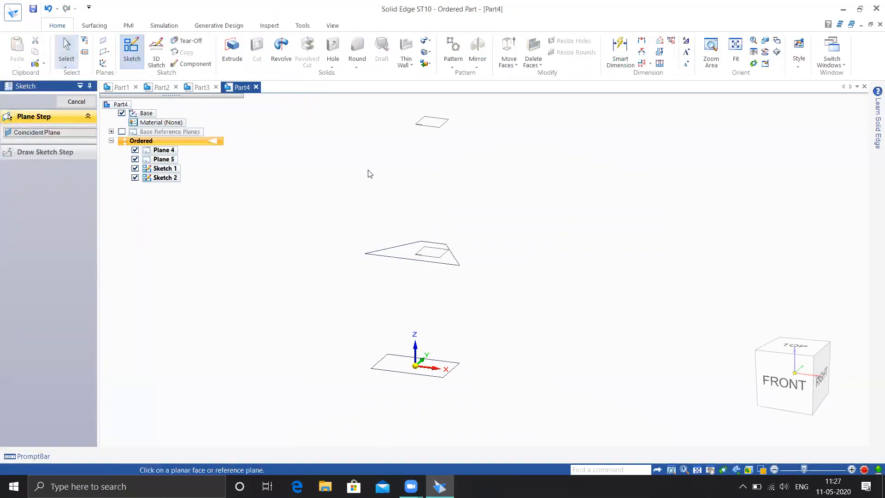
click(443, 123)
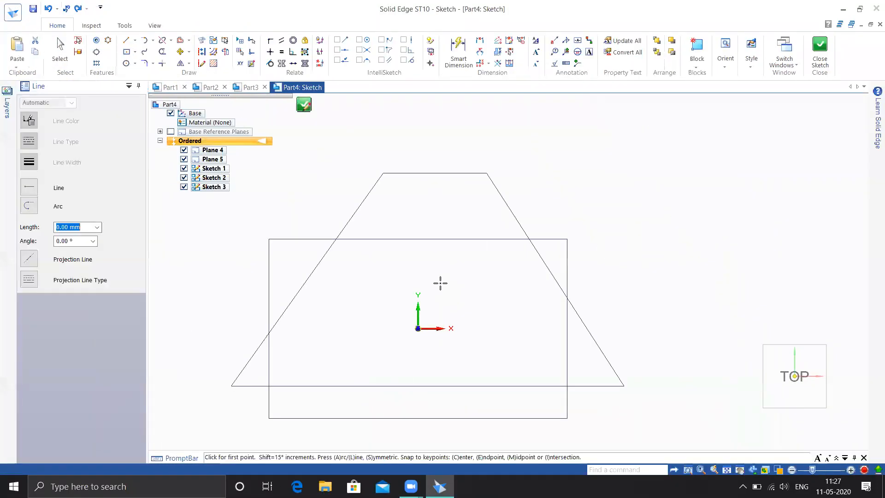
click(127, 51)
click(426, 312)
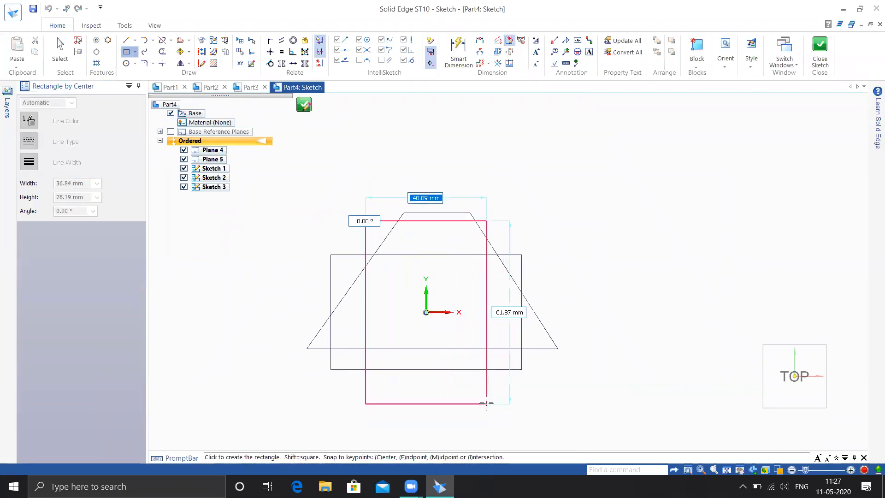
click(457, 399)
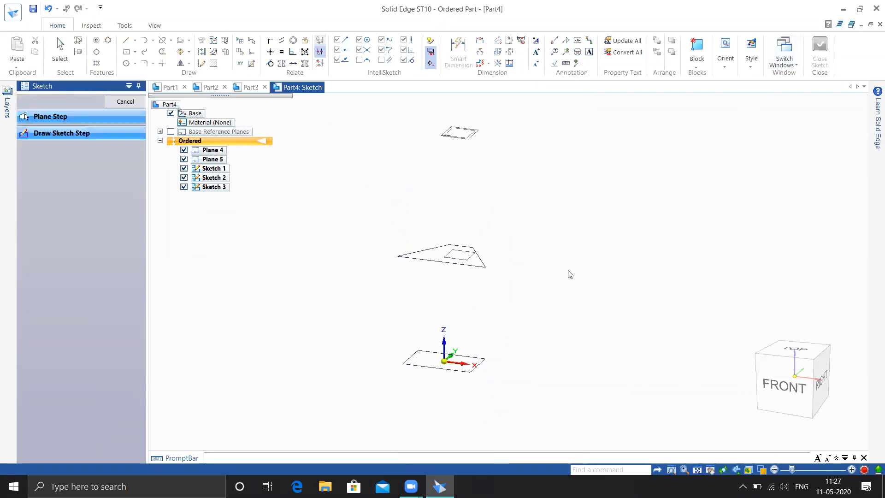
click(77, 102)
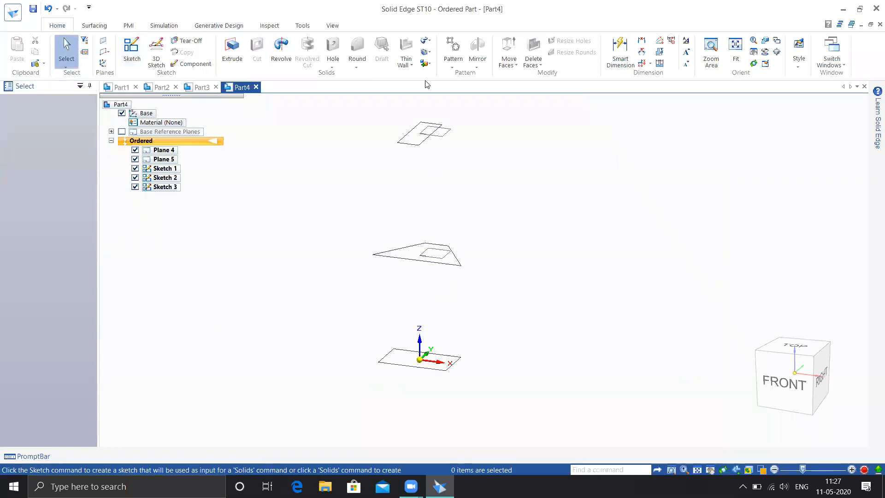
Sketch a smooth curve on the YZ base plane through the negative-Y ends of the upper, middle and lower profiles, and finish the sketch
click(131, 48)
middle_drag(283, 270, 272, 295)
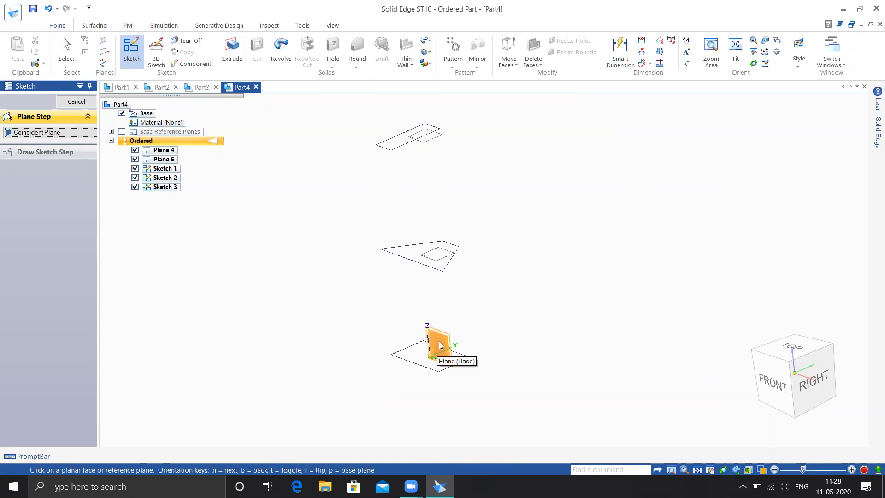
click(439, 315)
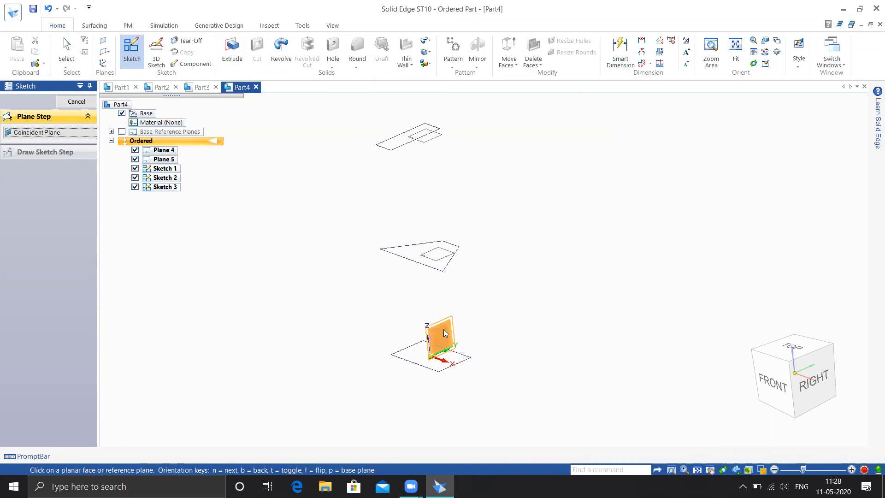
click(572, 272)
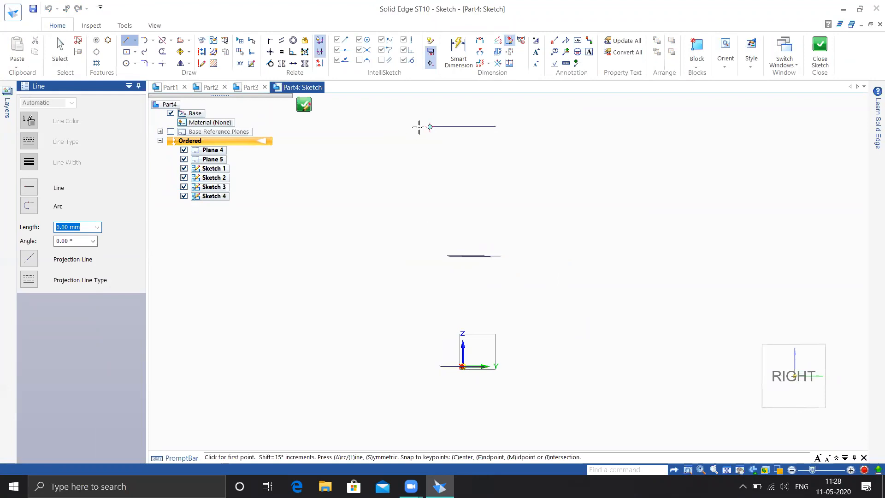
middle_drag(429, 127, 466, 199)
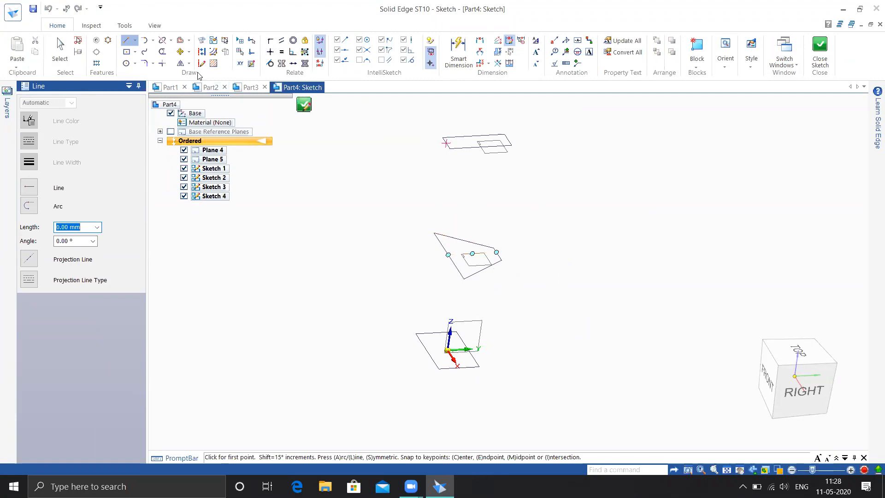
click(144, 52)
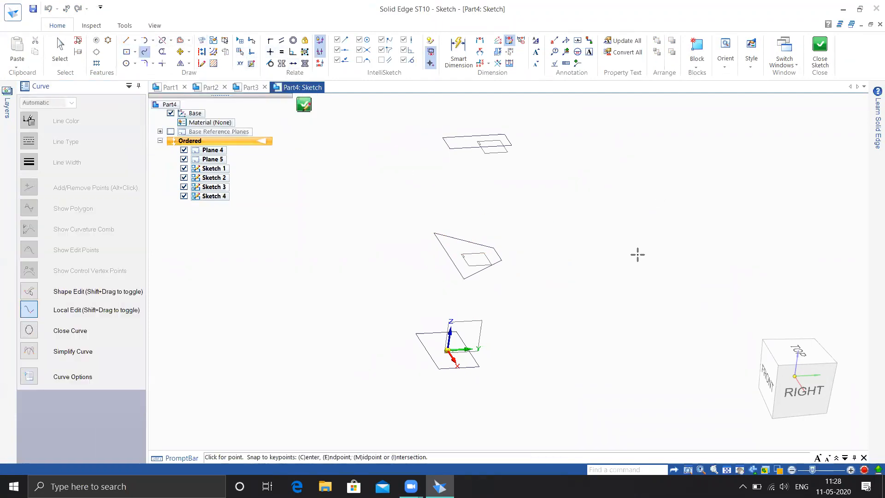
key(ctrl+h)
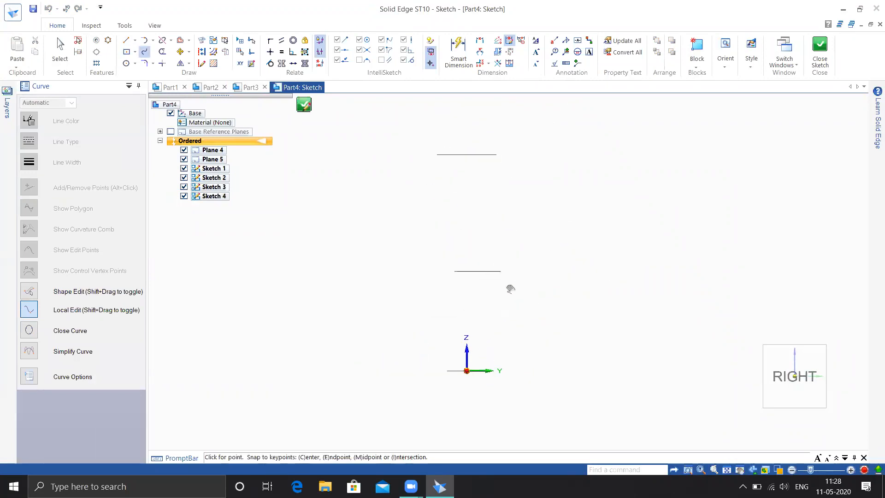
click(437, 155)
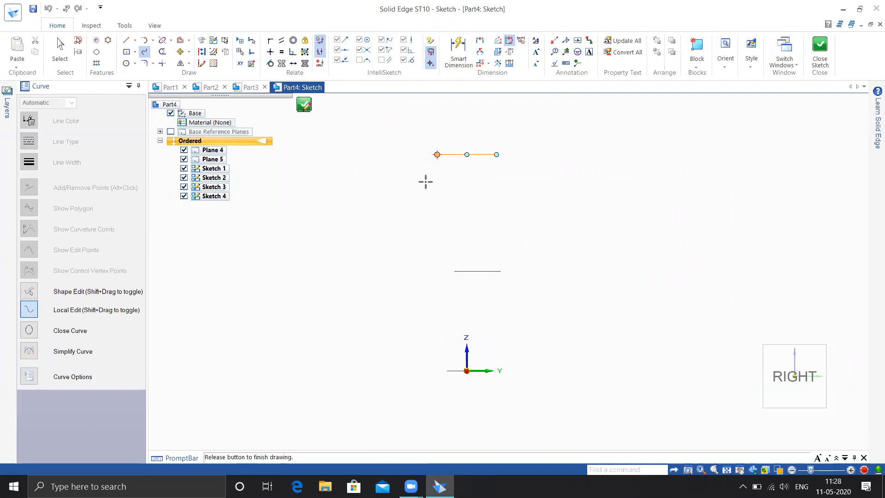
click(455, 271)
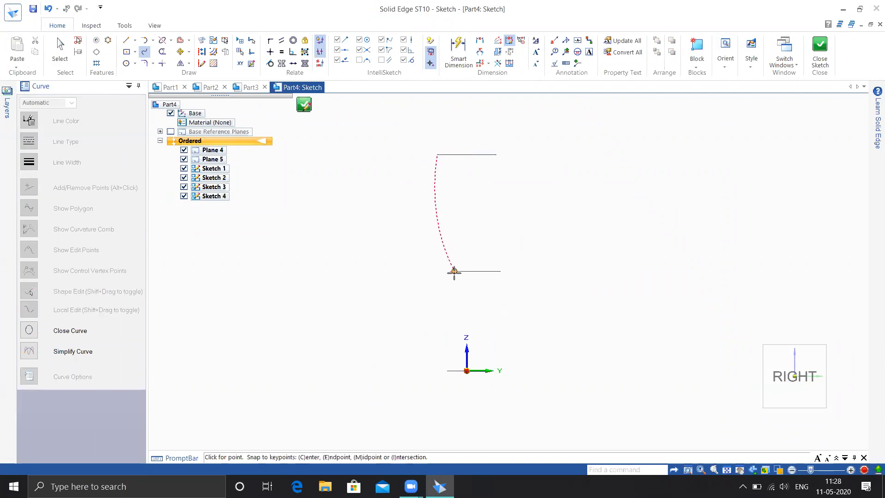
click(448, 370)
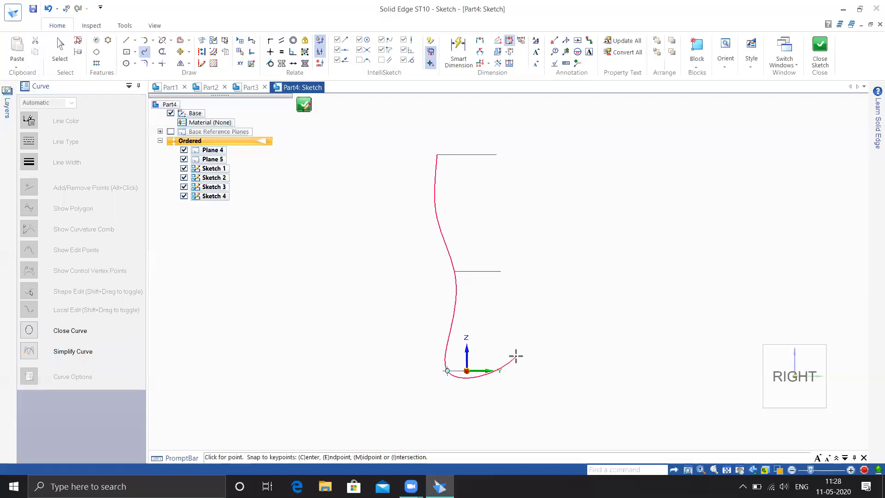
key(Escape)
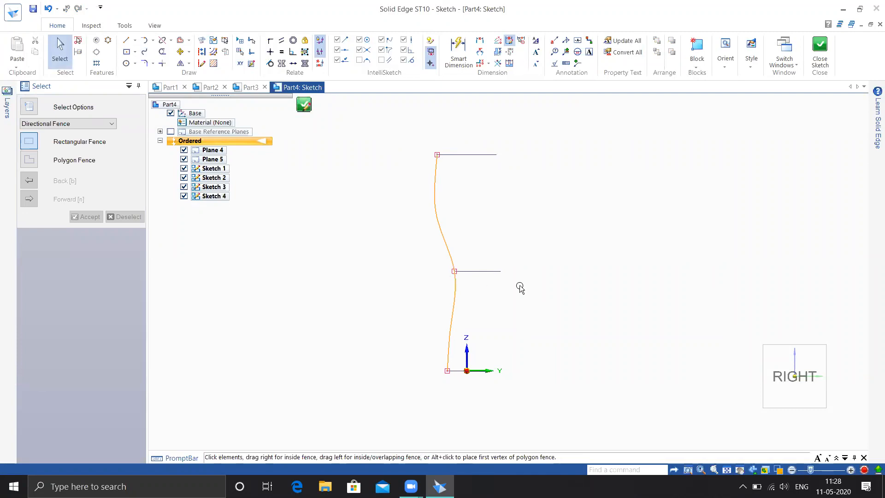
middle_drag(520, 288, 466, 261)
click(454, 274)
middle_drag(597, 287, 600, 292)
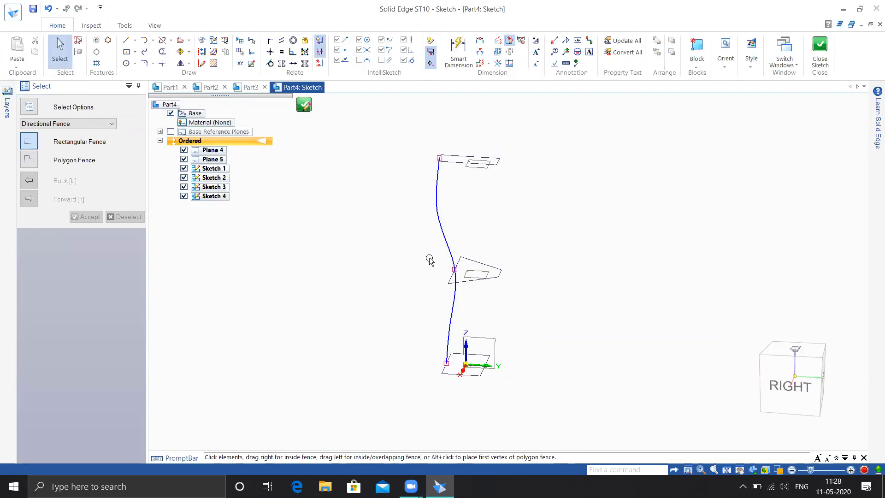
click(820, 48)
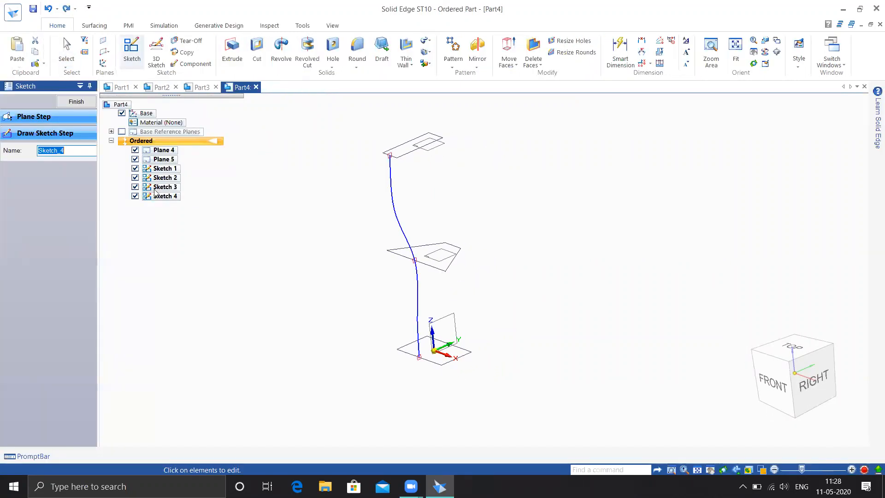
click(74, 103)
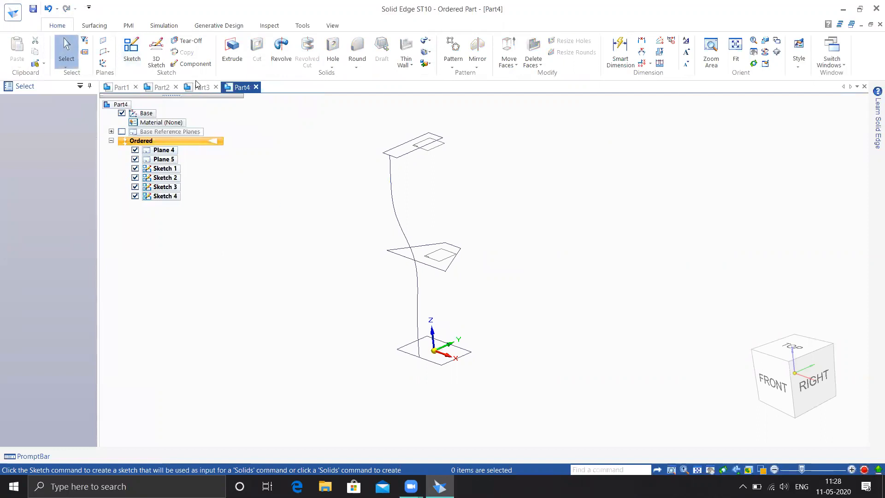
Start a new sketch on the XZ base plane
click(131, 50)
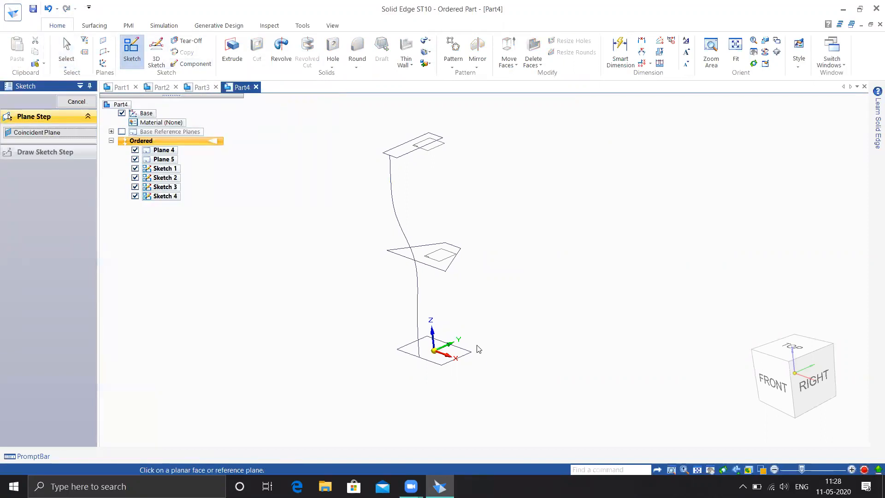
click(452, 344)
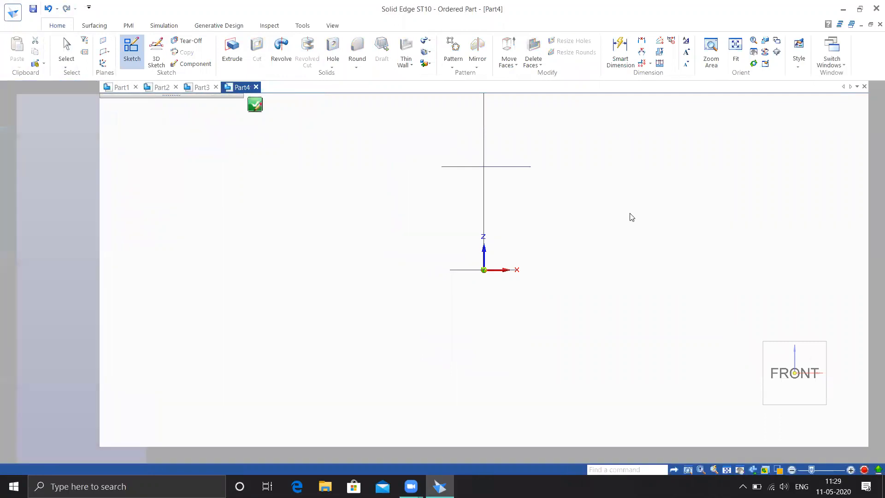
Try to draw a smooth curve from the upper profile's positive-X side through the trapezoid's outermost positive-X point to the lower profile, then undo it
key(l)
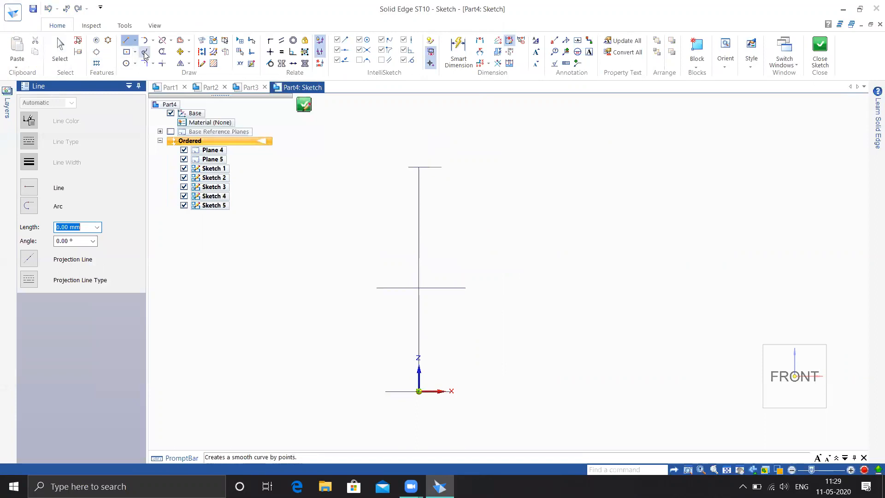
click(144, 52)
mouse_move(481, 231)
middle_down()
mouse_move(438, 261)
mouse_move(455, 293)
mouse_move(500, 237)
mouse_move(529, 220)
middle_up()
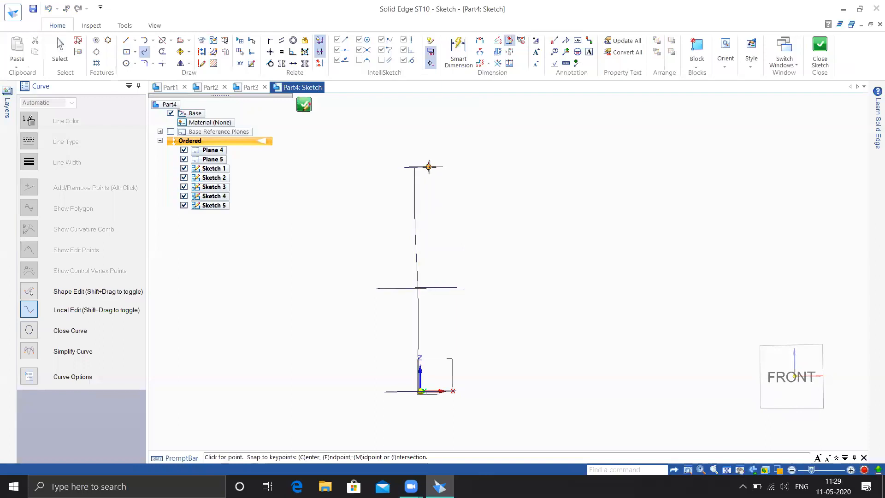
click(436, 203)
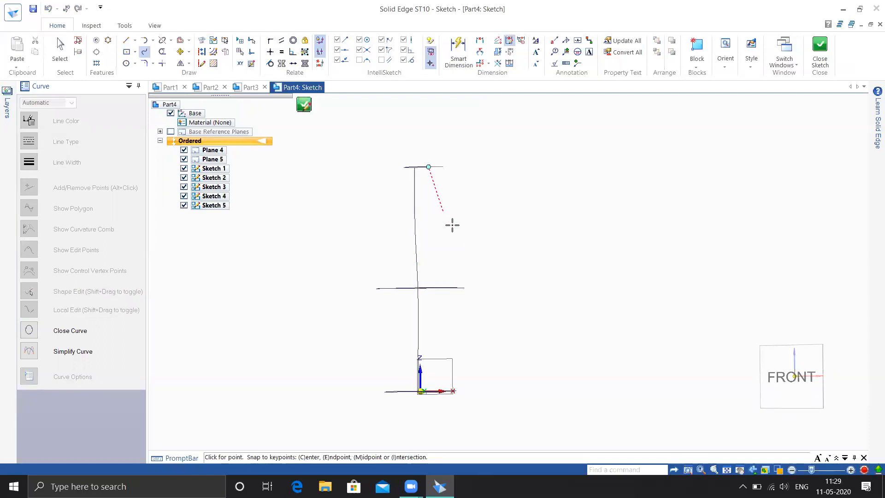
key(ctrl+h)
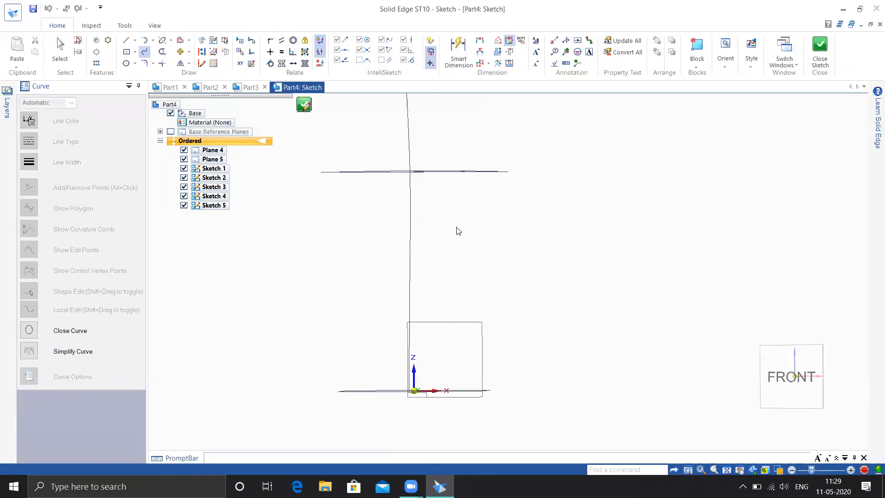
scroll(455, 253, down, 9)
shift+middle_drag(475, 236, 456, 301)
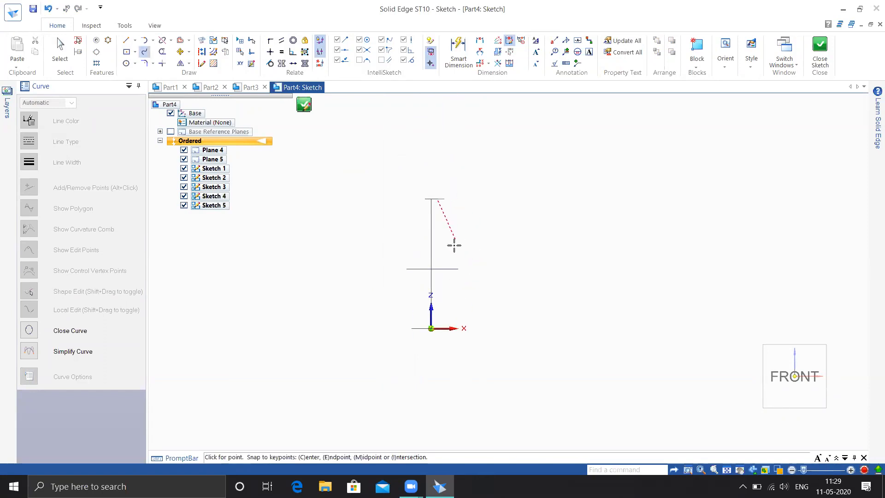
click(458, 269)
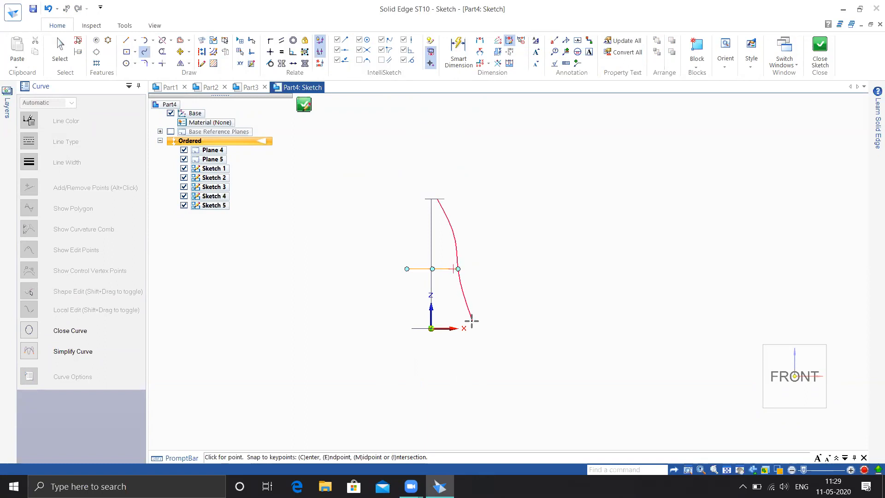
scroll(457, 321, down, 4)
scroll(455, 322, up, 5)
scroll(455, 321, up, 5)
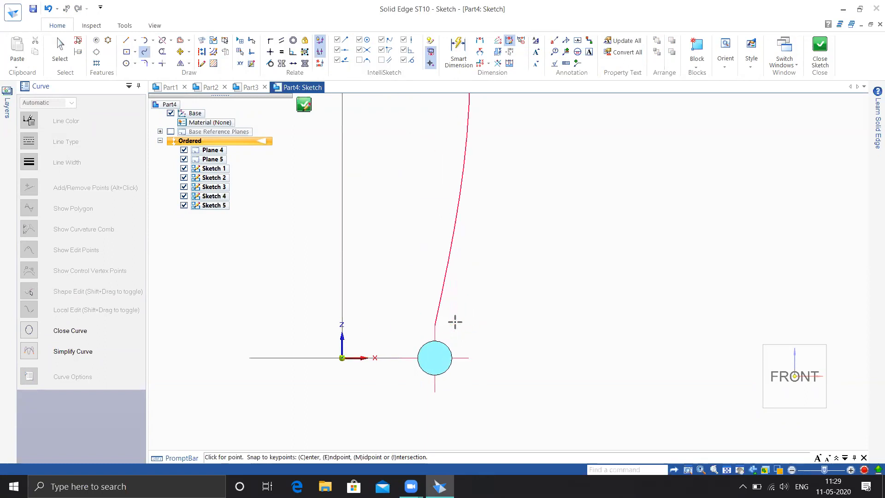
click(434, 358)
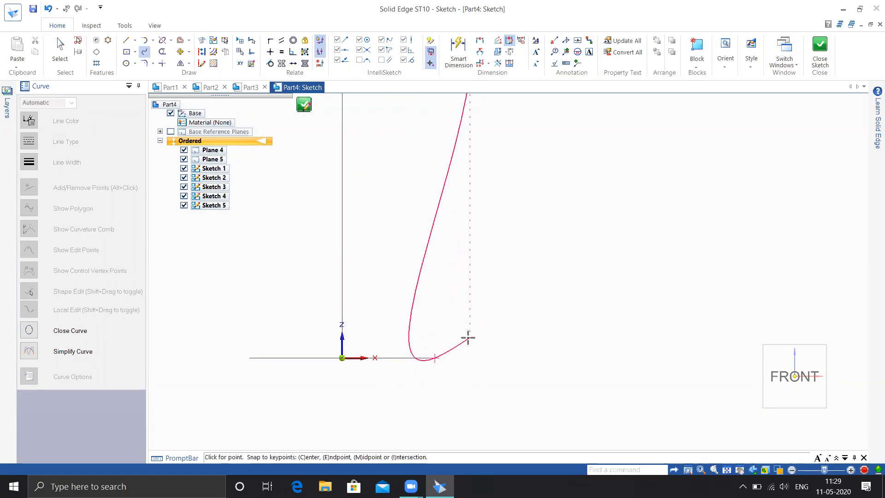
key(Escape)
scroll(465, 340, down, 4)
middle_drag(465, 307, 467, 306)
scroll(468, 306, up, 6)
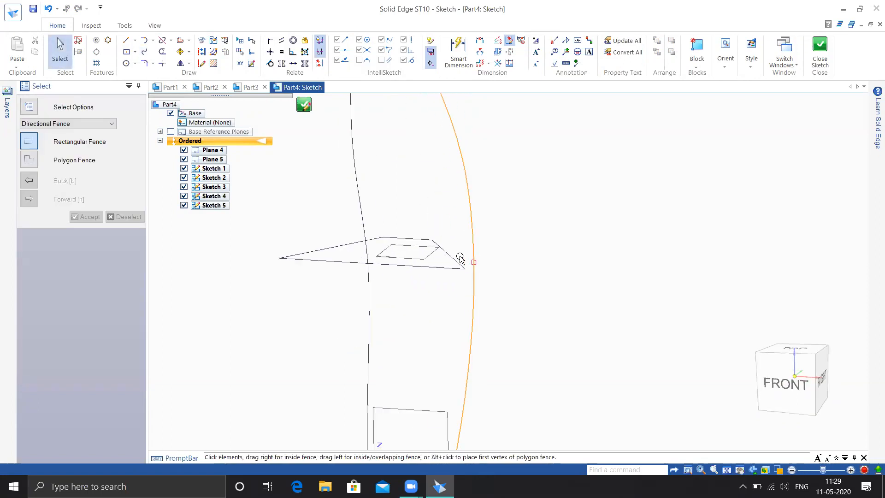
middle_drag(513, 299, 533, 324)
key(ctrl+z)
scroll(530, 314, down, 4)
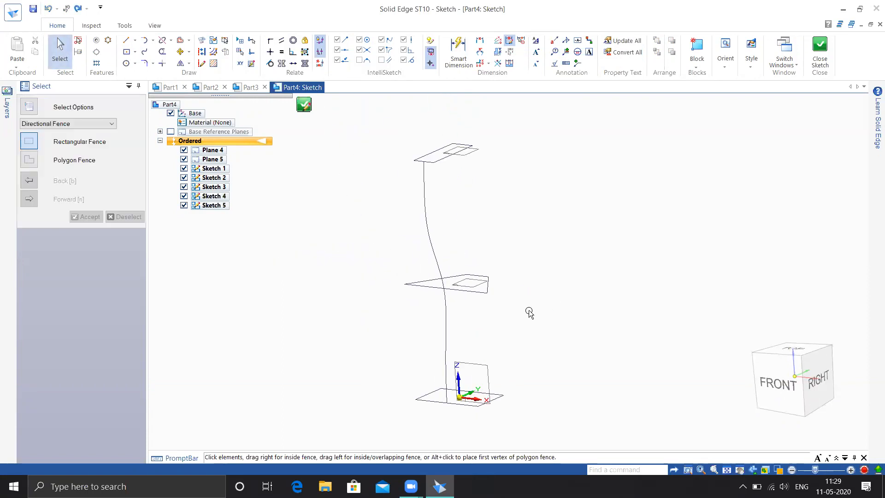
click(128, 43)
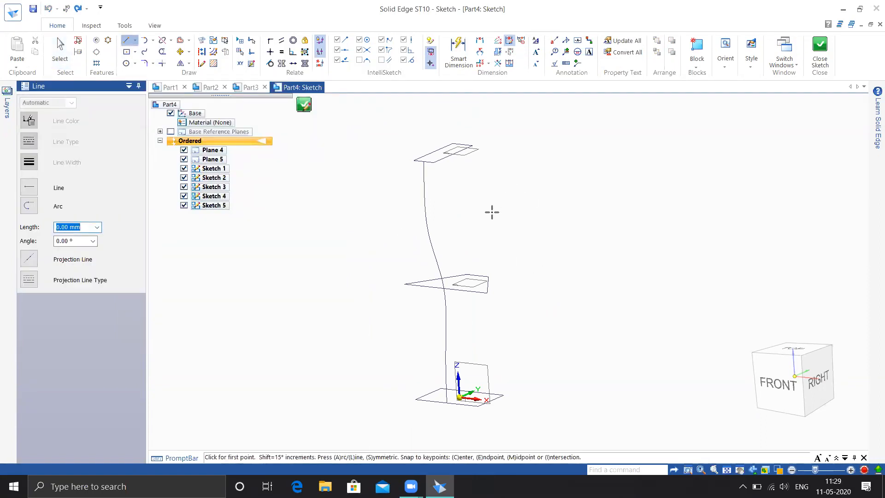
key(ctrl+h)
scroll(494, 229, down, 7)
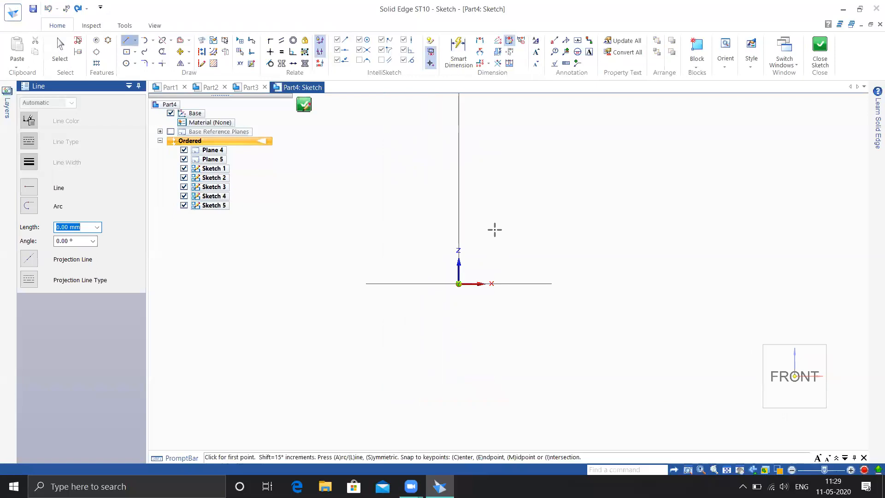
shift+middle_drag(527, 217, 489, 357)
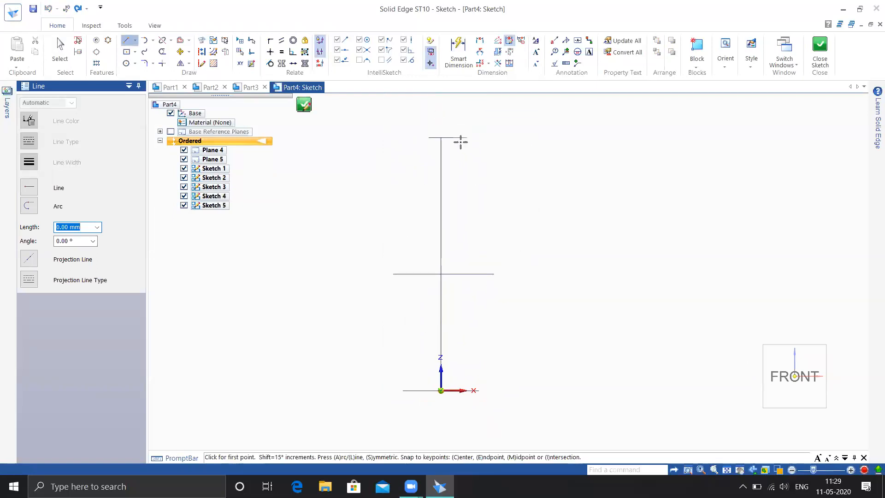
scroll(459, 136, up, 4)
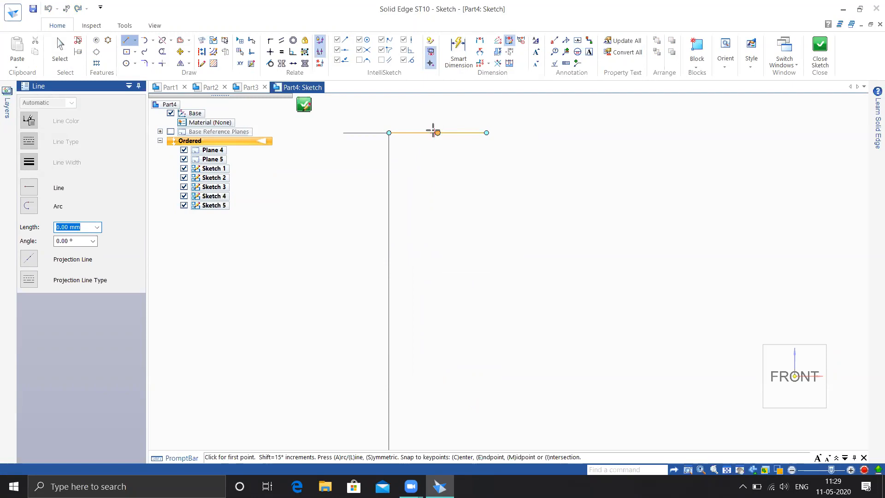
mouse_move(454, 166)
middle_down()
mouse_move(445, 182)
mouse_move(433, 138)
middle_up()
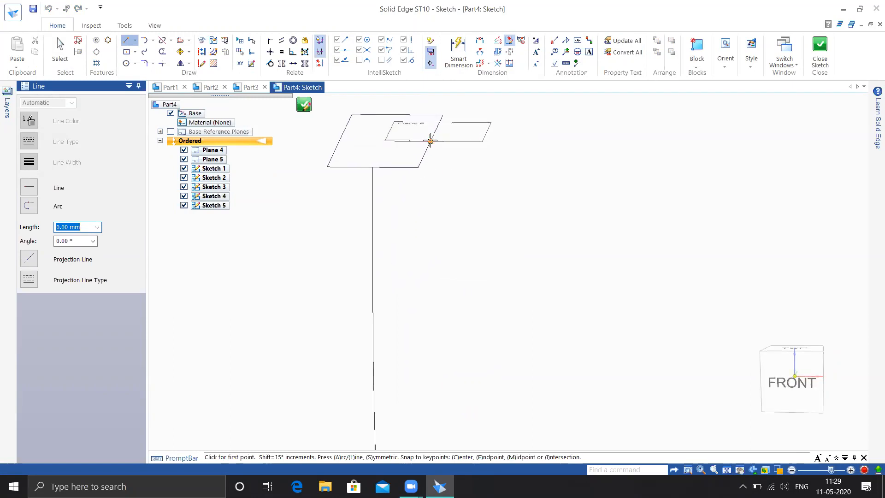
click(430, 142)
scroll(450, 177, down, 4)
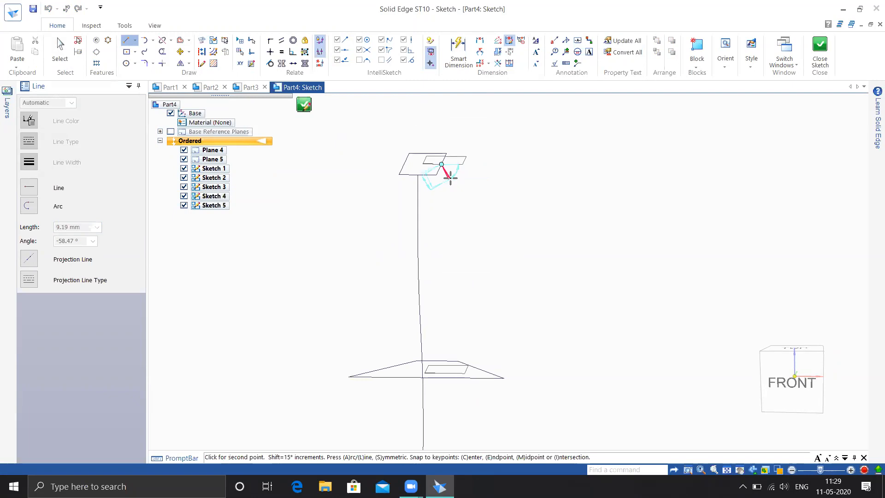
Draw a smooth curve through points on the positive-X edges of the upper rectangle, the middle trapezoid and the lower rectangle
click(144, 52)
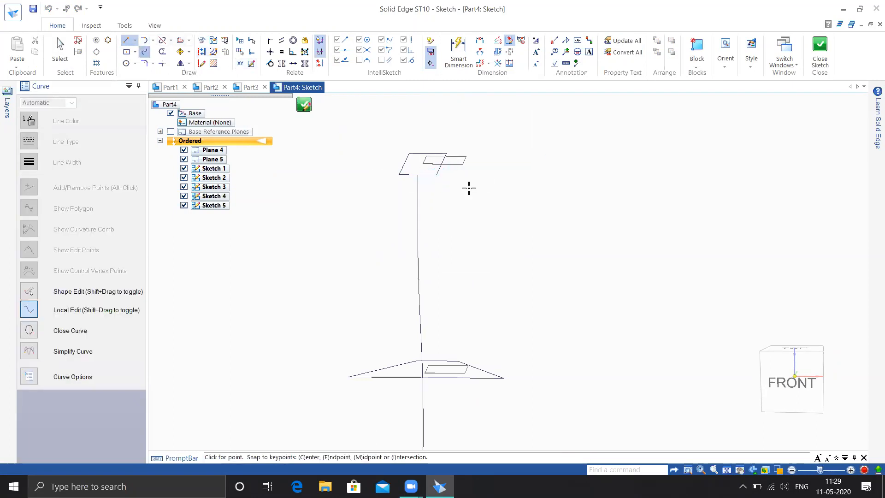
click(441, 164)
scroll(458, 191, down, 2)
scroll(461, 190, down, 1)
key(ctrl+h)
scroll(463, 192, down, 6)
shift+middle_drag(484, 187, 457, 327)
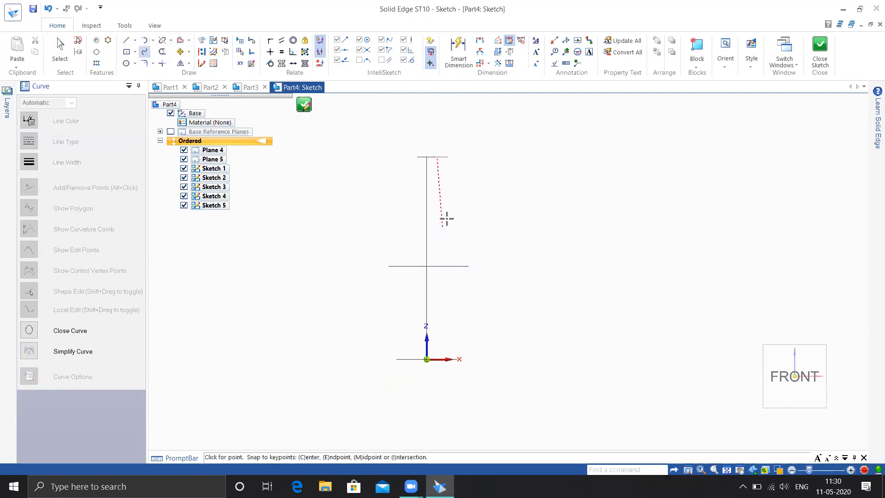
scroll(465, 261, up, 6)
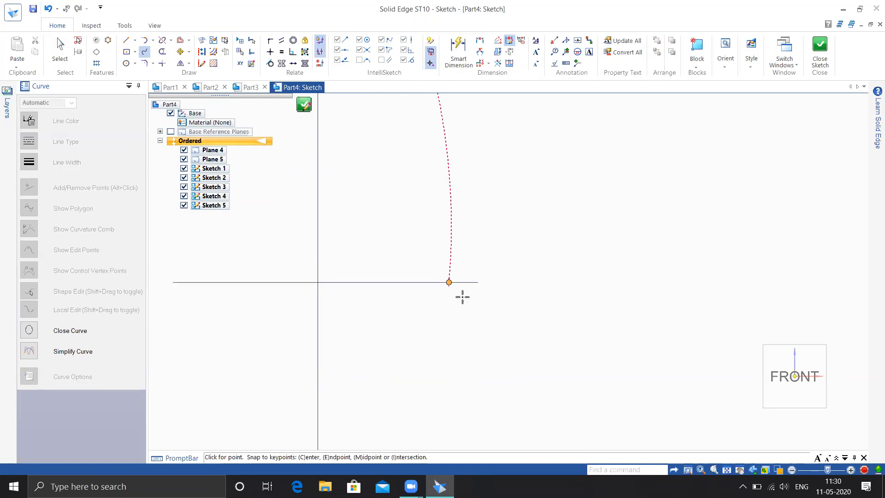
click(449, 282)
middle_drag(457, 330, 430, 388)
scroll(467, 444, up, 4)
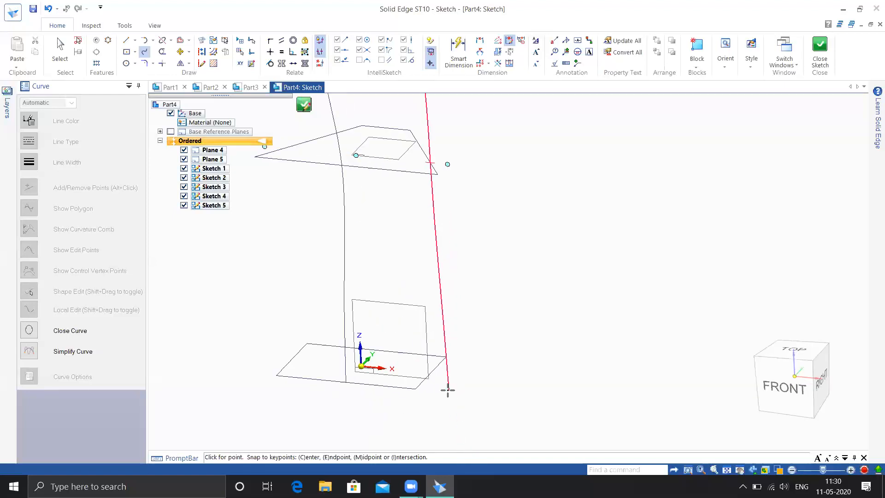
click(430, 373)
key(Escape)
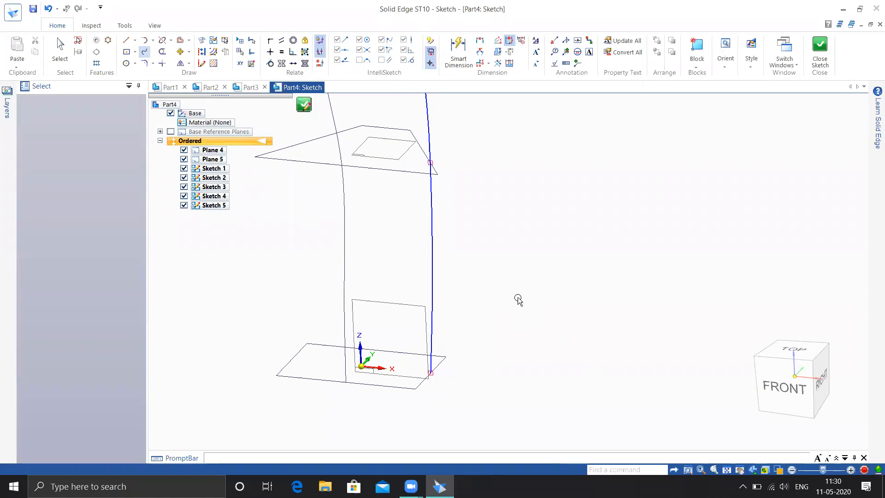
Close the XZ-plane guide curve sketch and finish it
scroll(517, 291, down, 3)
mouse_move(534, 253)
middle_down()
mouse_move(519, 257)
mouse_move(538, 261)
middle_up()
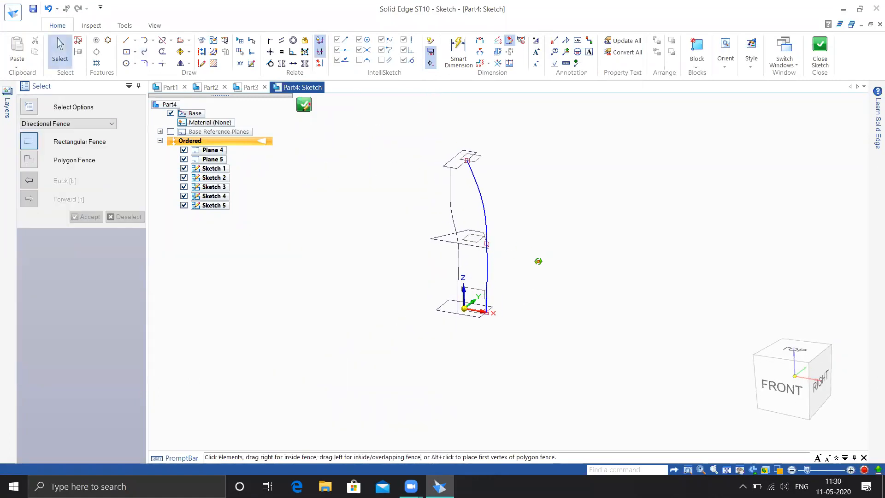
click(823, 48)
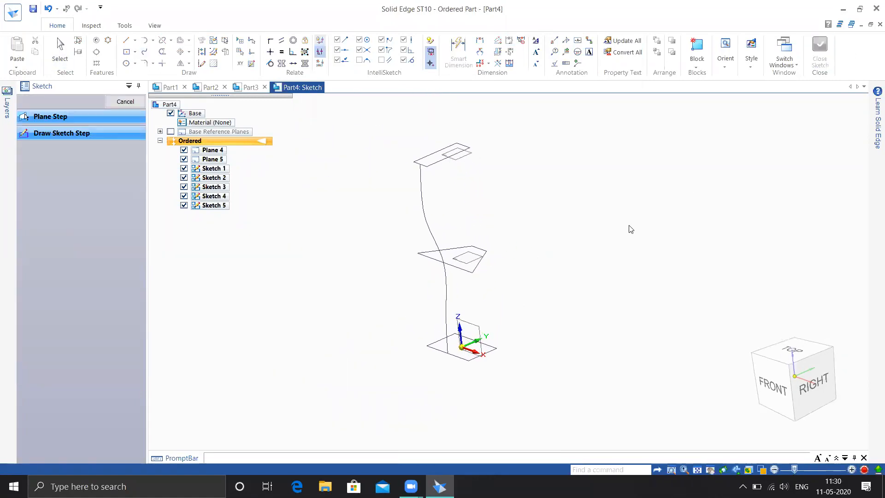
click(83, 102)
click(83, 102)
Start a swept protrusion using the multiple paths and cross sections type
scroll(331, 321, down, 1)
mouse_move(331, 321)
middle_down()
mouse_move(378, 290)
mouse_move(330, 316)
middle_up()
click(426, 41)
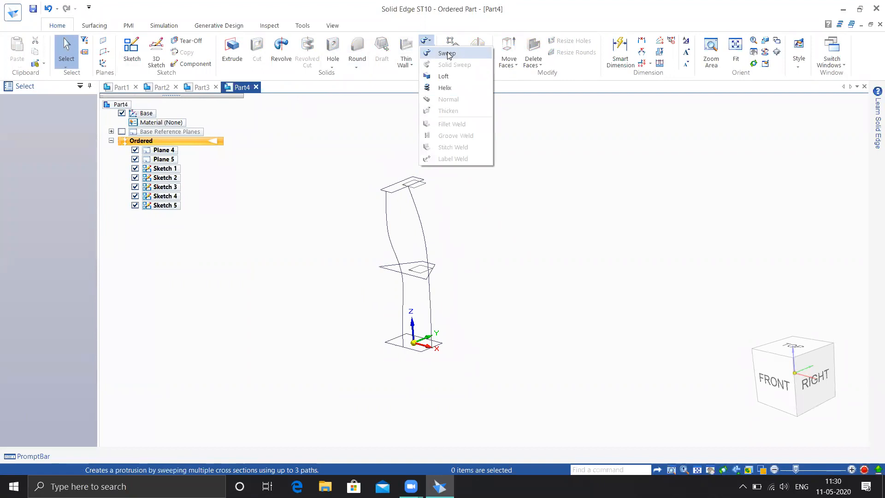
click(431, 54)
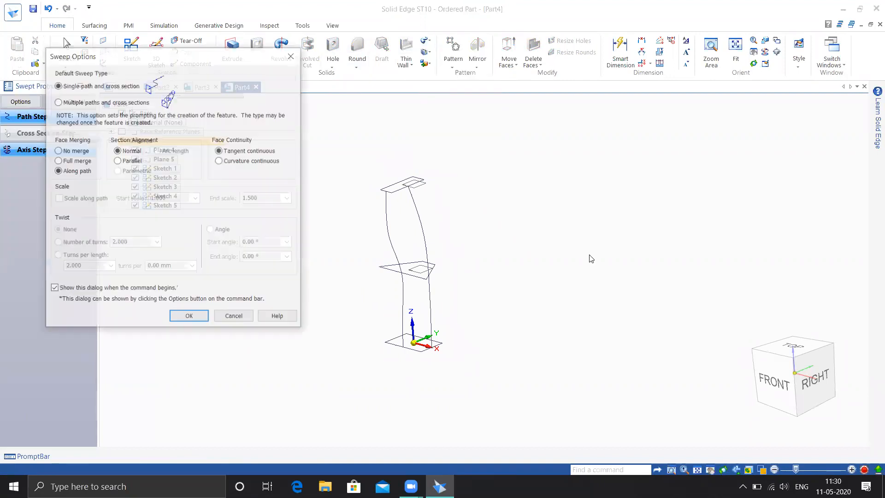
click(67, 102)
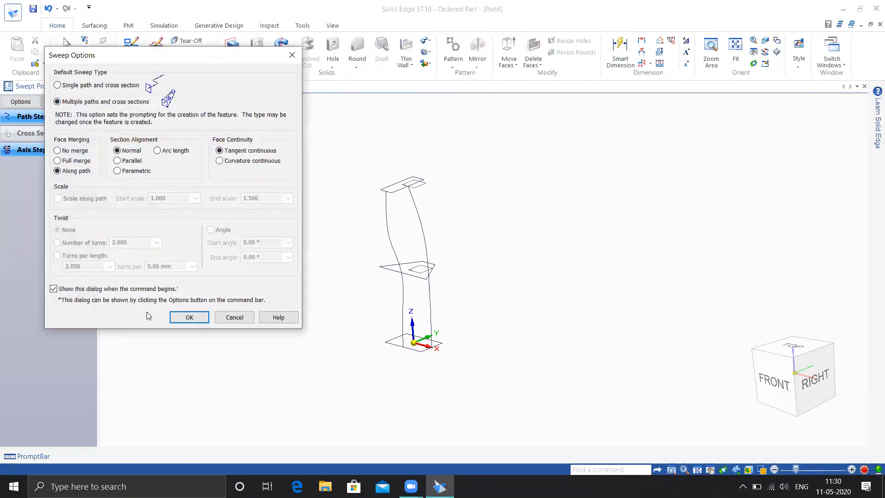
click(189, 317)
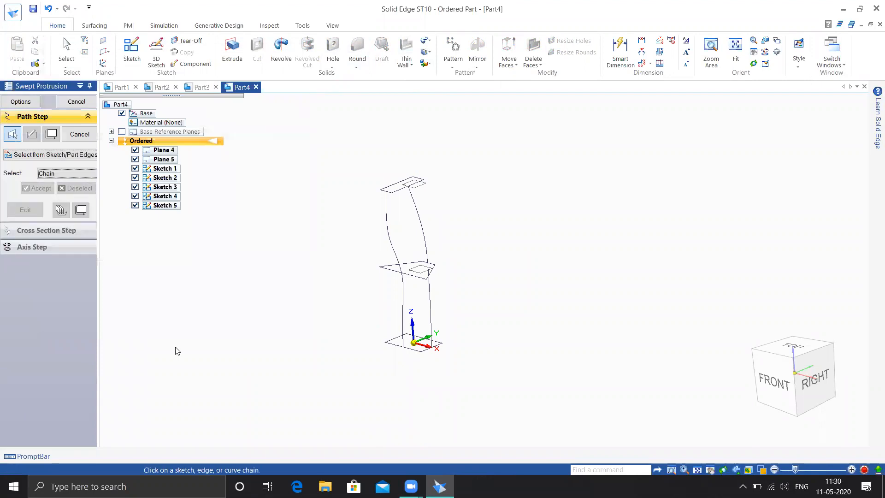
Review the sweep options for sweep type, face merging, section alignment and face continuity
click(20, 101)
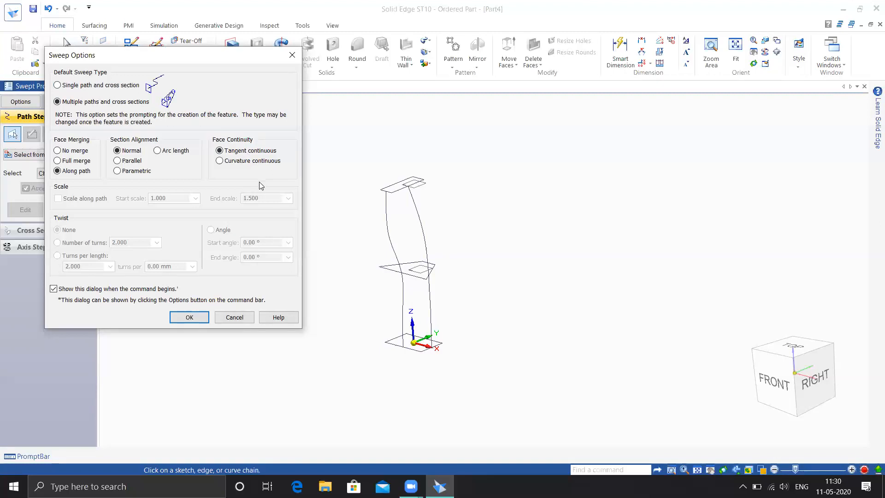
click(292, 55)
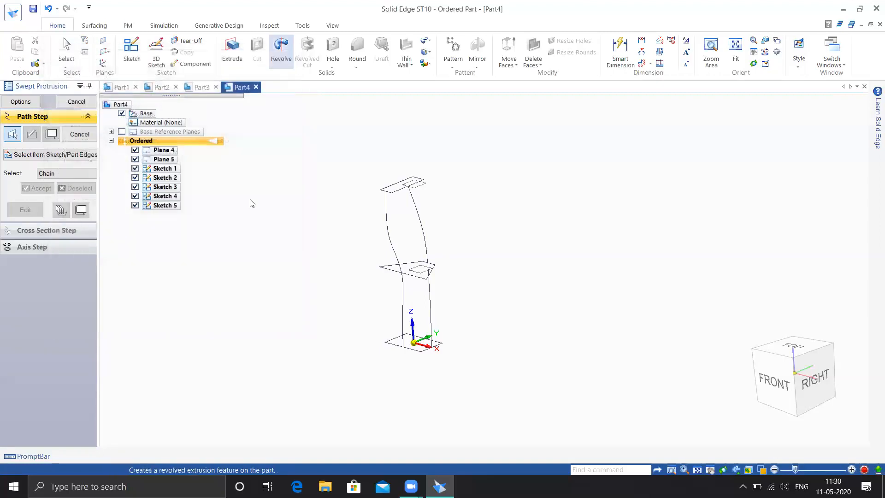
click(32, 104)
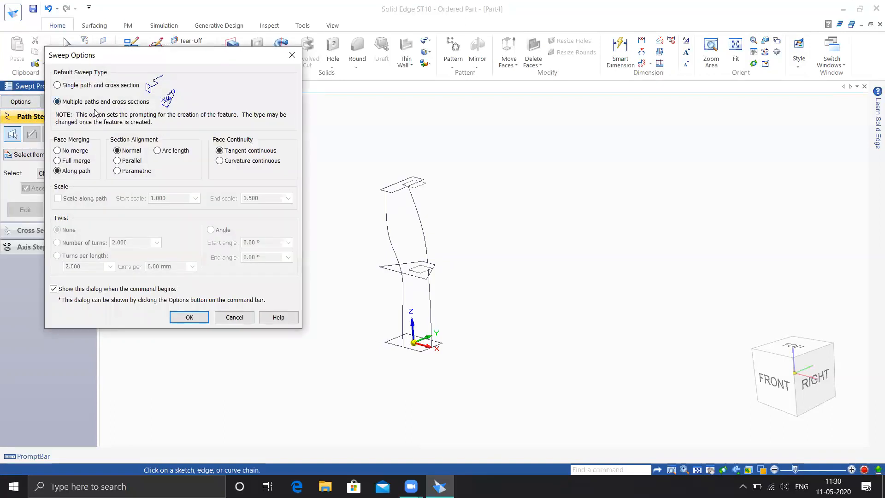
click(193, 317)
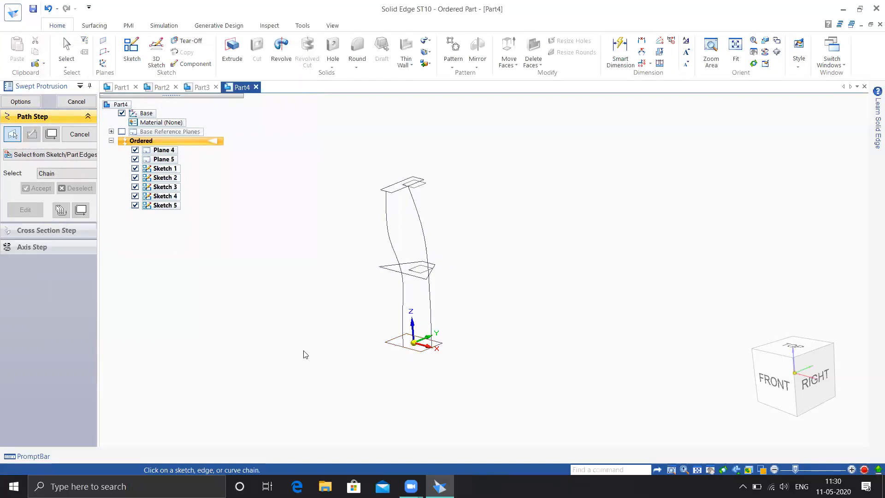
click(405, 333)
right_click(480, 370)
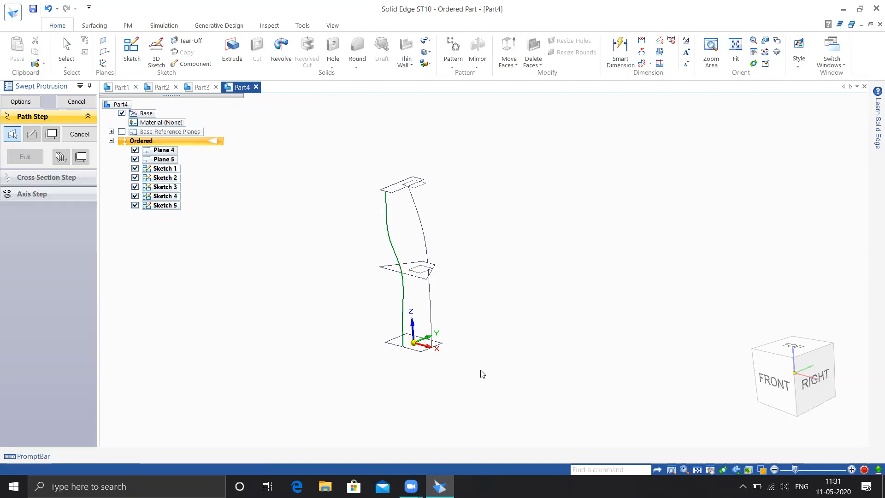
click(432, 333)
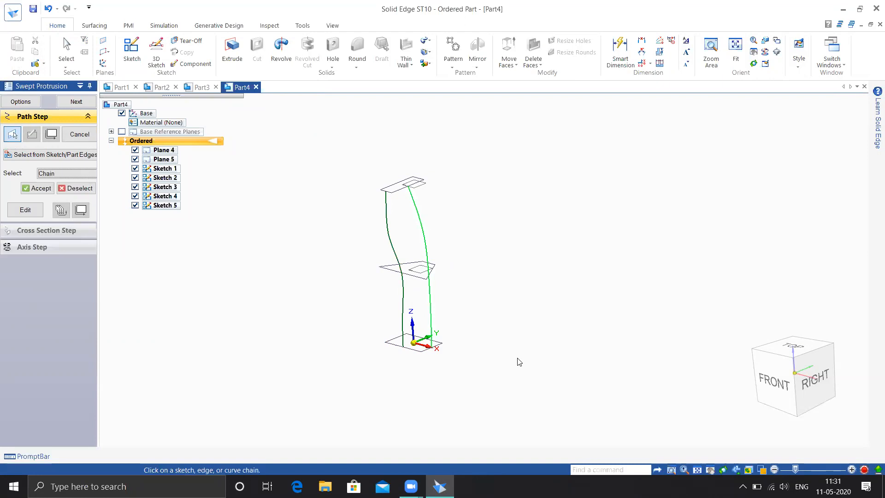
right_click(507, 360)
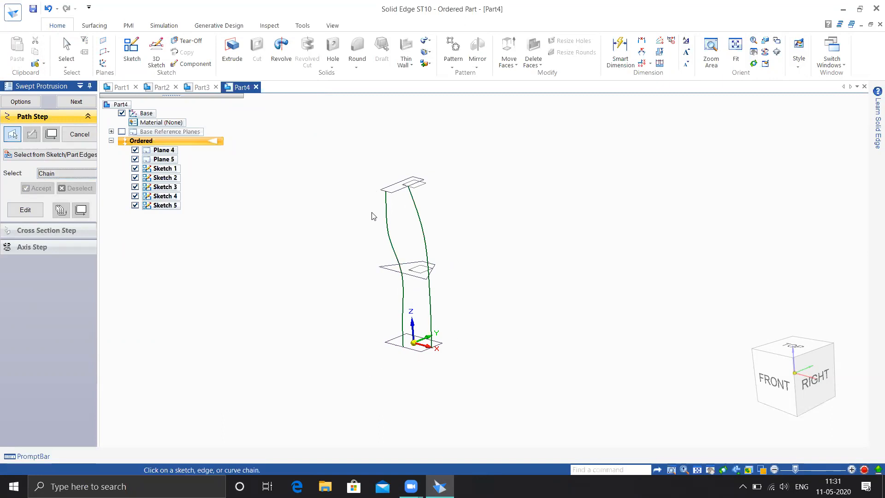
click(81, 107)
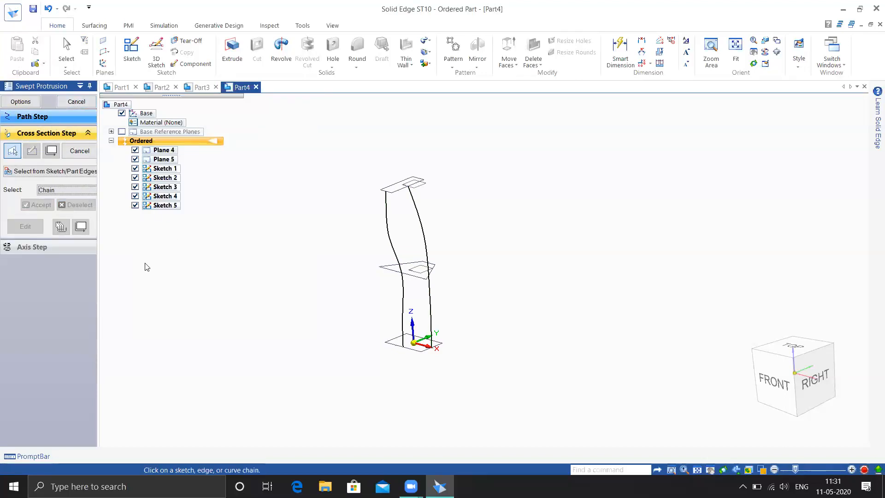
click(400, 344)
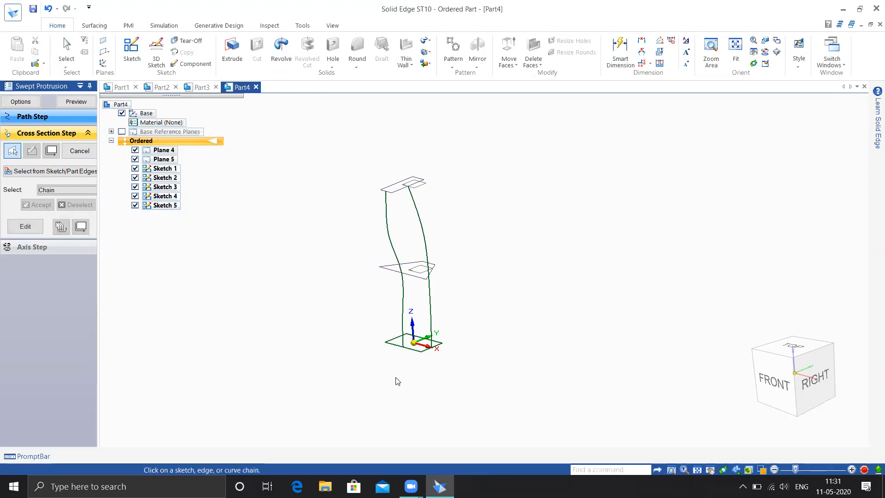
middle_drag(394, 373, 419, 387)
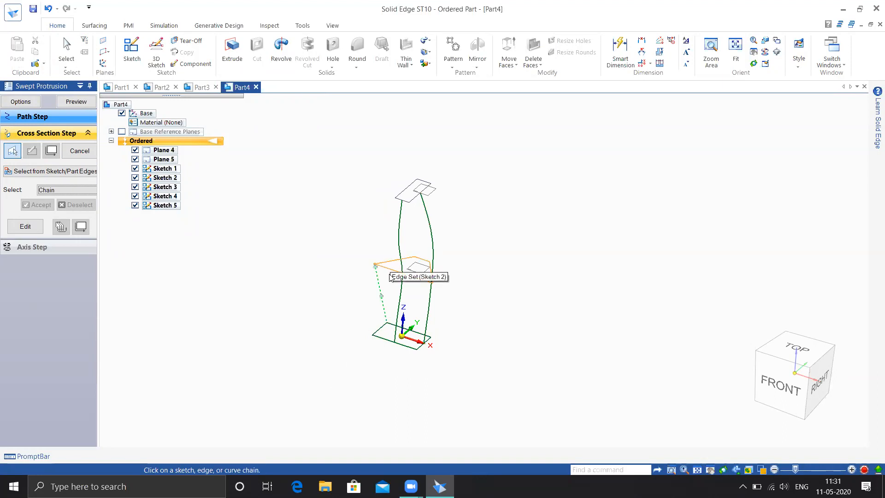
scroll(389, 331, up, 4)
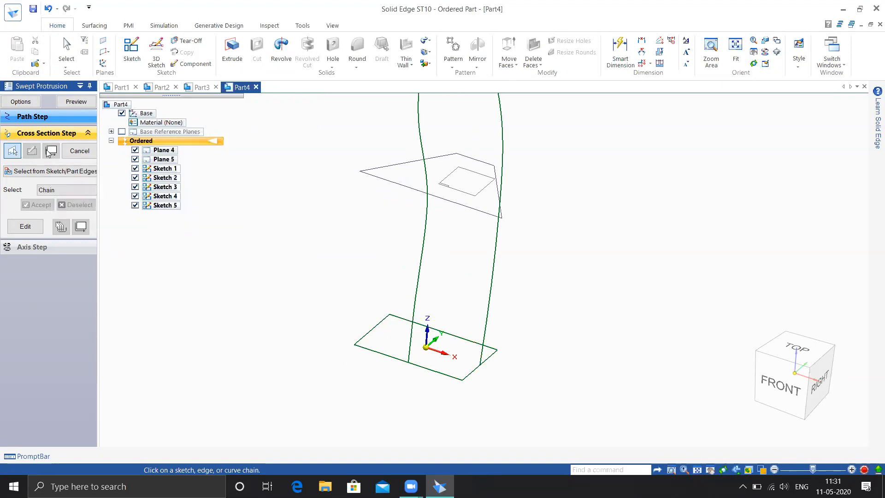
click(20, 152)
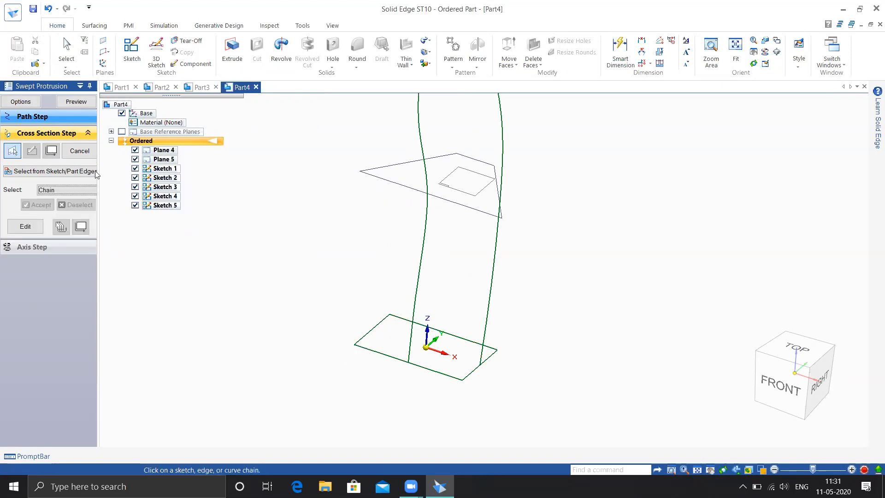
click(81, 151)
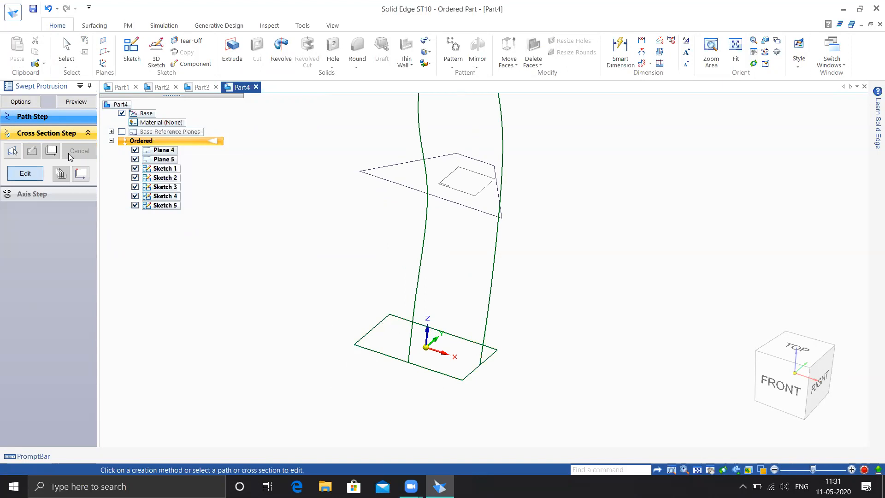
click(26, 173)
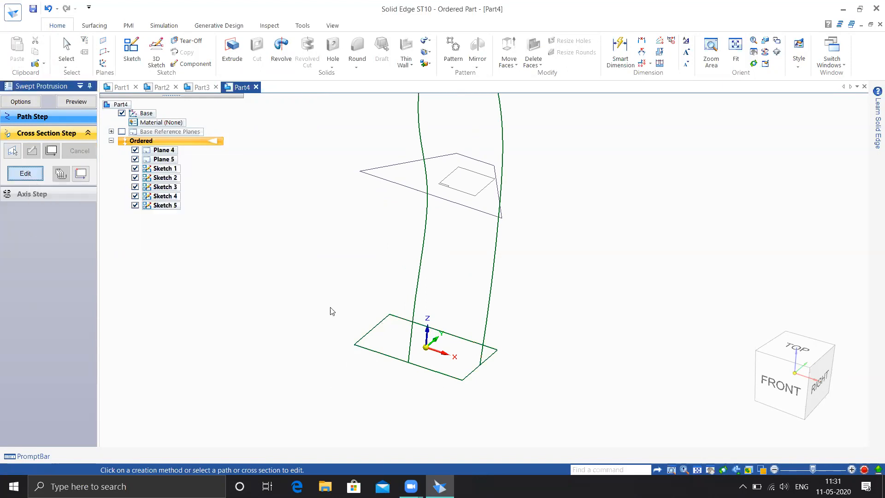
click(373, 335)
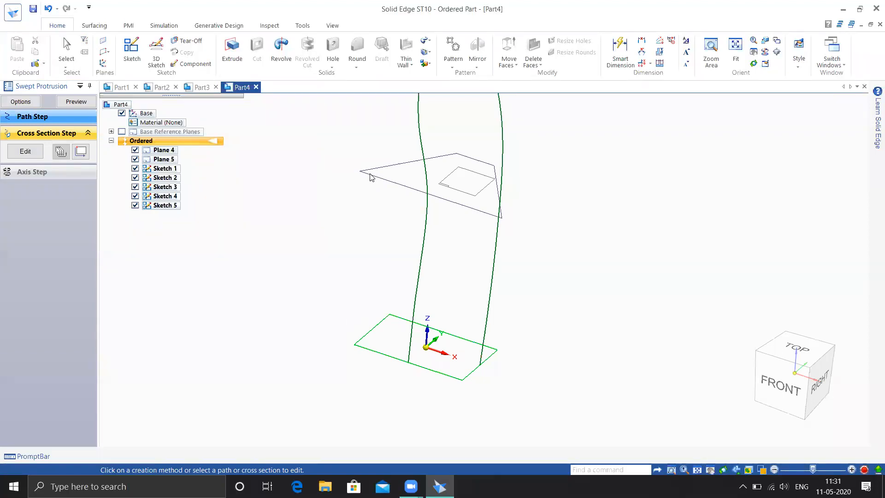
click(25, 152)
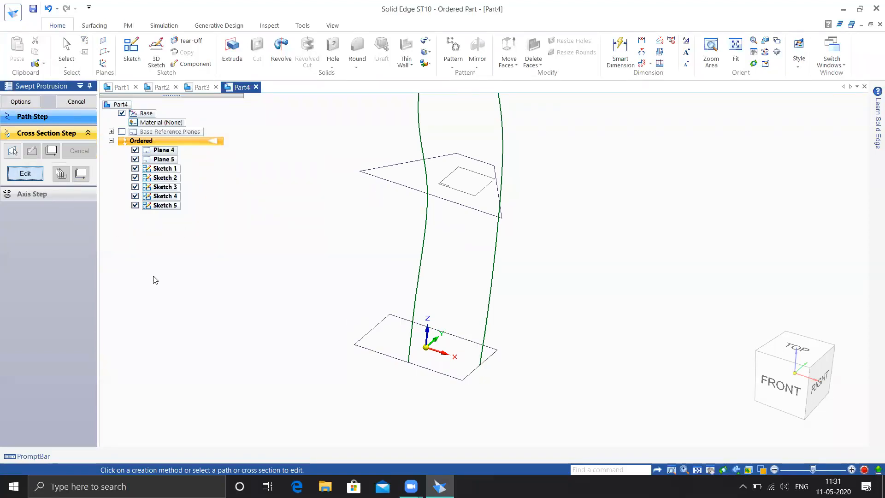
click(77, 98)
Start a new swept protrusion, accept its sweep options, and define the two vertical guide curves as separate paths
shift+middle_drag(292, 342, 418, 428)
scroll(411, 356, down, 1)
scroll(371, 343, down, 1)
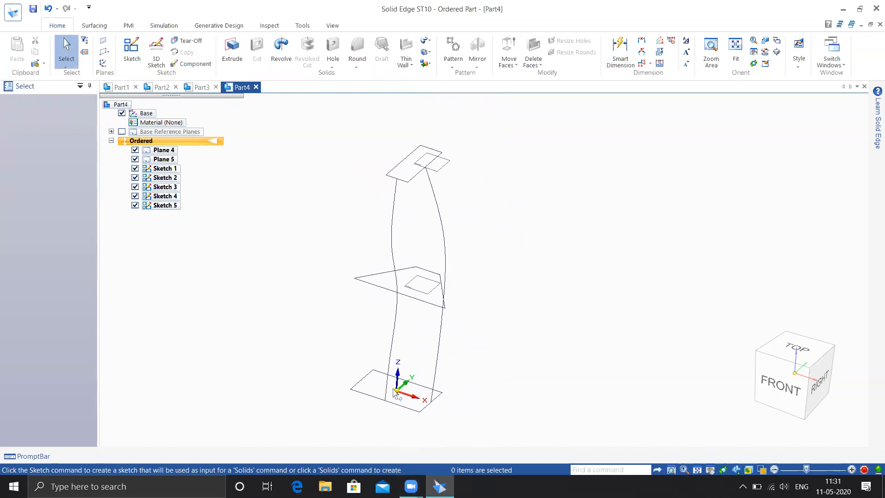
click(428, 40)
click(441, 52)
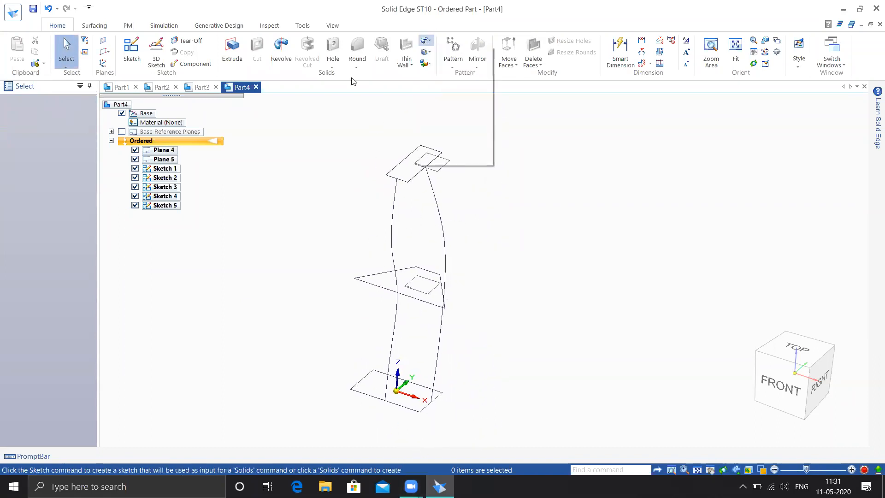
click(76, 101)
click(183, 314)
click(391, 351)
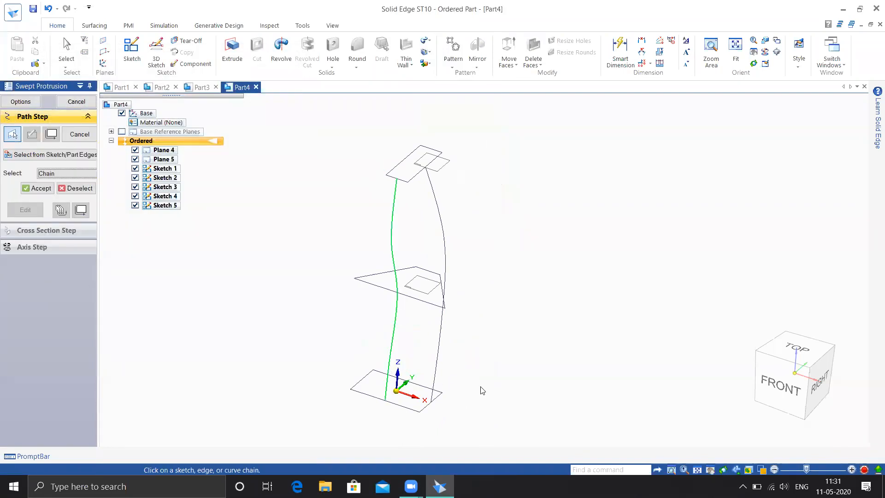
click(432, 387)
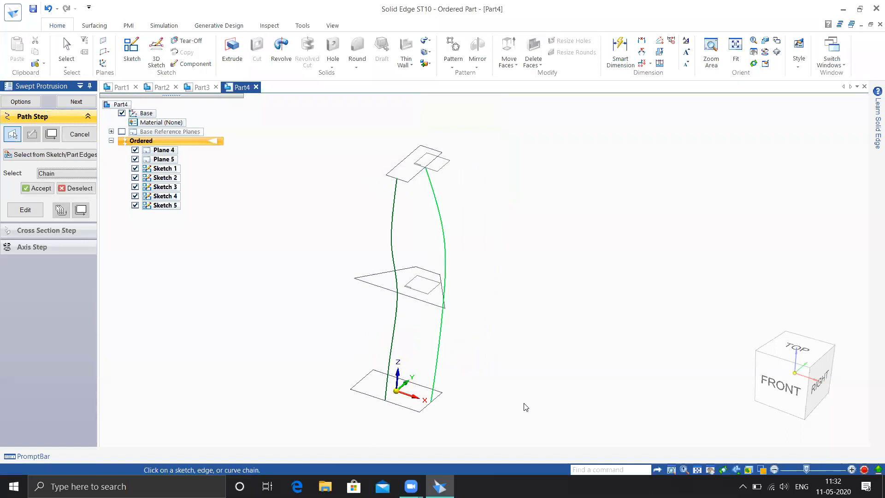
right_click(509, 404)
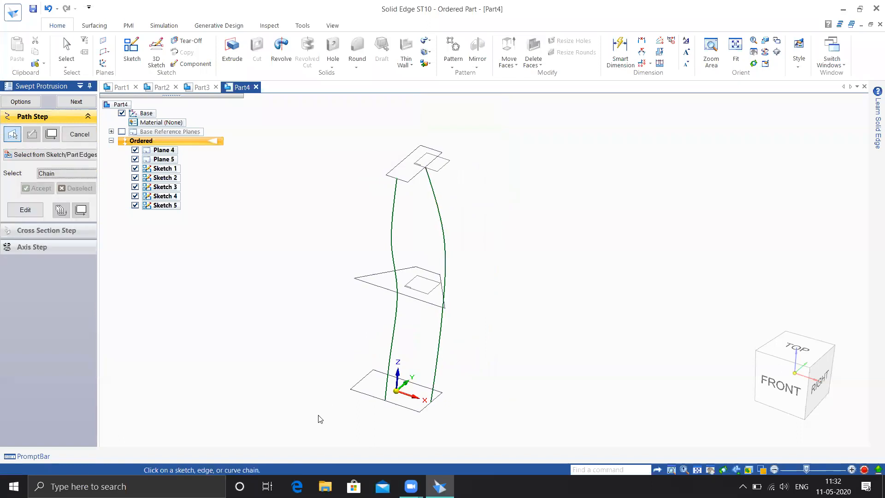
click(76, 102)
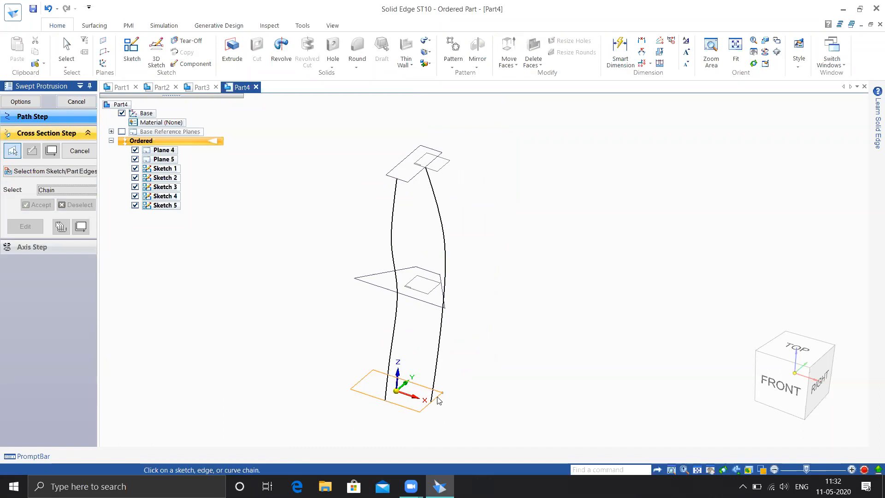
Select the lower rectangle and the large middle trapezoid as cross sections, matching their start points at the corners on the negative-X side
click(357, 393)
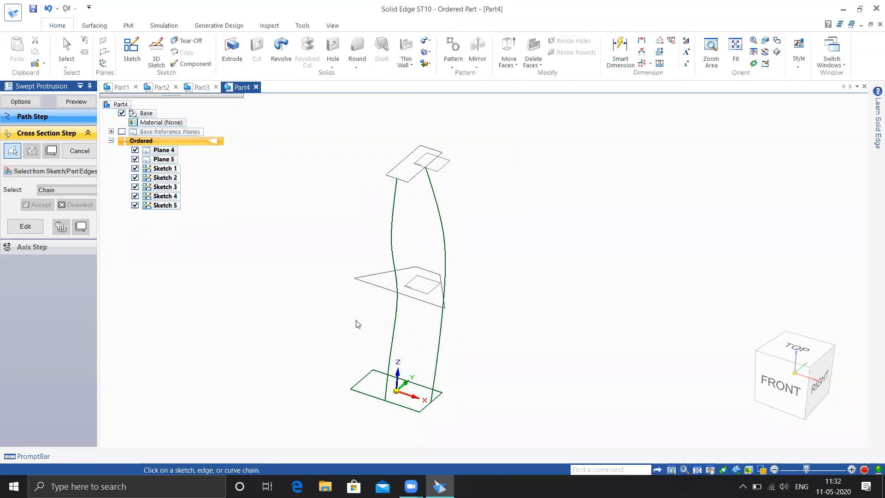
click(361, 285)
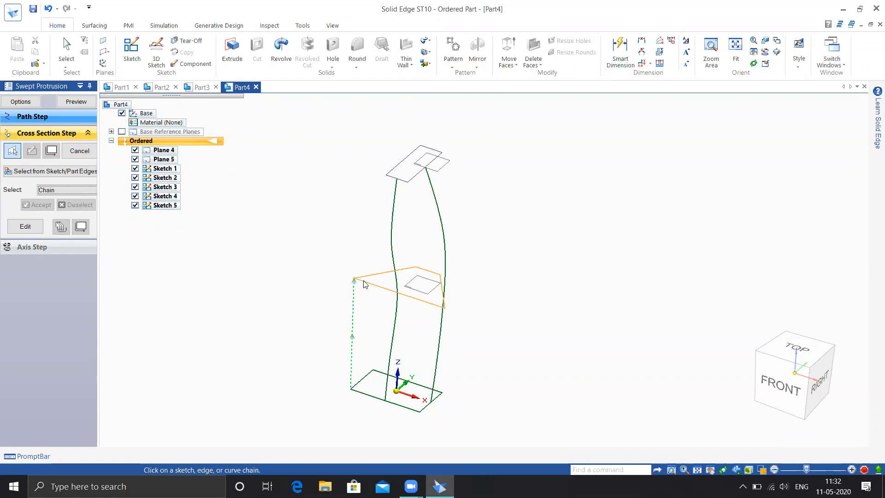
click(356, 279)
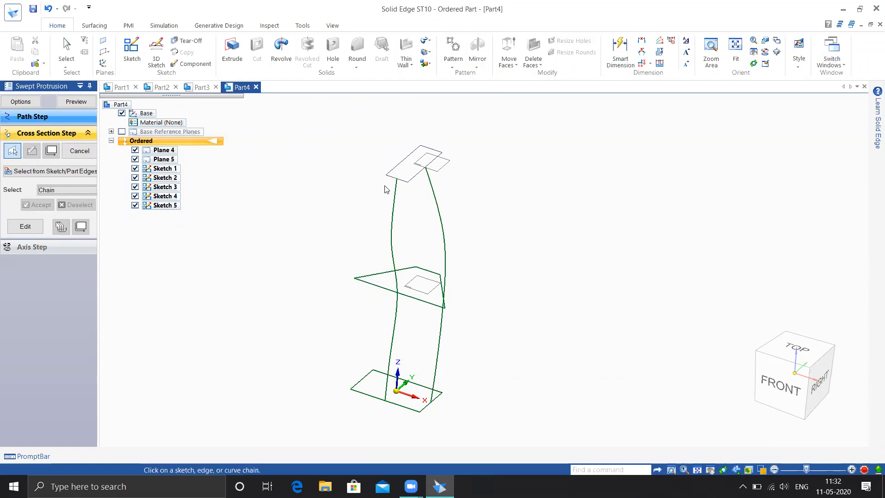
Add the uppermost rectangle as the last cross section and finish the swept protrusion along the guide curves
click(392, 179)
click(77, 101)
middle_drag(267, 327, 207, 303)
middle_drag(121, 302, 265, 288)
middle_drag(302, 228, 362, 243)
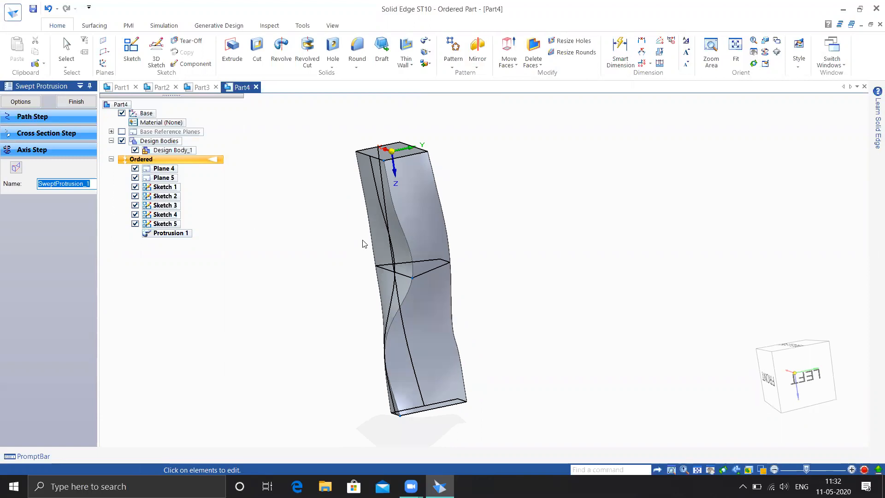
click(80, 101)
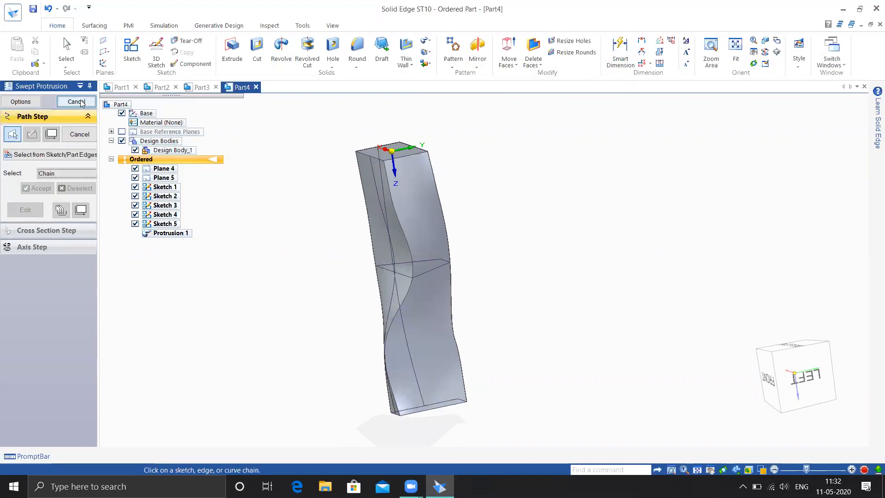
click(80, 101)
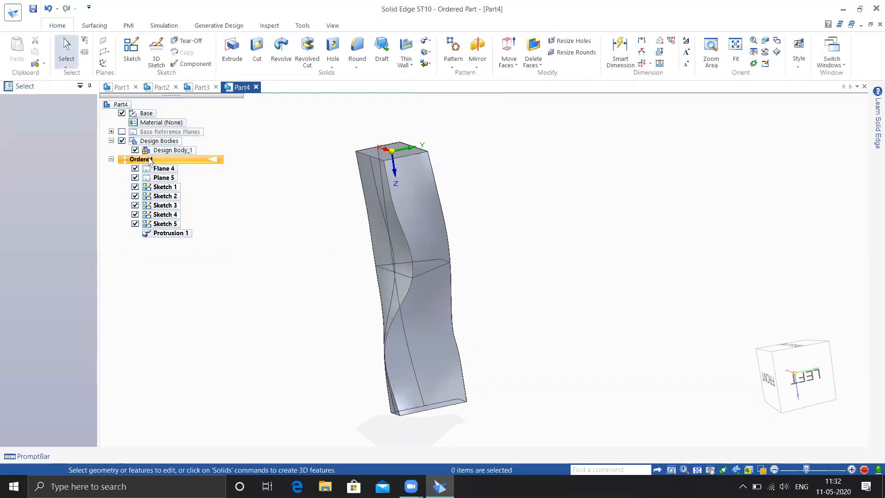
Create a new ISO Metric Part and sketch a rectangle centred on the origin on the horizontal XY plane
click(13, 13)
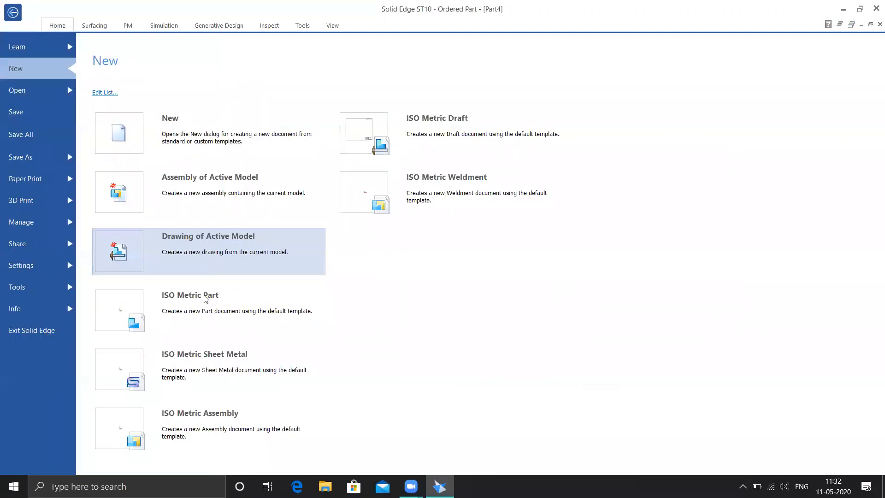
click(205, 304)
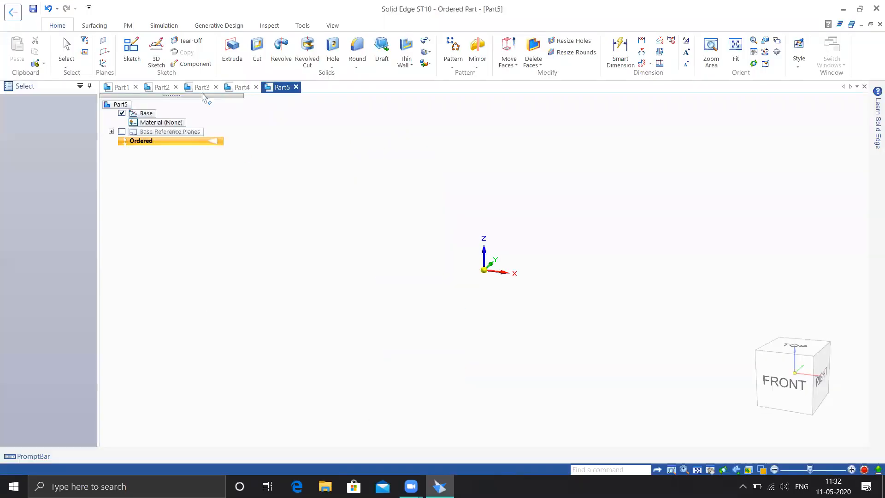
click(132, 50)
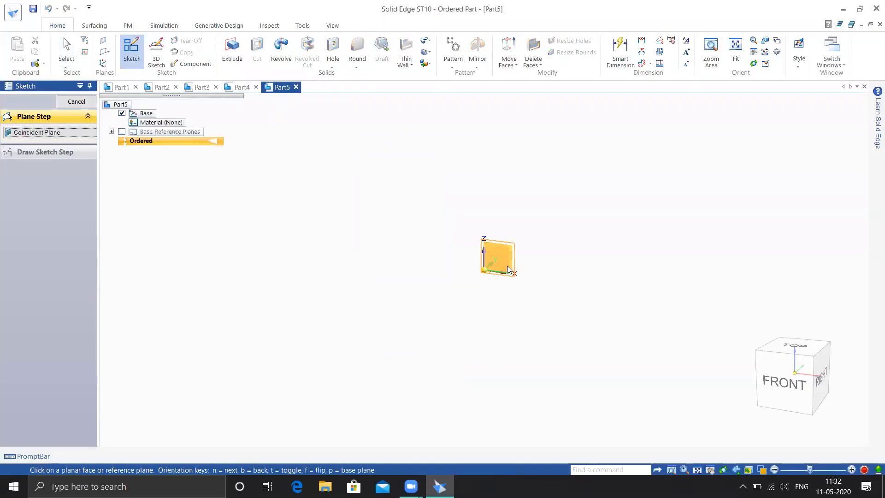
click(515, 271)
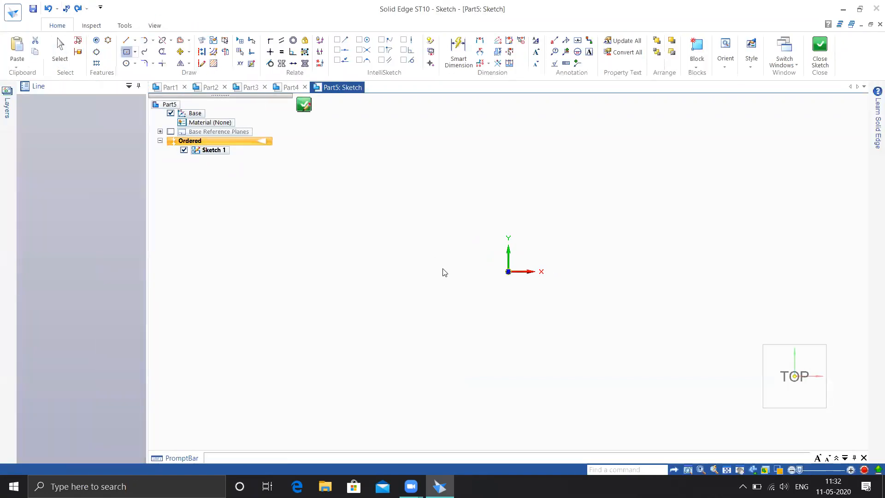
click(508, 271)
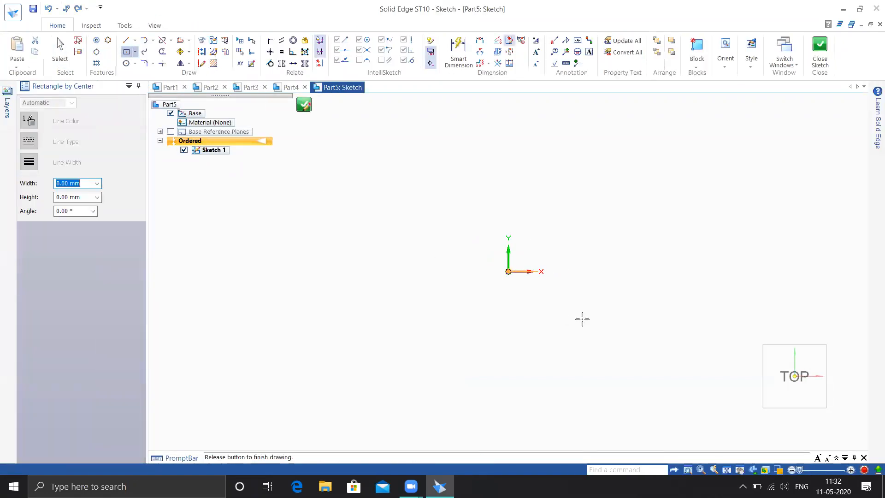
click(598, 336)
click(820, 50)
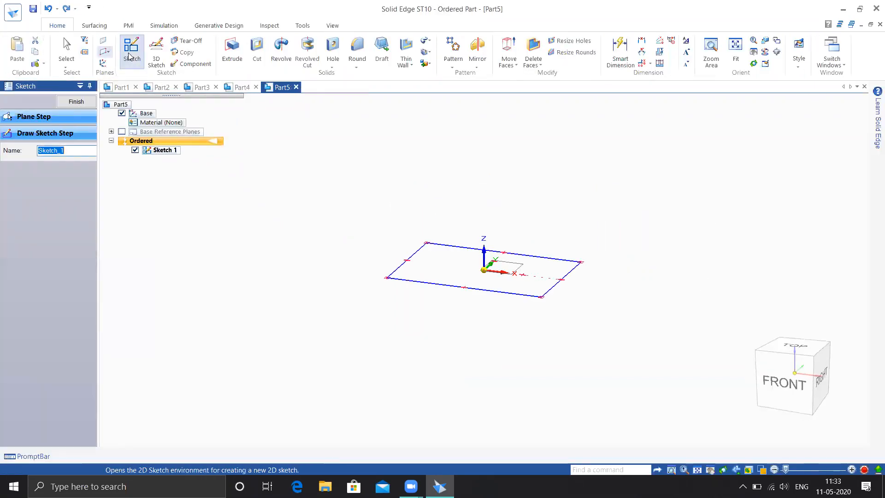
Create two stacked parallel planes, one about 239 mm above the base plane and another about 260 mm above that
click(106, 51)
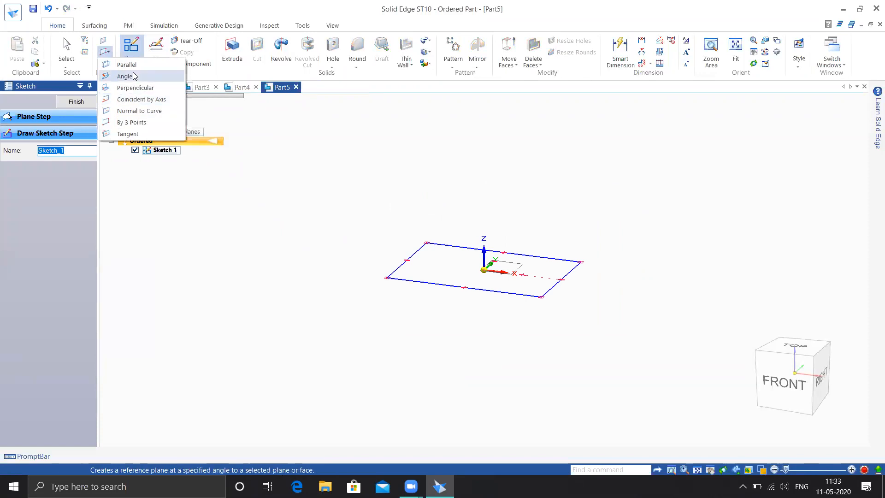
click(124, 63)
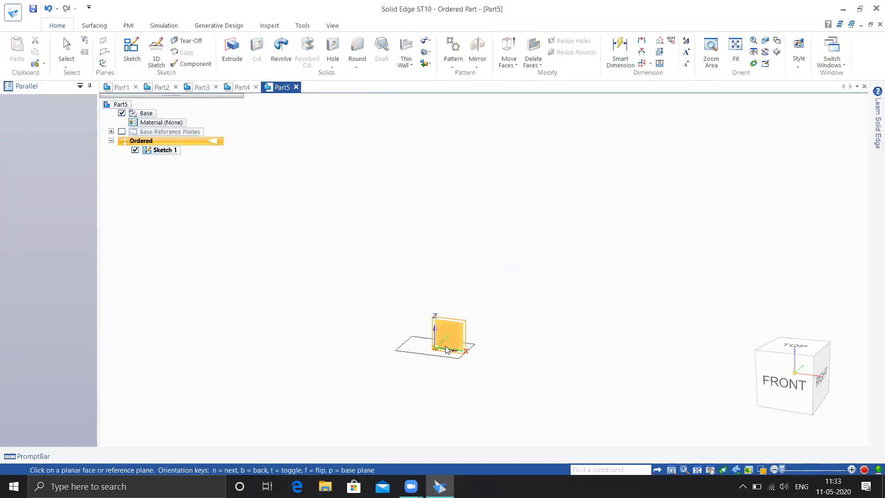
click(461, 349)
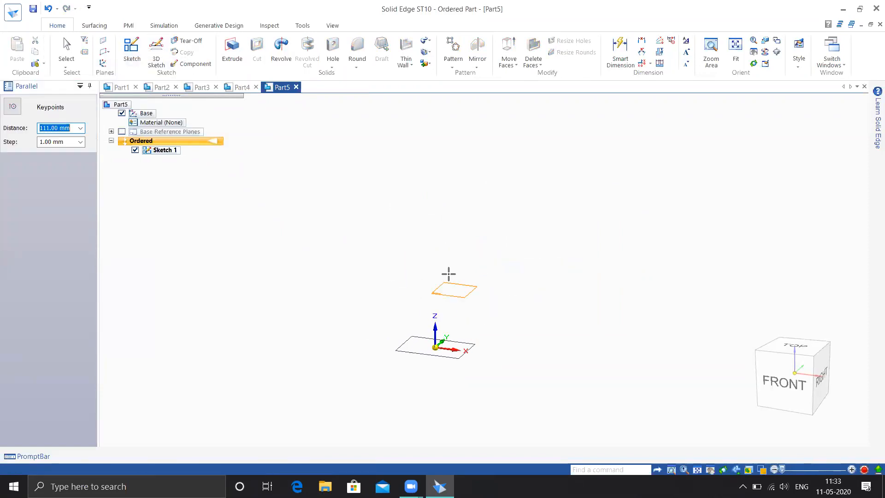
click(451, 229)
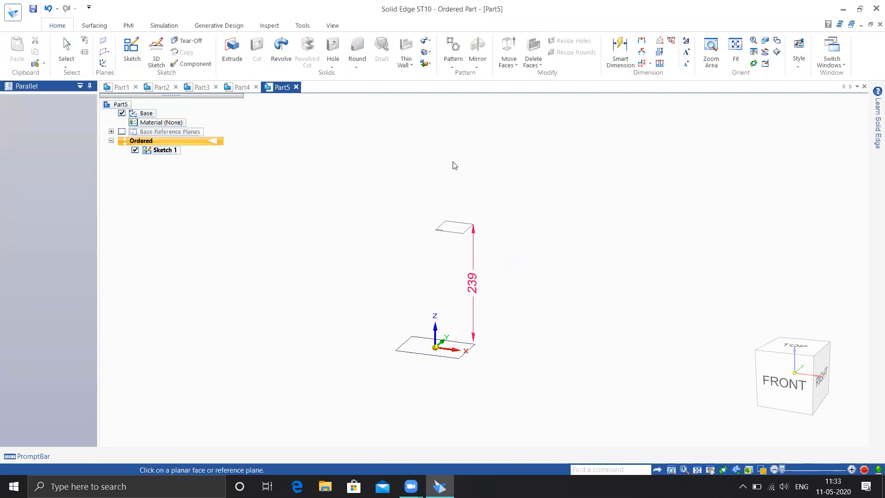
click(454, 234)
click(454, 109)
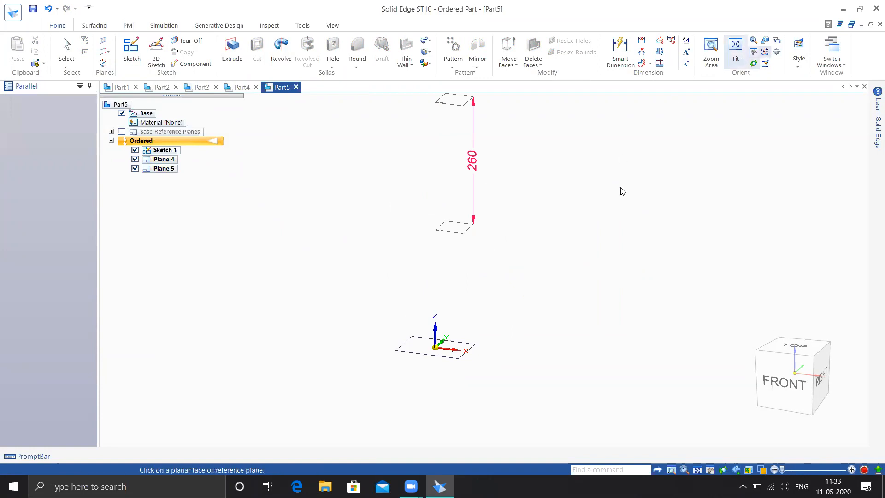
Sketch a circle on the middle parallel plane, centred slightly off the origin and extending just beyond the base rectangle's back edge
click(132, 51)
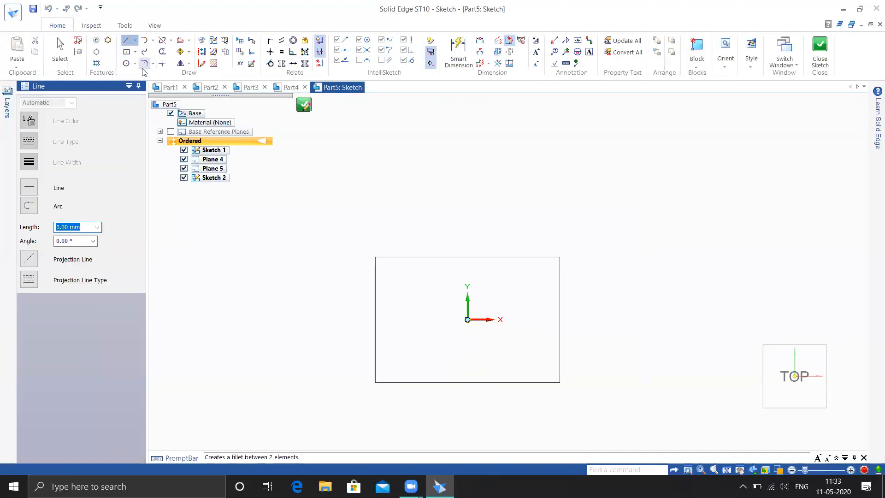
click(126, 64)
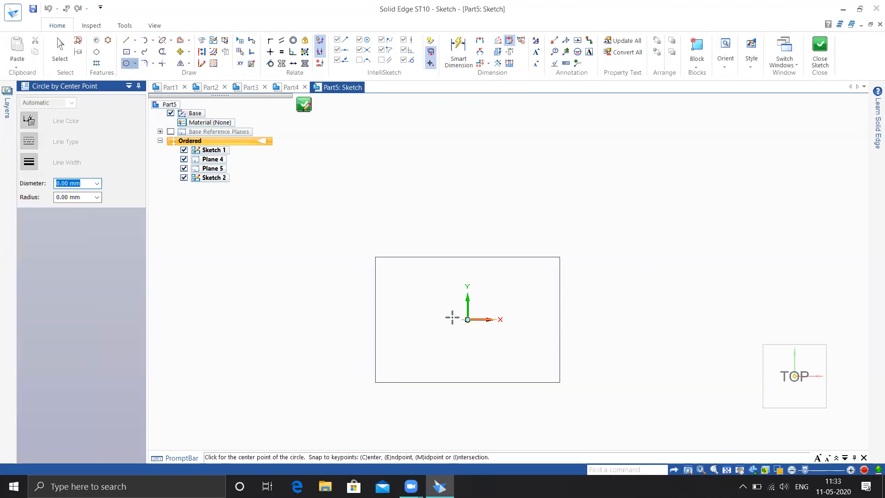
click(460, 303)
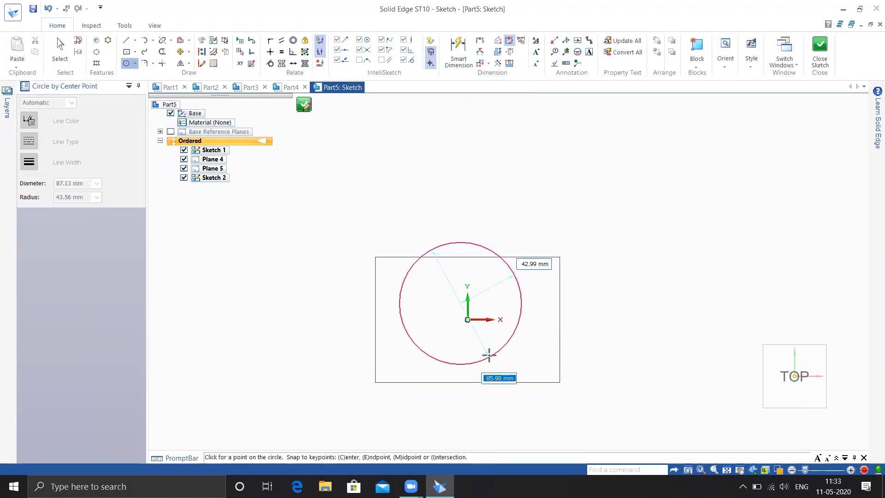
click(500, 349)
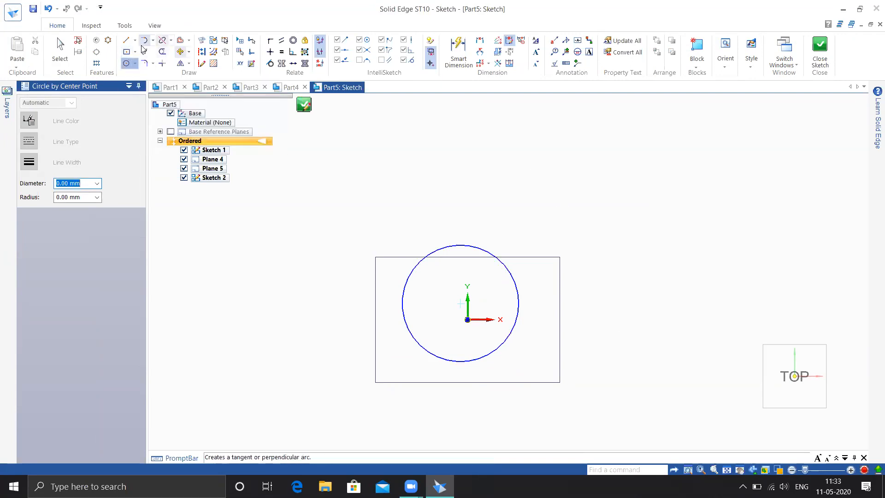
click(128, 64)
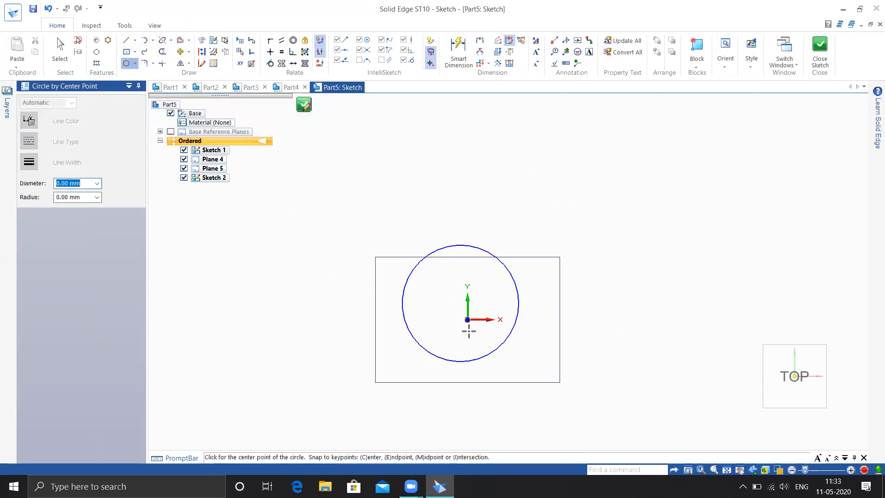
click(480, 309)
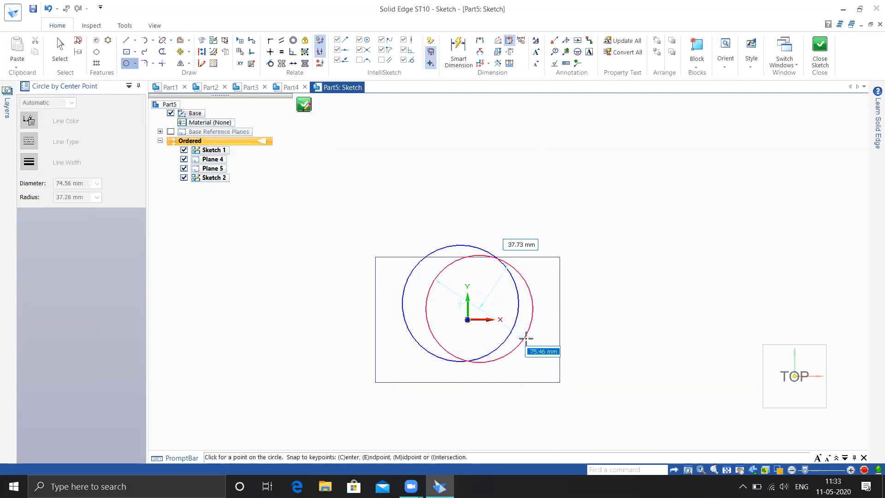
key(Escape)
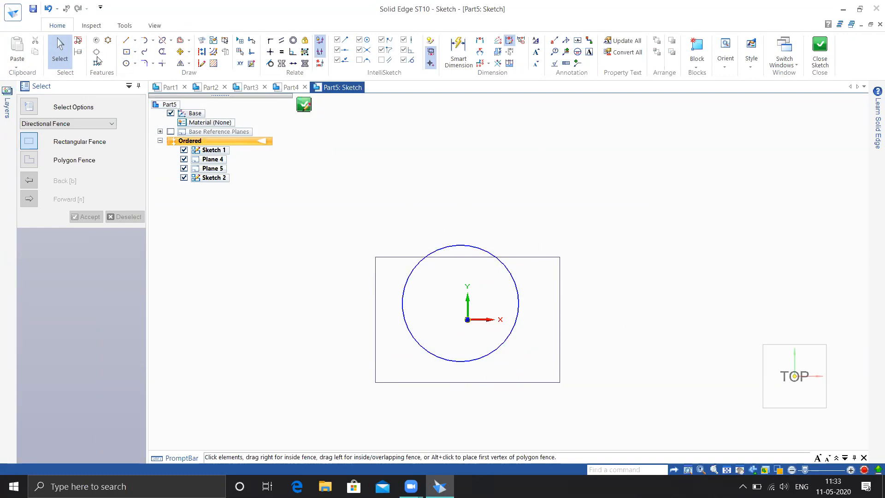
click(171, 40)
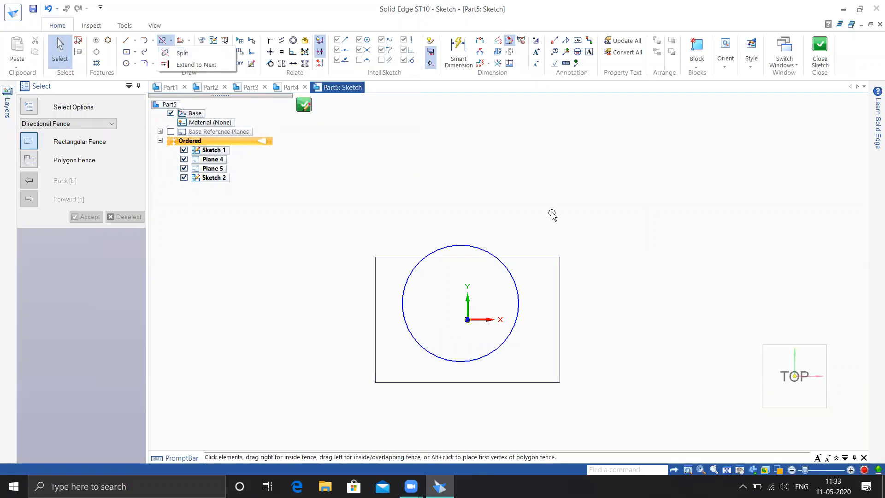
click(536, 194)
Close the circle sketch and sketch a centre-based rectangle near the origin on the uppermost plane, longer in Y than in X
click(821, 47)
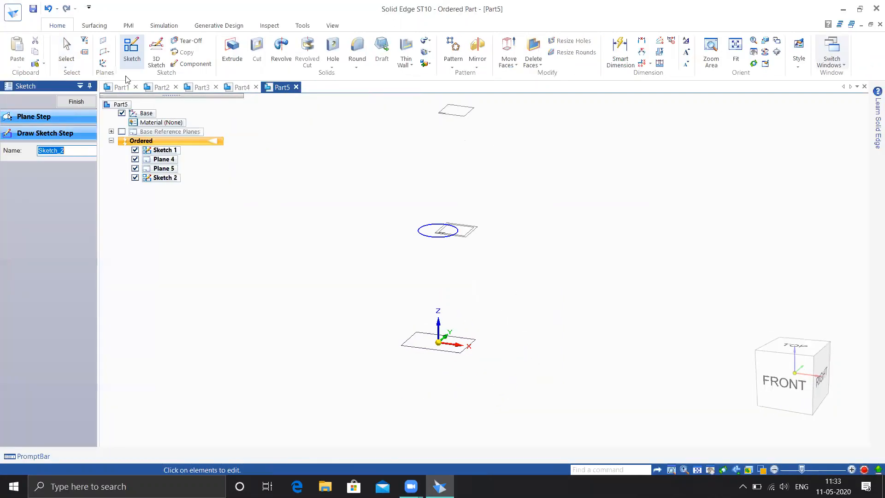
click(463, 115)
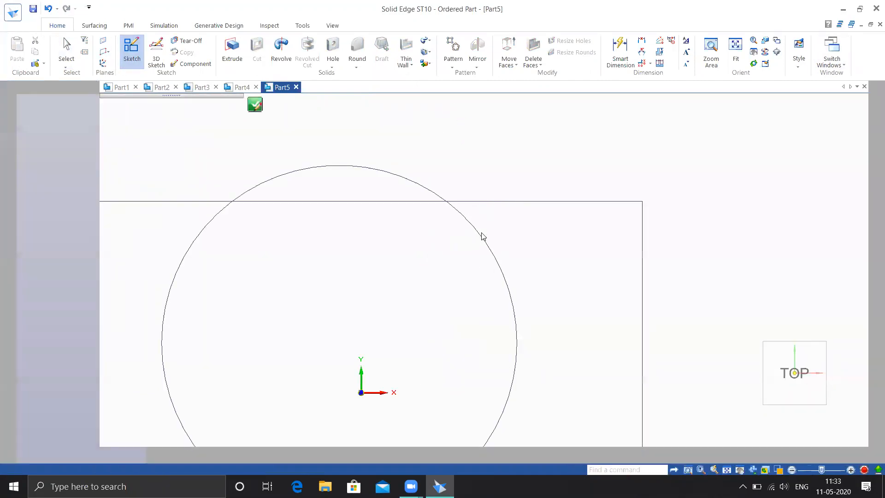
click(127, 56)
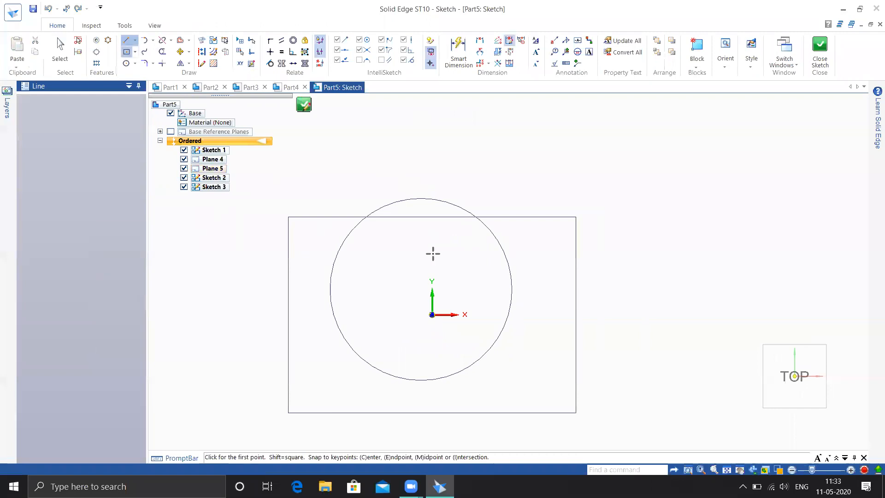
click(447, 304)
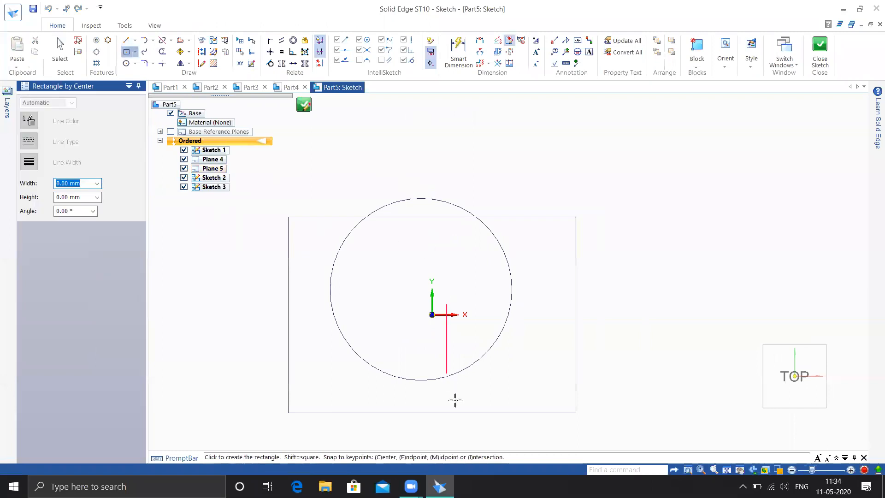
click(521, 442)
click(812, 73)
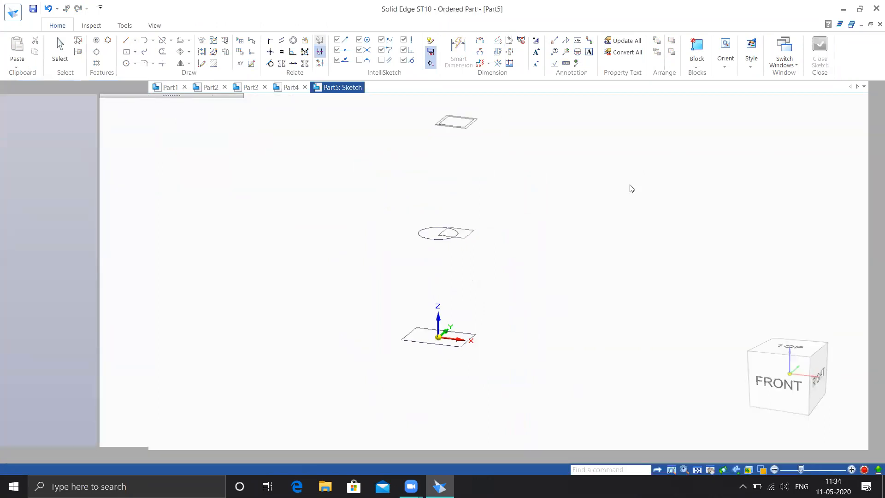
click(70, 105)
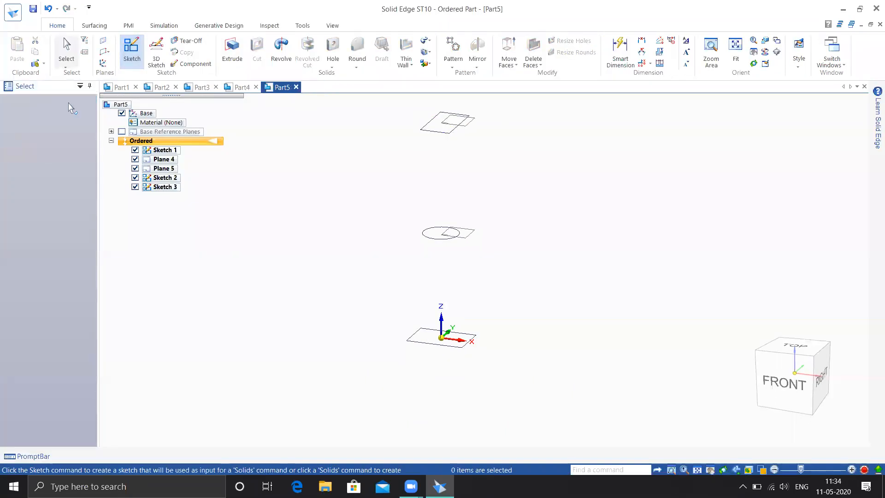
mouse_move(355, 249)
middle_down()
mouse_move(360, 258)
mouse_move(400, 263)
mouse_move(391, 273)
middle_up()
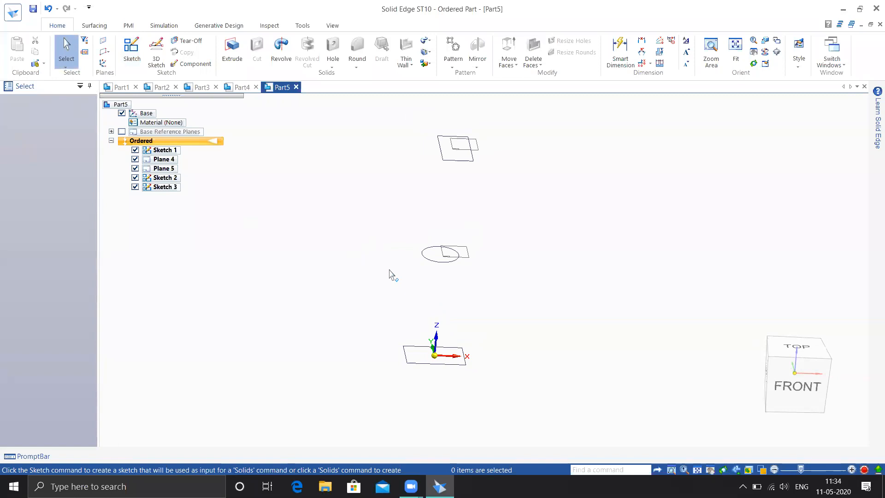
click(425, 41)
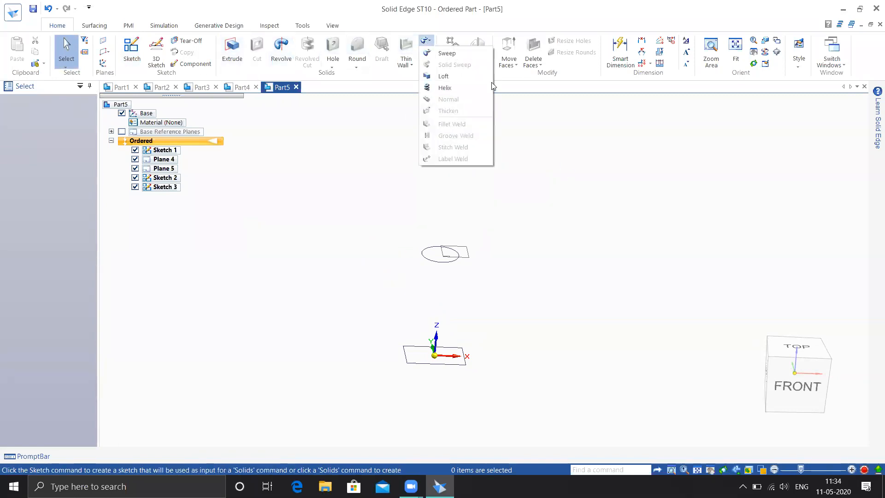
click(446, 53)
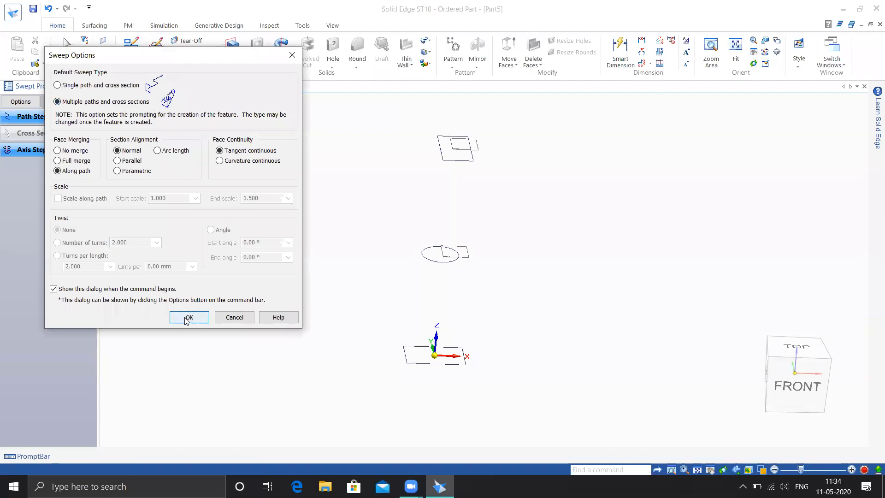
click(187, 318)
click(77, 103)
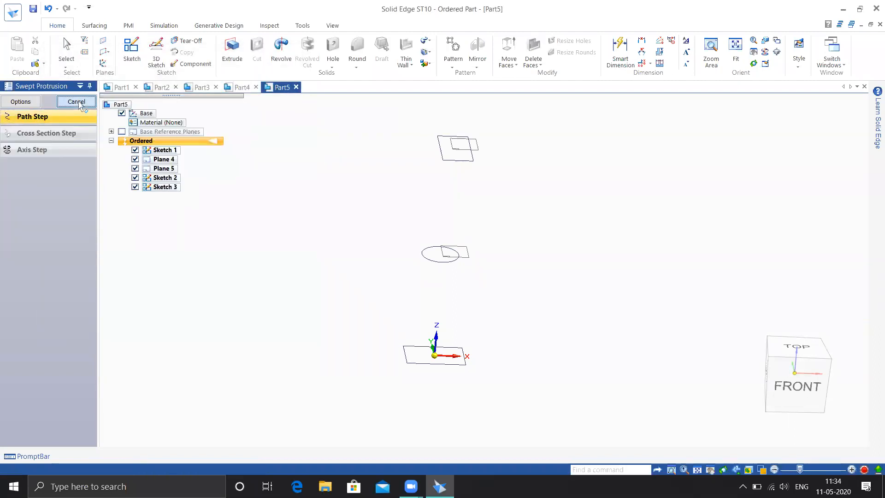
click(132, 51)
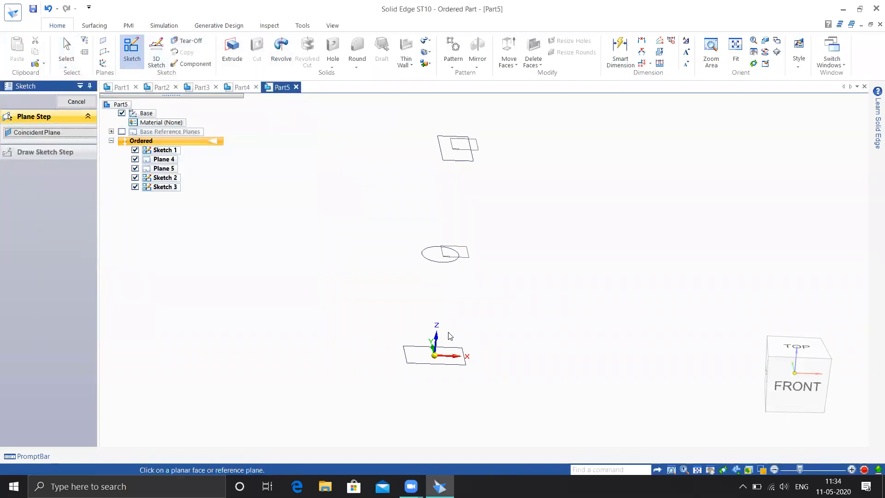
mouse_move(446, 343)
middle_down()
mouse_move(494, 291)
mouse_move(478, 292)
middle_up()
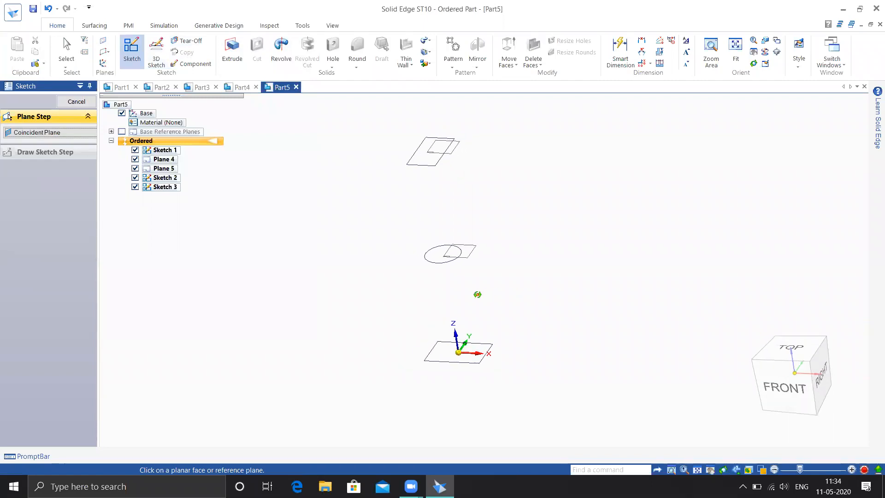
mouse_move(461, 337)
middle_down()
mouse_move(392, 291)
mouse_move(89, 139)
middle_up()
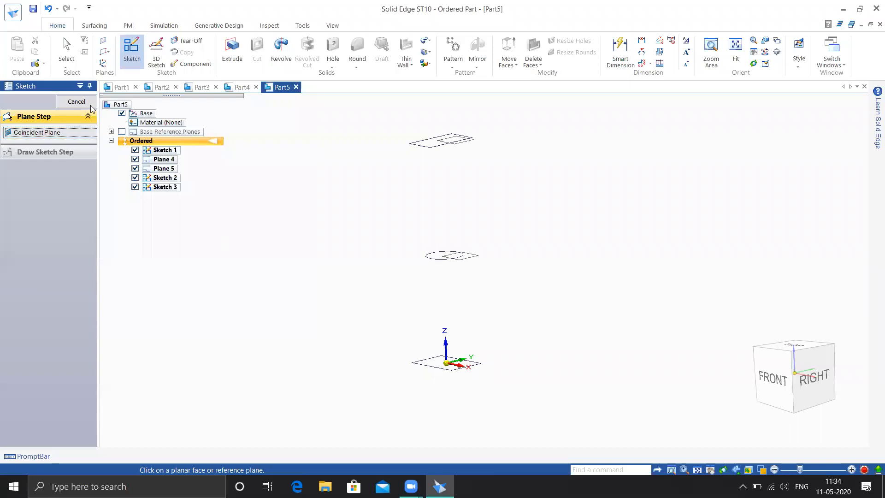
click(77, 102)
shift+middle_drag(460, 249, 481, 338)
click(135, 51)
click(133, 51)
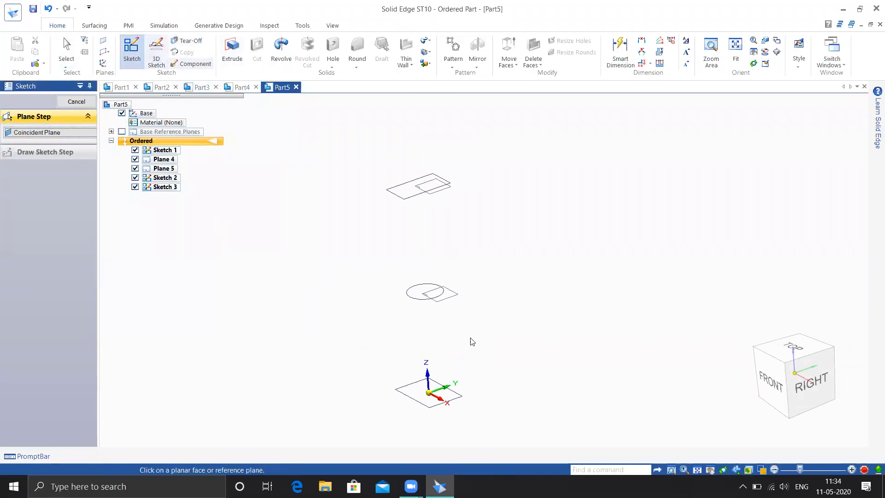
click(36, 136)
click(36, 146)
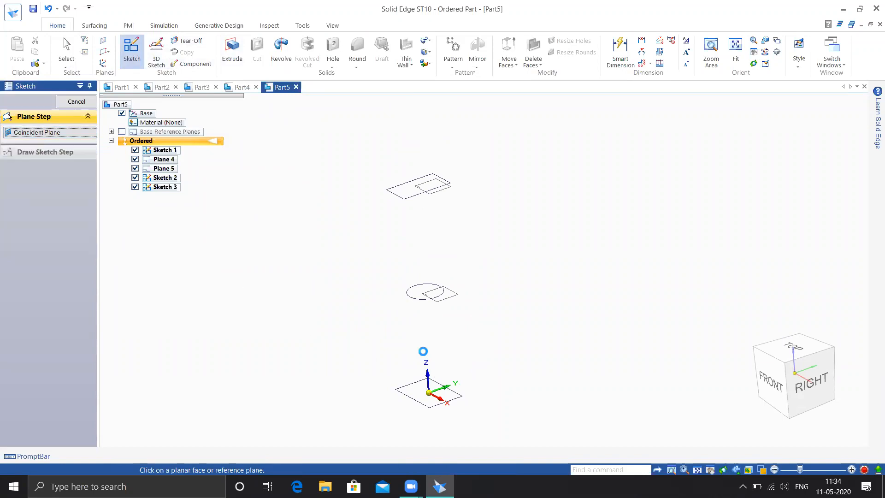
key(Escape)
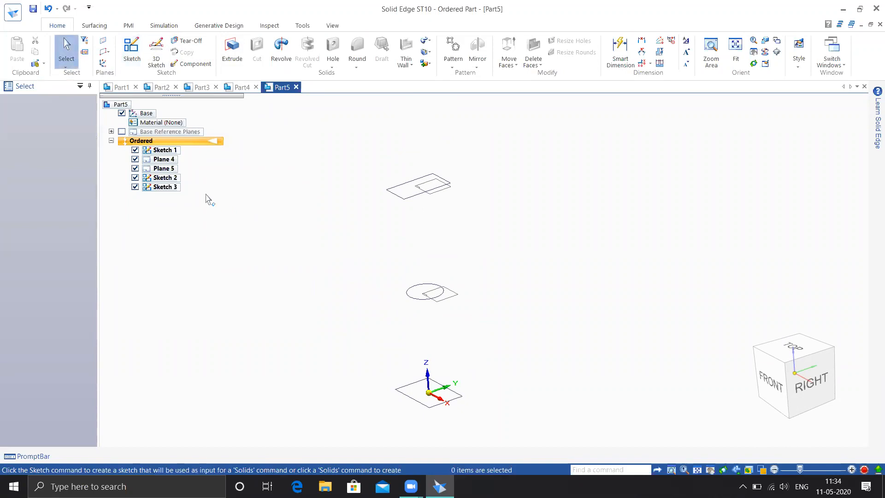
click(132, 50)
scroll(438, 387, up, 3)
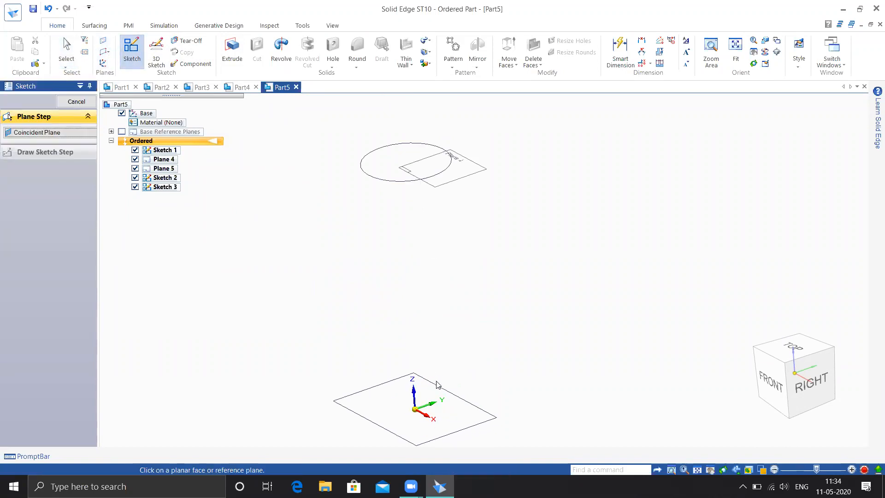
click(75, 104)
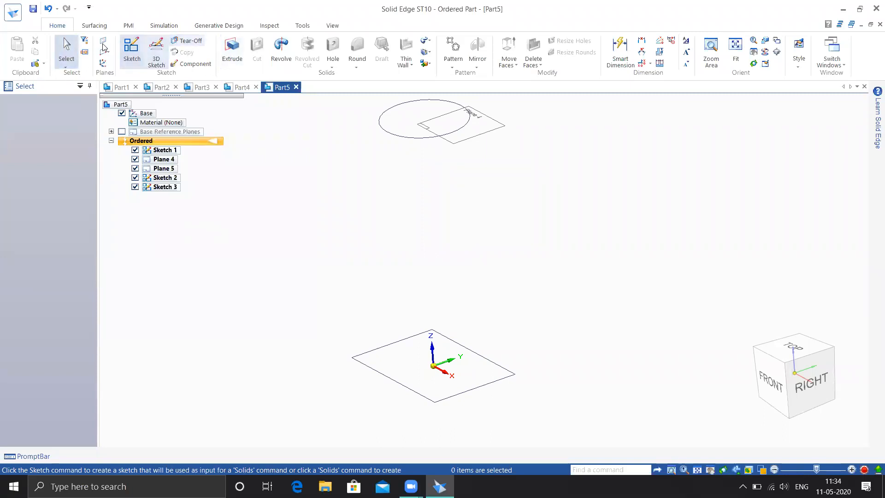
Sketch a smooth curve on the vertical YZ plane through the +Y ends of the base rectangle, middle circle and uppermost rectangle
click(132, 54)
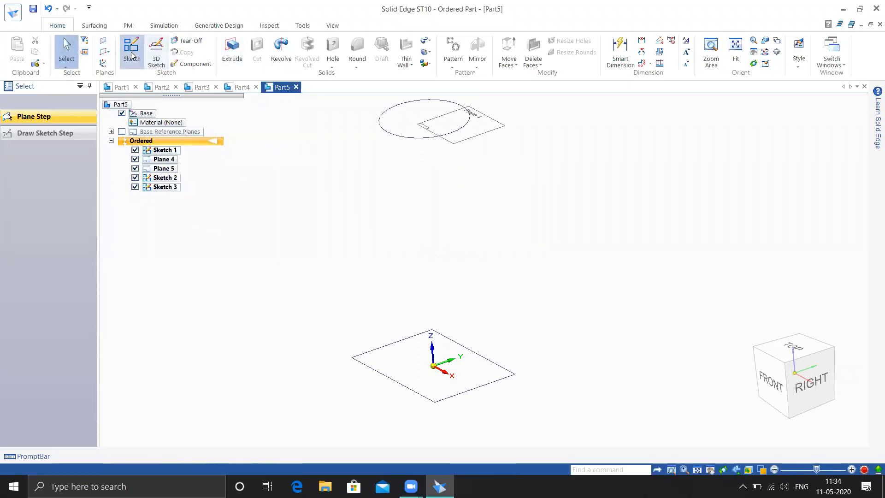
click(445, 364)
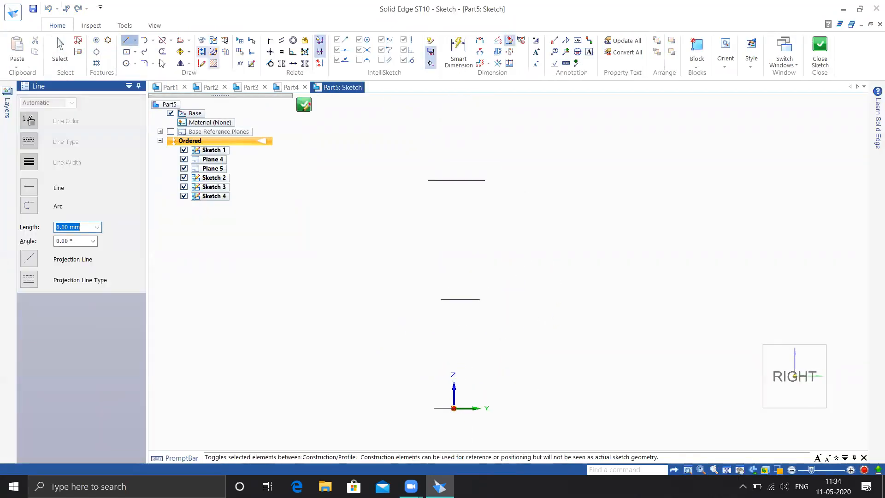
click(145, 52)
mouse_move(502, 300)
middle_down()
mouse_move(478, 312)
mouse_move(472, 339)
middle_up()
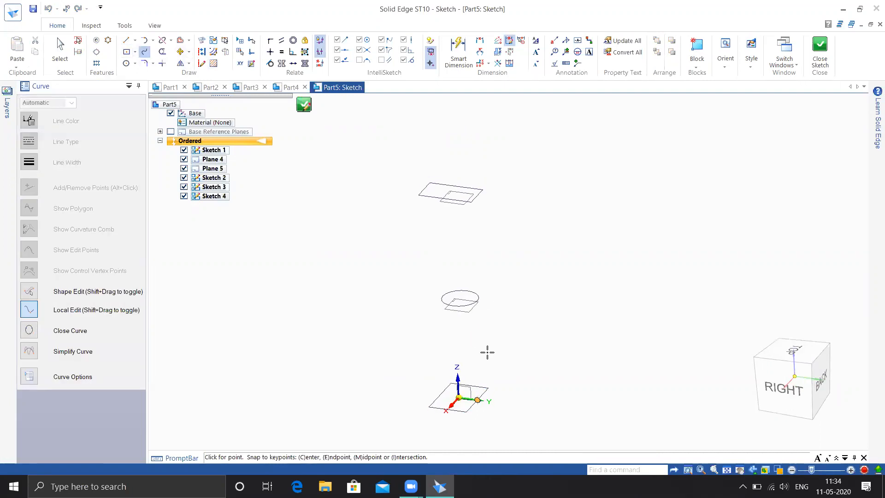
click(478, 401)
scroll(483, 308, up, 5)
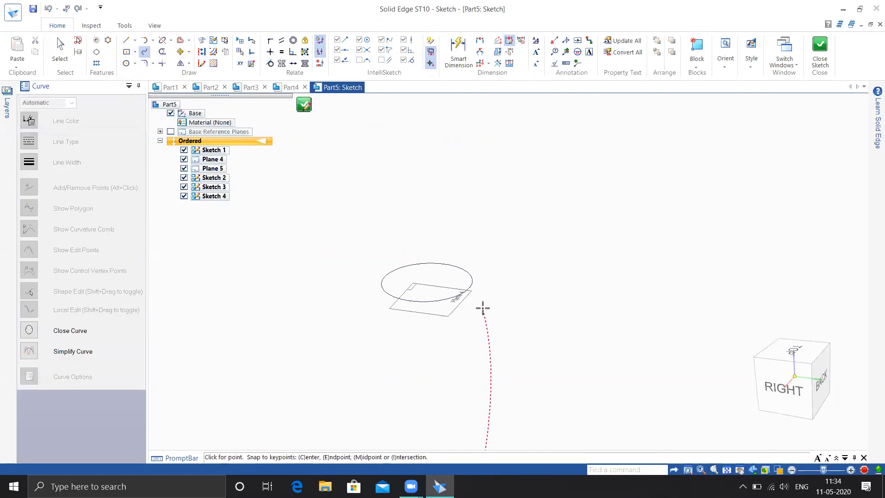
scroll(474, 293, up, 2)
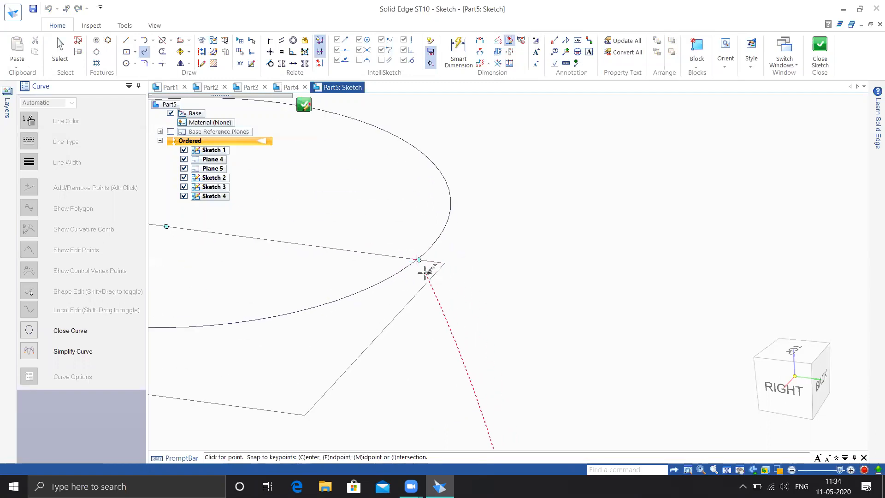
click(416, 259)
scroll(442, 232, down, 5)
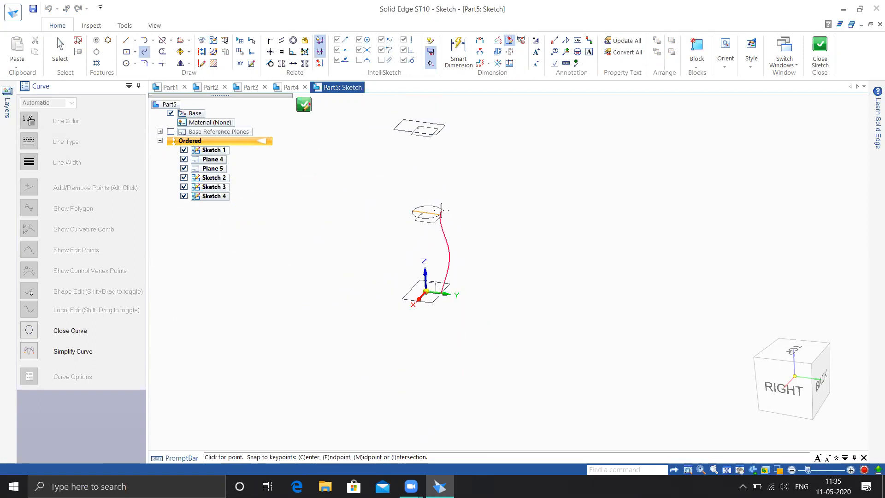
scroll(435, 123, up, 3)
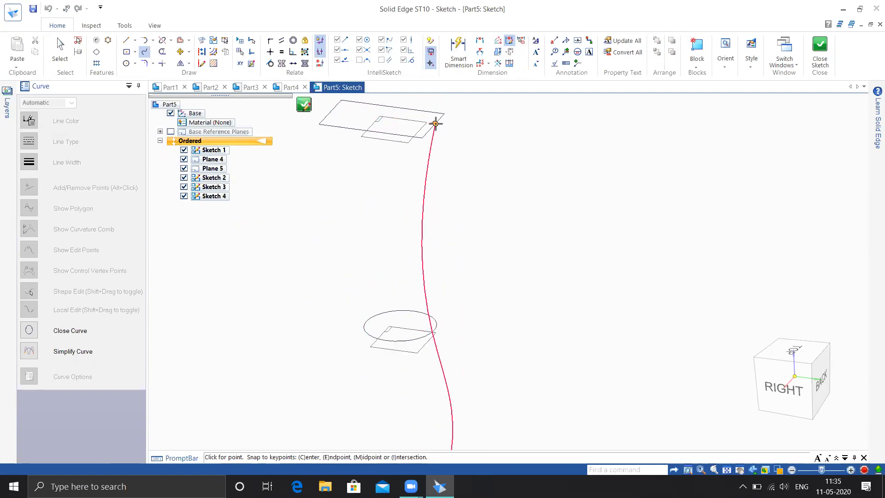
click(440, 129)
key(Escape)
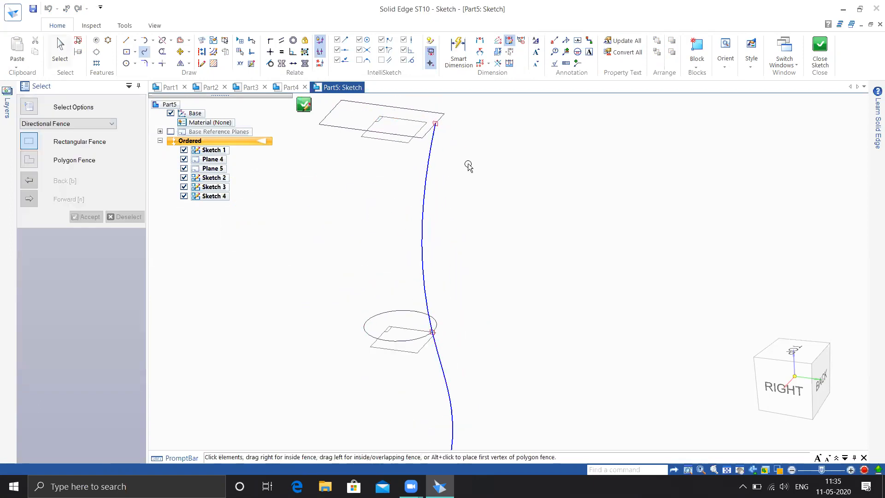
click(820, 55)
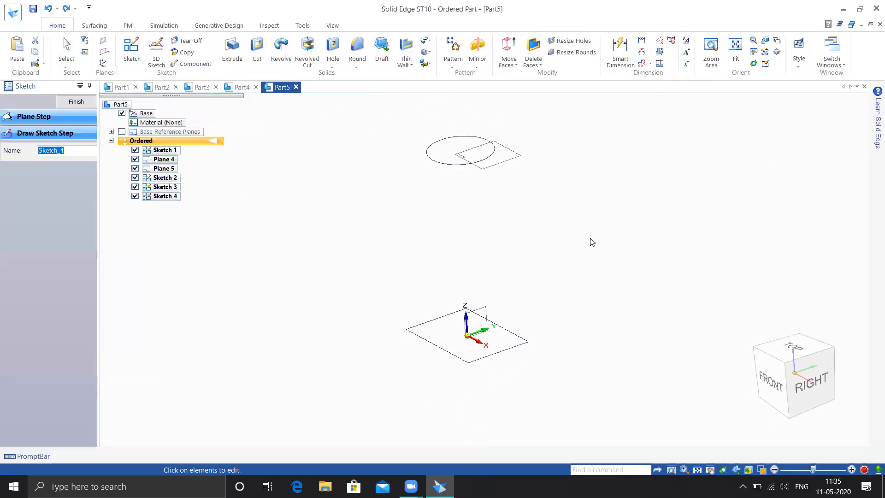
Add a second curve to the YZ-plane path sketch, joining the -Y ends of the uppermost rectangle, circle and base rectangle, and close the sketch
click(38, 134)
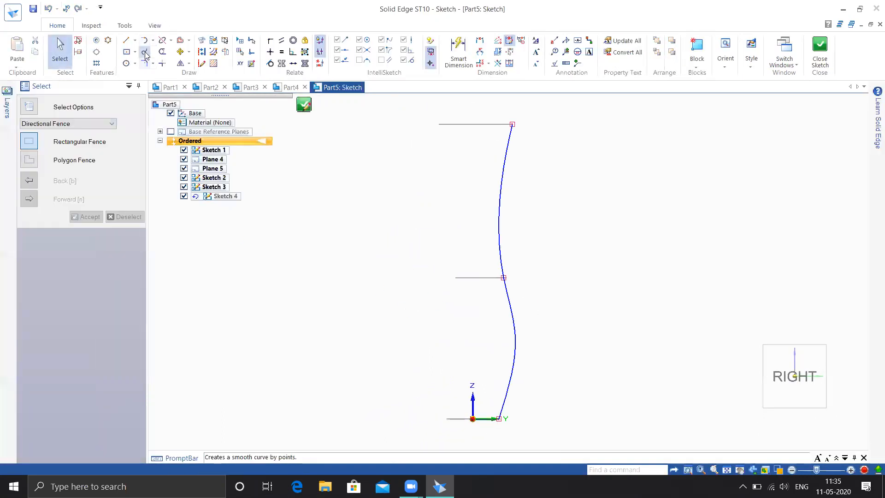
click(145, 55)
click(512, 124)
click(439, 124)
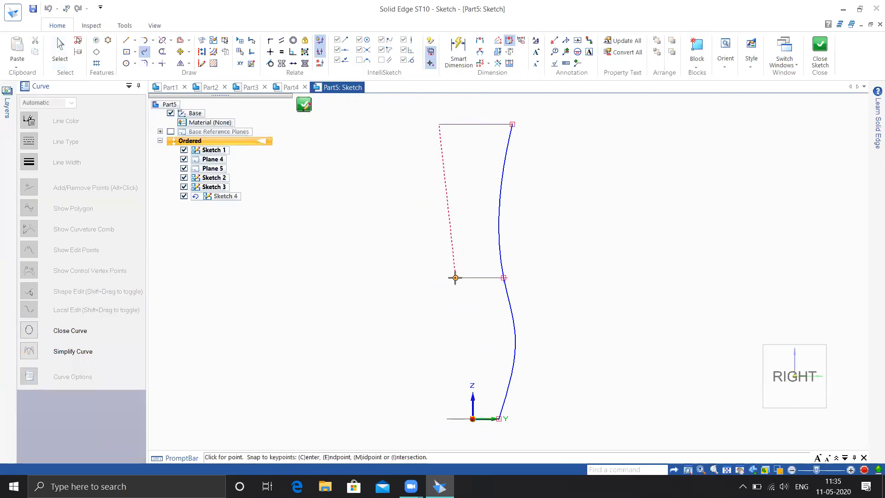
scroll(455, 301, up, 5)
click(454, 243)
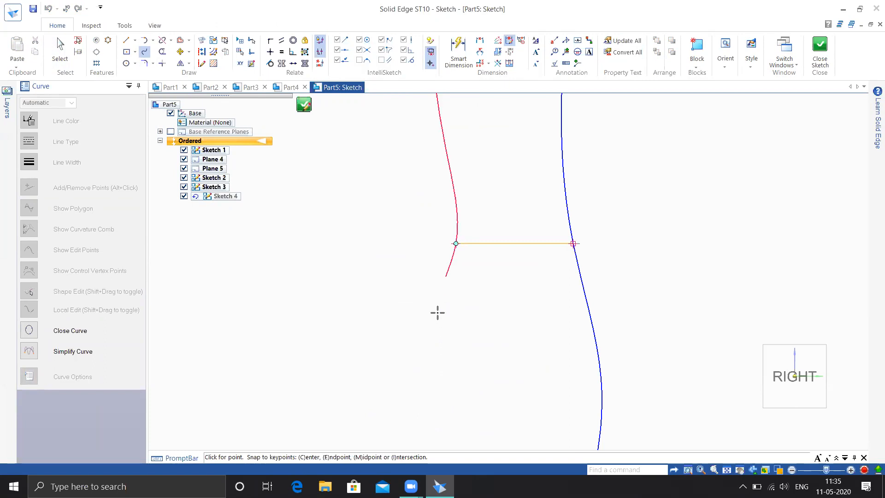
scroll(438, 317, down, 7)
click(436, 388)
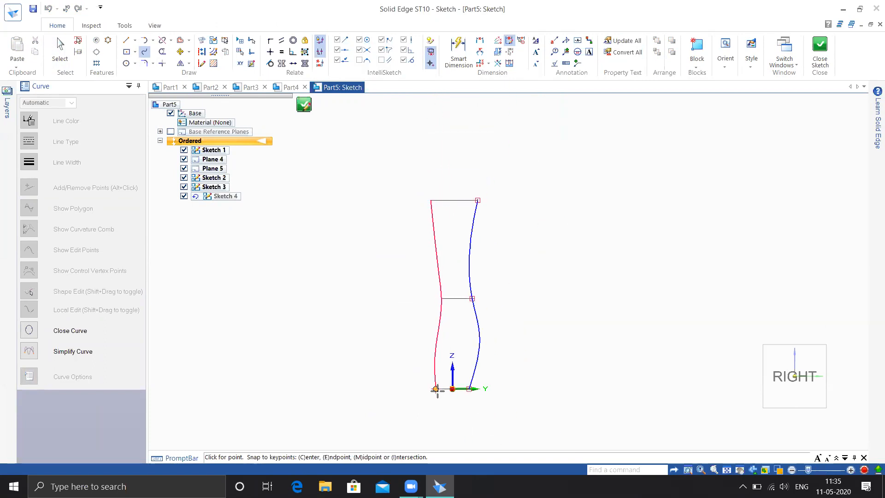
right_click(646, 340)
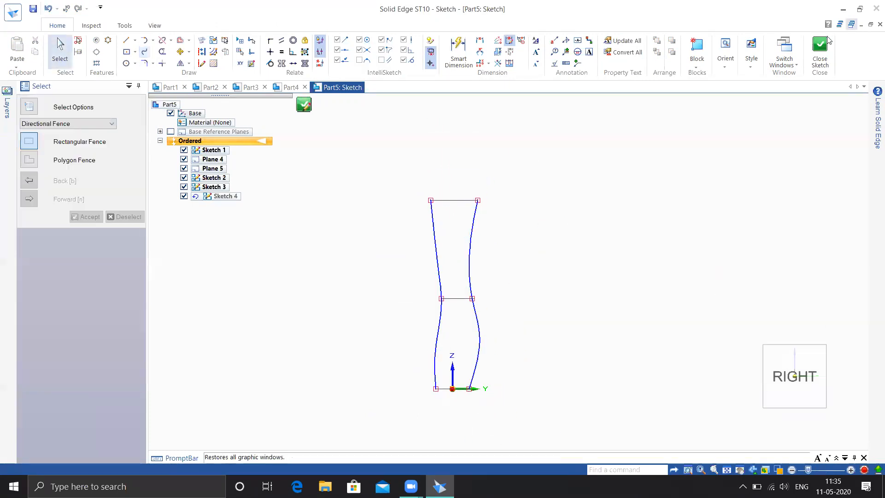
click(817, 53)
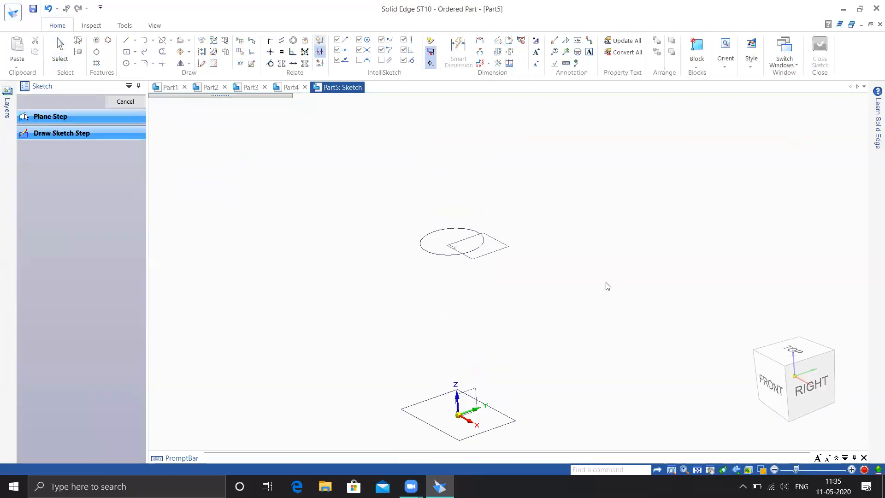
click(76, 101)
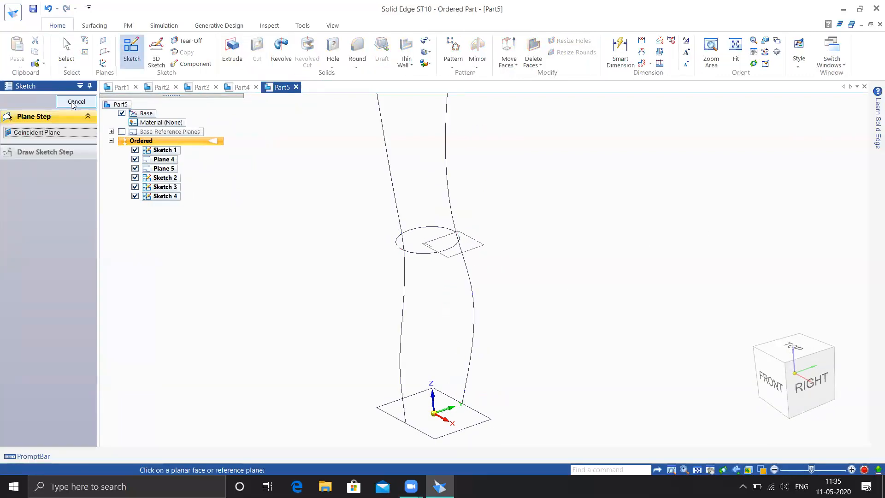
click(76, 102)
scroll(388, 311, up, 4)
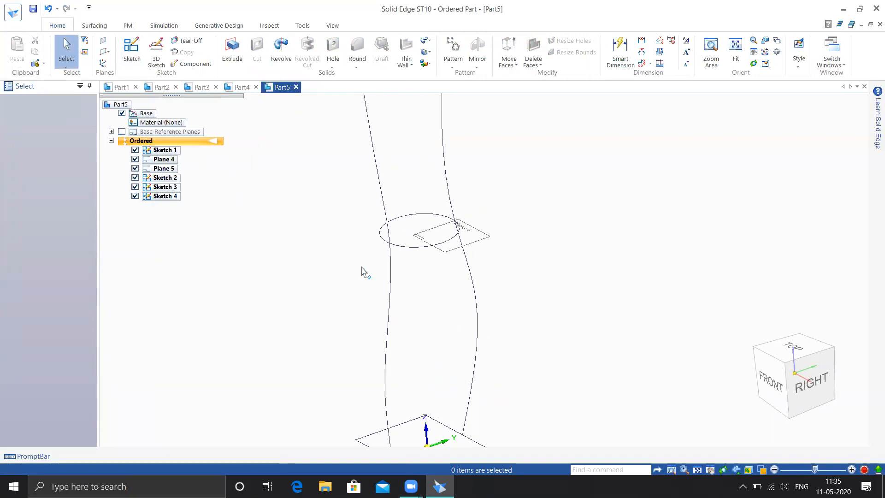
scroll(342, 261, down, 5)
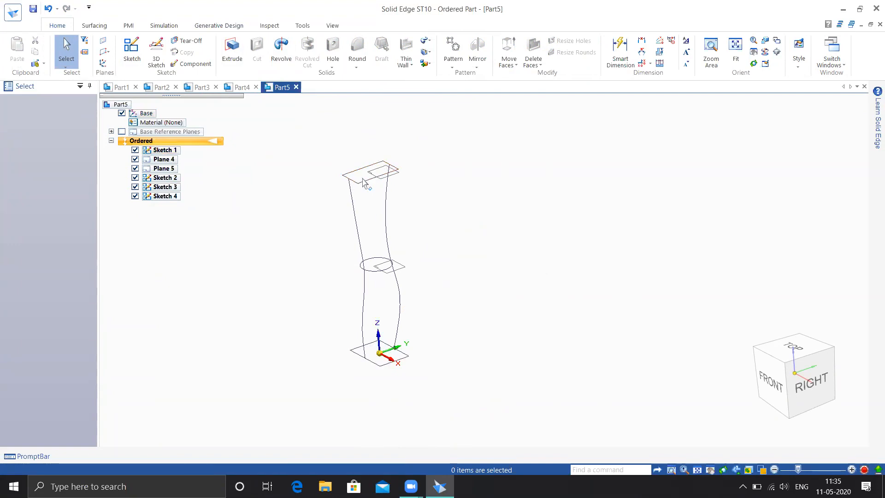
click(426, 41)
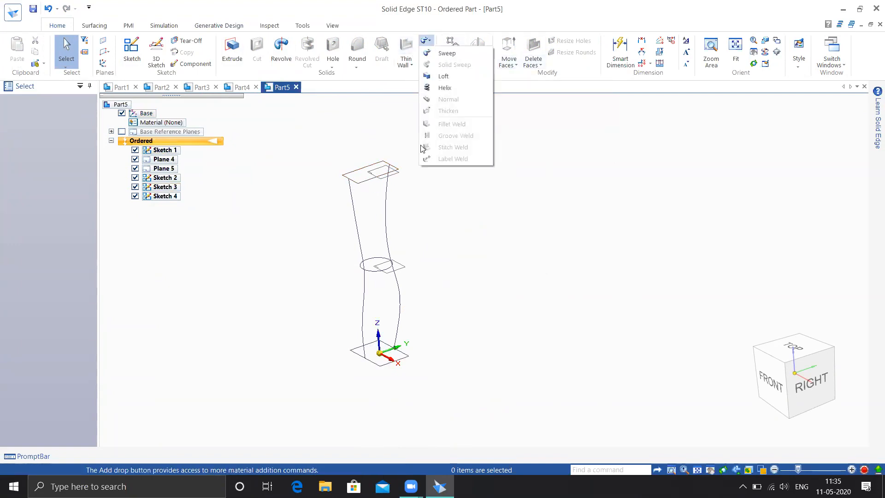
click(445, 54)
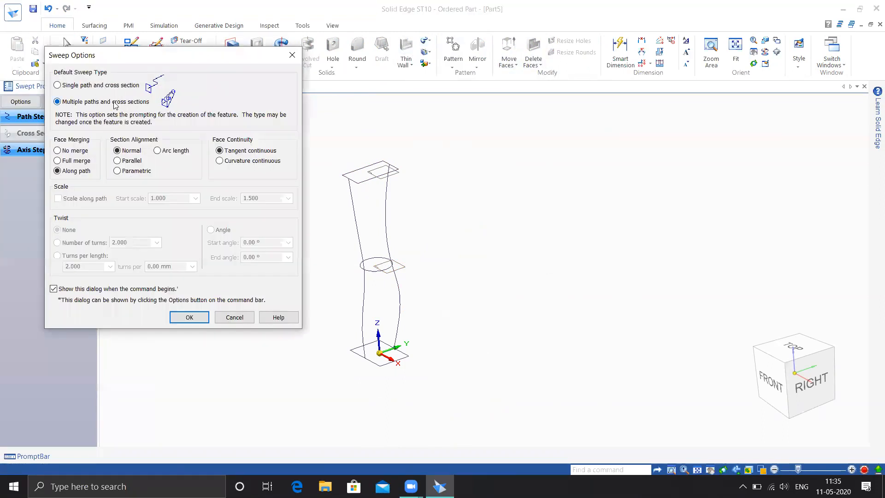
click(188, 318)
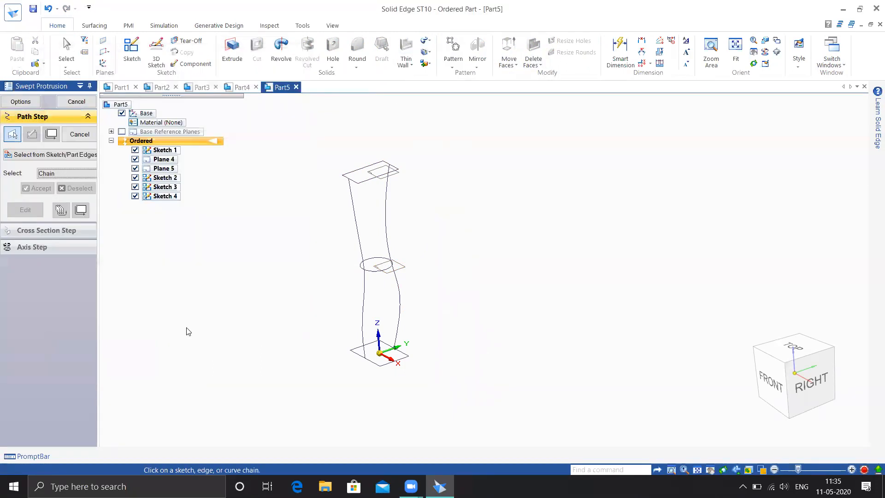
click(377, 370)
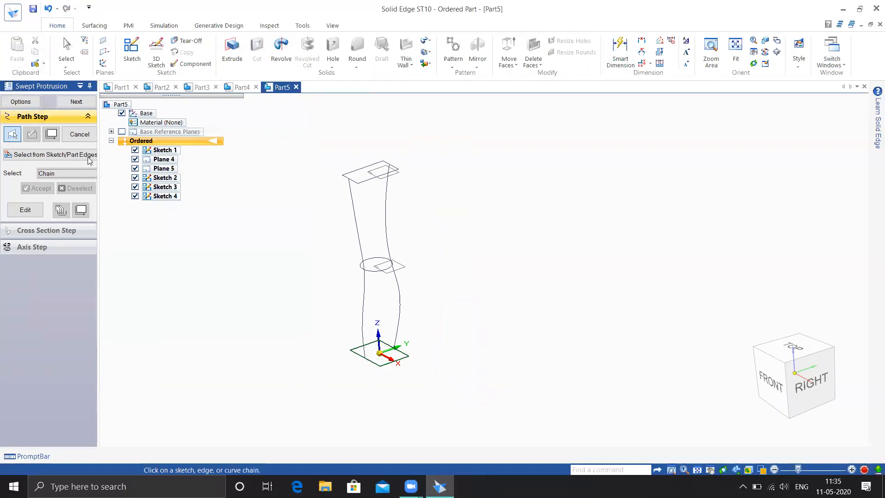
key(Escape)
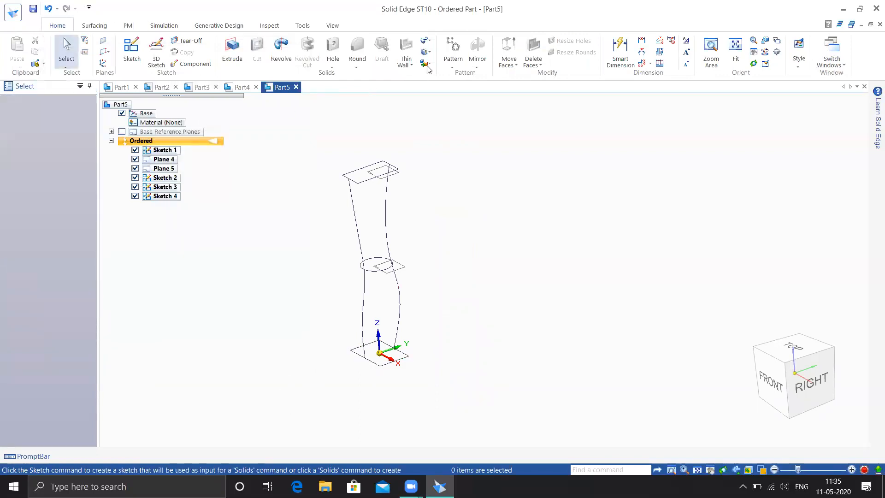
Start a swept protrusion with multiple paths and cross sections, and accept the two YZ-plane curves as separate paths
click(428, 43)
click(444, 54)
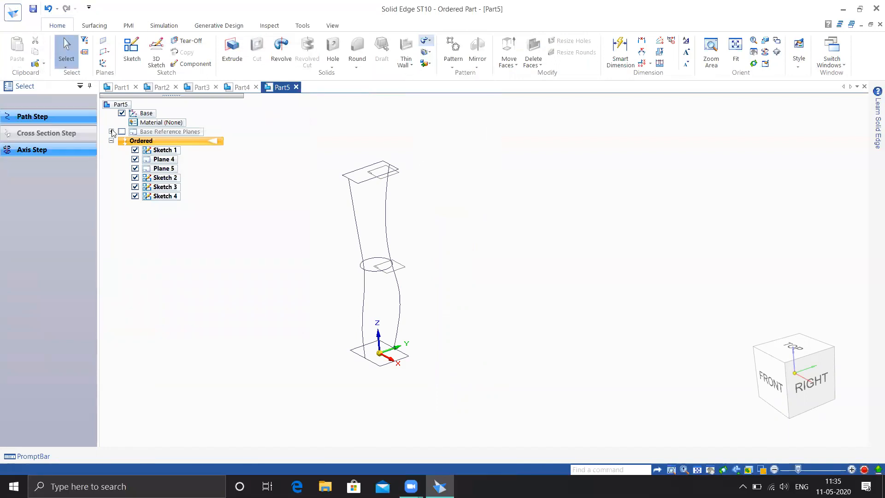
click(189, 317)
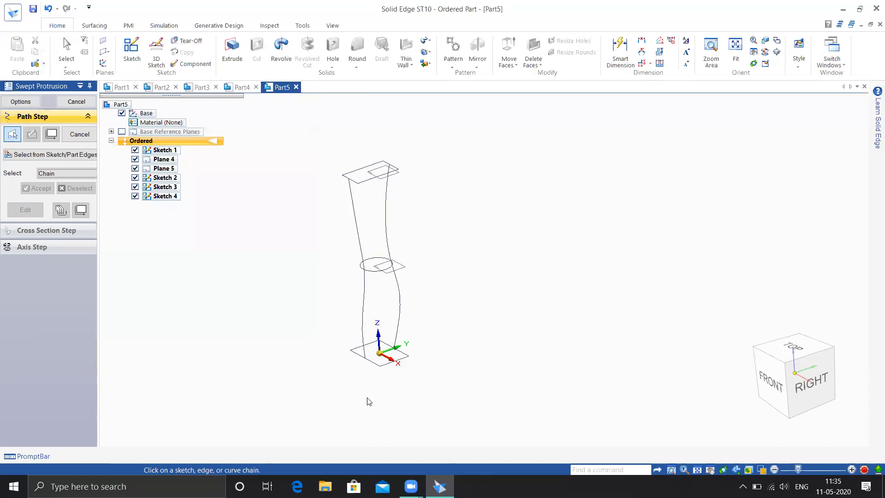
click(364, 353)
right_click(432, 371)
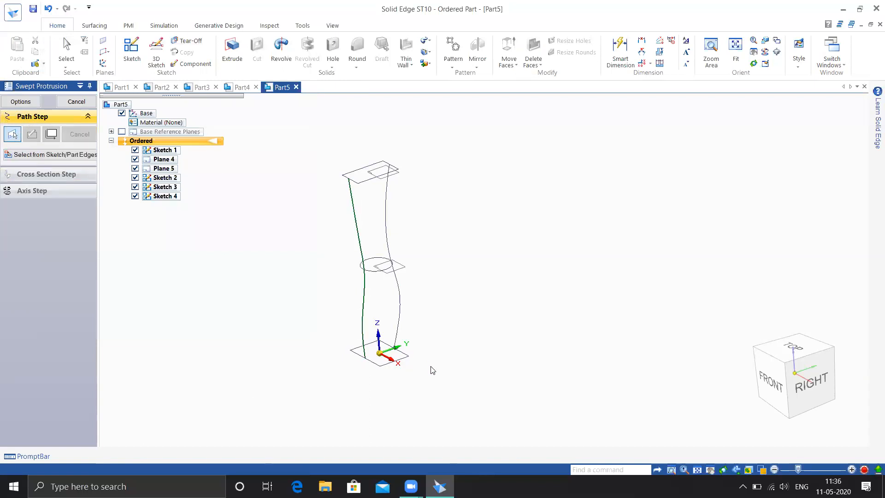
click(399, 335)
right_click(233, 307)
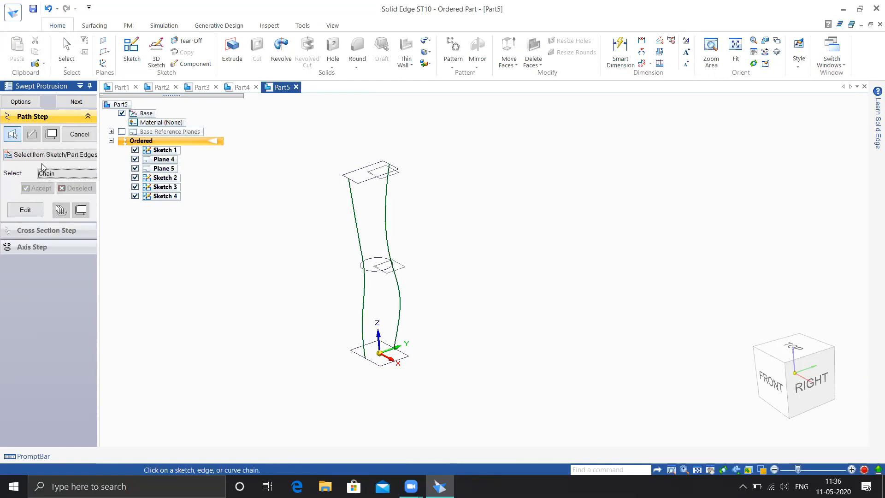
click(72, 102)
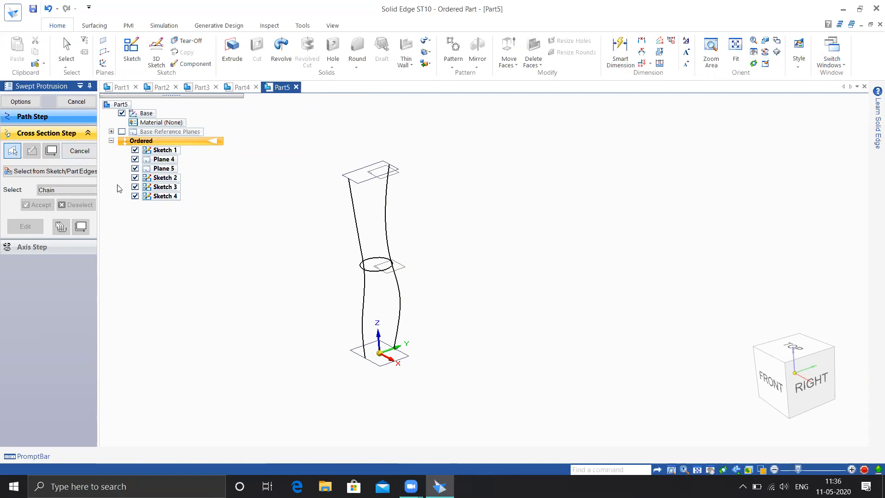
middle_click(291, 255)
scroll(345, 180, up, 2)
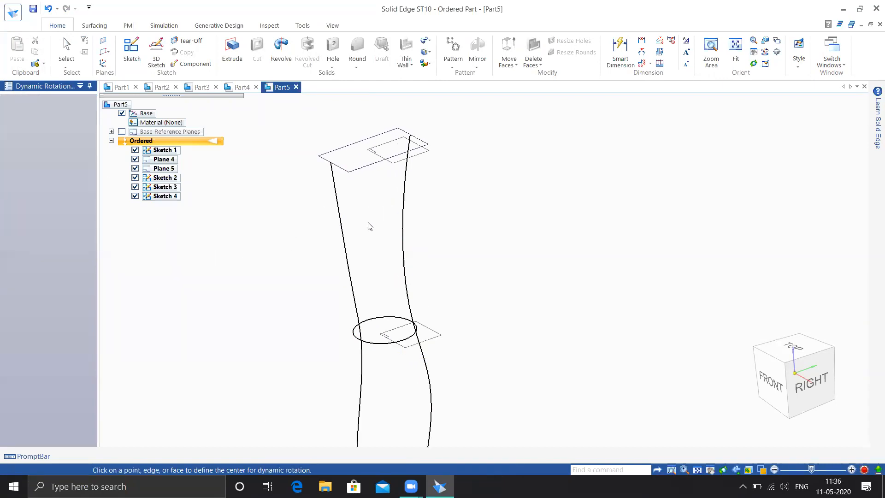
scroll(368, 225, down, 2)
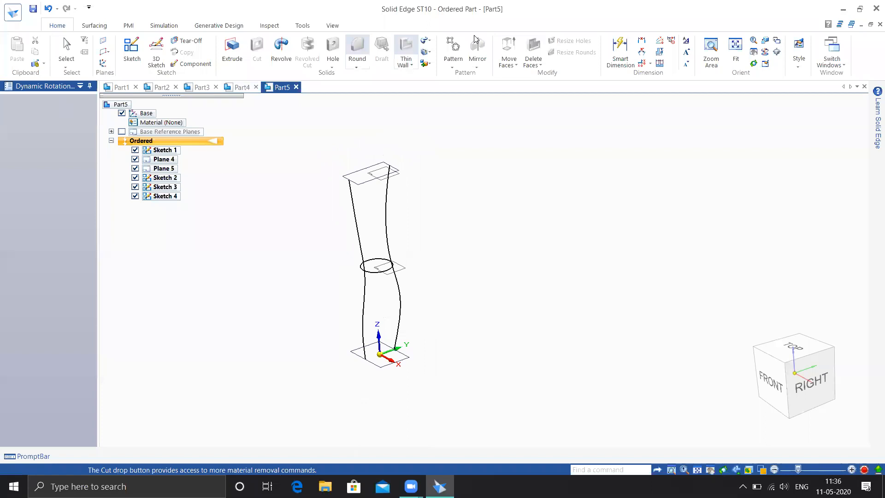
Try to restart the multi-path swept protrusion with Parametric section alignment, accepting the two YZ-plane curves as separate paths
click(424, 41)
click(446, 53)
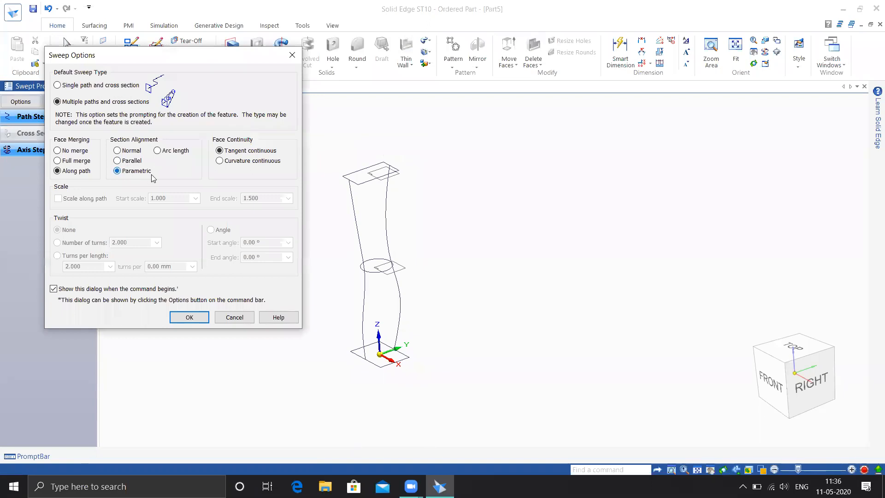
click(186, 317)
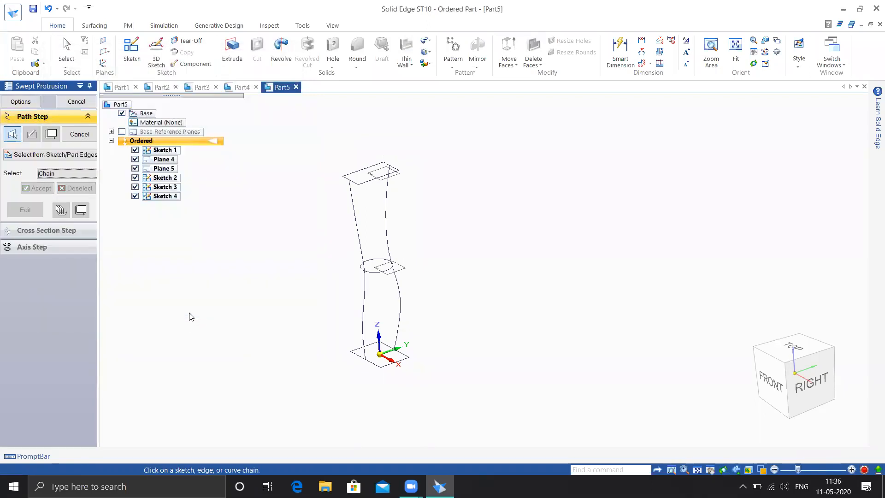
click(362, 347)
right_click(421, 334)
click(399, 334)
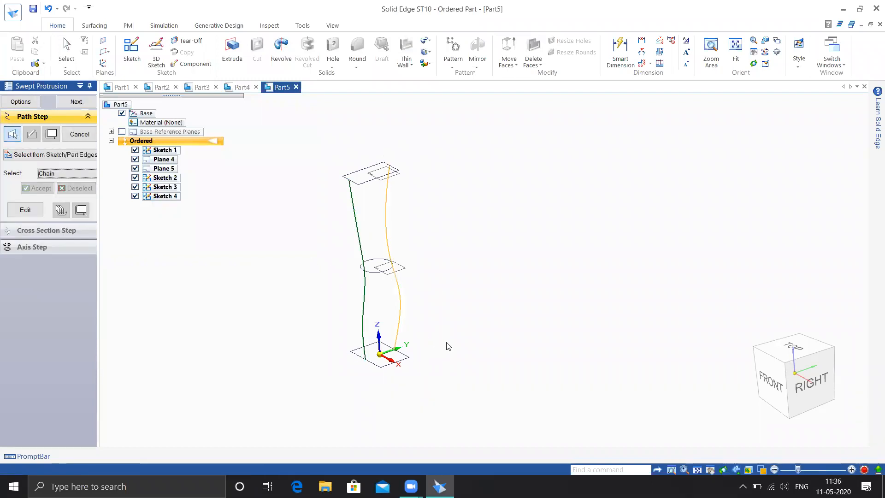
click(37, 187)
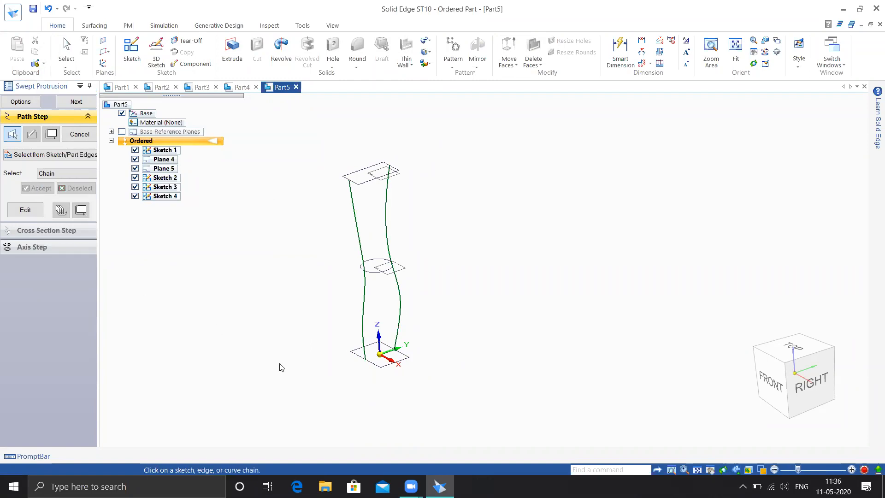
click(80, 102)
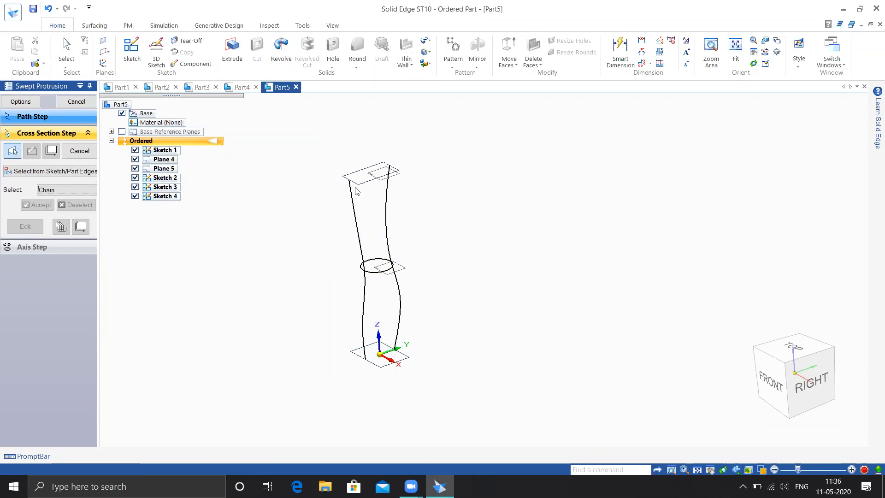
Try to set up chain selection for the sweep's cross sections, and cancel the swept protrusion
scroll(331, 176, up, 2)
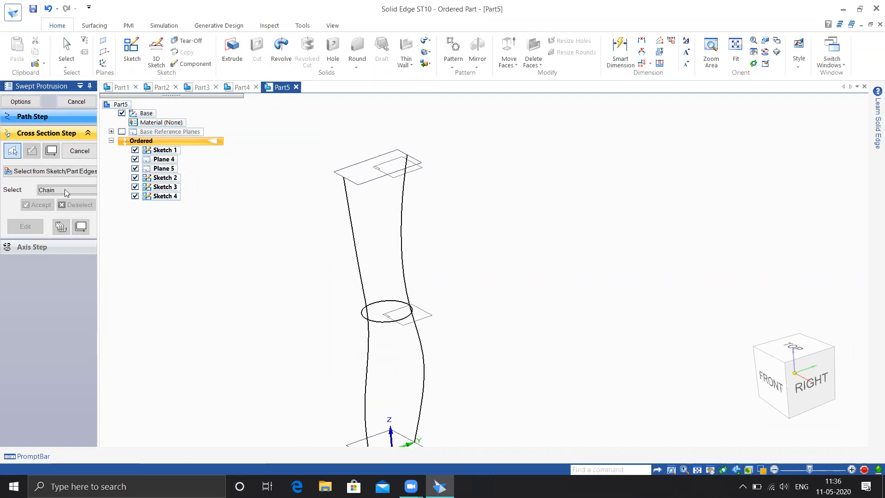
click(67, 193)
click(63, 200)
click(63, 190)
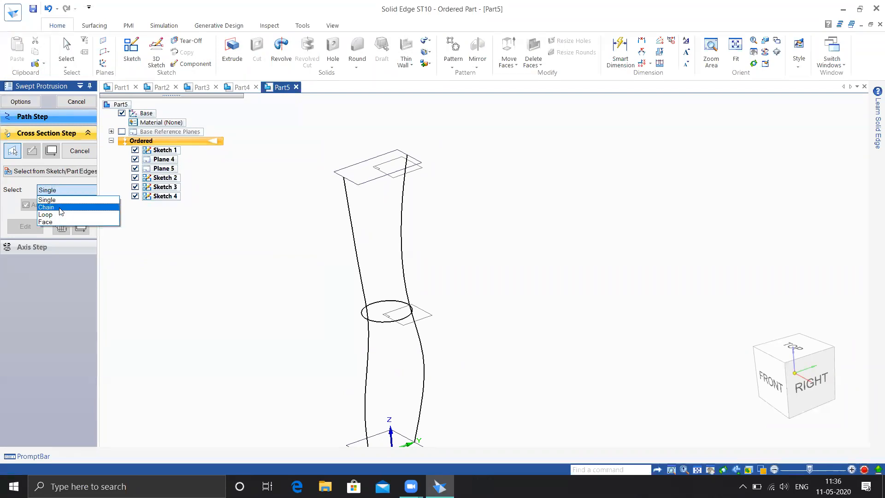
click(61, 208)
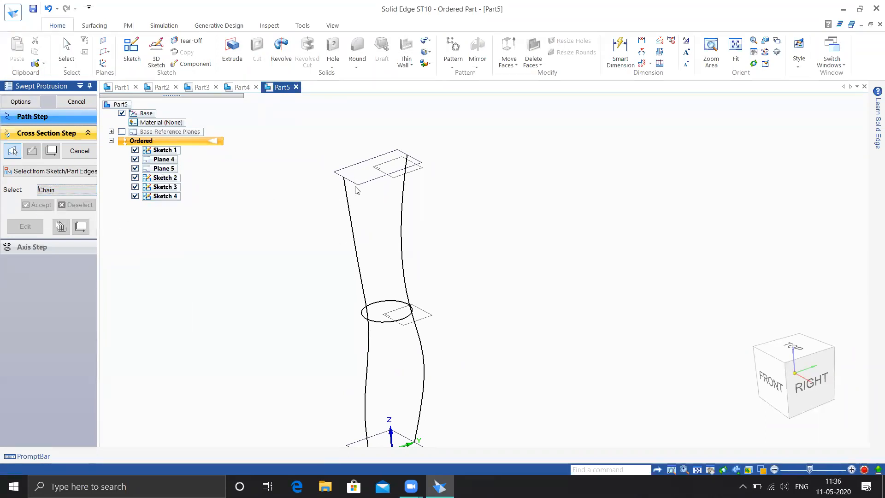
scroll(379, 213, down, 2)
scroll(371, 230, up, 2)
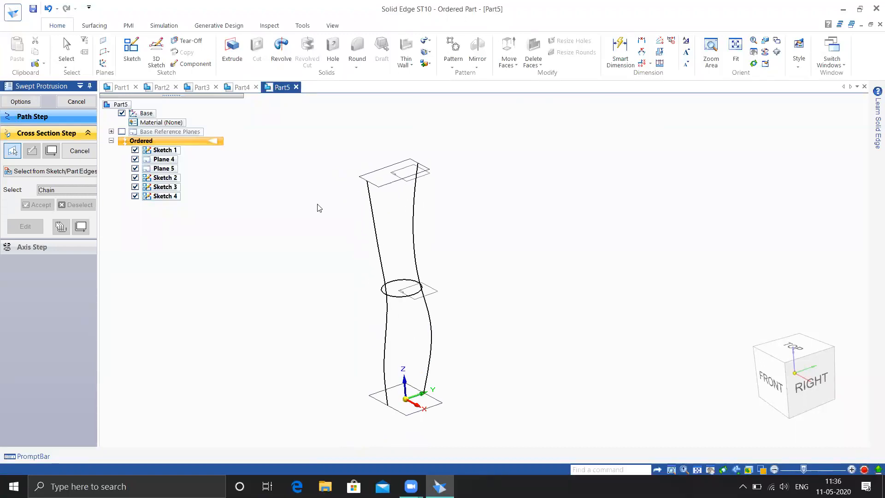
middle_drag(384, 301, 382, 199)
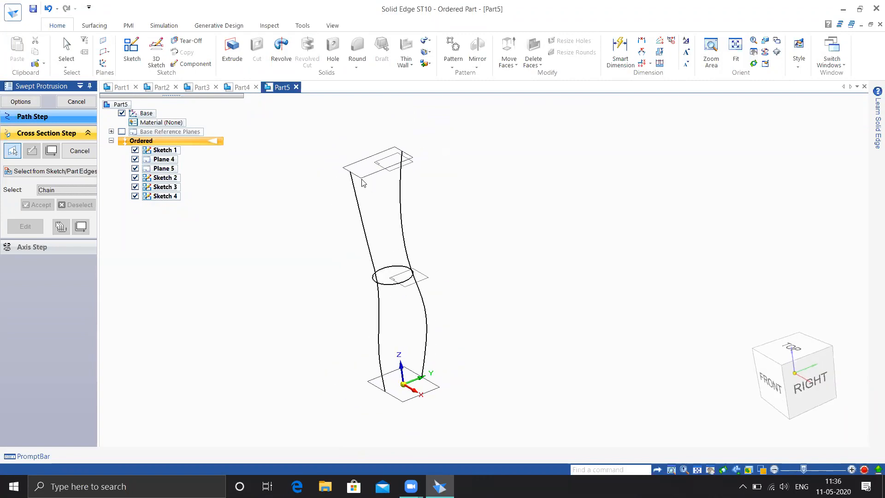
click(34, 133)
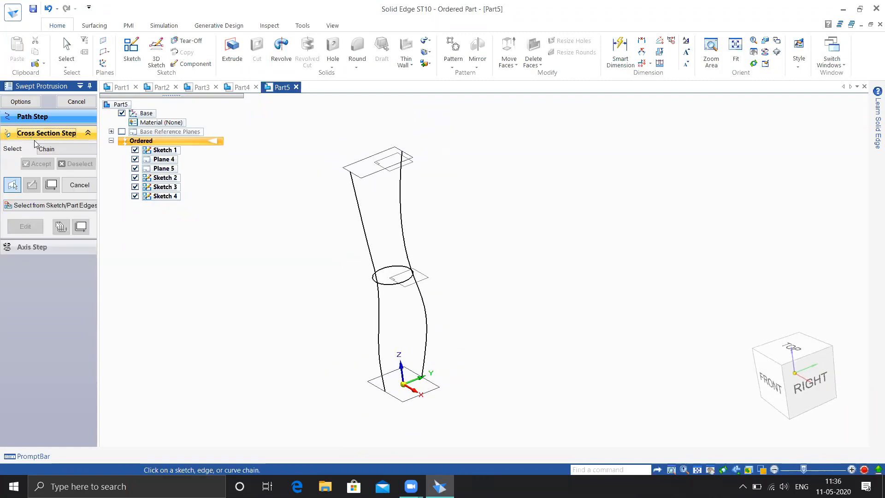
click(76, 101)
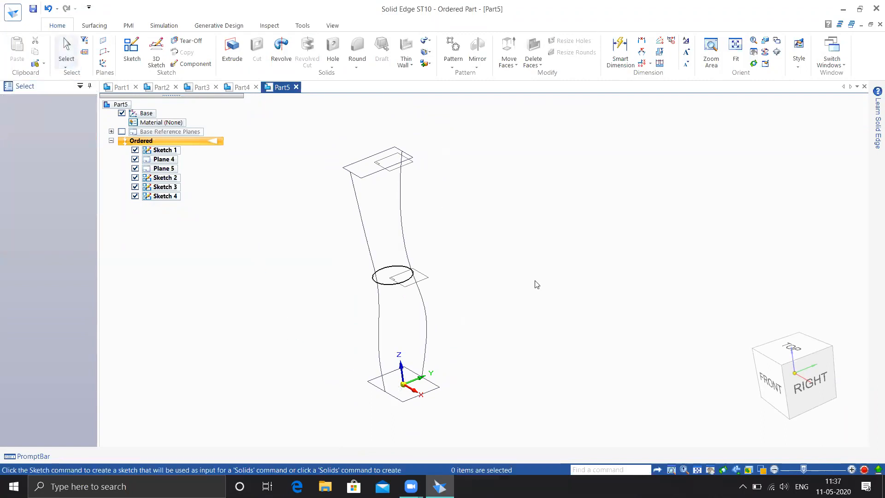
Try the multi-path swept protrusion again with Normal section alignment and both YZ-plane curves as paths, and cancel it
middle_drag(233, 225, 248, 223)
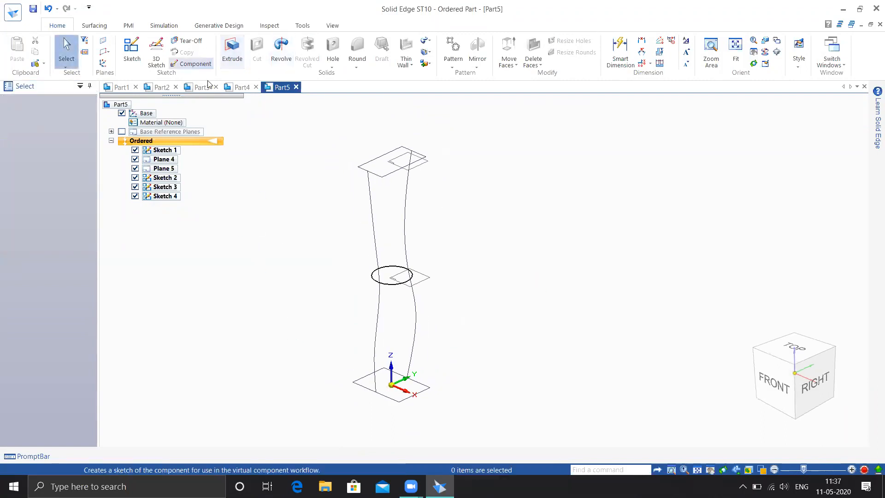
click(427, 41)
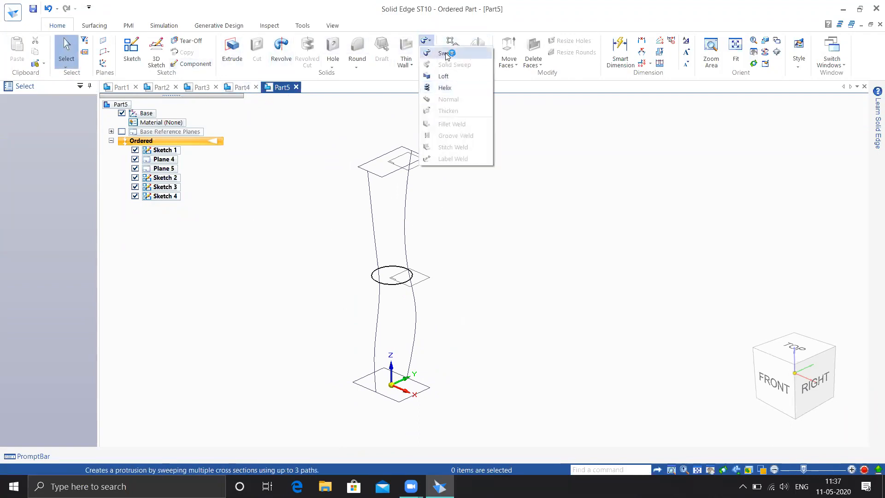
click(444, 54)
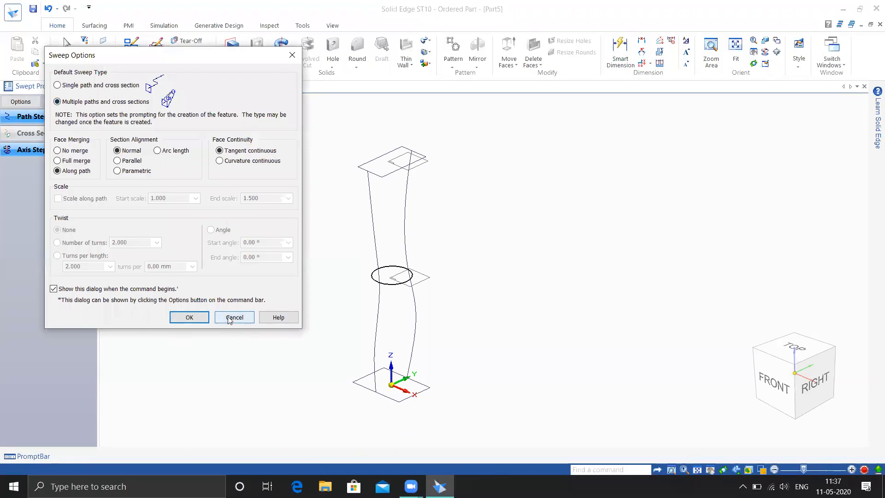
click(189, 317)
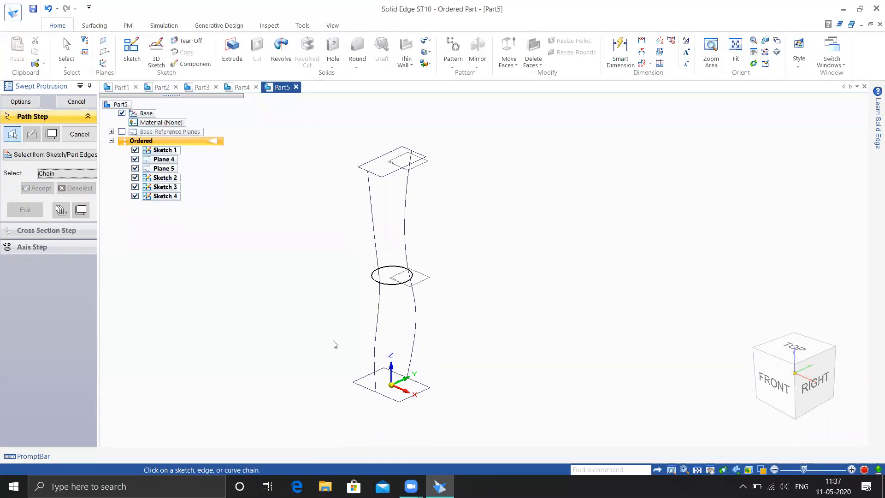
click(374, 390)
right_click(425, 349)
click(411, 359)
right_click(243, 348)
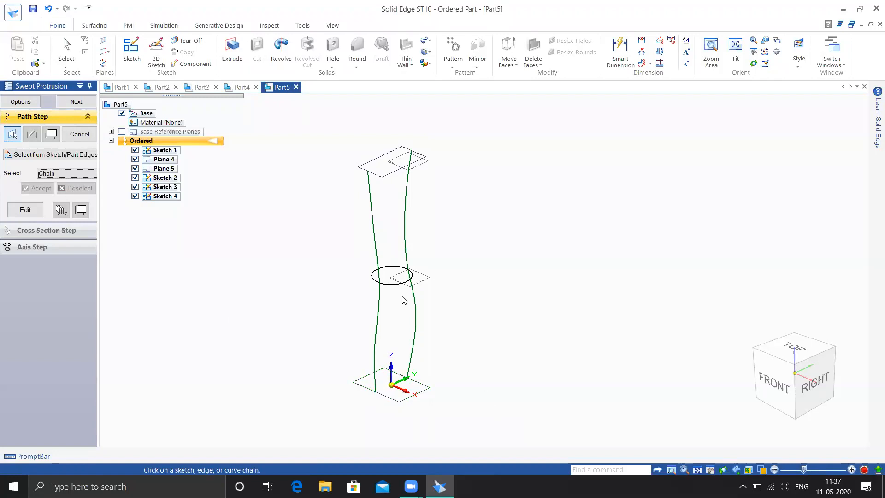
right_click(391, 288)
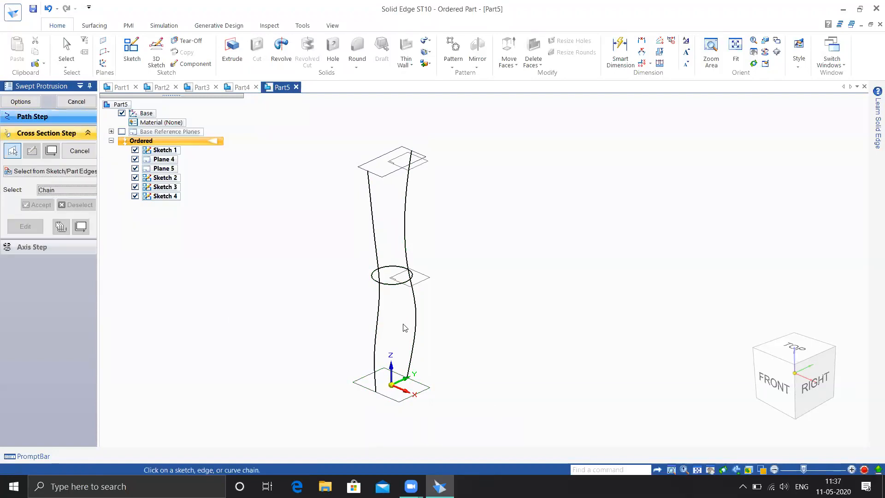
click(87, 155)
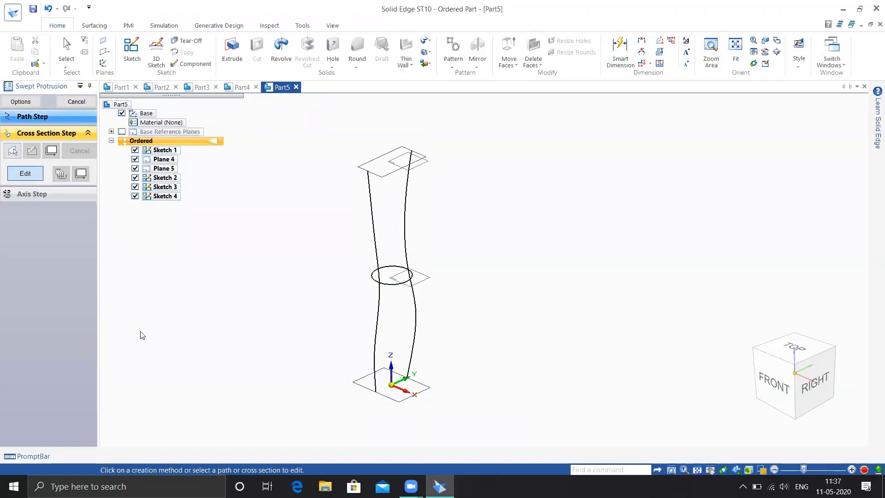
click(86, 103)
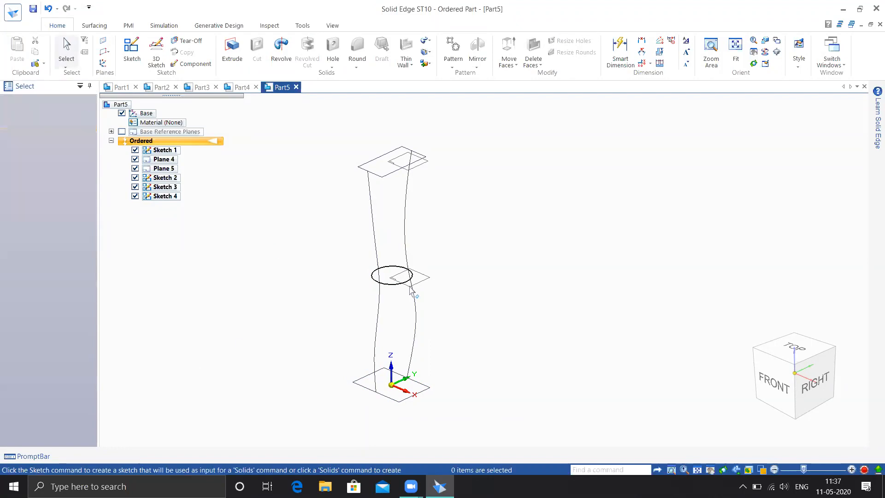
Edit the middle circle's sketch profile and split the circle at two points on its +Y half, one on each side
right_click(391, 282)
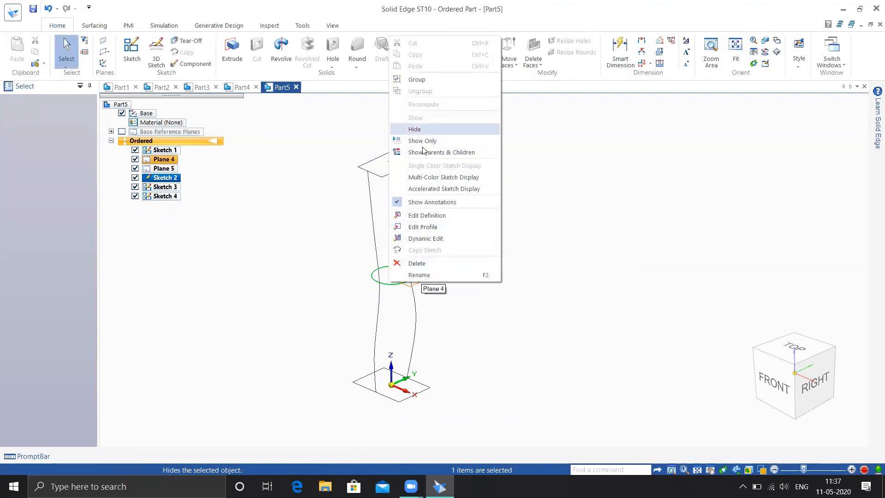
click(423, 227)
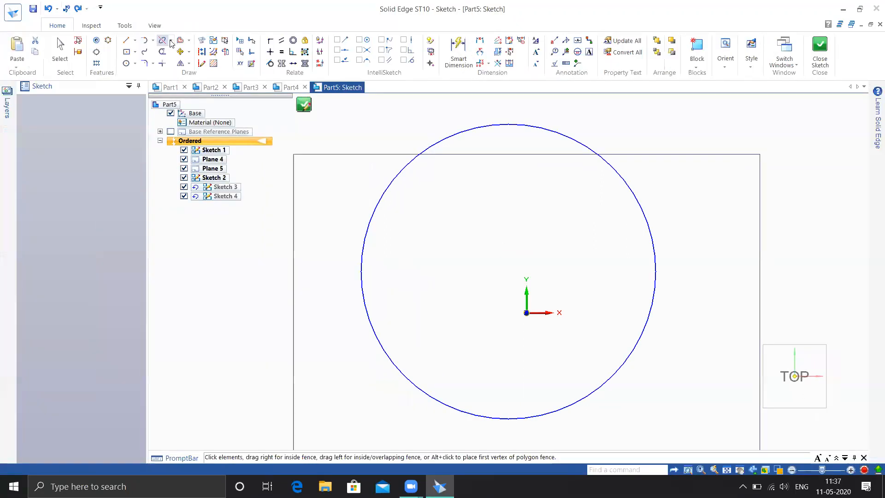
click(170, 41)
click(399, 174)
click(438, 137)
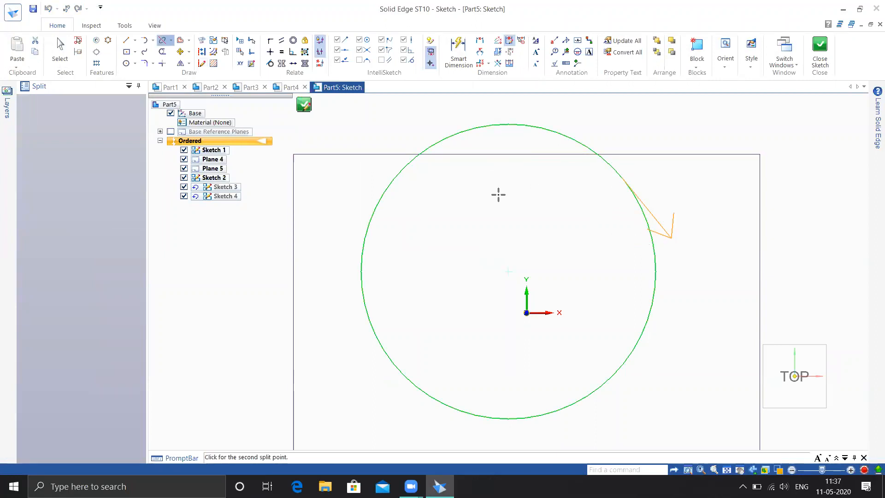
click(398, 174)
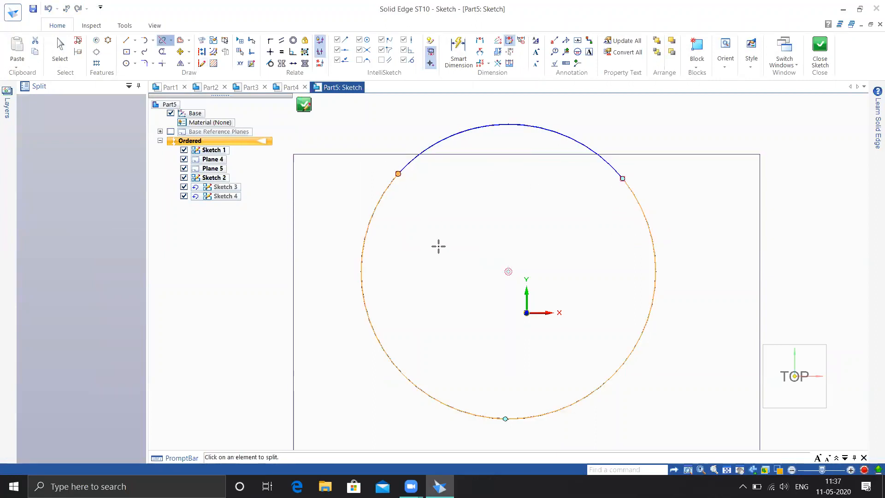
Split the circle at two more points on its -Y half to form four arcs, and close the sketch
click(390, 358)
click(399, 372)
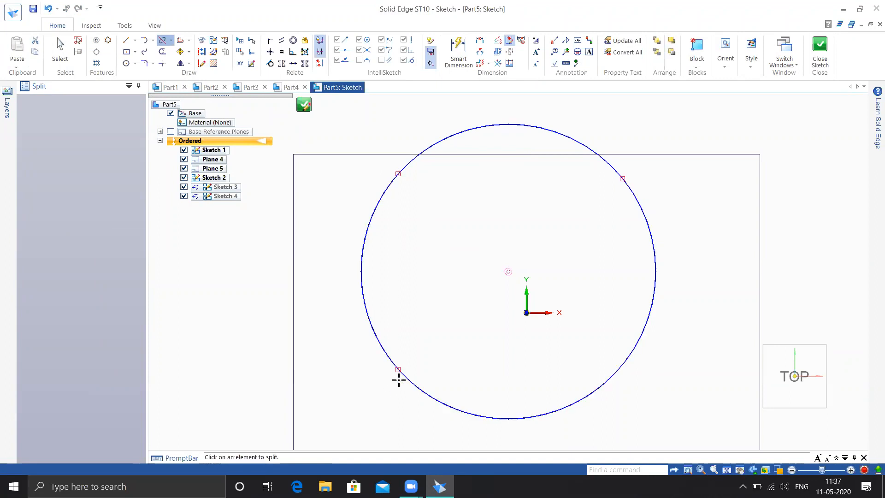
click(629, 358)
click(621, 368)
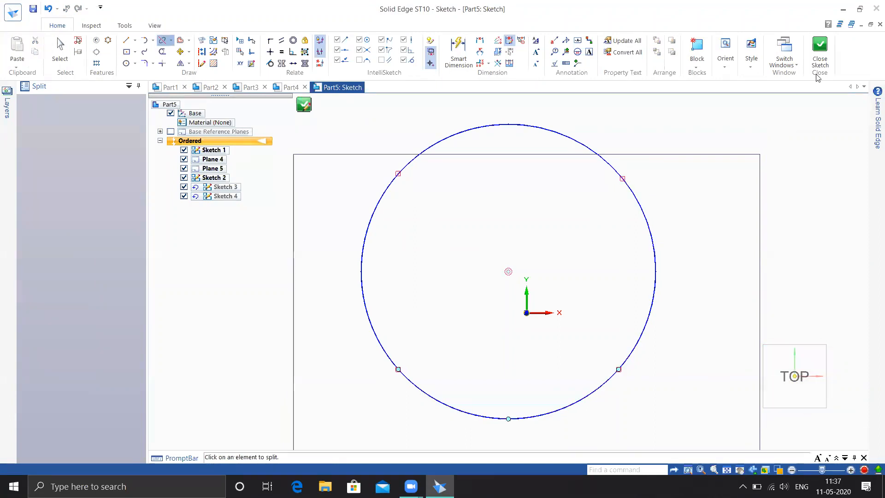
click(820, 59)
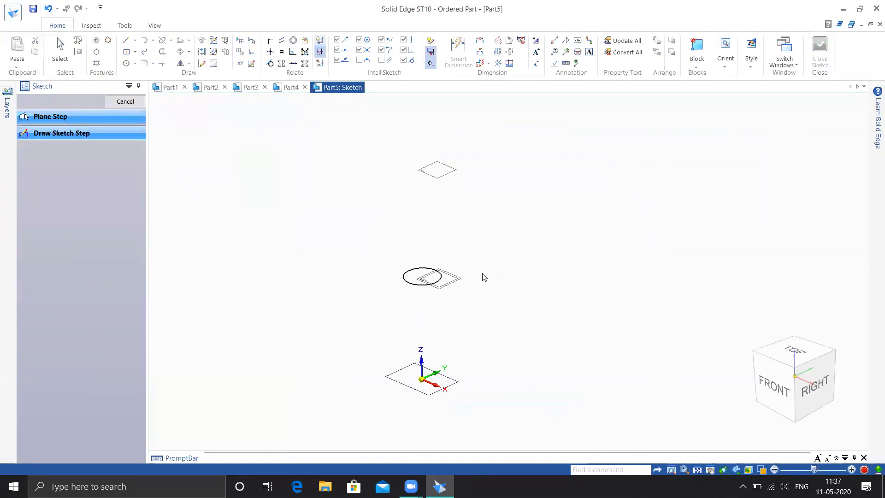
click(76, 102)
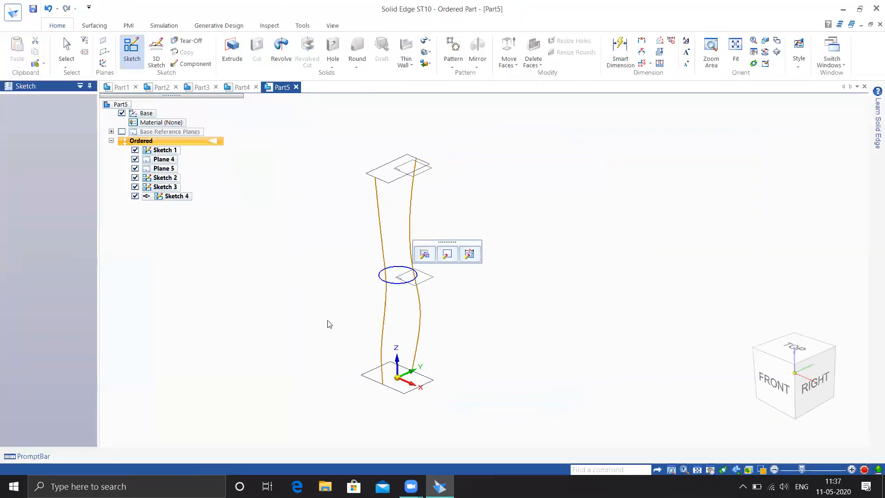
key(Escape)
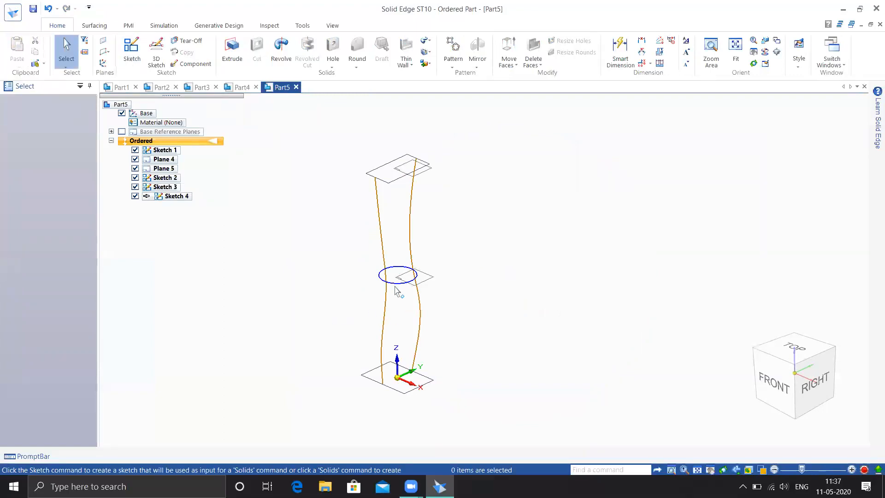
Try a multi-path swept protrusion with both side curves as paths and the base rectangle as a cross section, and cancel it
click(426, 40)
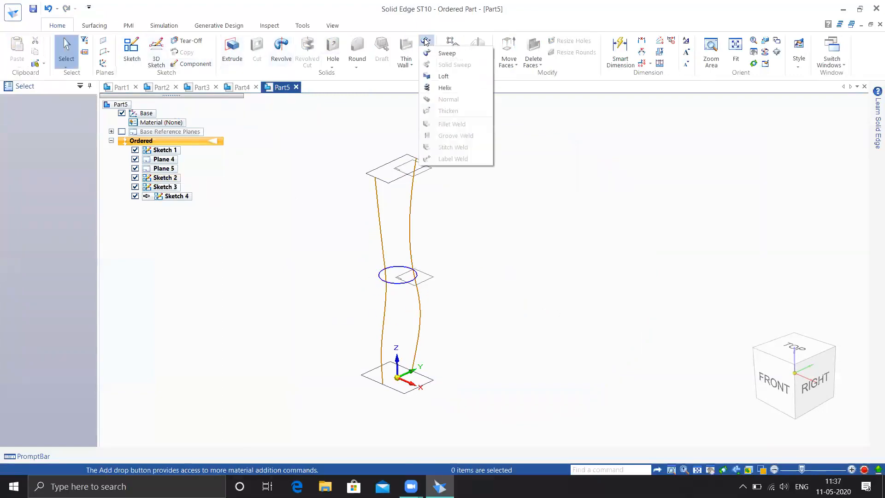
click(445, 54)
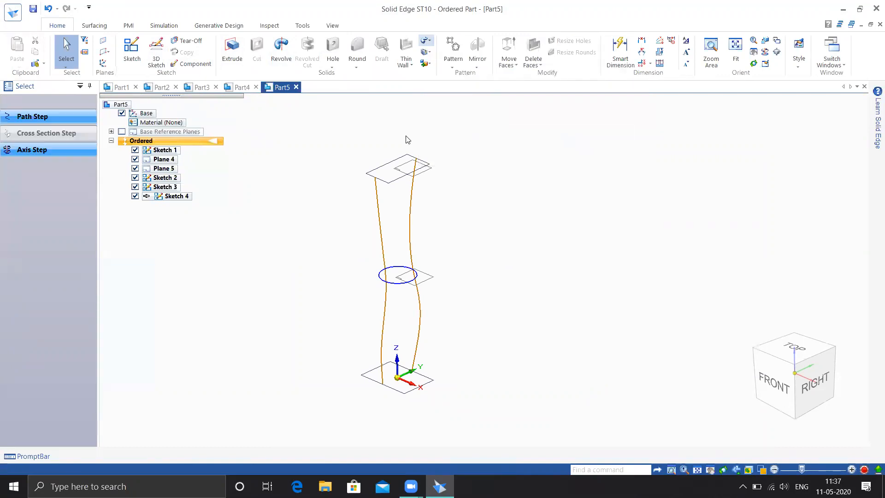
click(193, 318)
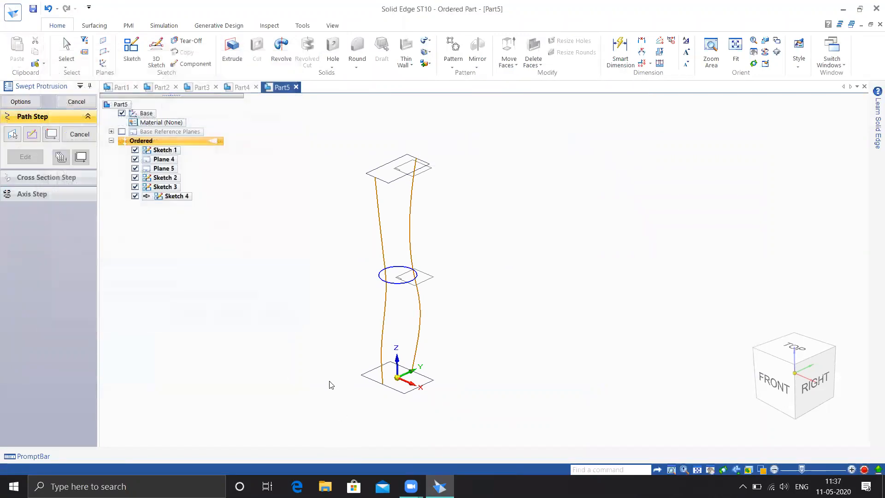
click(383, 380)
right_click(497, 312)
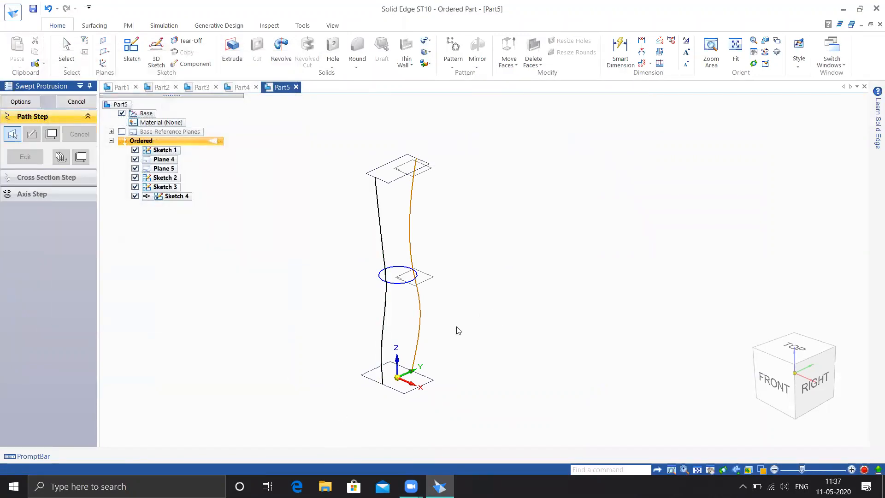
click(418, 349)
right_click(455, 360)
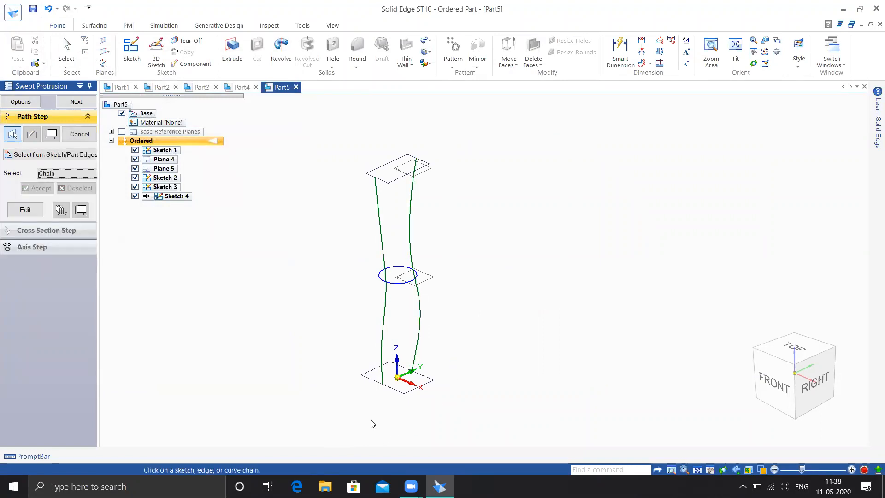
click(398, 391)
right_click(490, 327)
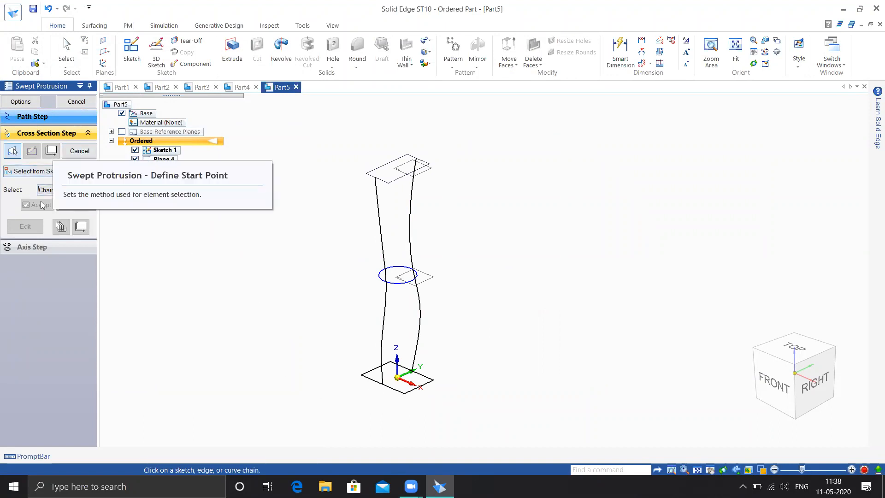
click(76, 156)
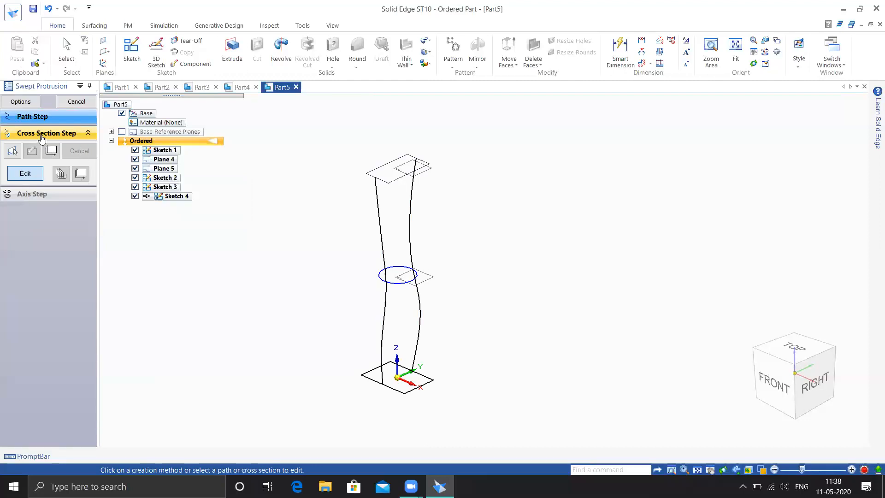
click(80, 101)
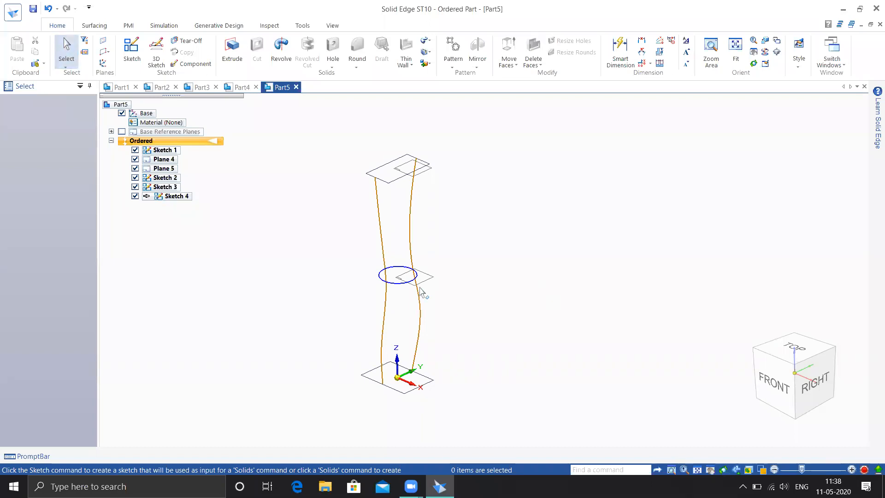
click(426, 40)
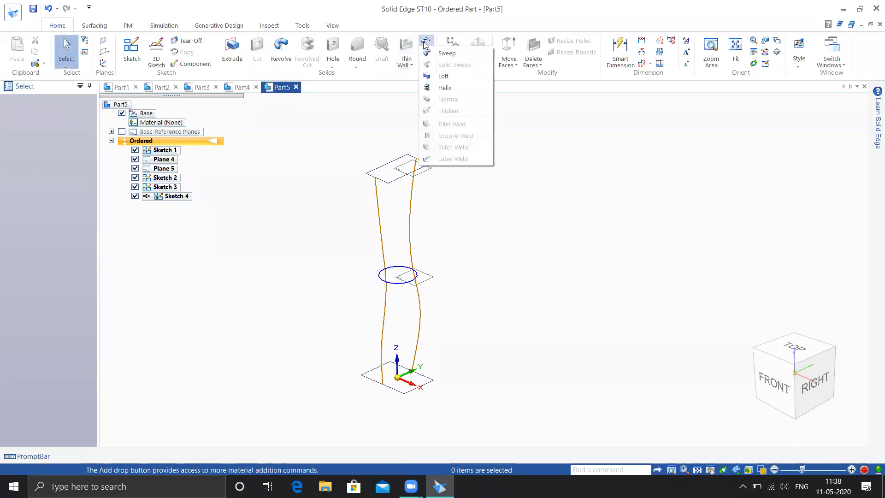
click(443, 54)
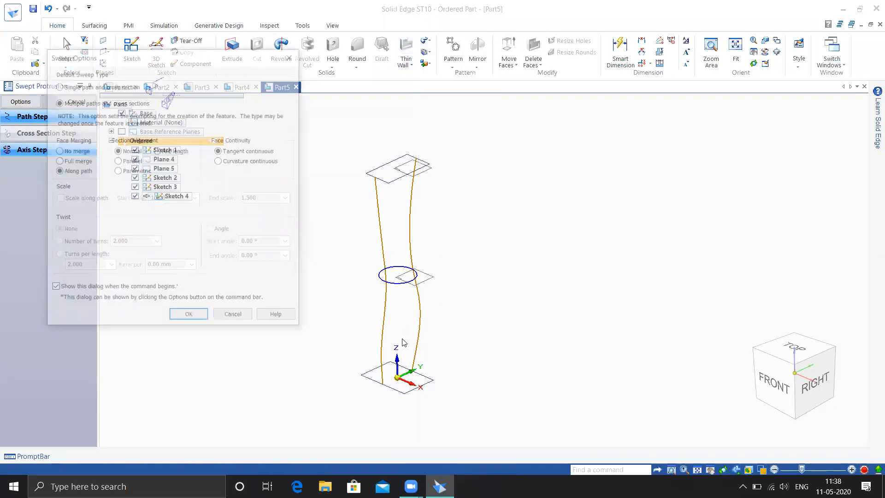
click(203, 319)
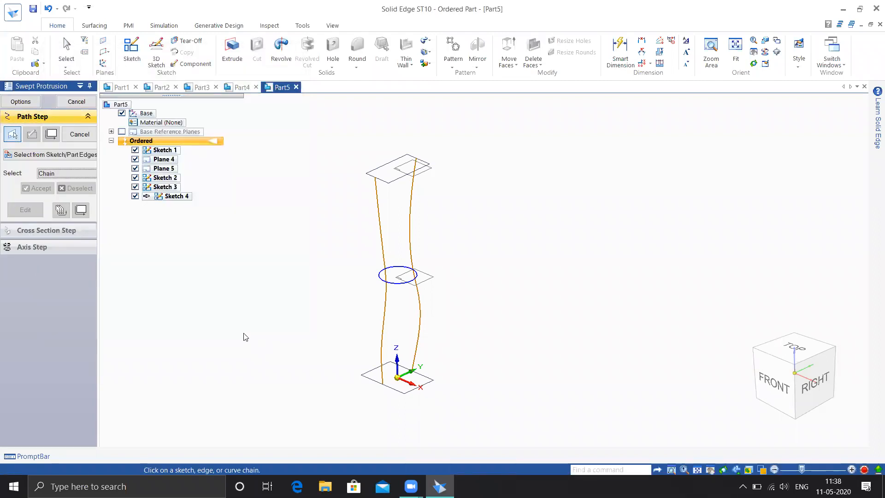
click(396, 396)
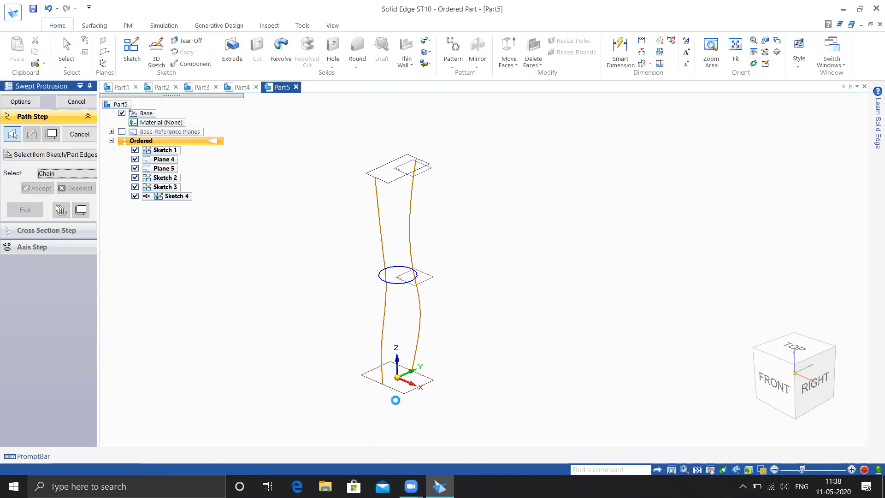
click(76, 101)
Restart the swept protrusion, take both side curves as paths and proceed to the cross sections
click(424, 45)
click(447, 53)
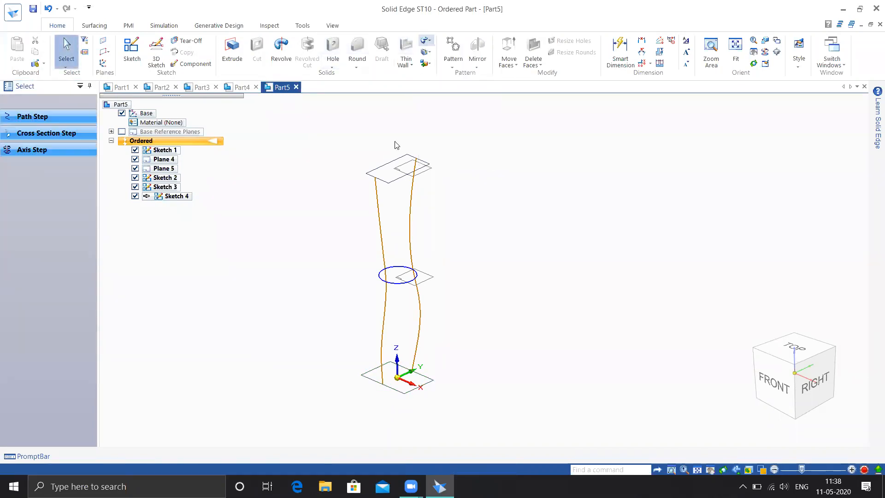
click(233, 315)
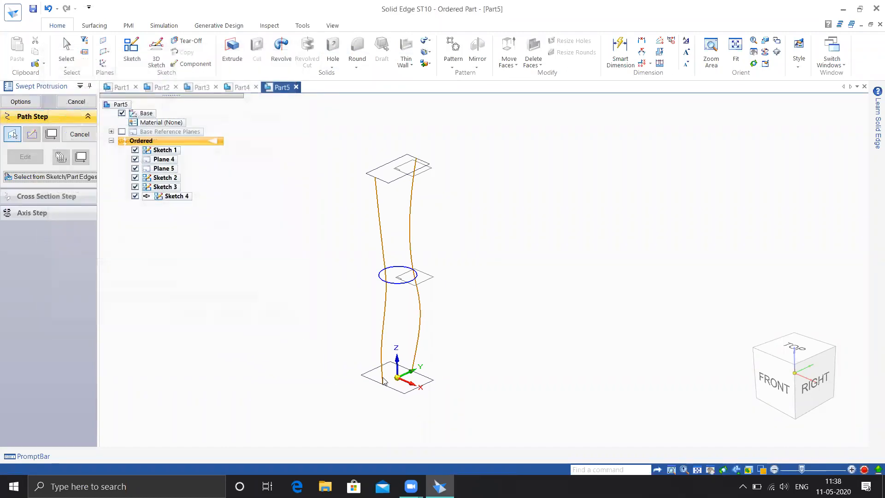
click(415, 357)
right_click(456, 382)
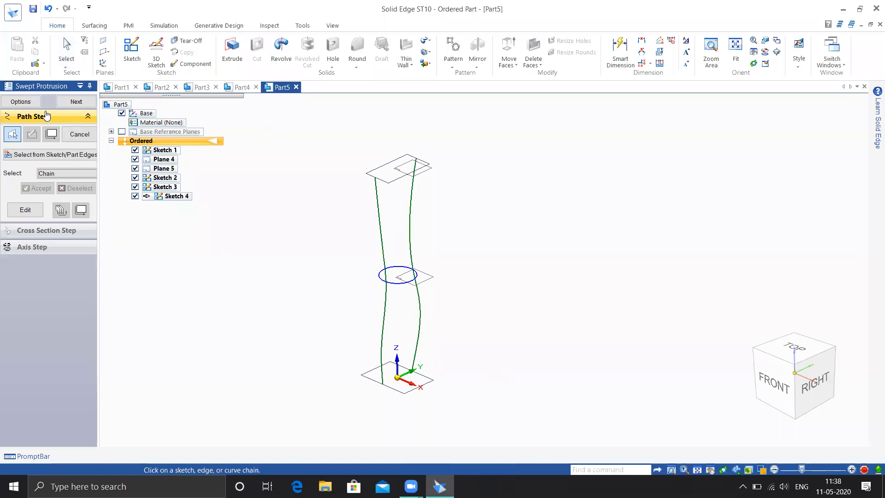
click(77, 102)
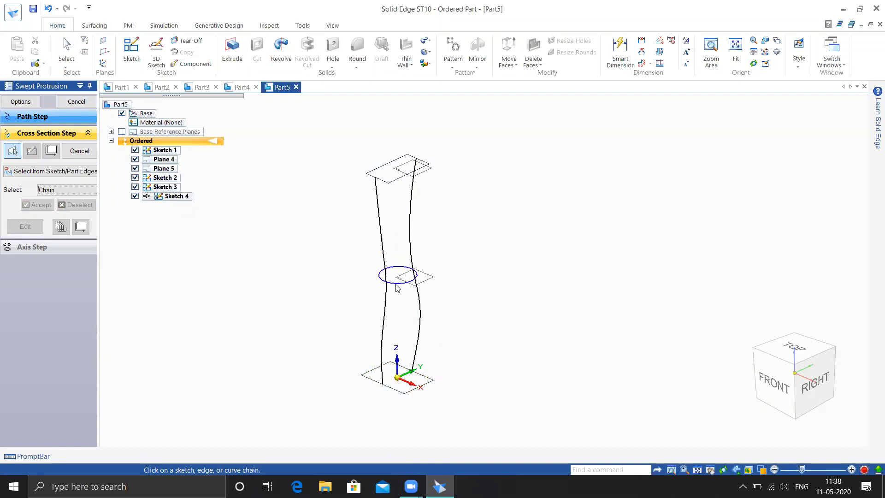
Examine where the two path curves meet the middle circle from another angle, and cancel the swept protrusion
right_click(310, 260)
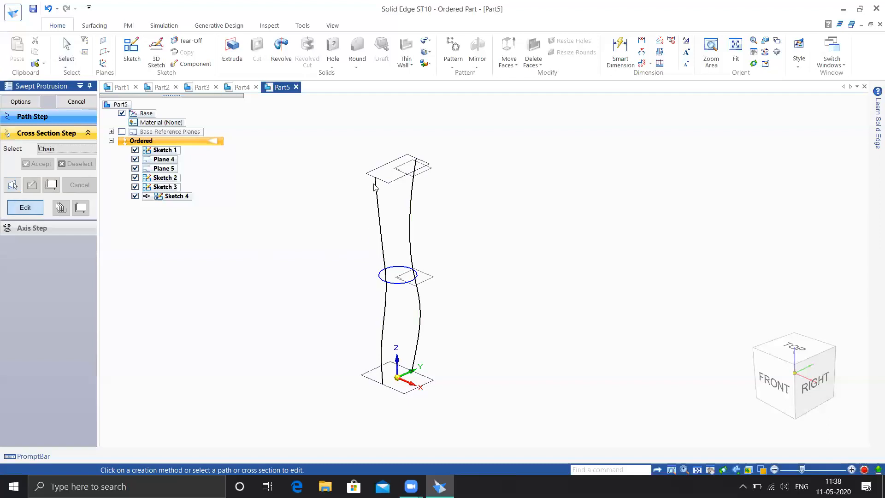
shift+middle_drag(382, 256, 343, 282)
middle_drag(353, 368, 360, 339)
shift+middle_drag(360, 339, 418, 262)
middle_drag(418, 262, 387, 278)
scroll(392, 295, up, 6)
scroll(395, 298, down, 7)
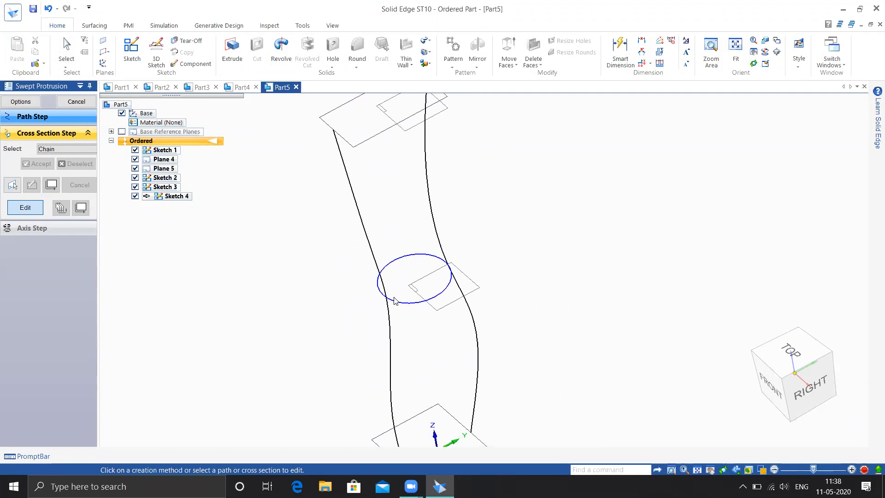
shift+middle_drag(255, 228, 253, 207)
click(77, 99)
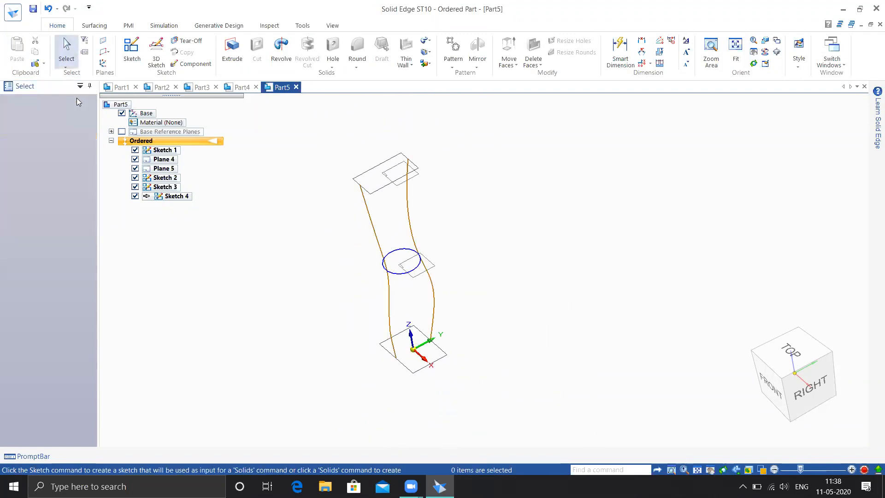
click(297, 87)
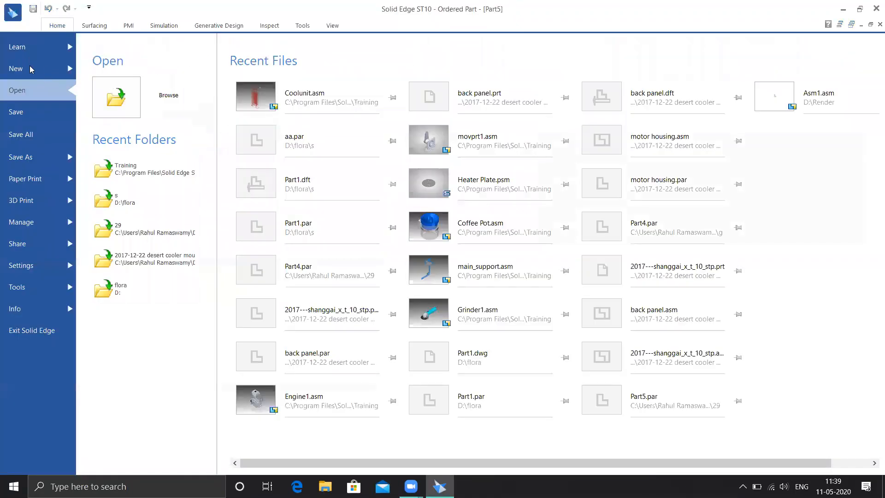
click(31, 69)
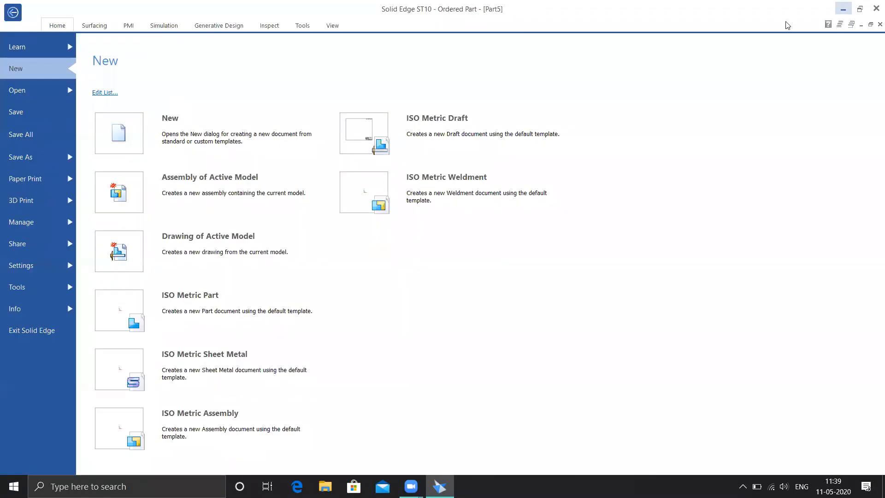
click(6, 8)
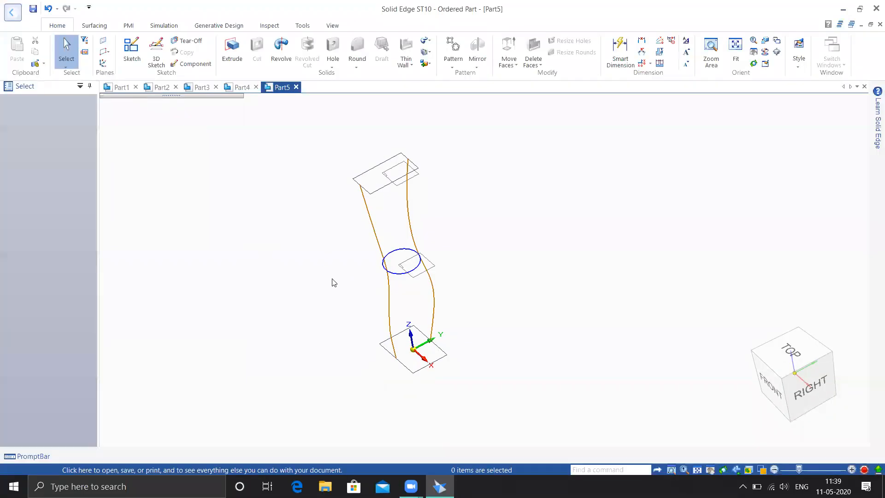
Hide Sketch 4 and Sketch 3 to check which geometry each contains, and show both sketches again
click(135, 197)
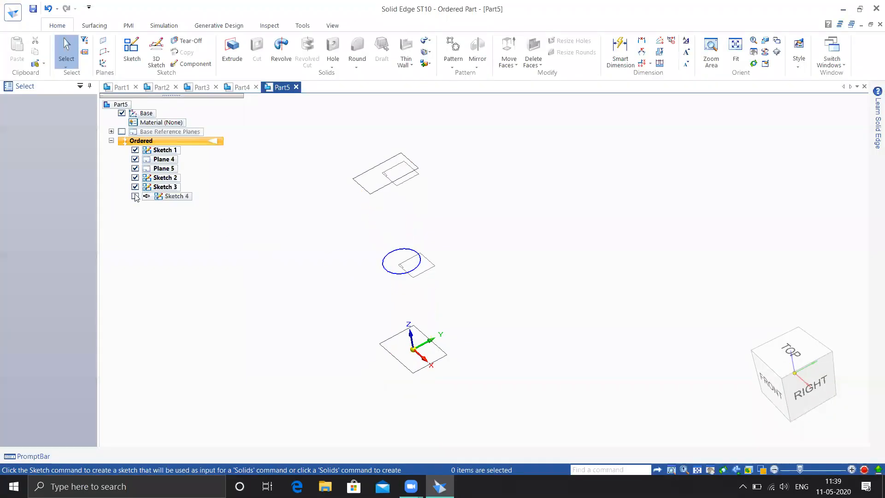
click(135, 187)
click(136, 196)
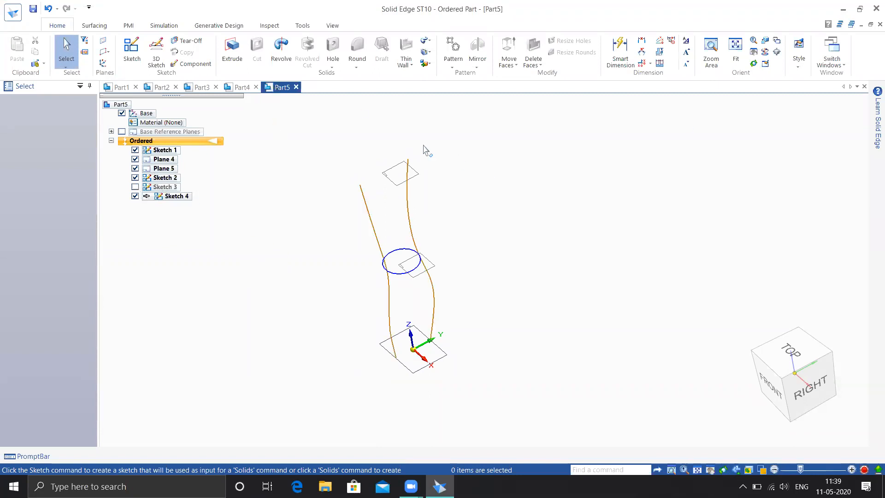
click(425, 44)
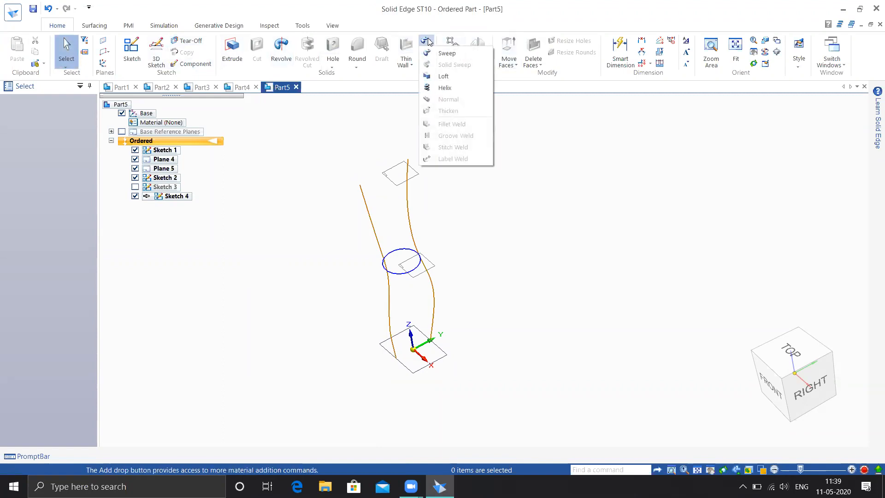
click(136, 187)
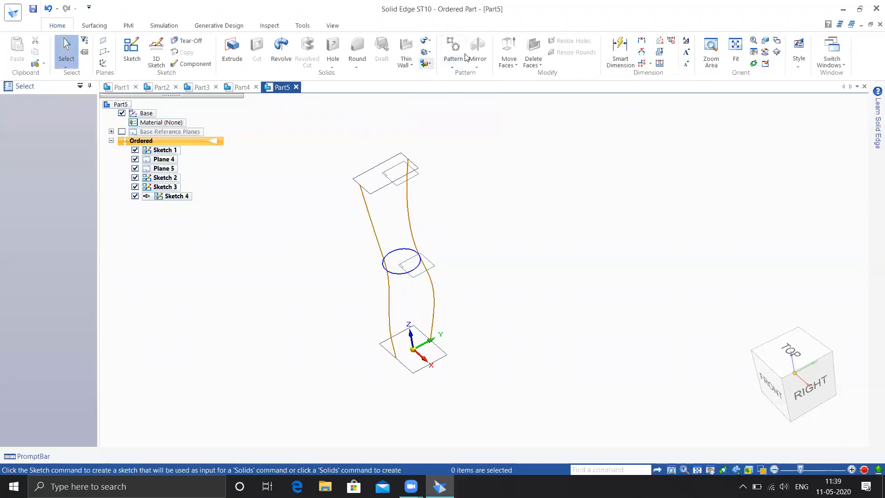
click(426, 40)
click(450, 75)
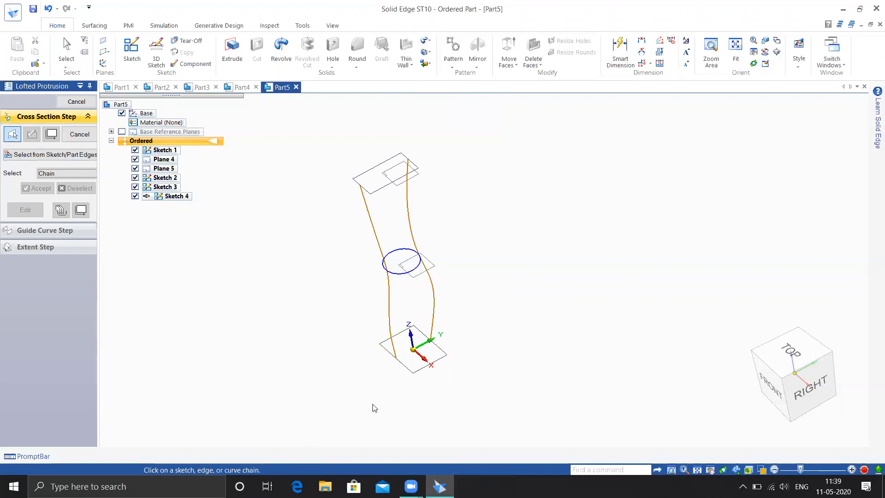
right_click(336, 344)
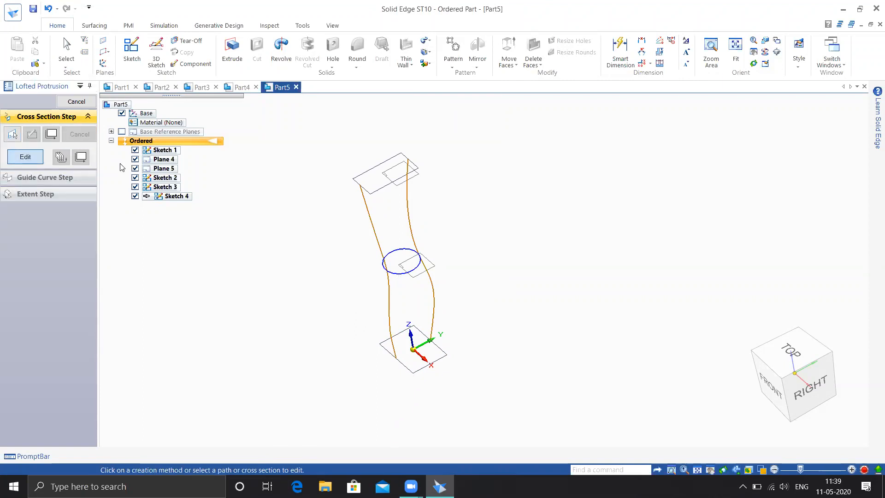
click(65, 104)
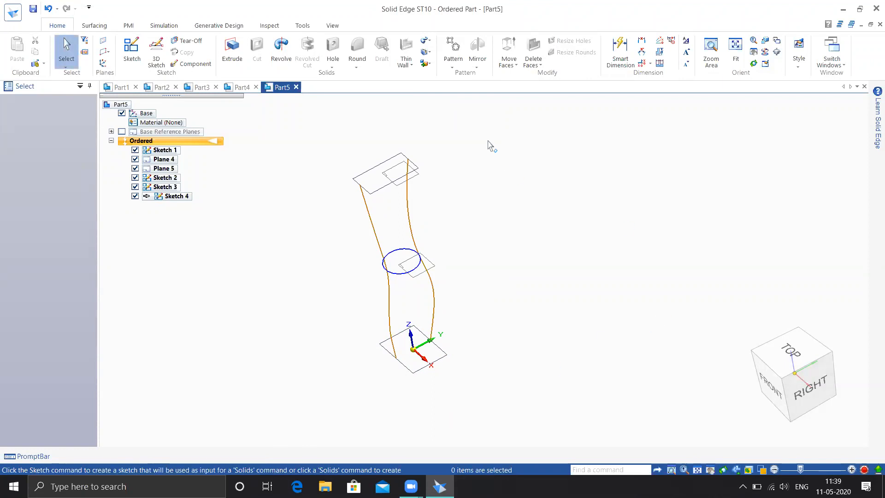
click(429, 41)
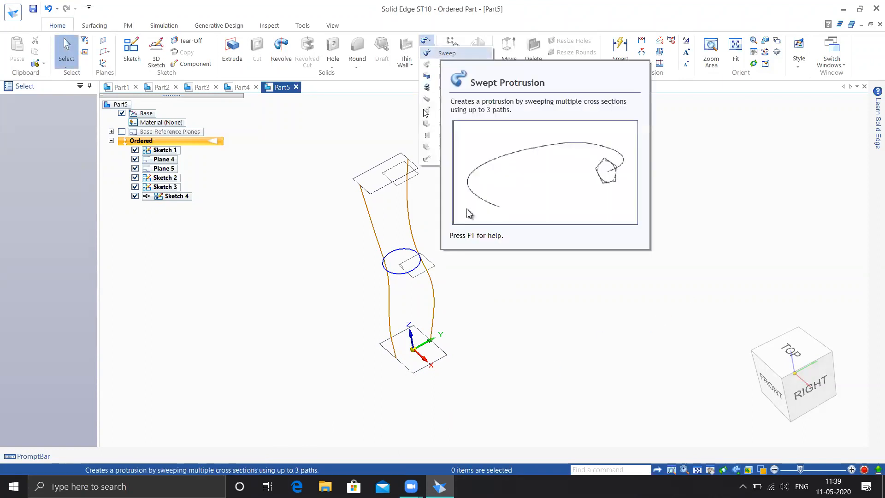
click(684, 135)
Close Solid Edge without saving any of the open parts, and start a new ISO Metric Part document
click(876, 9)
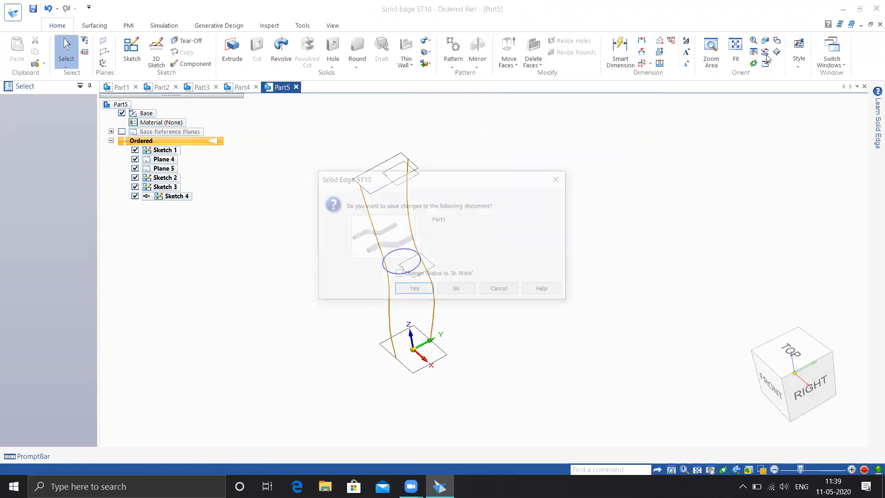
click(456, 290)
click(456, 290)
click(457, 289)
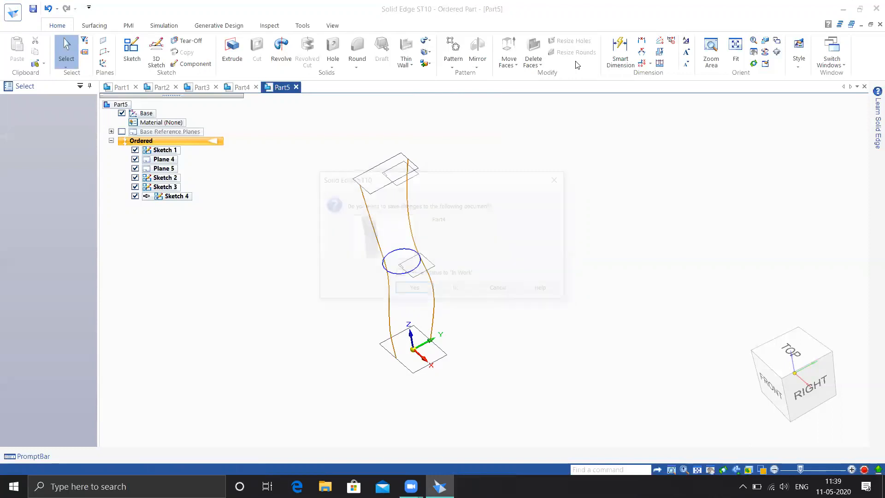
click(470, 290)
click(457, 289)
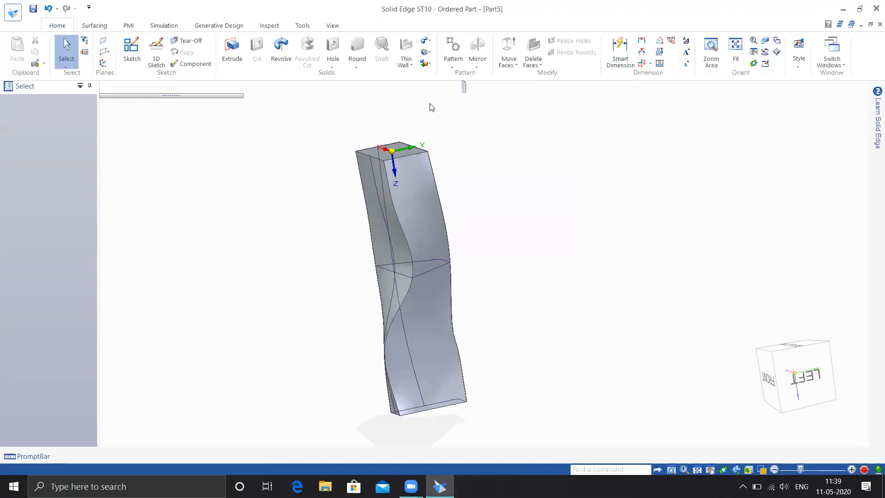
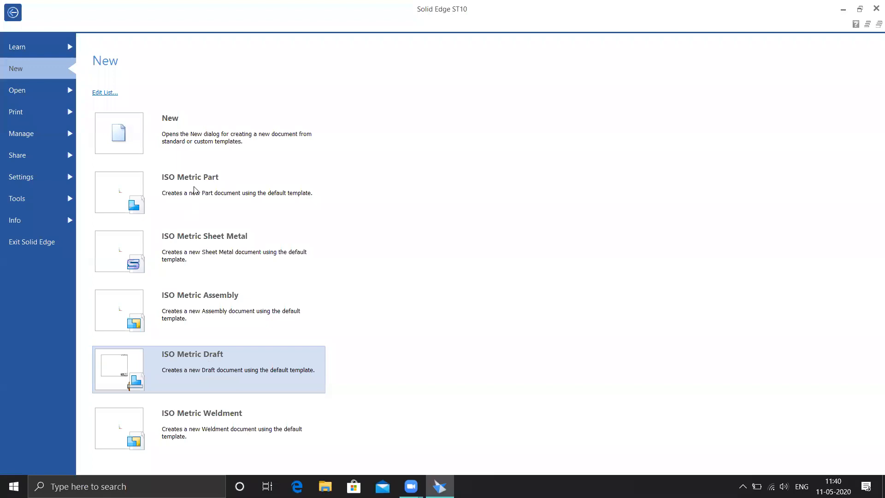
click(301, 213)
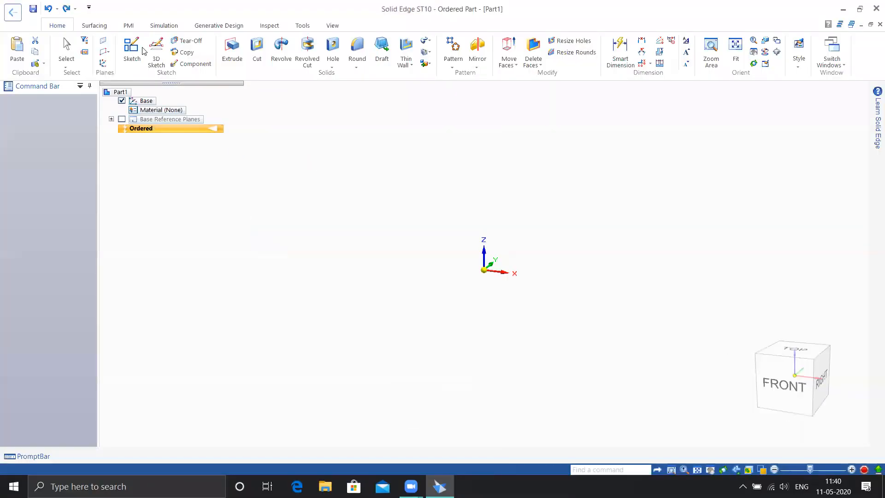
Sketch a rectangle centred on the origin on the XY plane and close the sketch
click(515, 268)
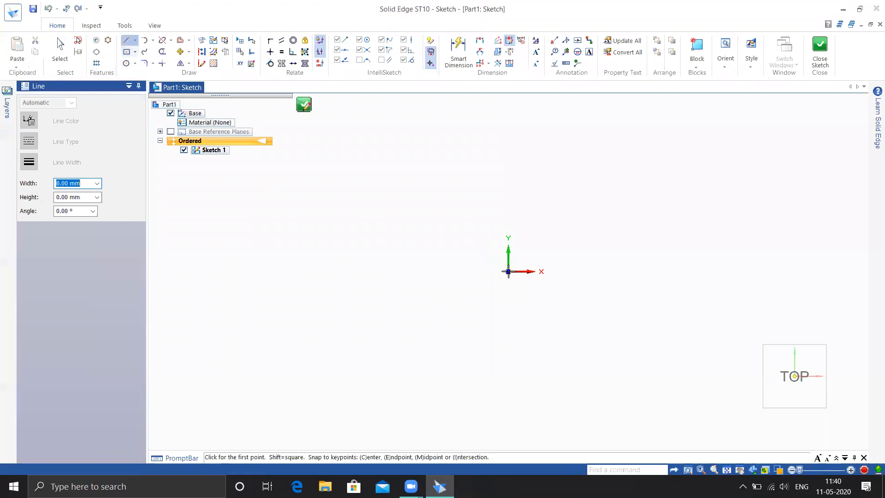
click(606, 333)
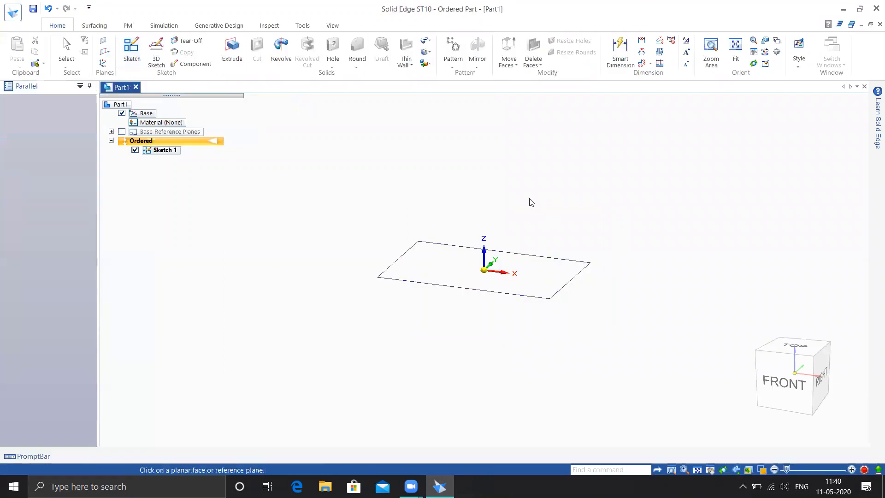
Create a reference plane parallel to the XY plane, about 271 mm above the rectangle
scroll(530, 199, down, 4)
shift+middle_drag(535, 185, 462, 300)
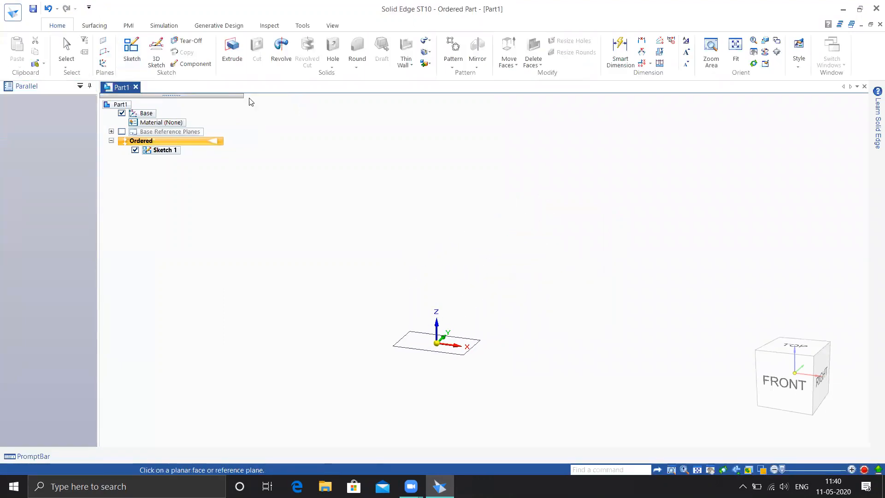
click(107, 52)
click(115, 65)
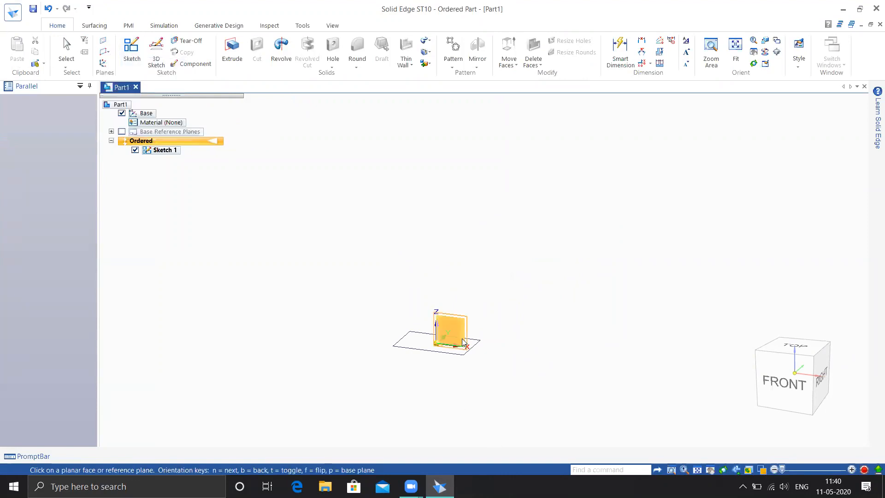
click(463, 343)
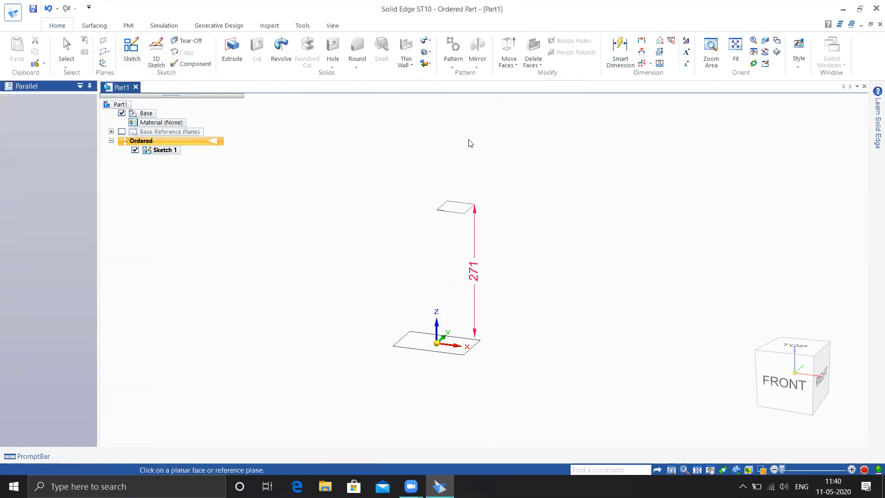
Create a second parallel reference plane about 302 mm above the first offset plane
click(461, 212)
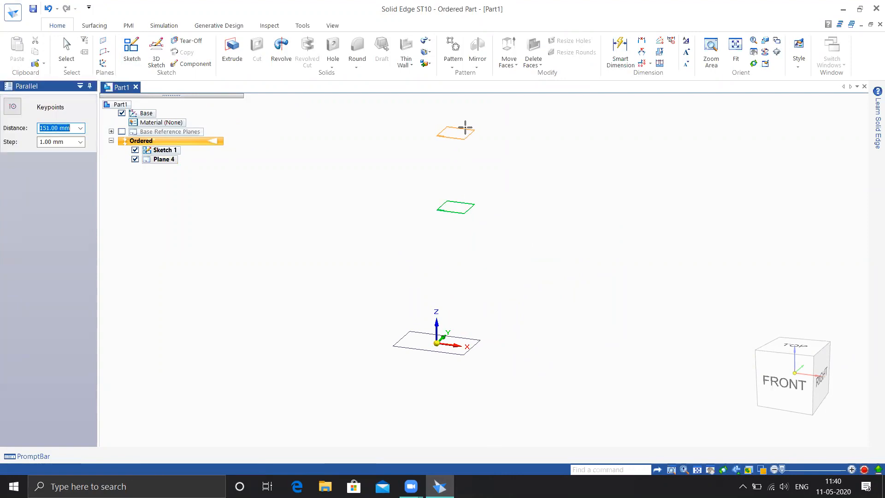
shift+middle_drag(460, 138, 454, 197)
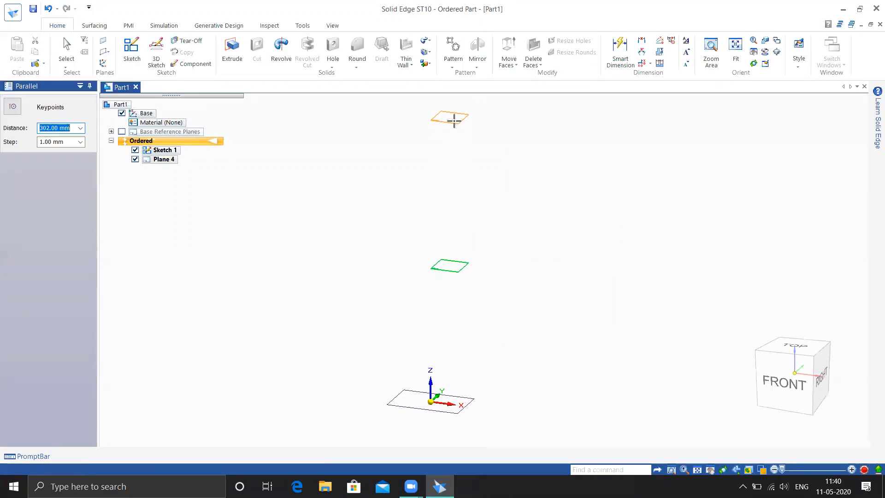
click(454, 117)
key(Escape)
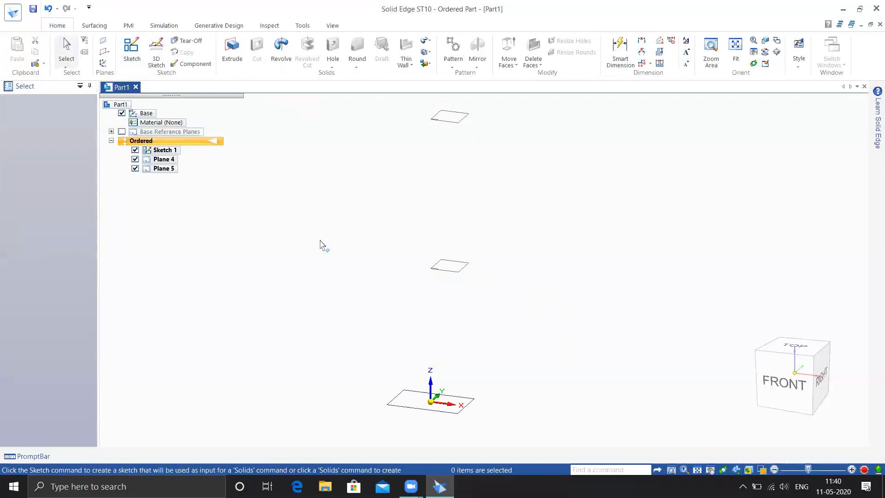
Sketch a circle about 122 mm in diameter centred on the origin on the middle plane, and finish the sketch
click(132, 49)
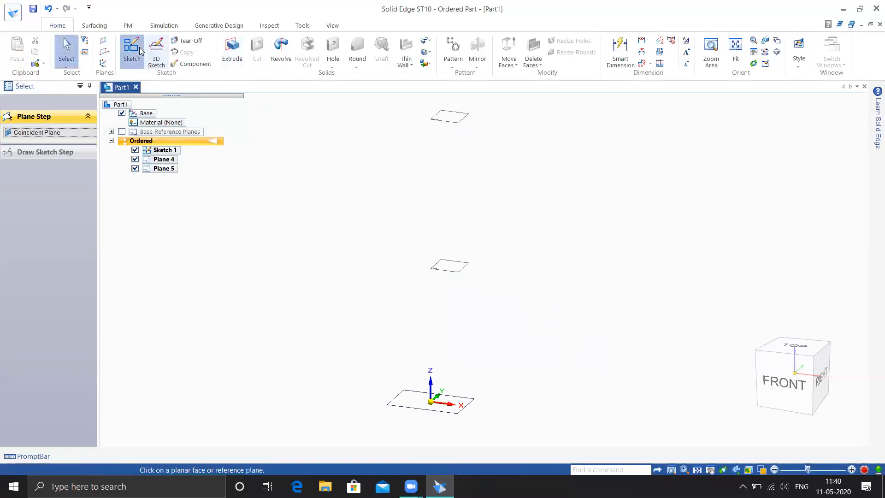
click(454, 271)
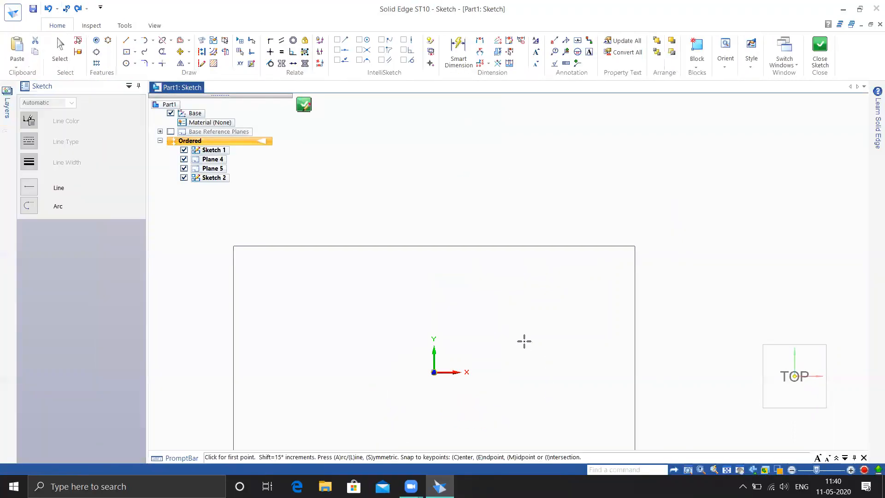
click(128, 63)
click(493, 310)
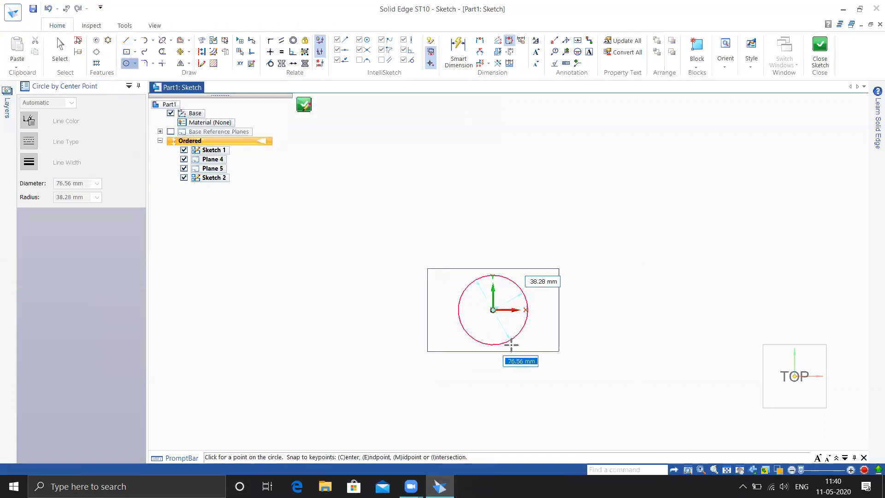
click(515, 361)
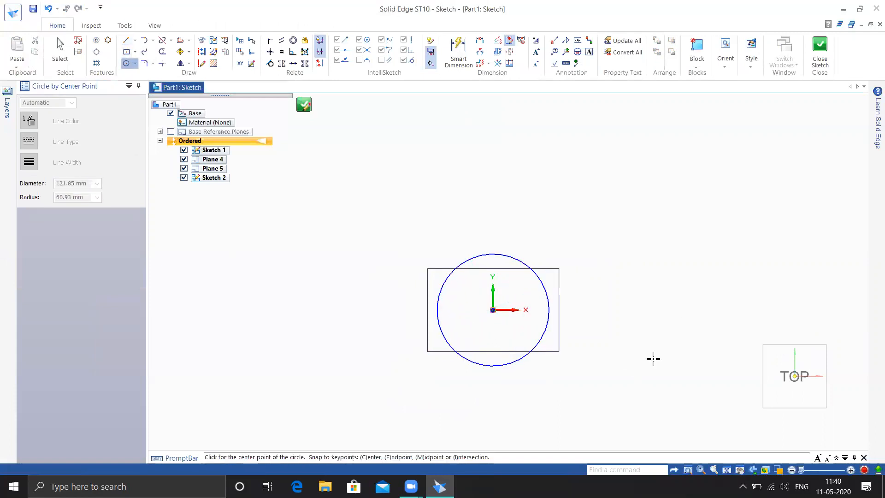
click(135, 51)
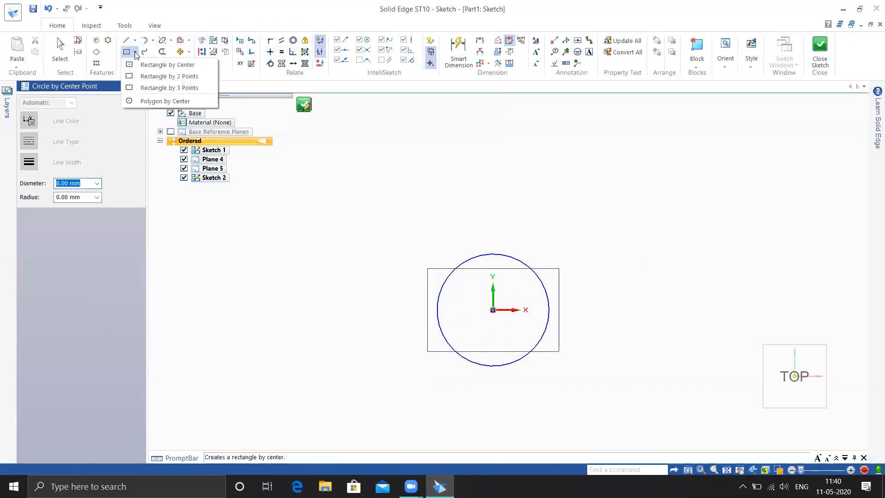
click(825, 49)
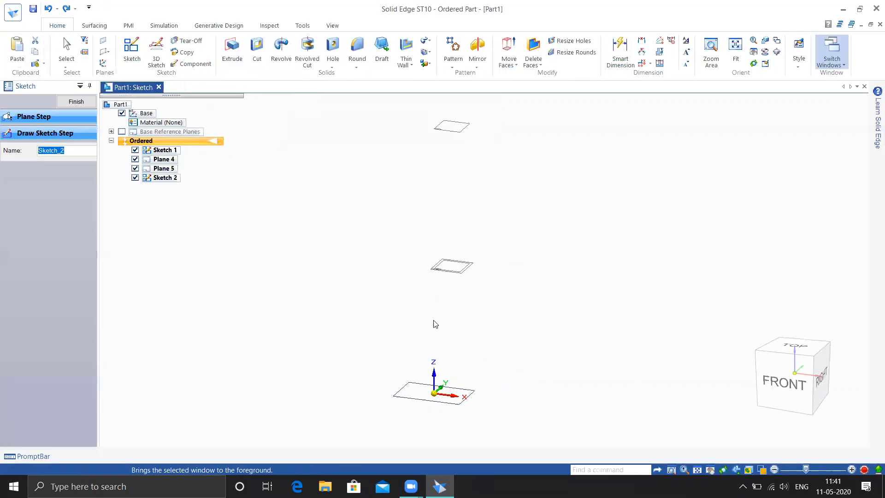
click(77, 102)
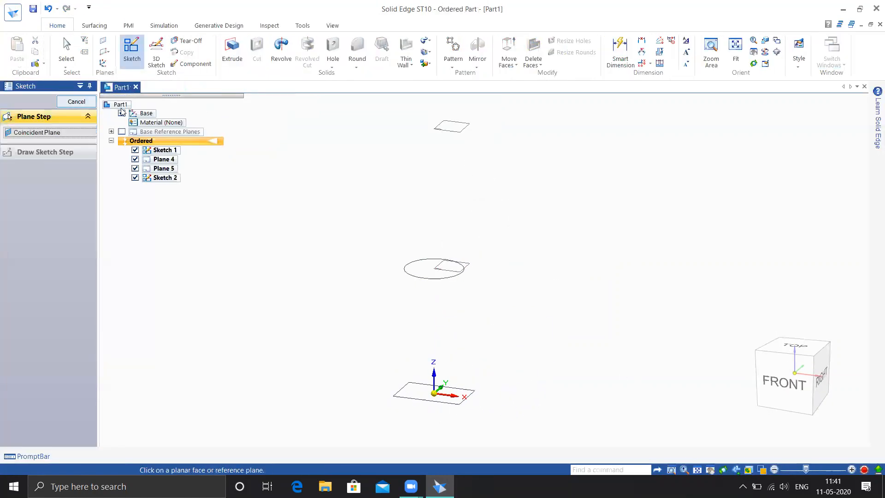
key(Escape)
Sketch a centre rectangle about 73 mm wide and 192 mm high on the uppermost plane, and finish the sketch
click(131, 45)
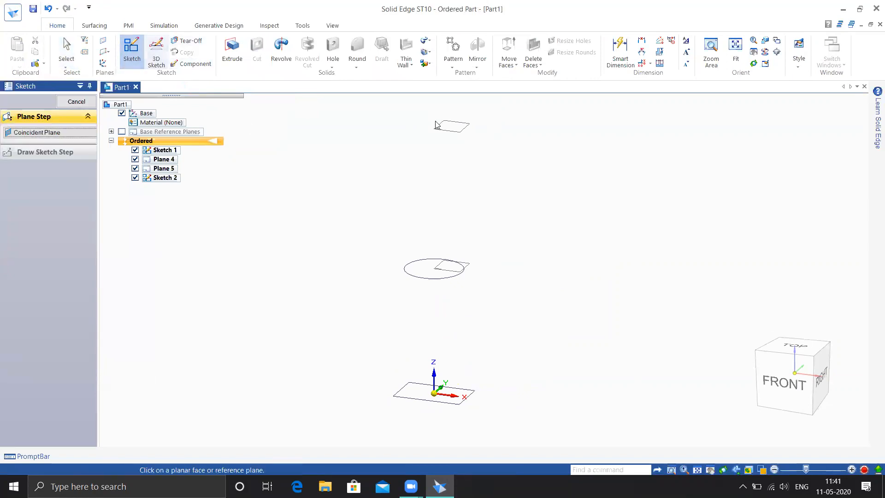
click(440, 125)
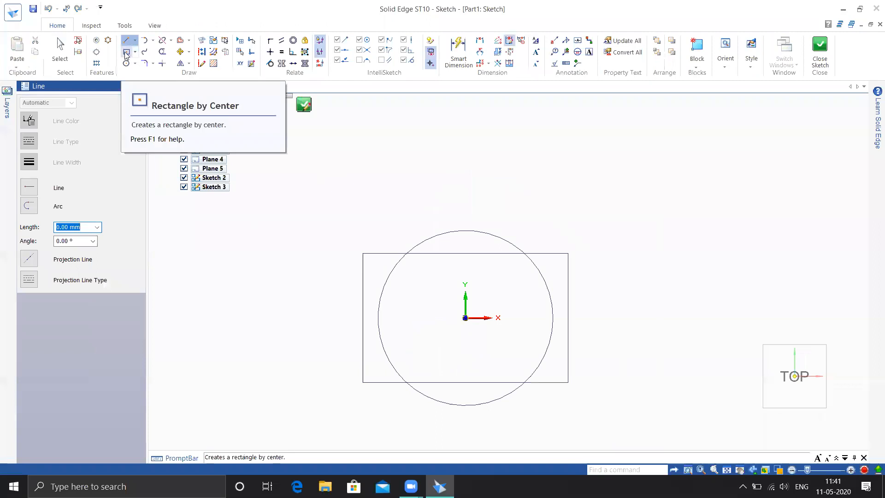
click(128, 53)
click(458, 289)
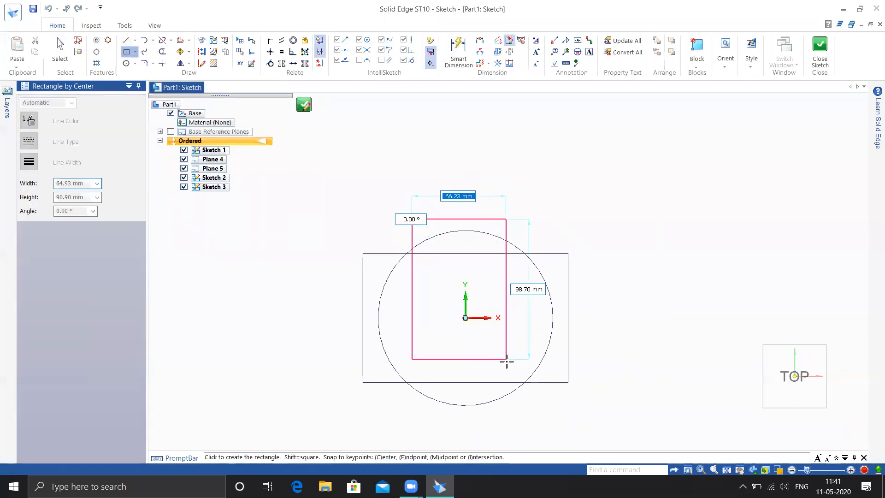
click(511, 425)
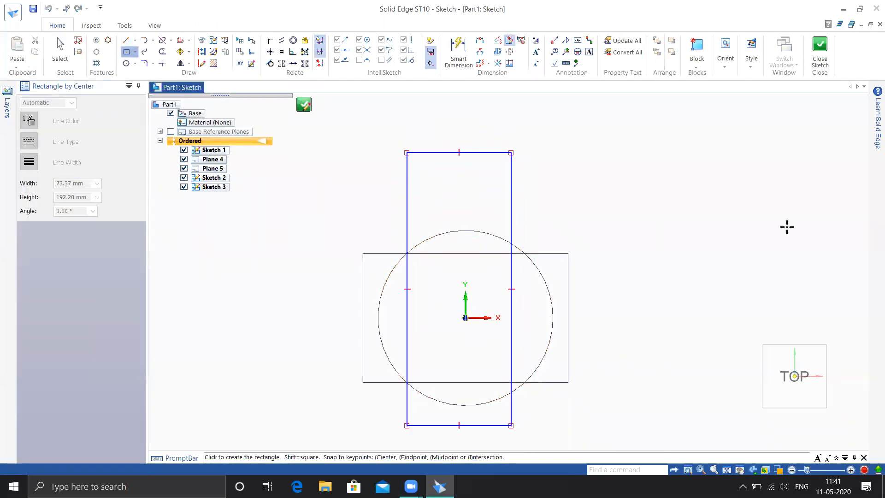
click(820, 48)
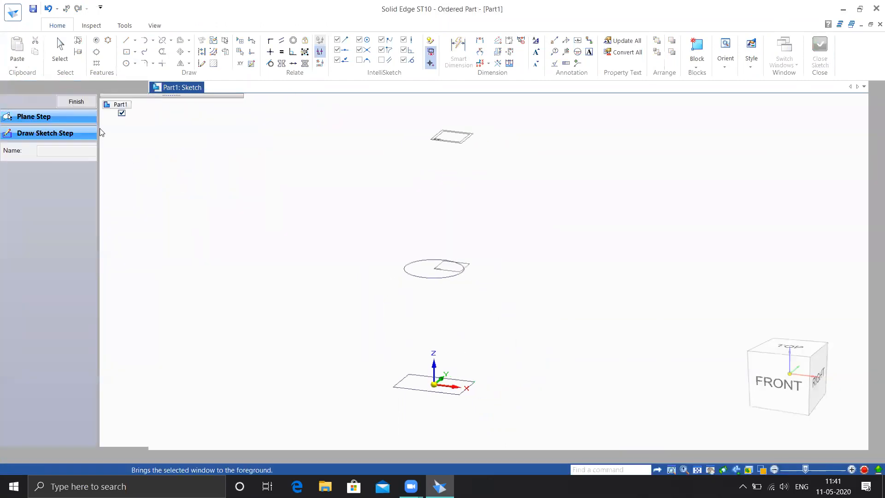
click(90, 103)
click(90, 103)
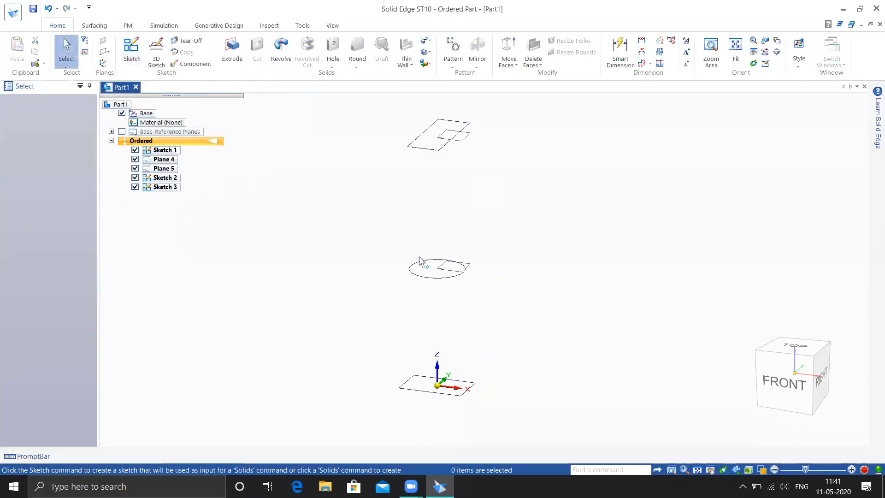
Create a lofted protrusion through the base rectangle, the middle circle and the upper rectangle
click(426, 41)
click(442, 76)
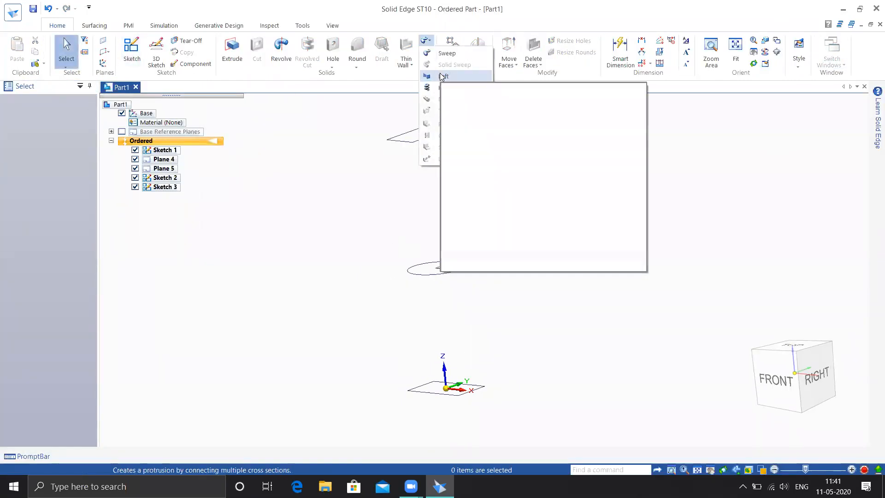
mouse_move(630, 285)
middle_down()
mouse_move(604, 302)
mouse_move(618, 306)
middle_up()
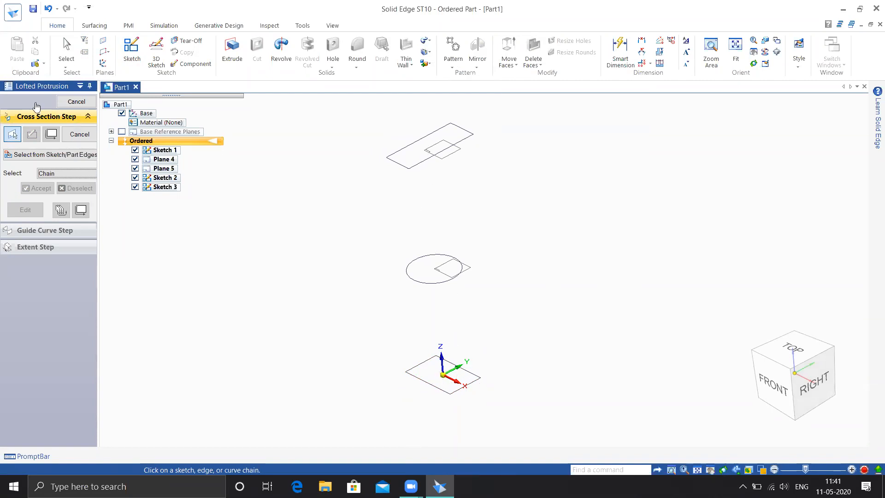
click(450, 394)
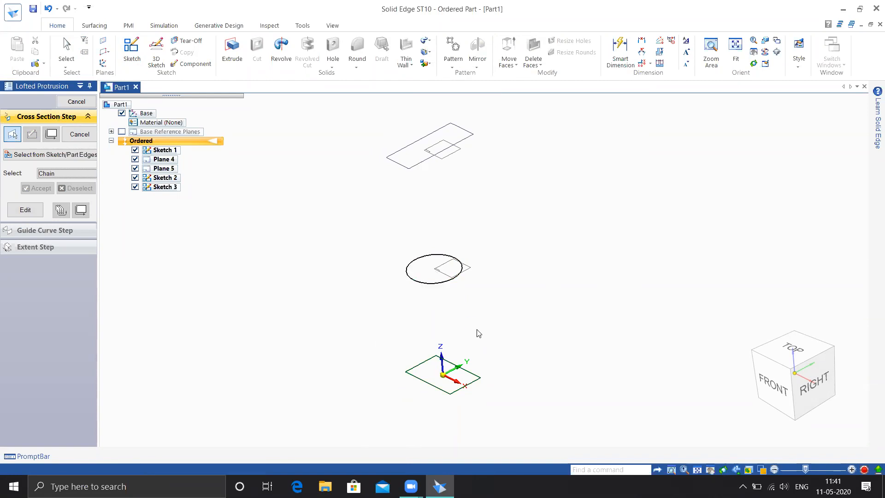
click(450, 279)
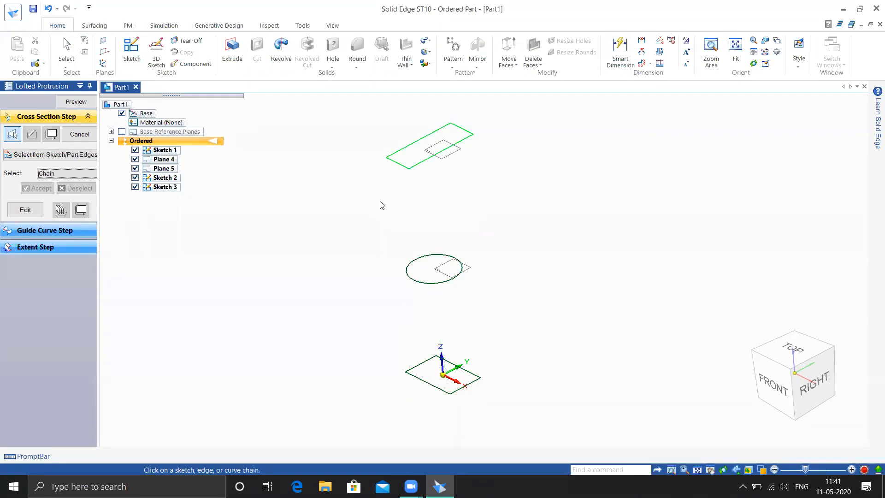
click(84, 103)
middle_drag(581, 276, 452, 396)
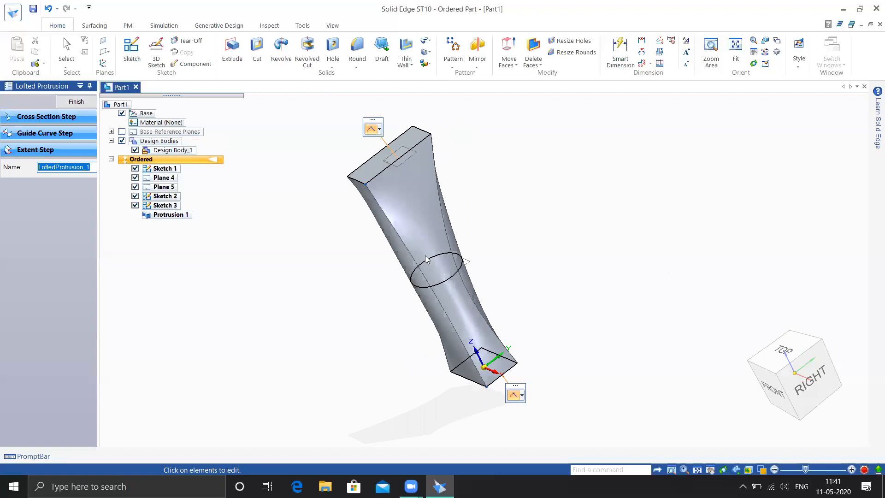
middle_drag(358, 217, 381, 324)
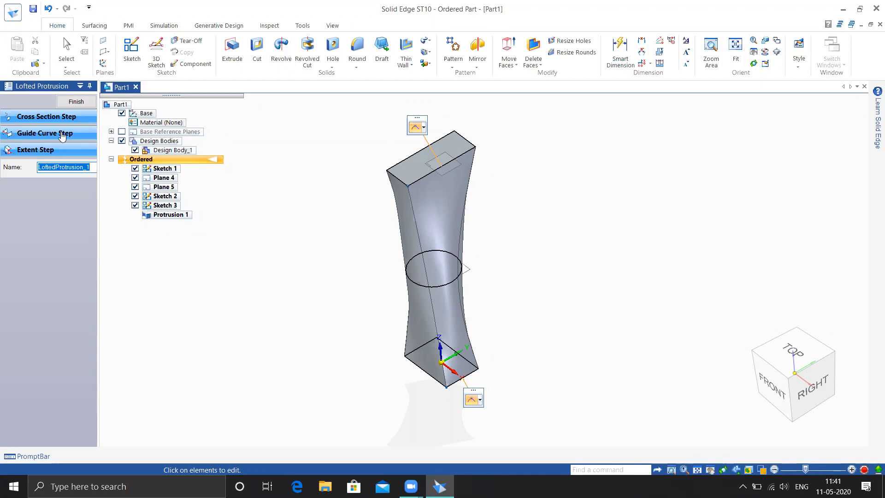
click(77, 103)
click(76, 102)
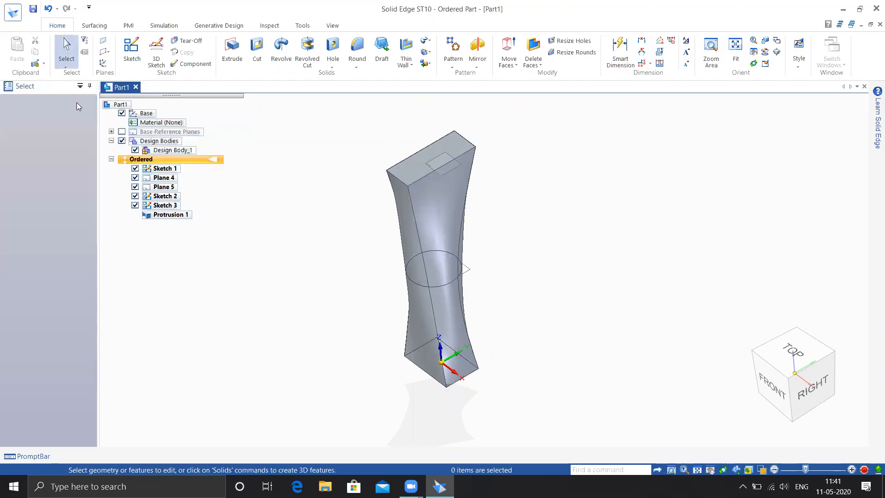
shift+middle_drag(304, 232, 283, 243)
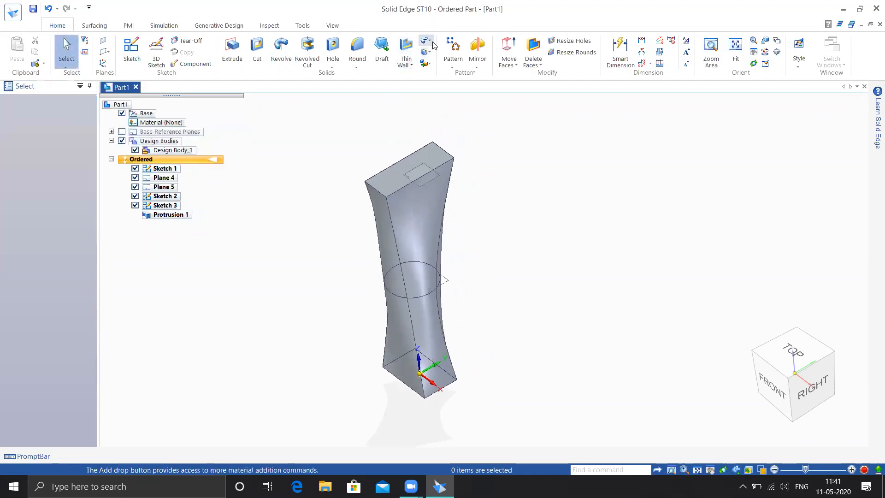
Start another new part document
click(6, 12)
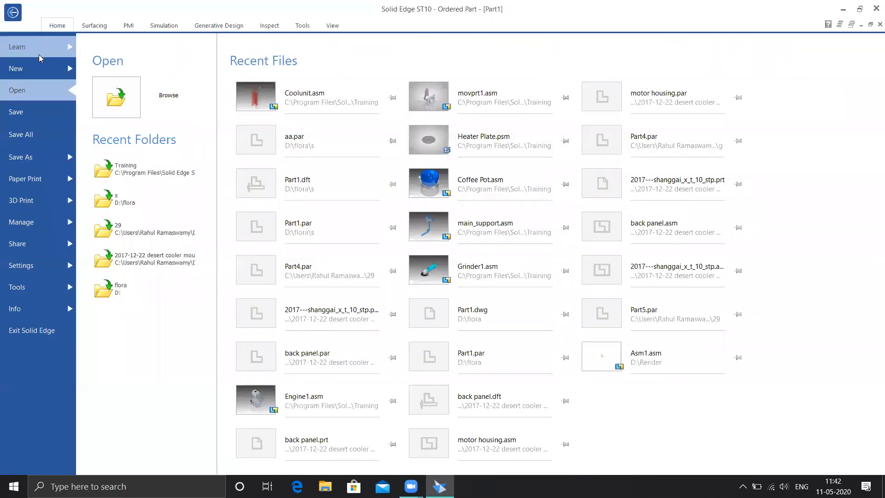
click(19, 68)
click(204, 294)
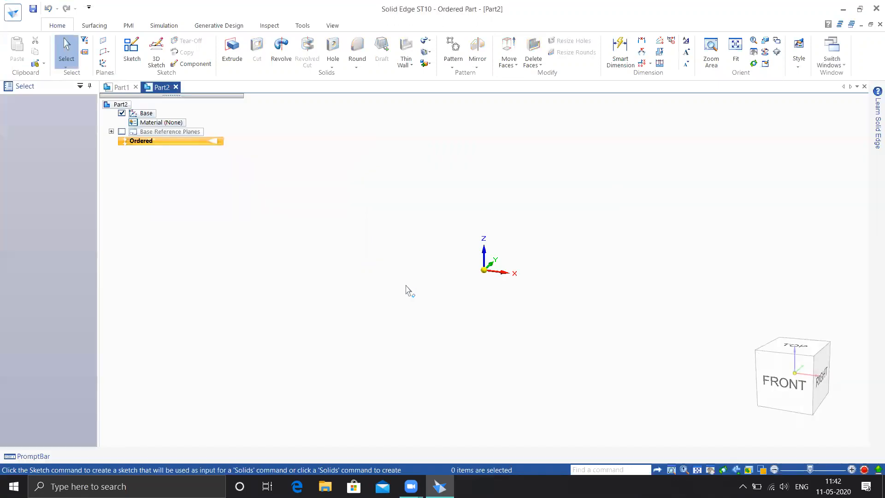
Create a reference plane parallel to the YZ plane, offset about 226 mm along the positive X axis
click(106, 52)
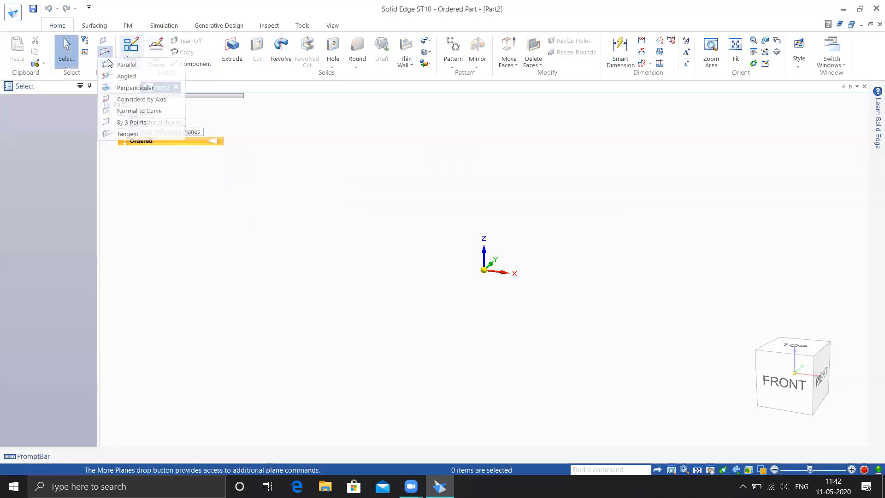
click(144, 66)
middle_drag(420, 301, 395, 312)
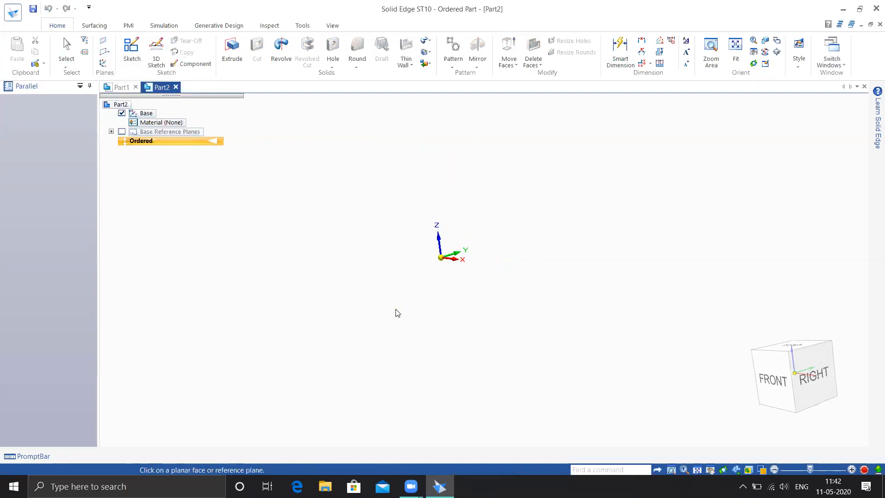
click(458, 237)
middle_drag(586, 283, 618, 291)
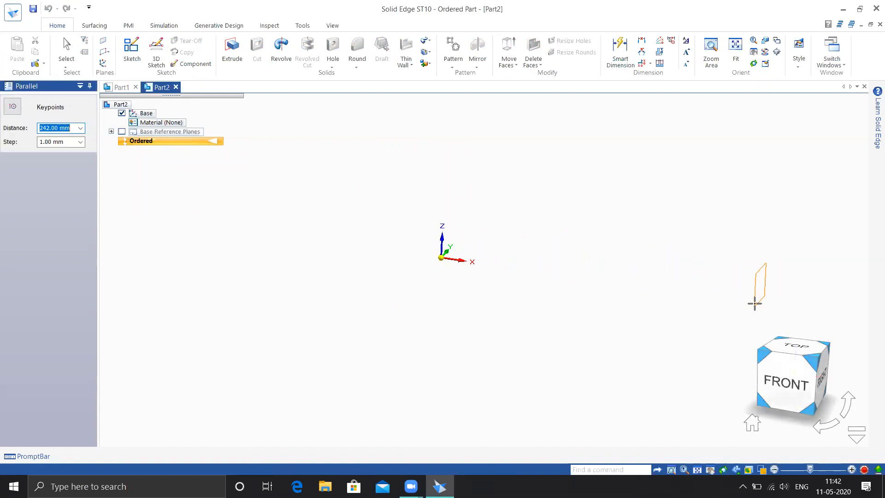
click(654, 352)
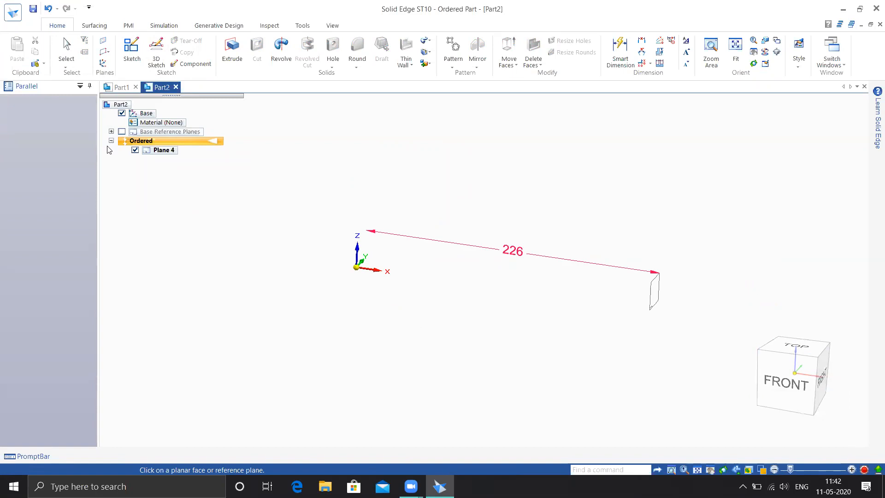
Sketch a circle about 61 mm in diameter on the YZ plane and a smaller circle beside it, level with its centre
click(132, 48)
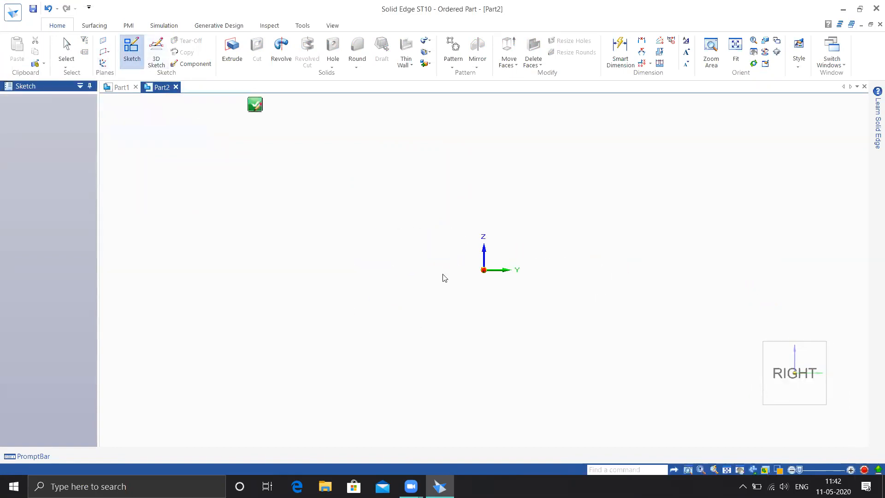
click(126, 63)
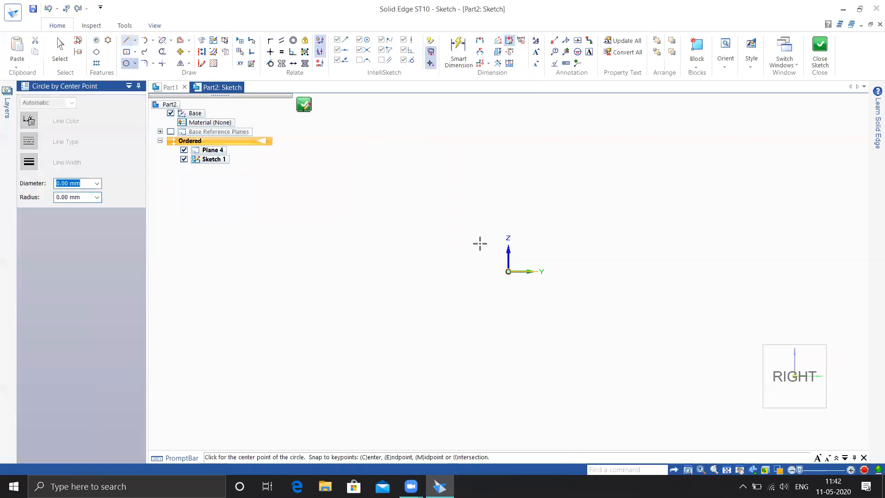
click(468, 243)
click(480, 283)
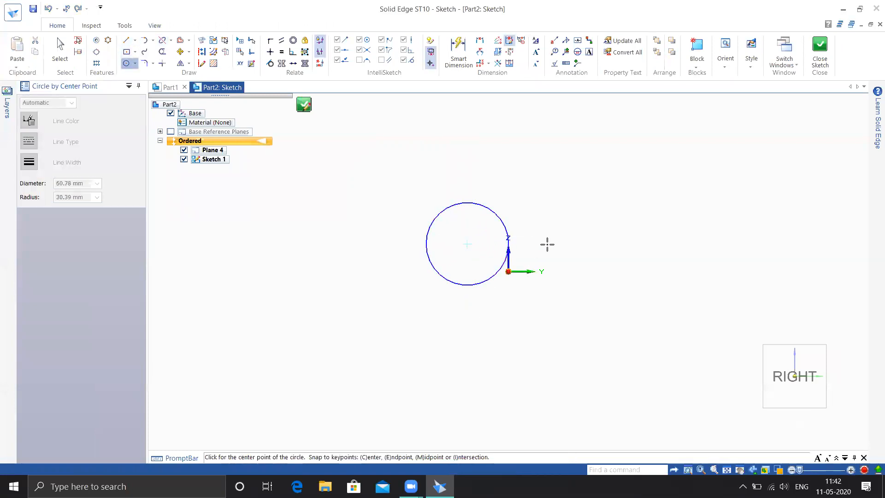
click(557, 243)
click(564, 271)
key(Escape)
Join the two circles with one line across their upper edges and one line across their lower edges
key(l)
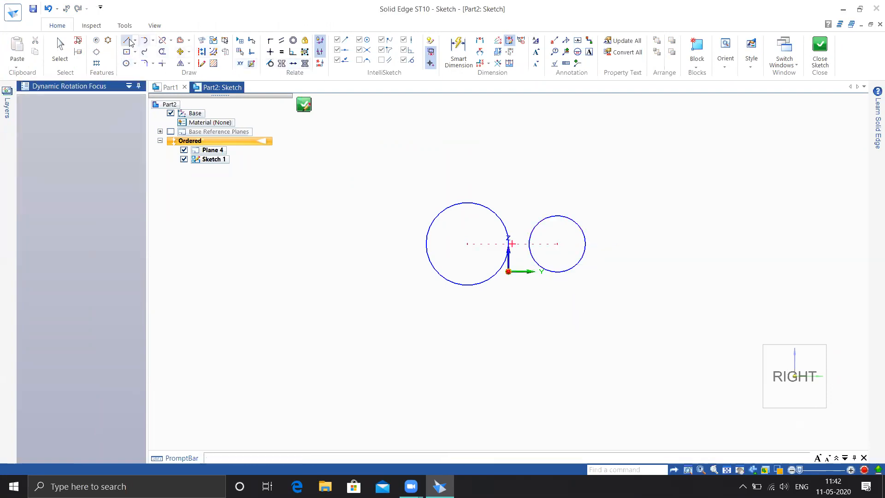
click(472, 202)
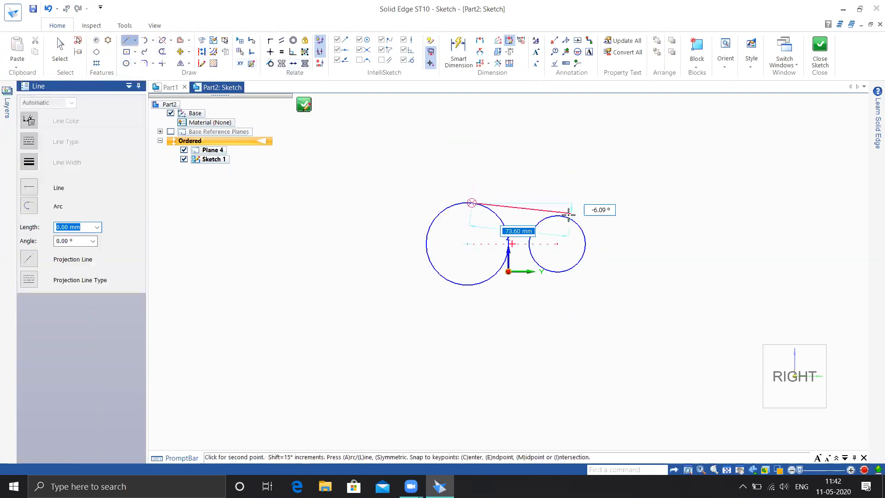
click(562, 216)
key(Escape)
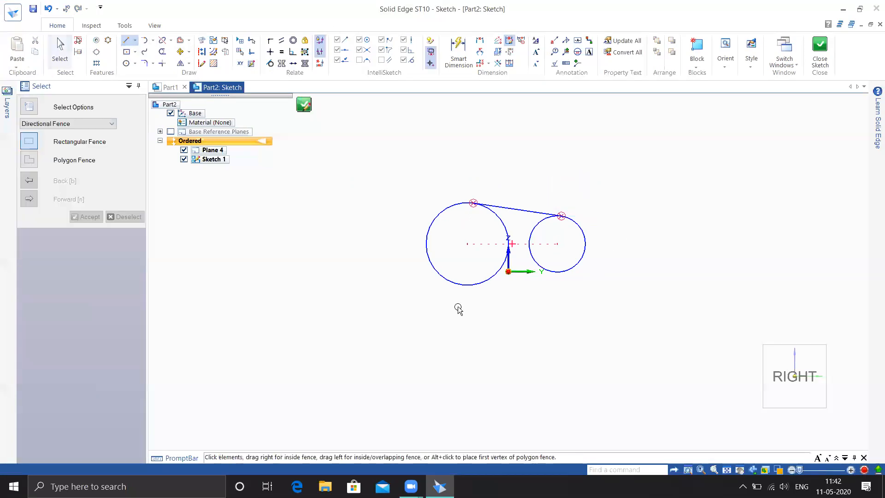
click(125, 40)
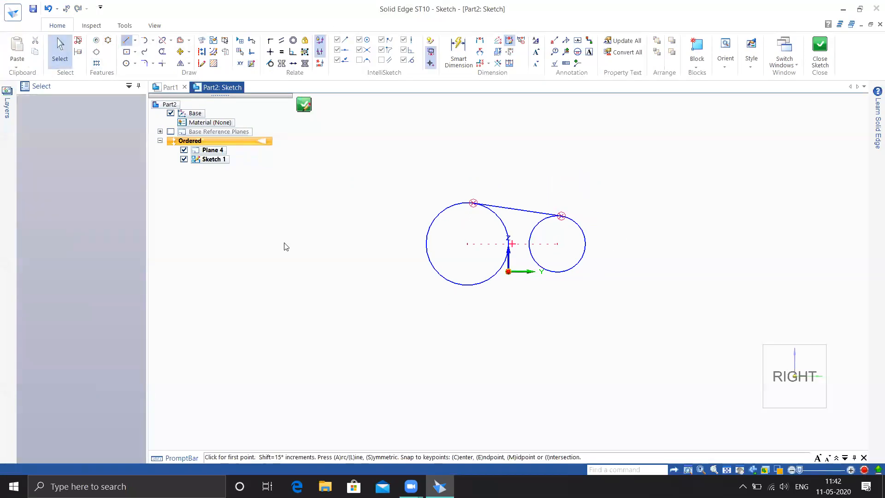
click(461, 288)
click(561, 272)
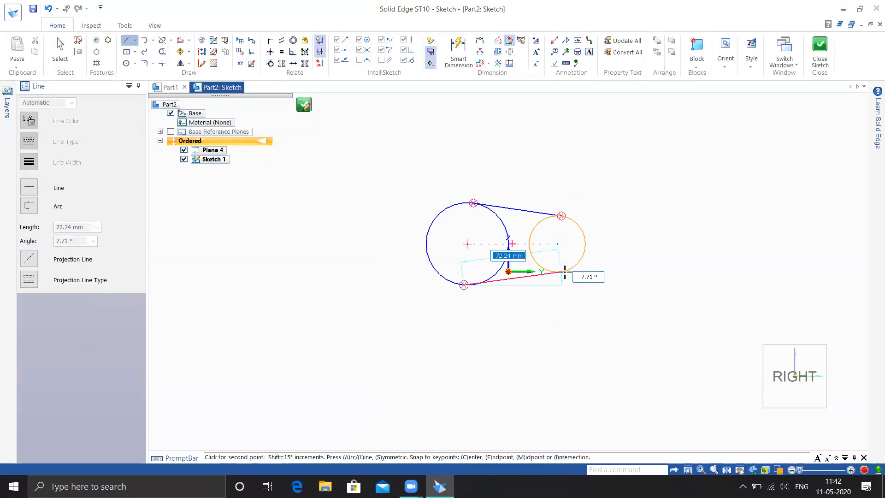
key(Escape)
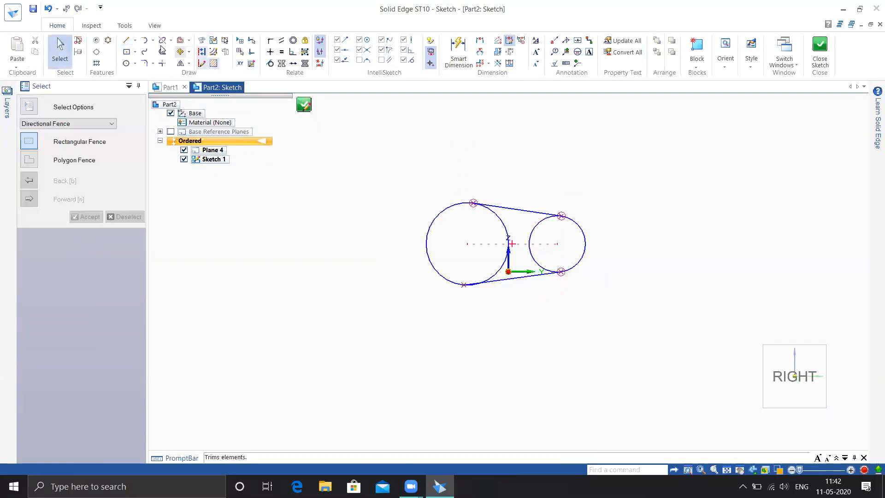
Make the lower line tangent to the larger circle, and trim the inner arcs to leave a single closed outline
click(270, 64)
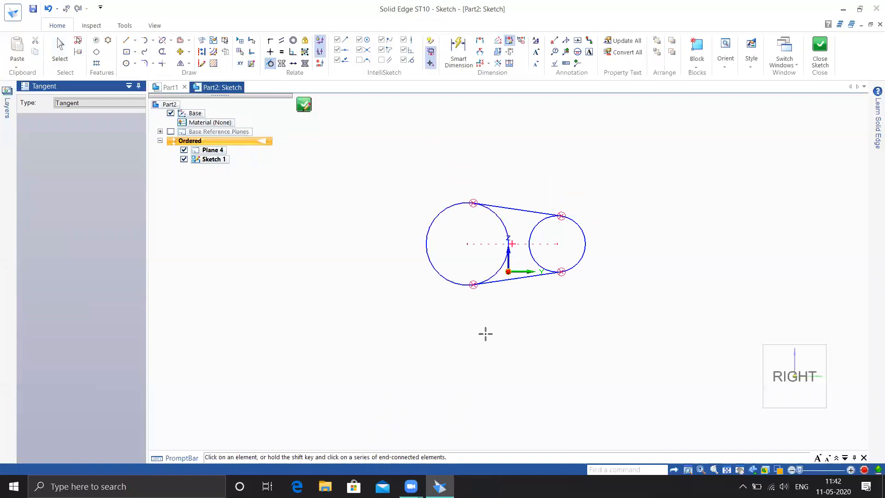
click(163, 51)
drag(565, 242, 571, 243)
key(Escape)
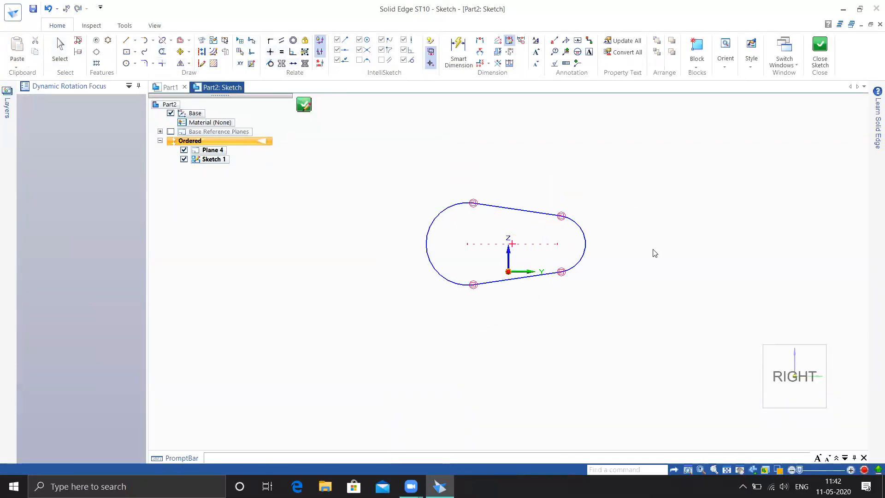
click(820, 51)
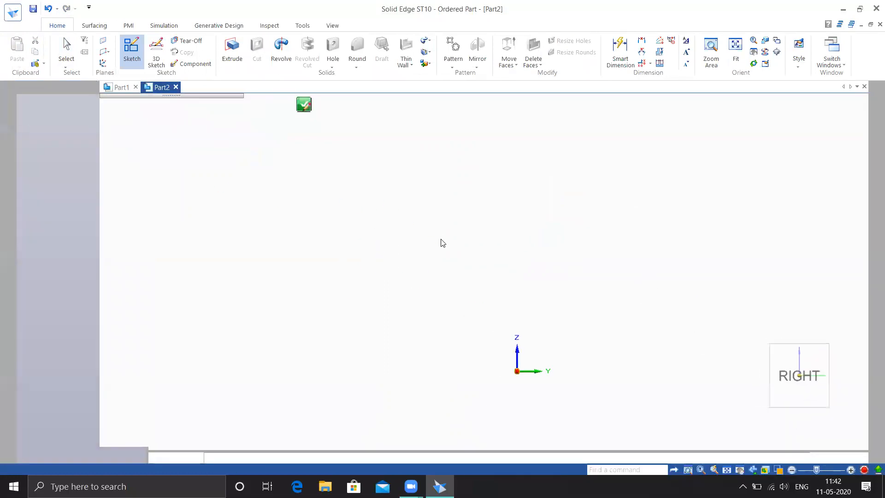
Add a horizontal line about 165 mm long above the rounded outline in the first sketch, and finish the sketch
click(125, 41)
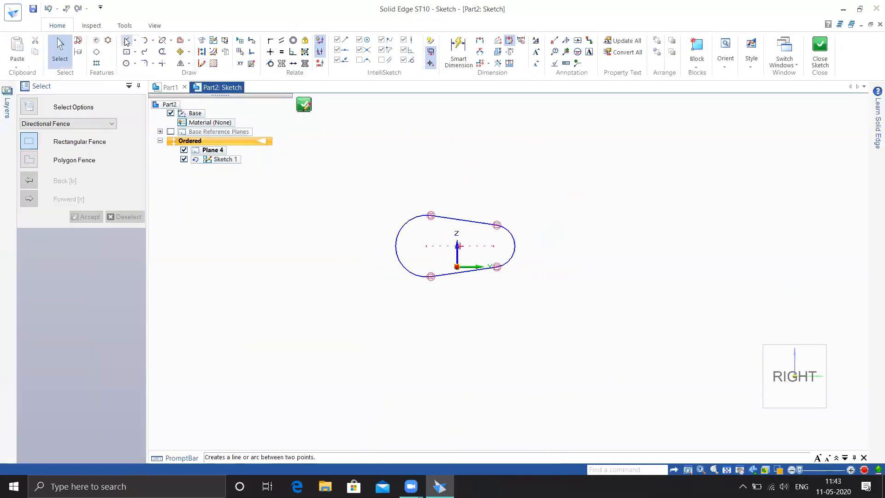
click(360, 222)
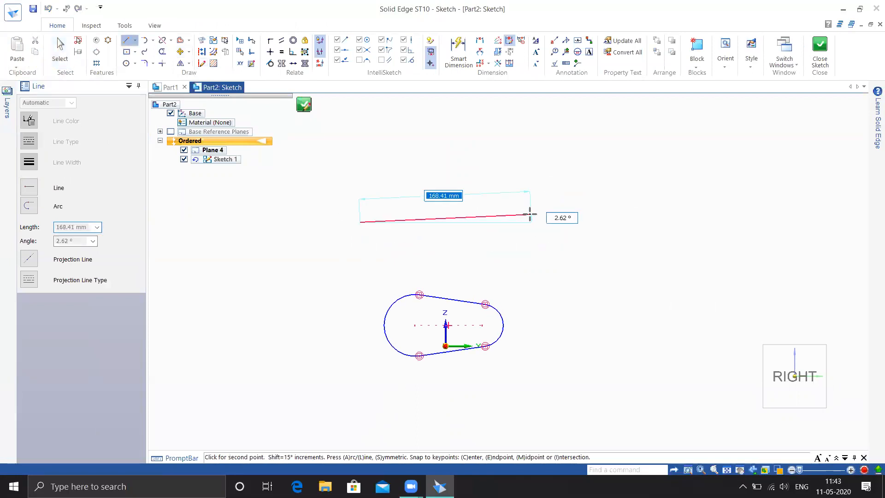
click(527, 223)
key(Escape)
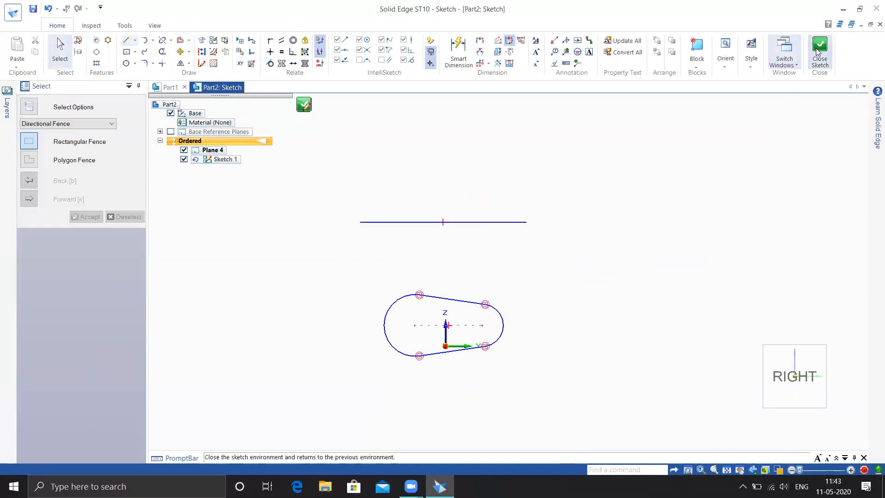
click(819, 48)
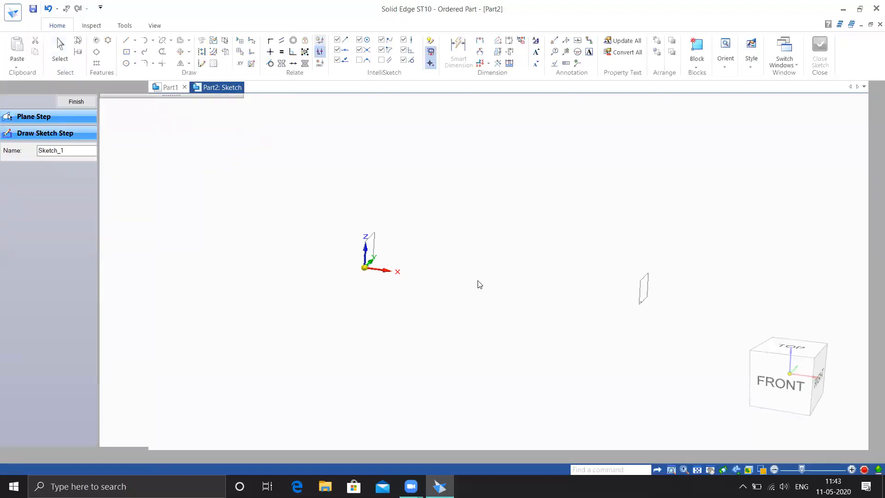
click(80, 101)
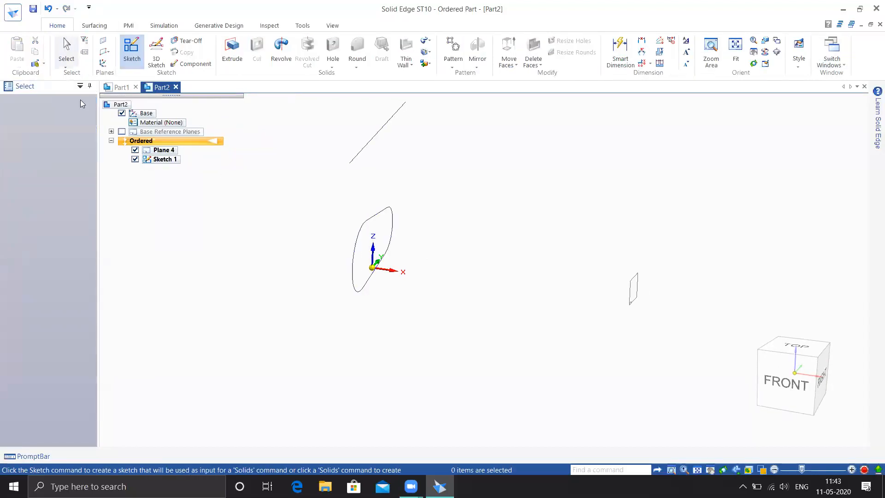
Sketch two level circles side by side on the offset plane, about 54 mm and 67 mm in diameter, below the first profile
click(133, 46)
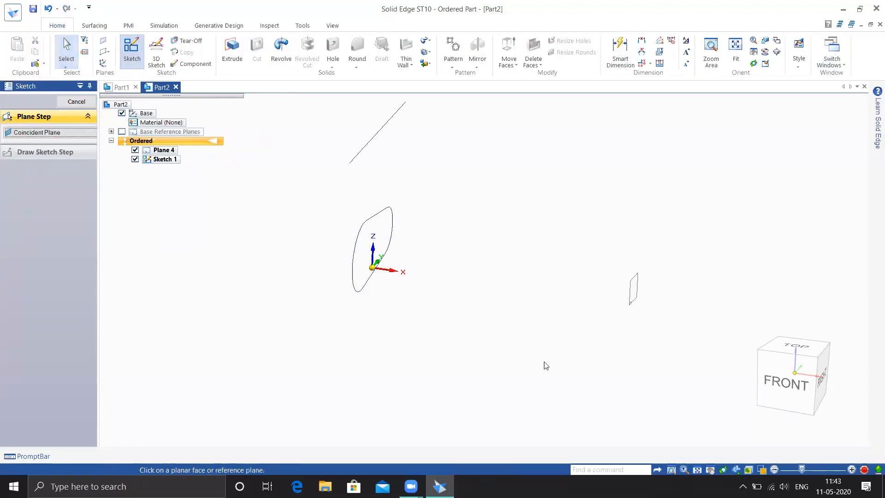
click(635, 282)
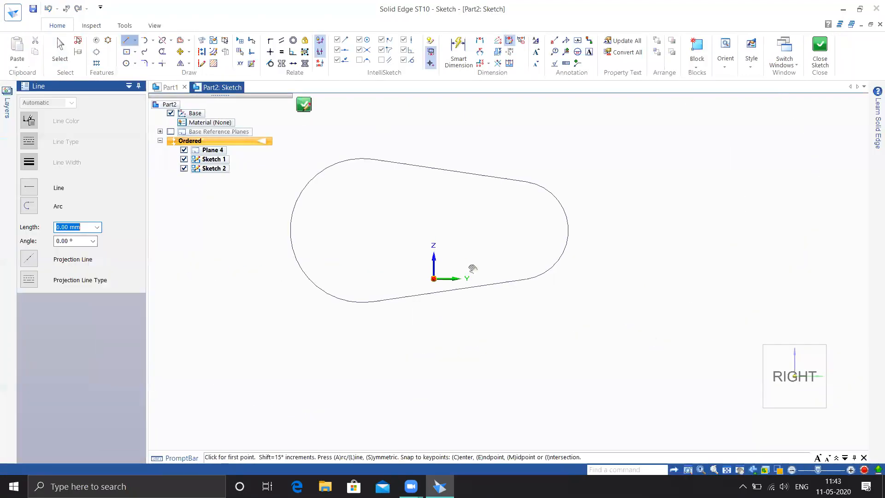
click(125, 63)
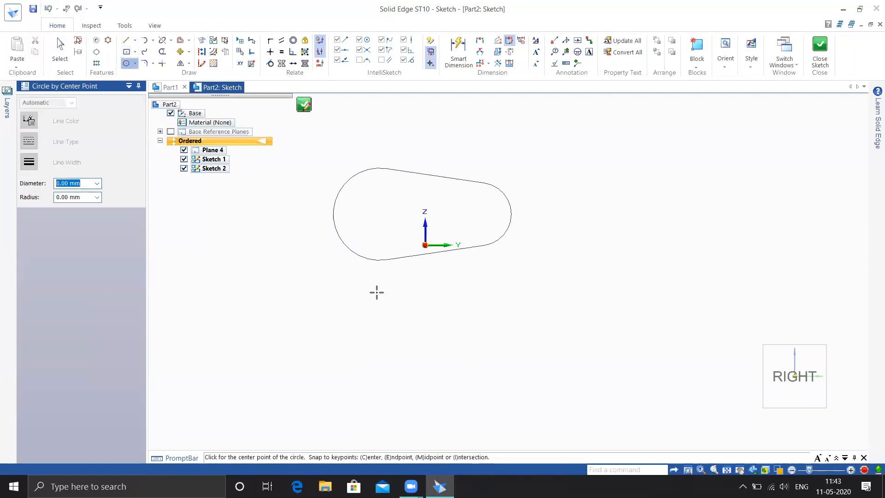
click(377, 301)
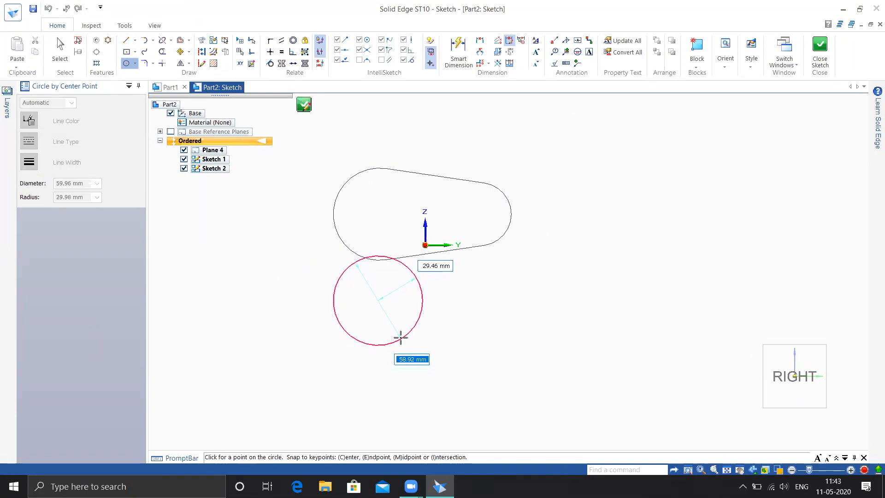
click(403, 333)
click(474, 300)
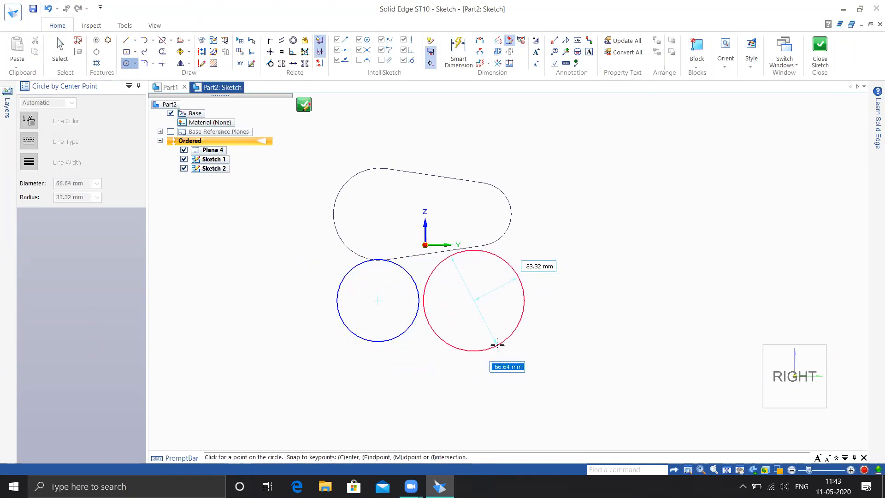
click(496, 348)
Connect the upper and lower edges of the two new circles on the offset plane with two lines
scroll(573, 267, down, 3)
scroll(507, 282, up, 4)
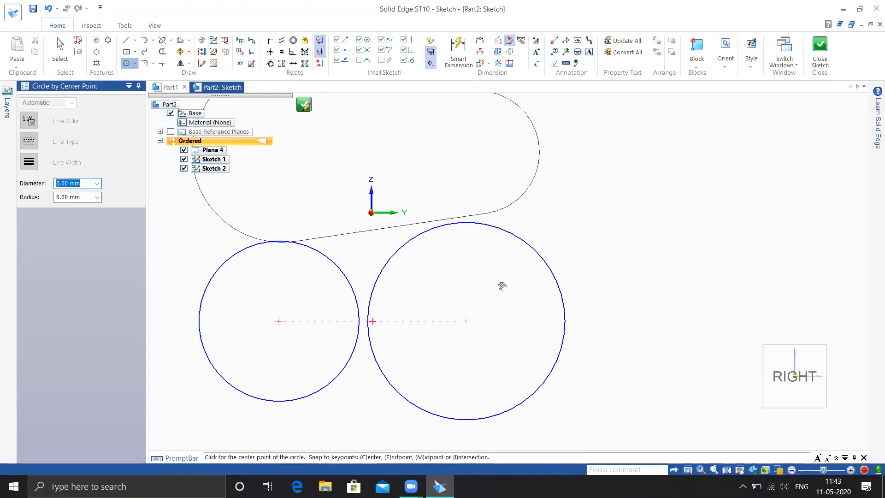
click(125, 42)
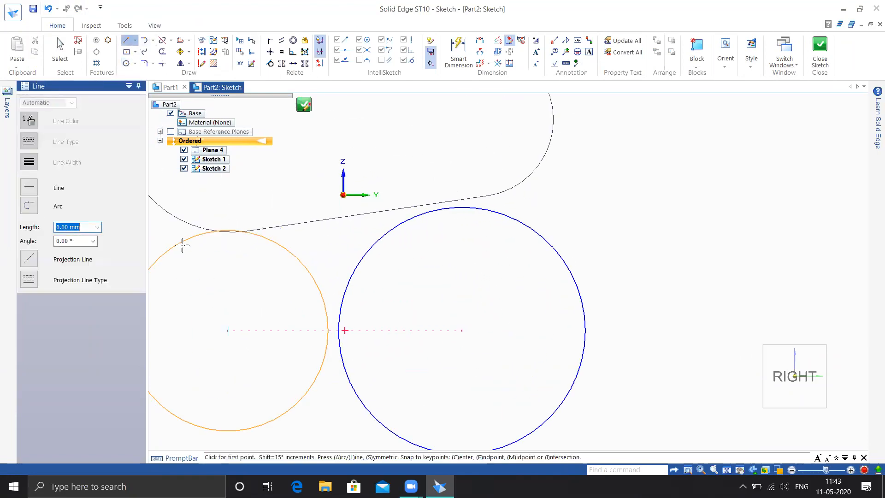
click(217, 231)
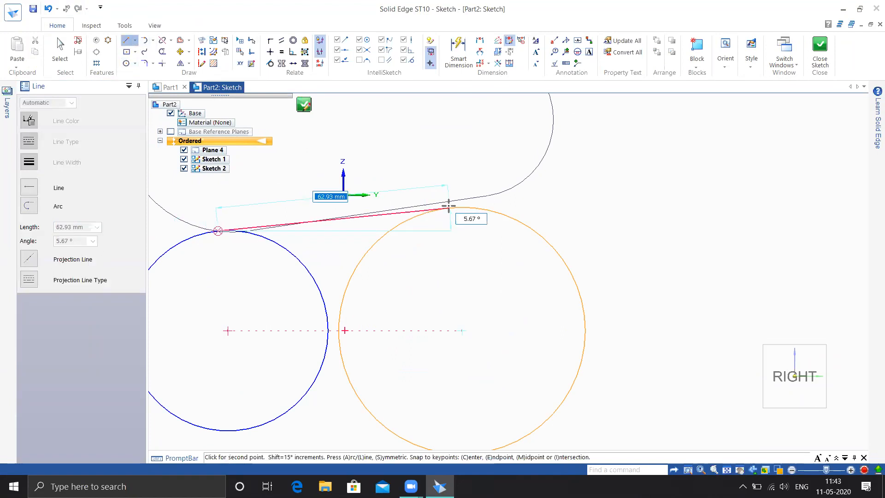
click(512, 214)
scroll(496, 261, down, 4)
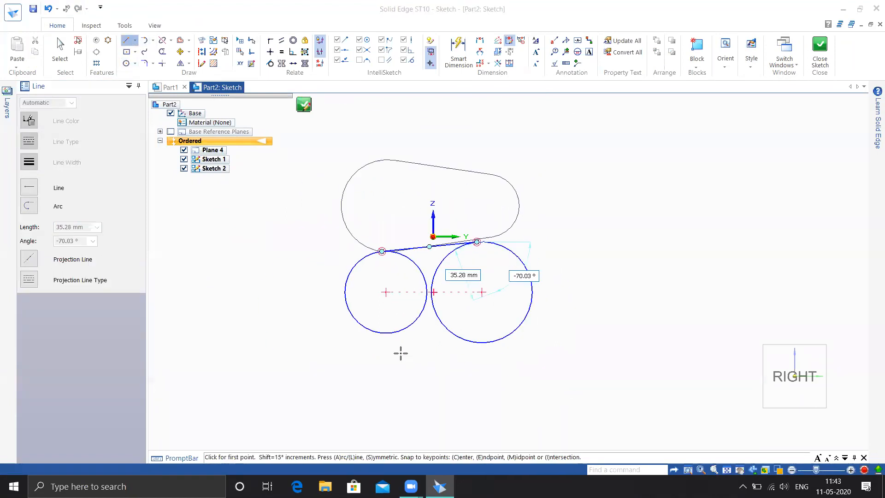
click(373, 332)
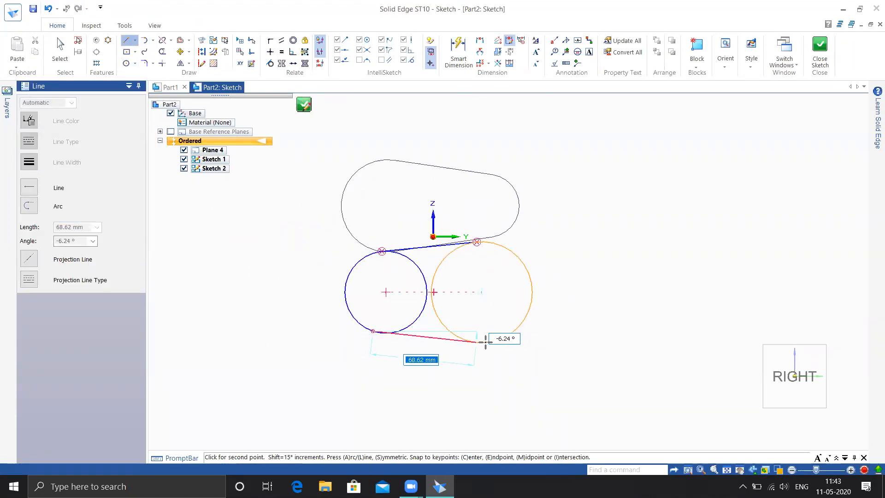
click(478, 345)
key(Escape)
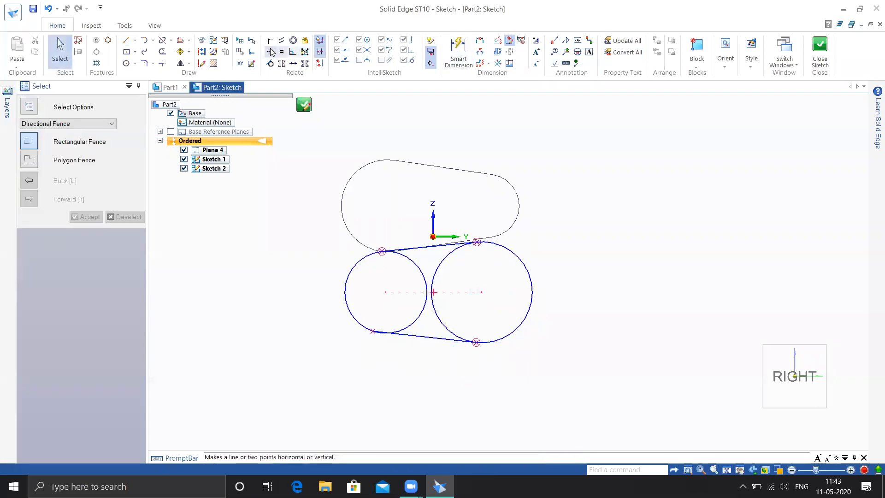
Make the lower connecting line tangent to the smaller circle on the offset plane
click(270, 63)
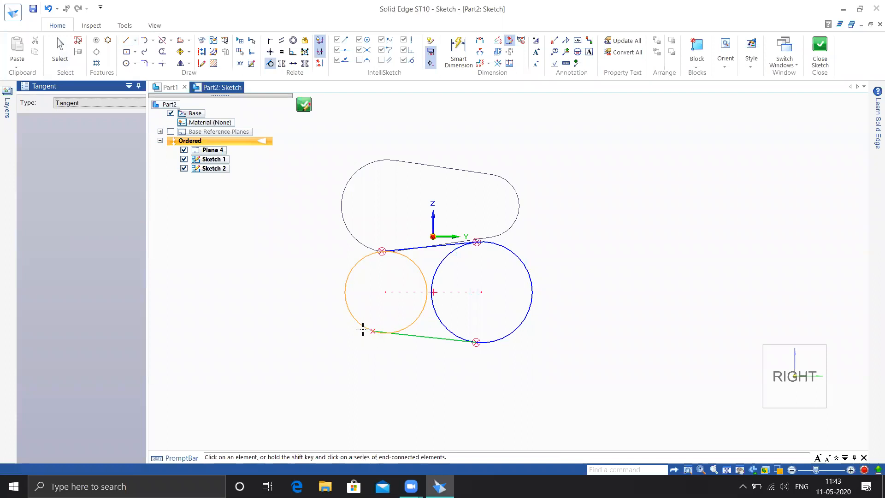
scroll(401, 356, up, 2)
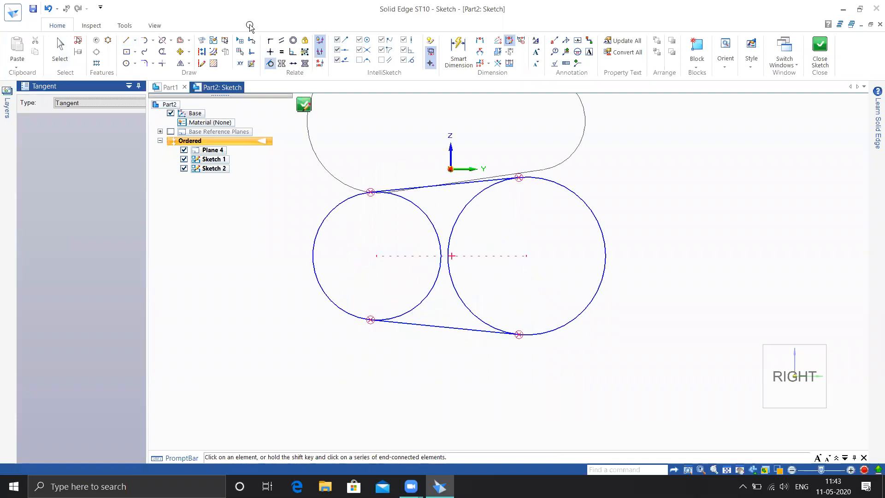
key(Escape)
Trim the arcs between the two lines to form a closed profile on the offset plane, and finish the sketch
click(162, 52)
drag(399, 248, 503, 249)
middle_click(363, 123)
scroll(719, 214, down, 2)
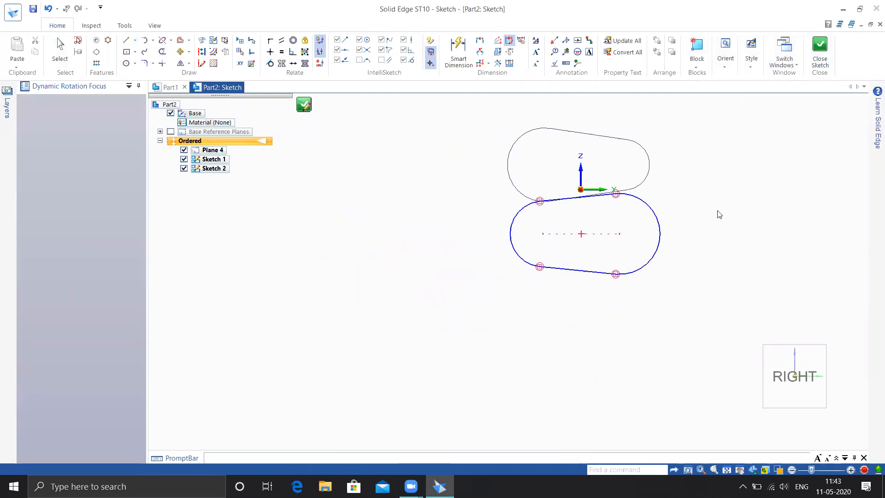
click(820, 51)
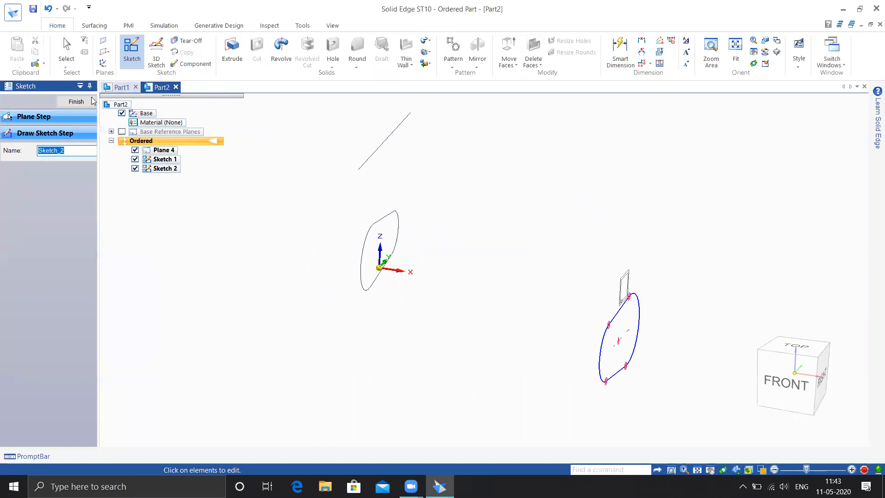
click(87, 103)
click(82, 104)
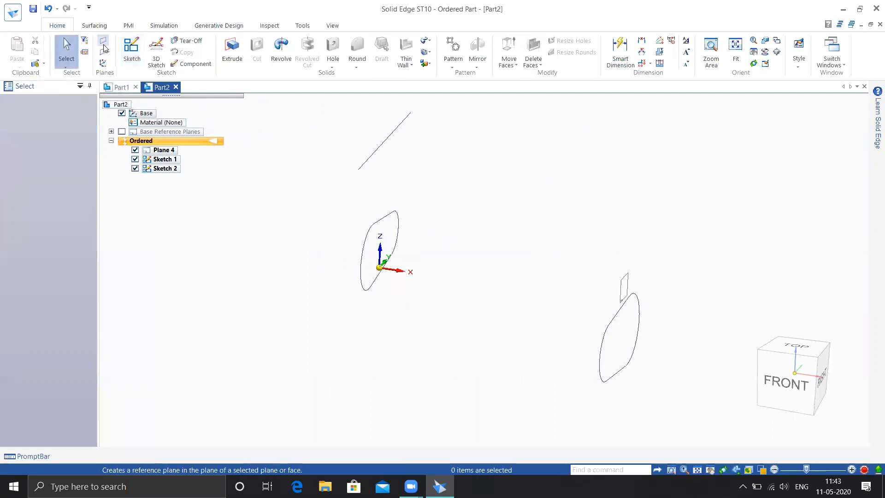
Start a sketch on the front (XZ) plane and draw a level, descending, level line chain between the upper edge midpoints of both profiles
click(131, 53)
click(399, 254)
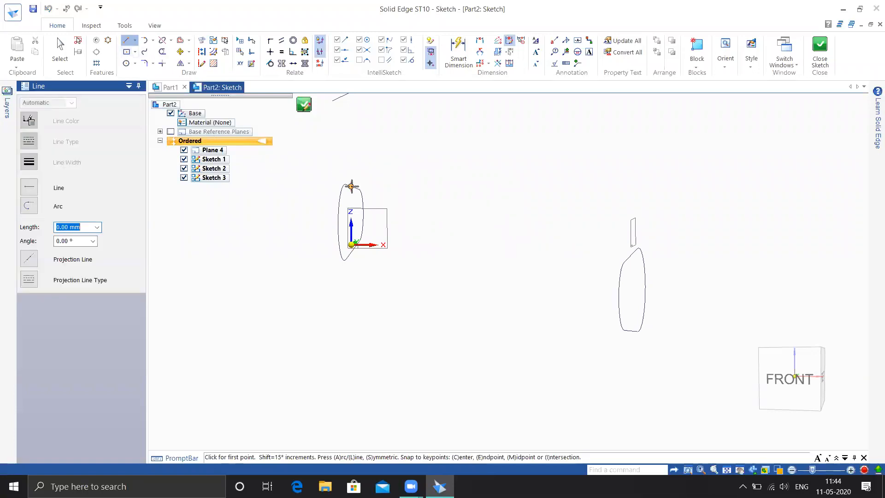
scroll(373, 196, up, 3)
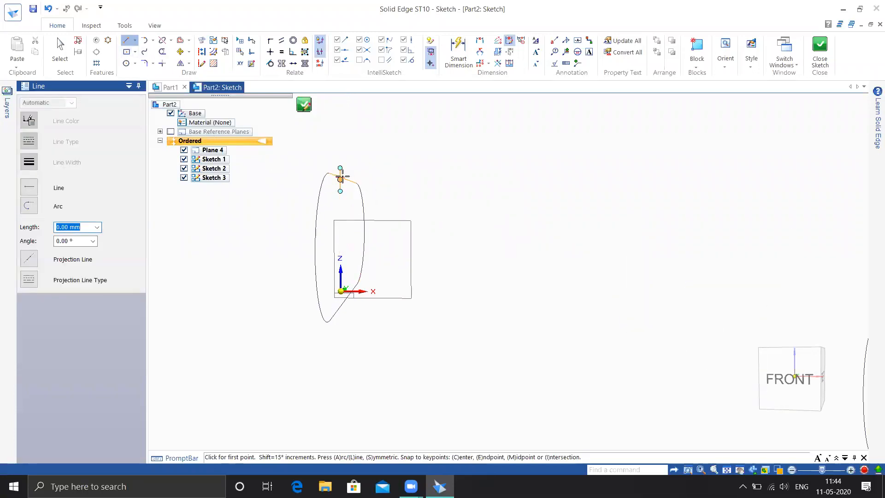
click(340, 177)
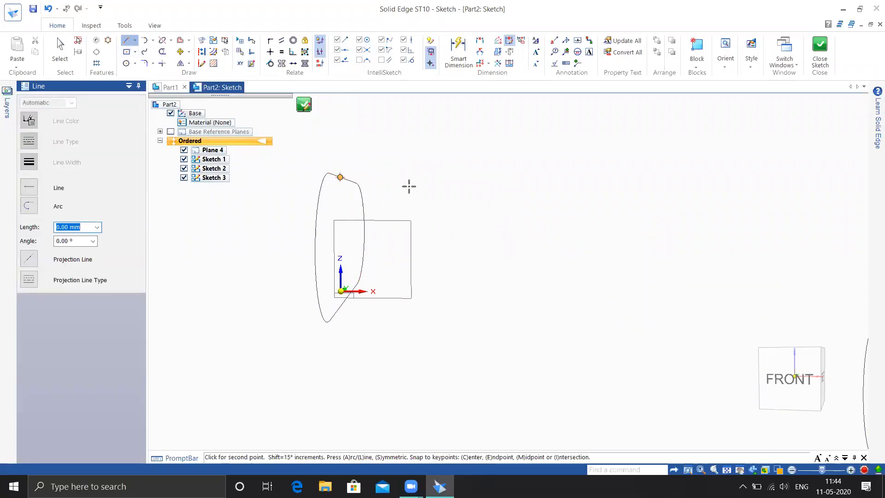
scroll(415, 173, up, 3)
scroll(419, 173, down, 6)
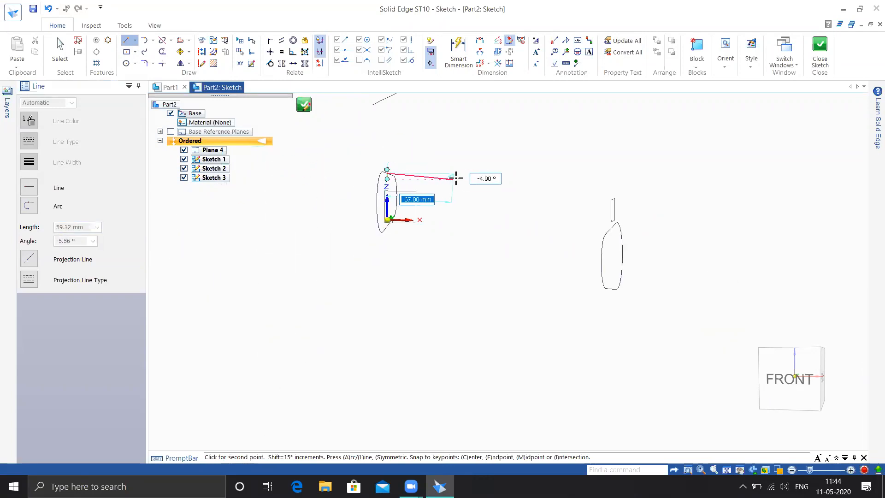
click(469, 174)
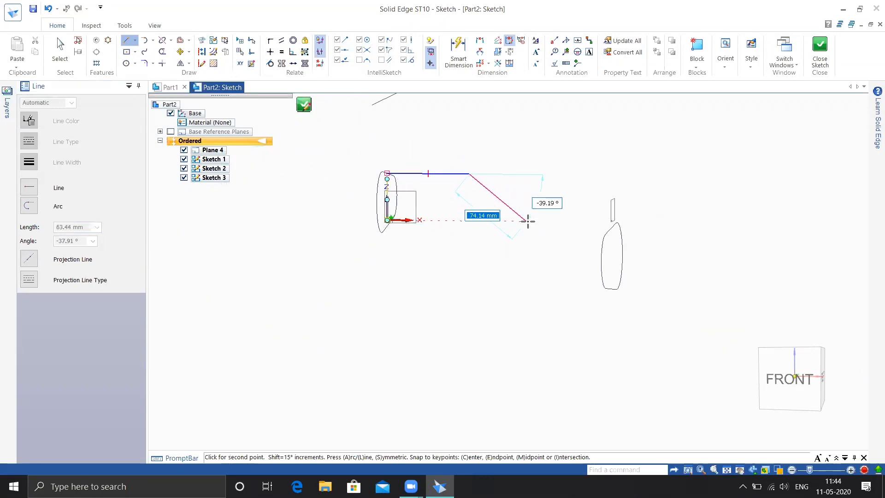
click(539, 227)
click(612, 228)
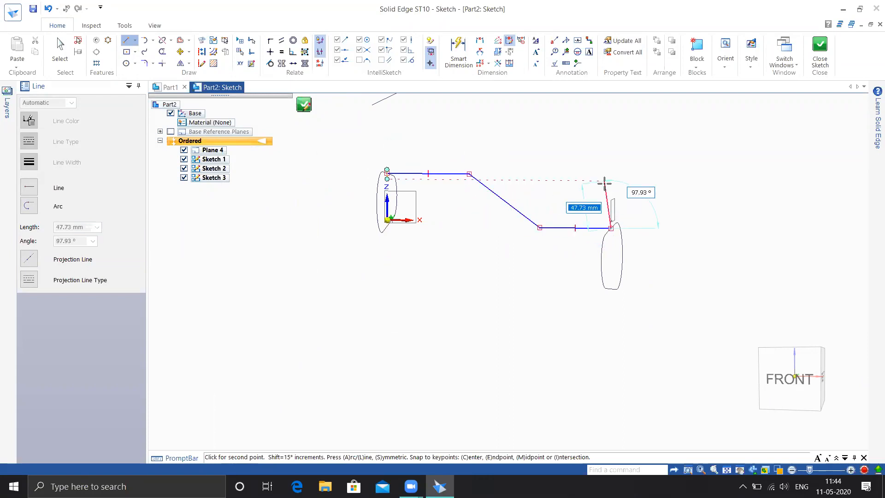
key(Escape)
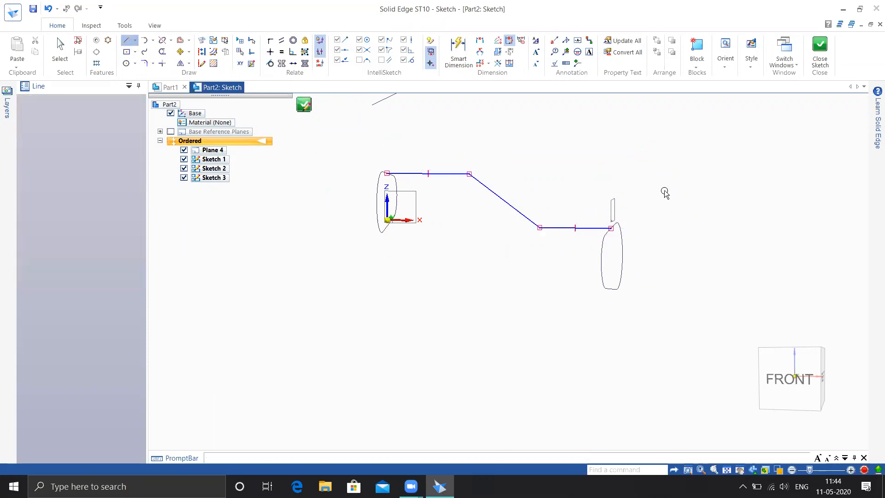
Draw a matching lower line chain between the profiles' bottom edge midpoints, level and descending, with a last segment about 83 mm long
click(128, 41)
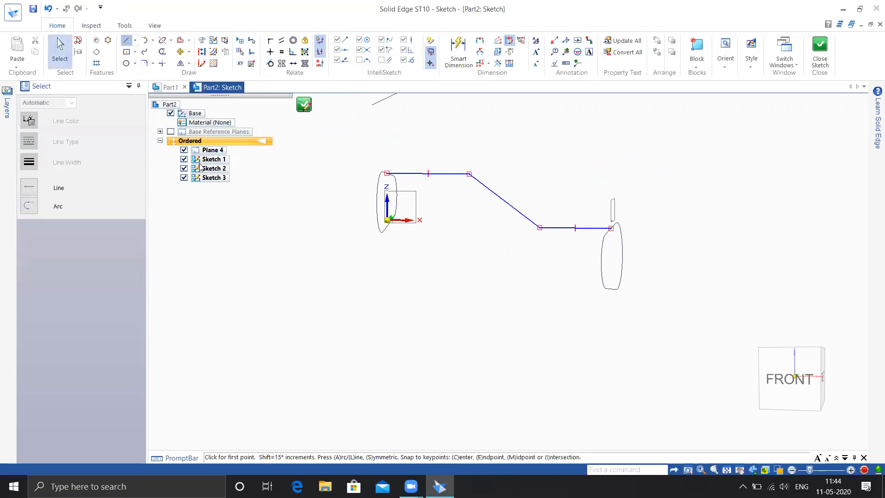
scroll(401, 241, up, 3)
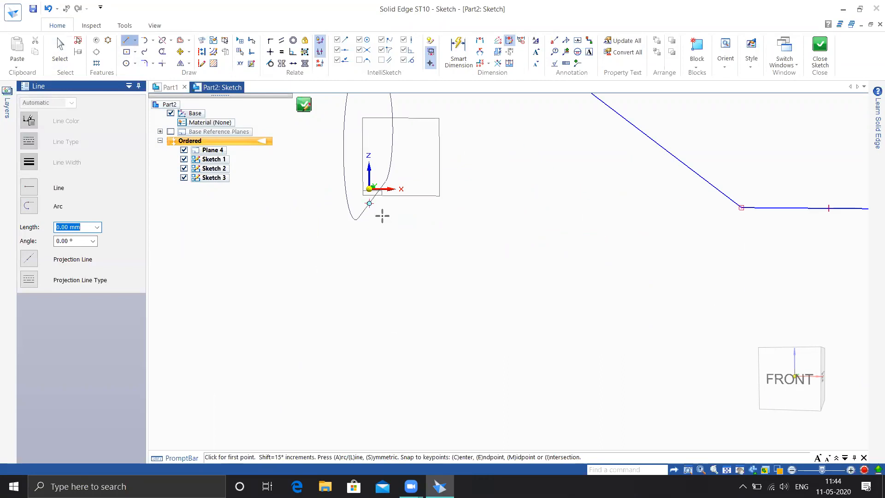
click(369, 204)
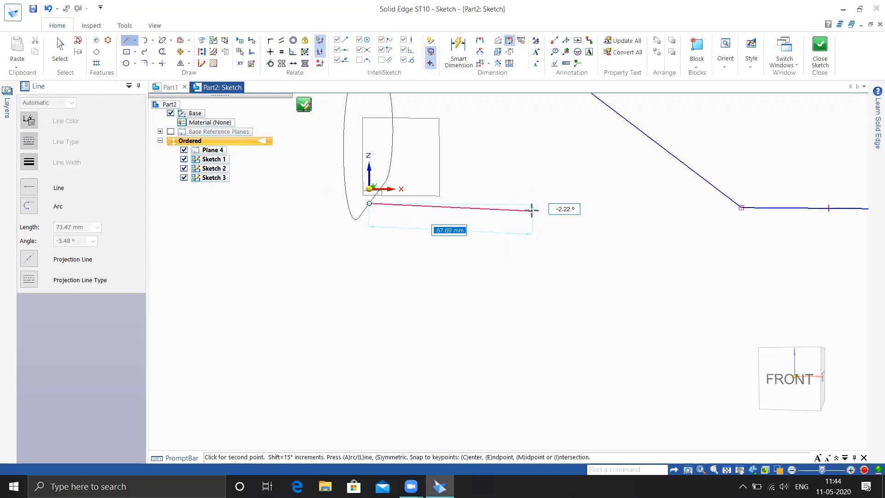
click(530, 204)
scroll(614, 280, down, 3)
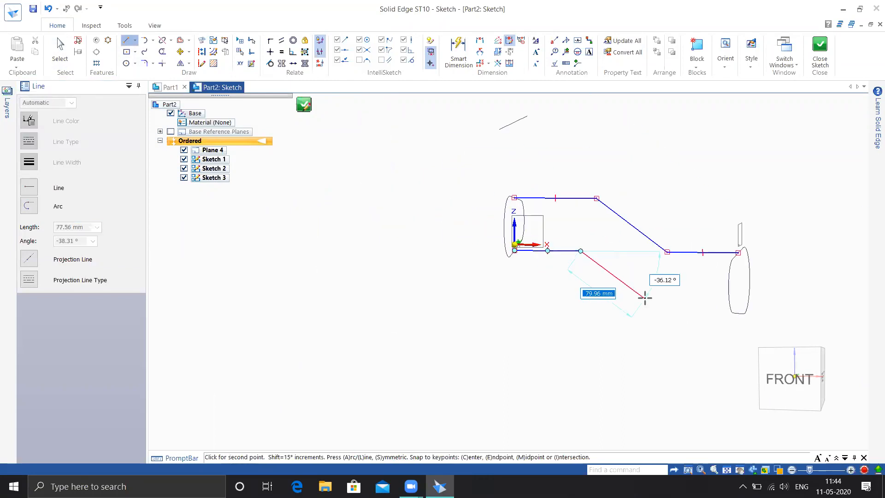
click(657, 304)
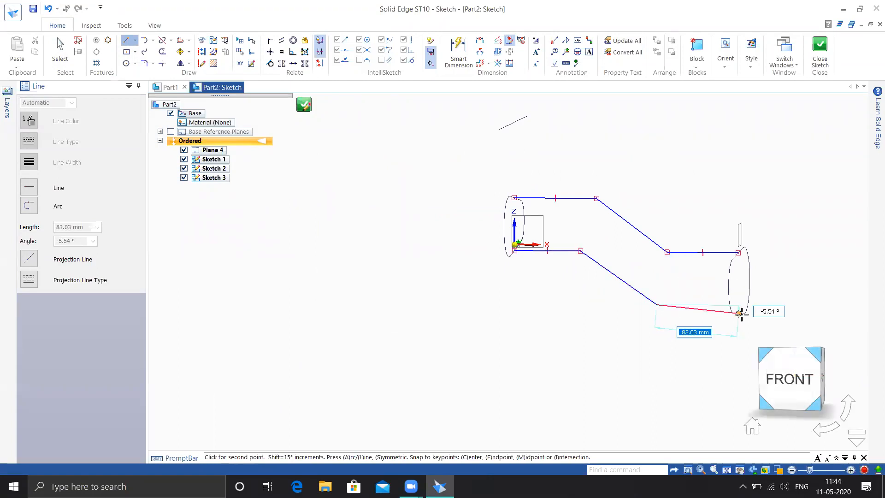
click(738, 314)
key(Escape)
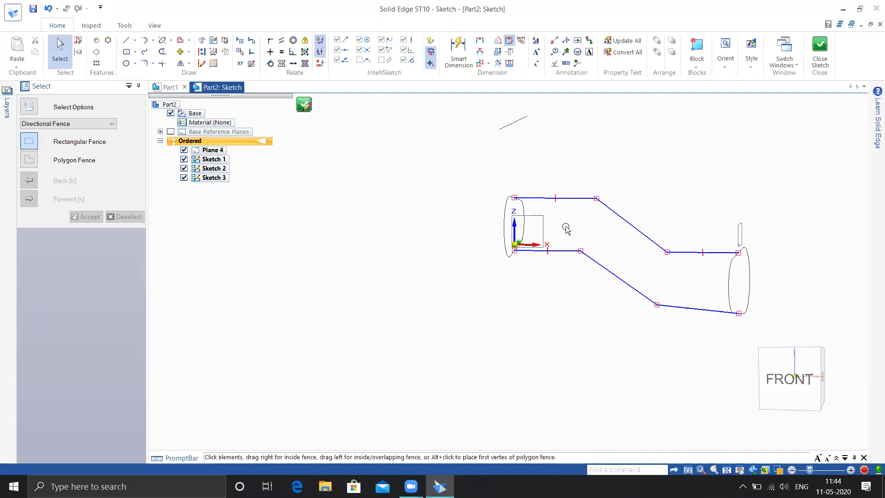
View the sketch plane head-on and make the last segment of the lower chain horizontal
key(ctrl+h)
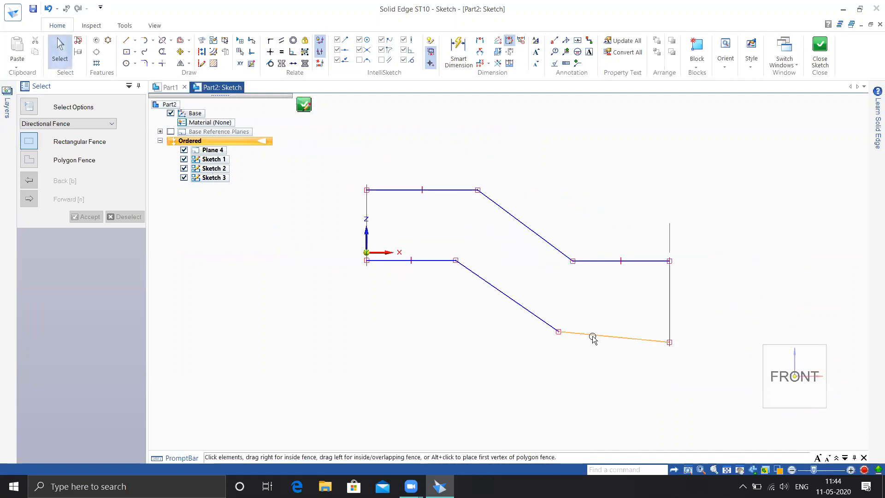
click(594, 339)
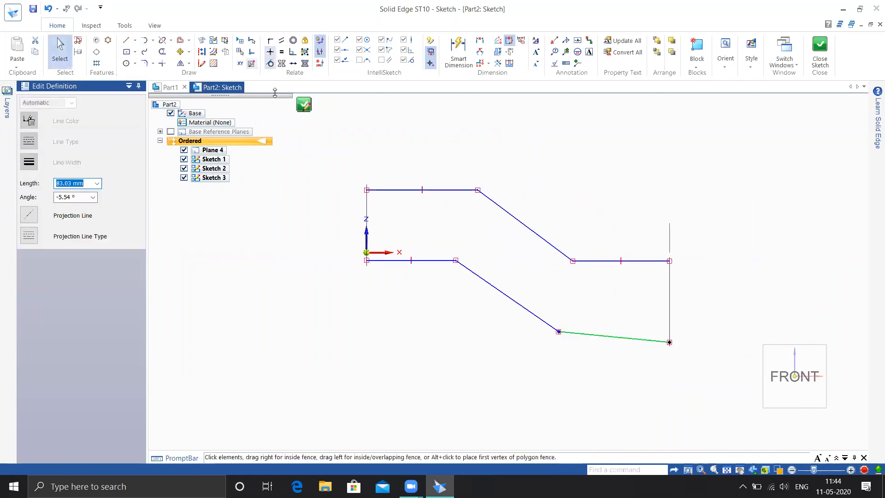
click(270, 51)
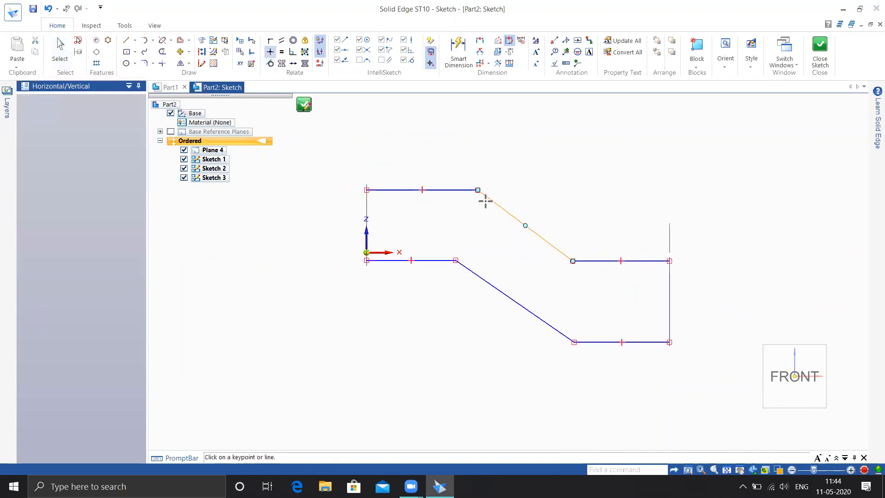
key(Escape)
Fillet the four corners of the upper and lower line chains into smooth curves, and finish the sketch
click(145, 63)
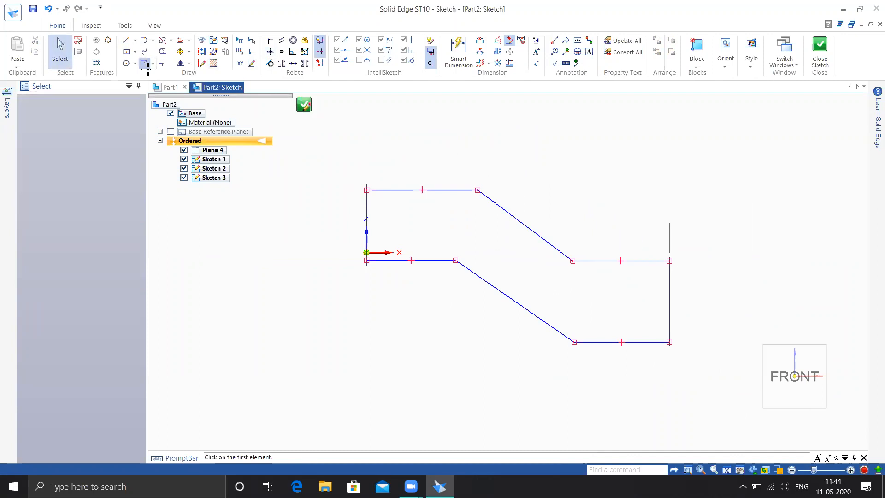
click(478, 190)
click(478, 196)
click(572, 254)
click(457, 268)
click(574, 342)
click(570, 333)
key(Escape)
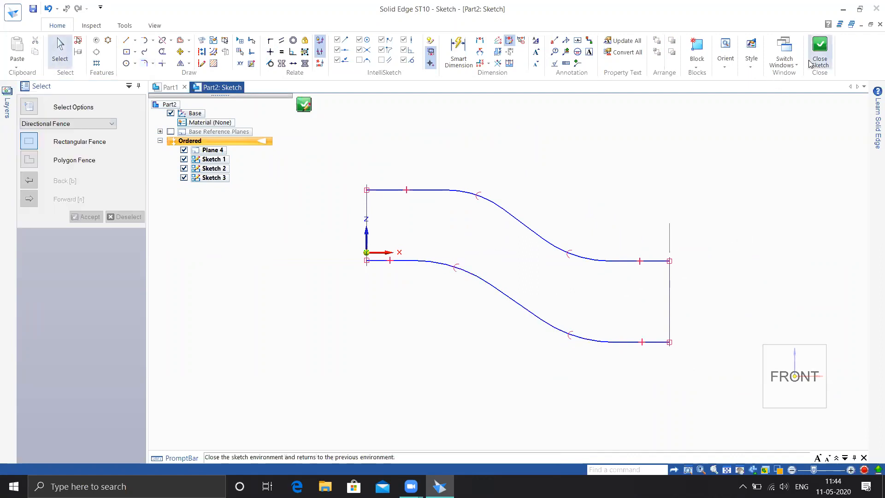
click(820, 58)
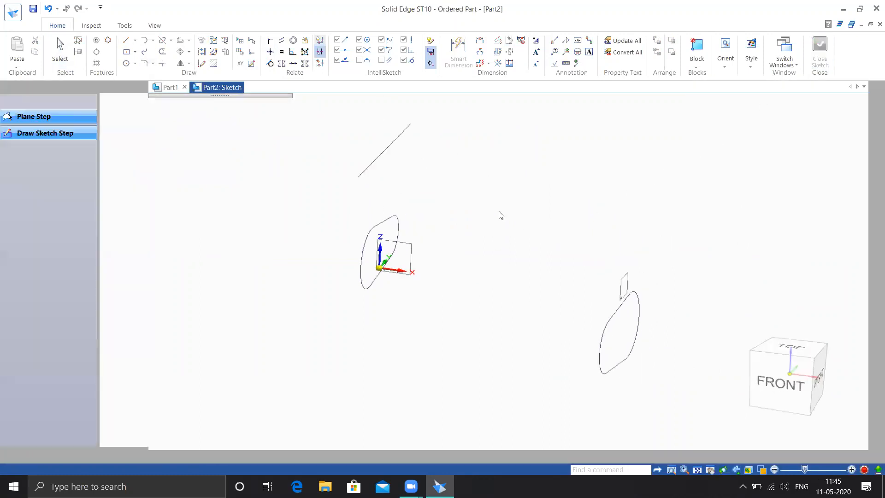
click(69, 101)
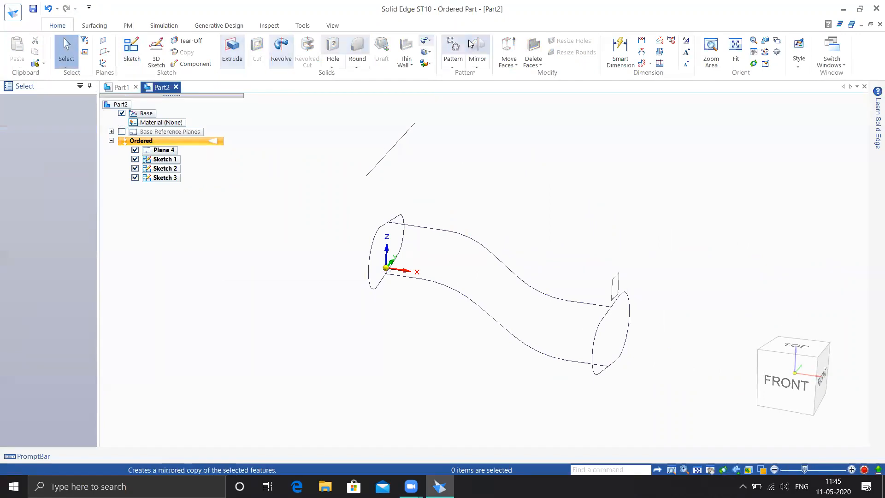
Extrude the closed profile on the offset plane 170 mm away from the first profile
click(232, 51)
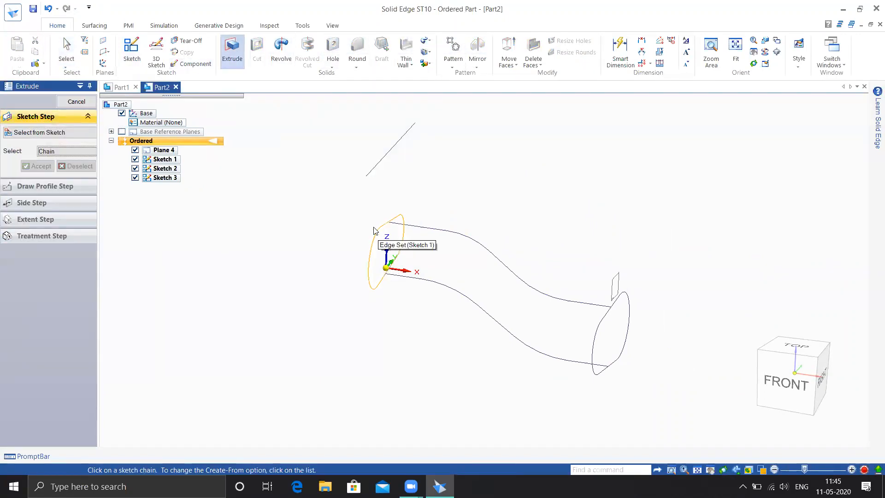
click(605, 323)
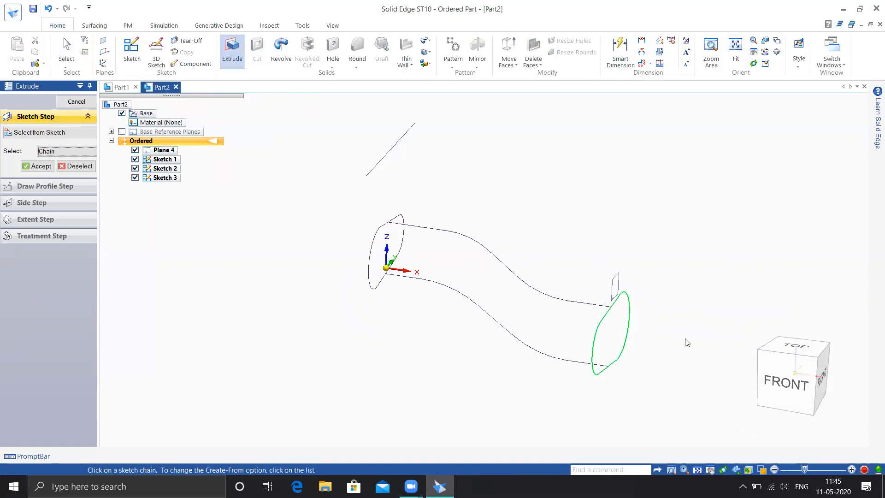
scroll(448, 165, down, 3)
click(38, 167)
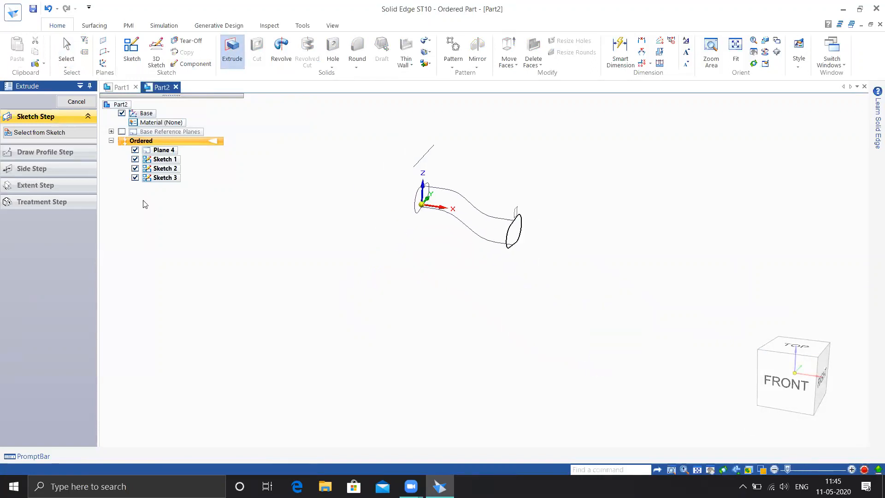
click(53, 208)
click(14, 205)
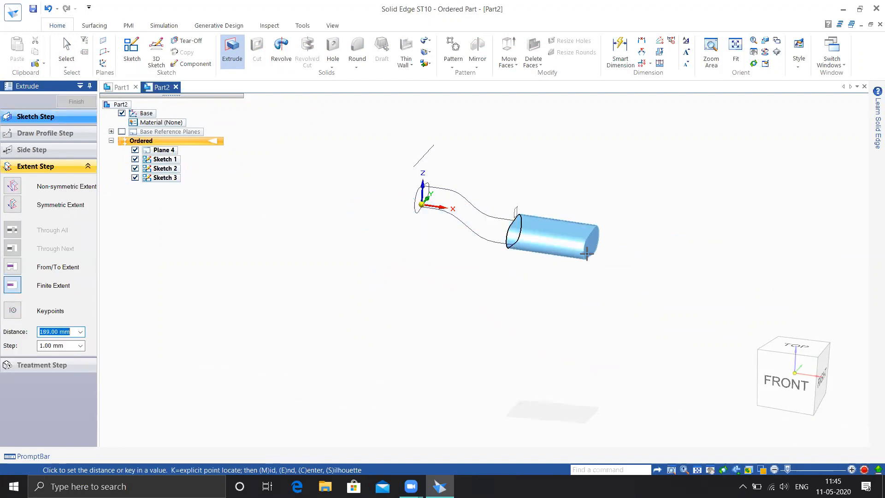
click(583, 251)
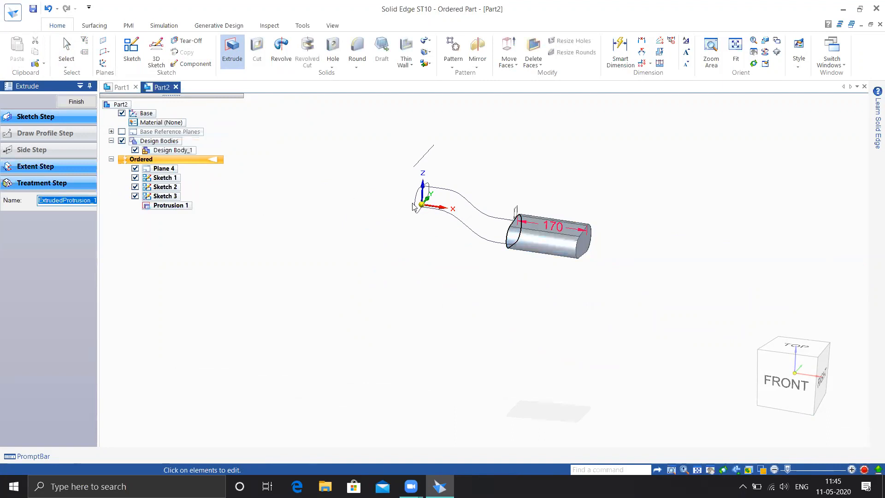
scroll(414, 206, up, 3)
click(76, 102)
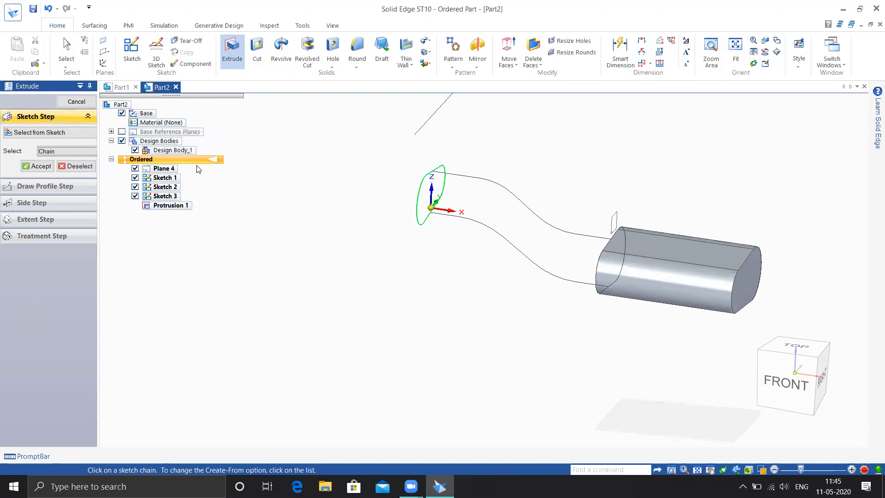
Revolve the first profile about 71° upward around the separate axis line above it, instead of extruding it
click(37, 166)
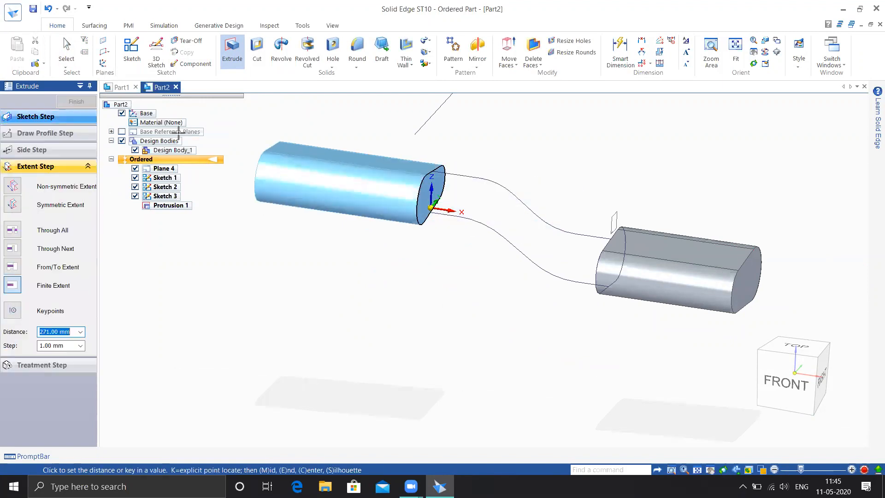
key(Escape)
click(282, 50)
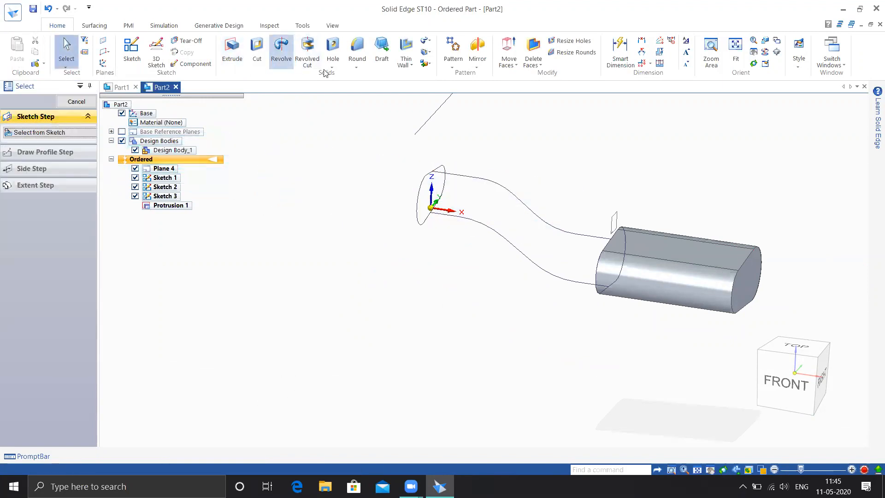
click(426, 176)
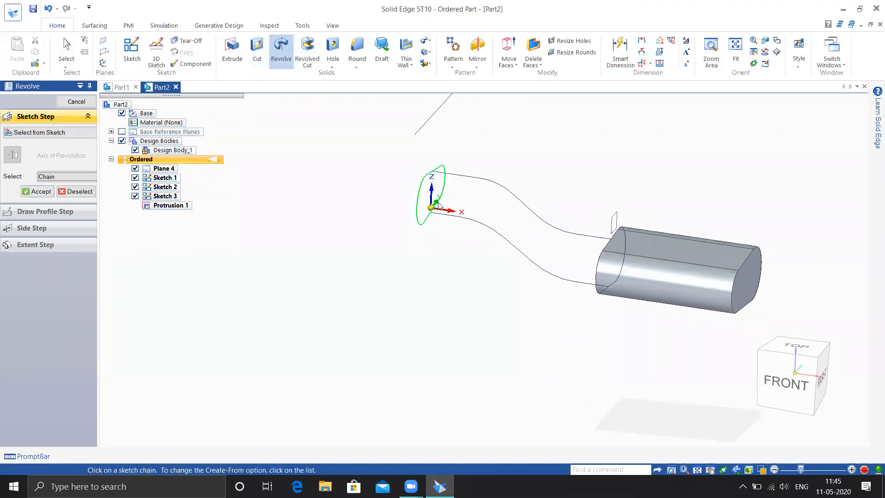
right_click(361, 177)
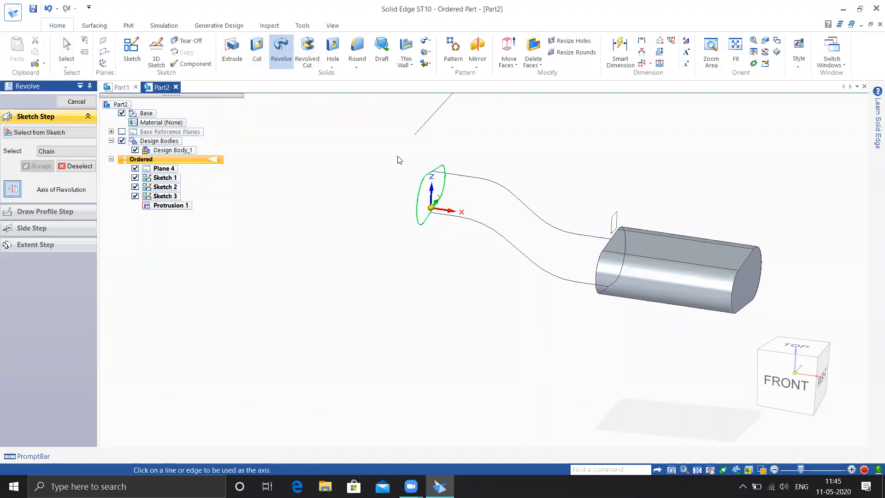
click(424, 131)
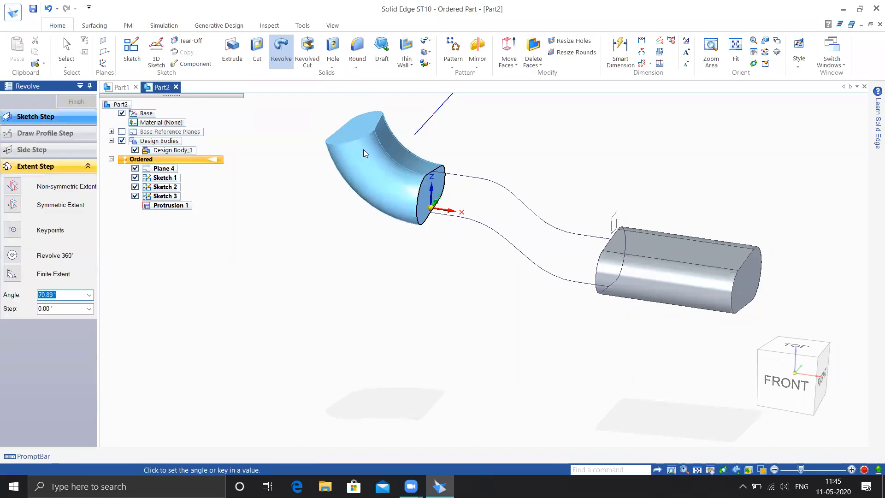
click(362, 151)
middle_drag(476, 295, 457, 302)
key(Escape)
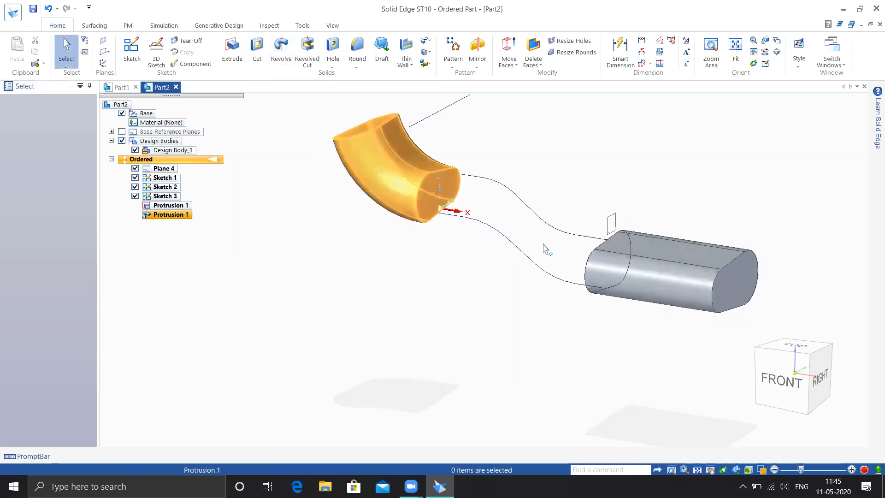
middle_drag(531, 302, 501, 293)
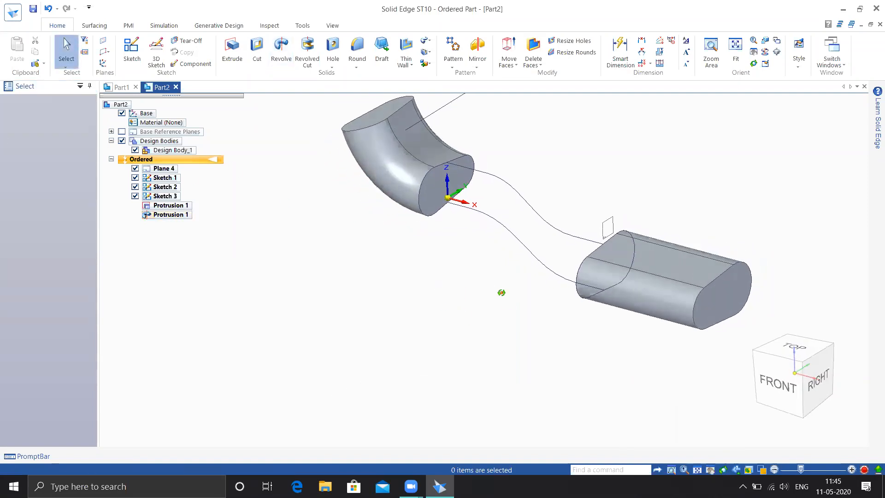
click(425, 40)
click(452, 77)
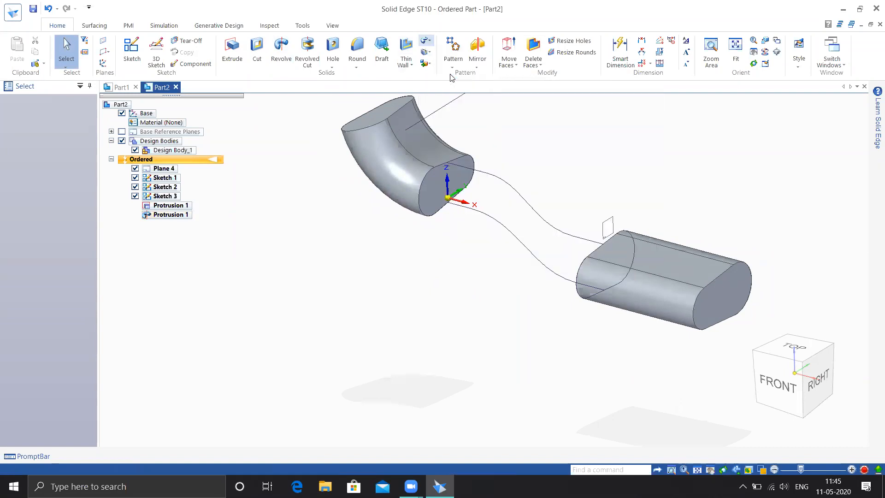
scroll(492, 167, up, 2)
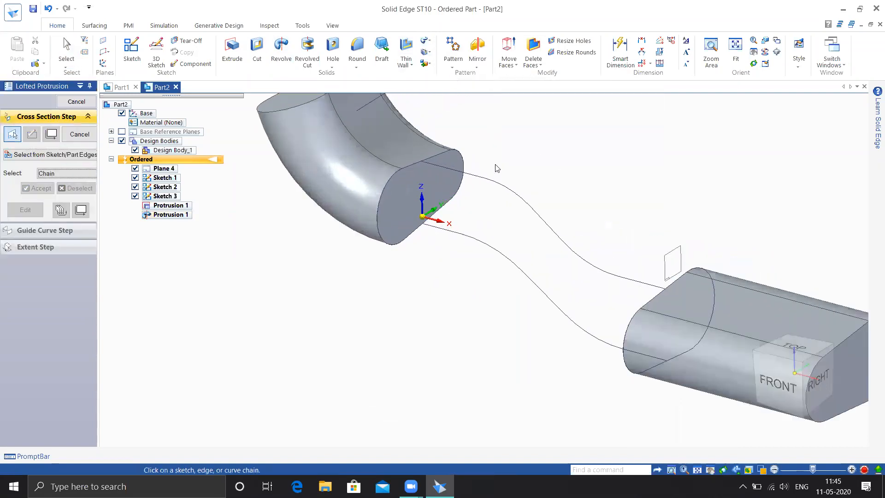
click(409, 170)
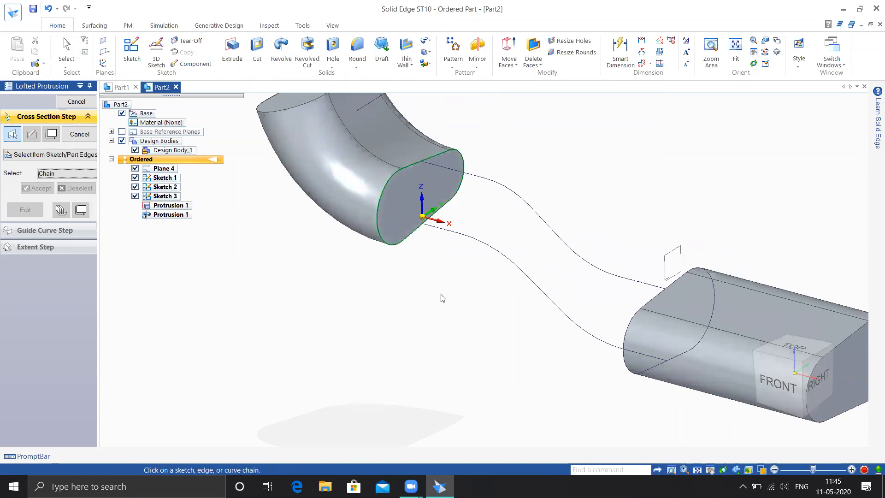
right_click(370, 302)
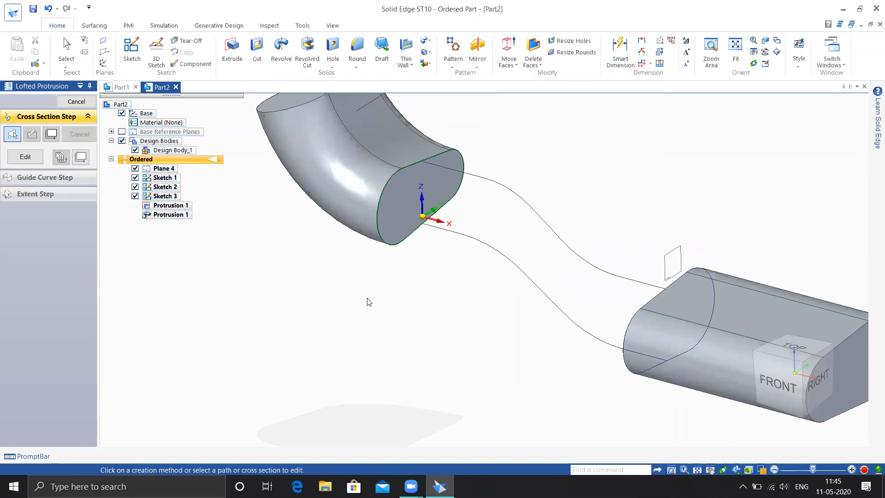
scroll(332, 271, down, 2)
mouse_move(406, 310)
middle_down()
mouse_move(451, 320)
mouse_move(546, 282)
middle_up()
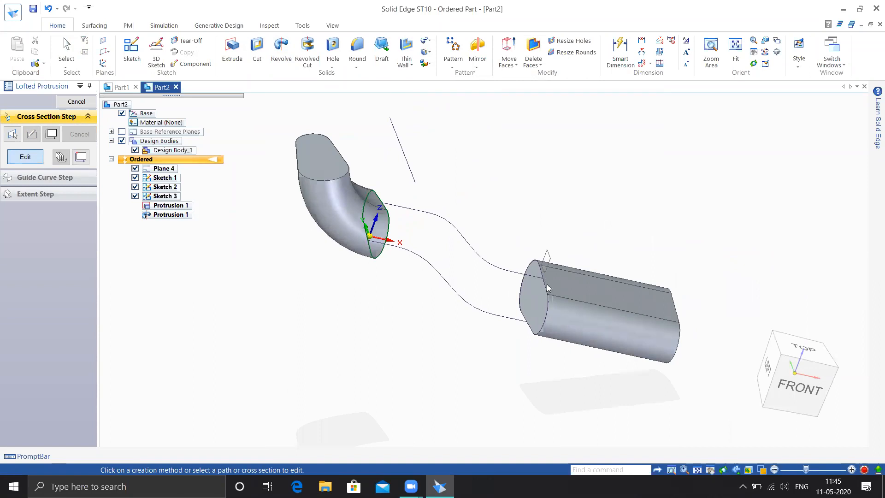
click(76, 101)
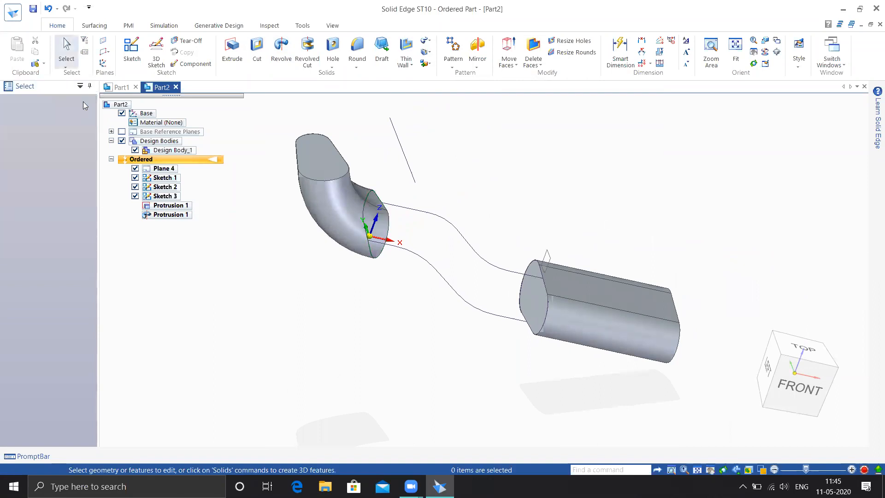
Create a lofted protrusion from the revolved body's end profile to the facing end profile of the extruded body and preview it
click(427, 52)
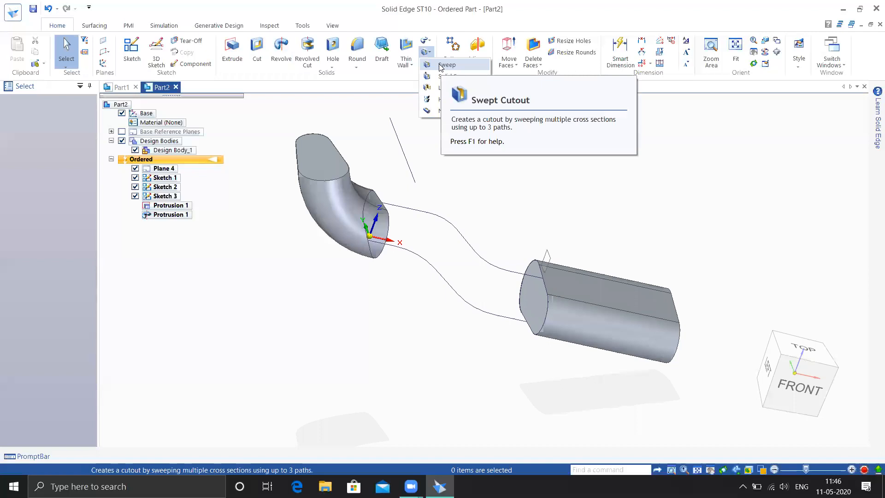
click(429, 42)
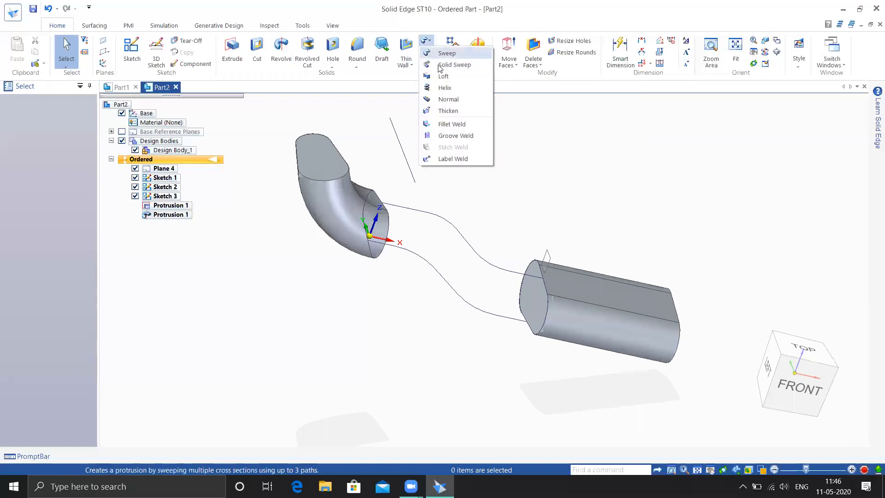
click(442, 76)
middle_drag(398, 241, 353, 239)
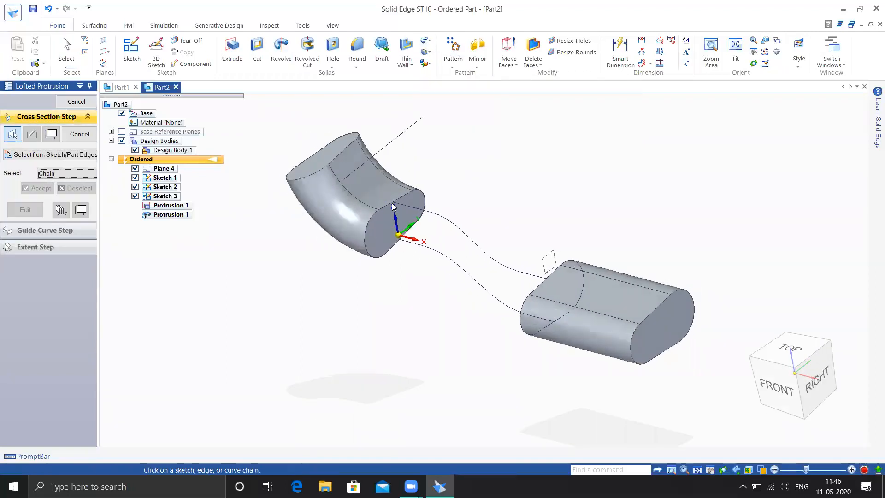
click(386, 207)
middle_drag(428, 311, 552, 299)
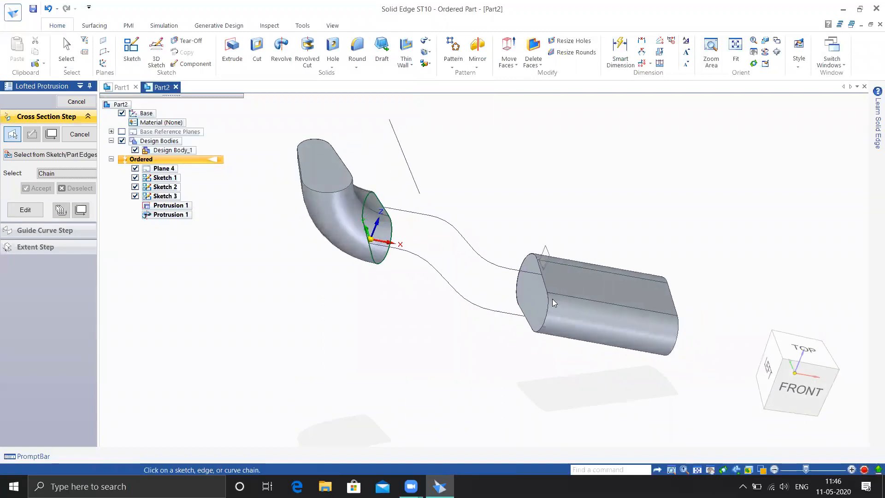
click(545, 281)
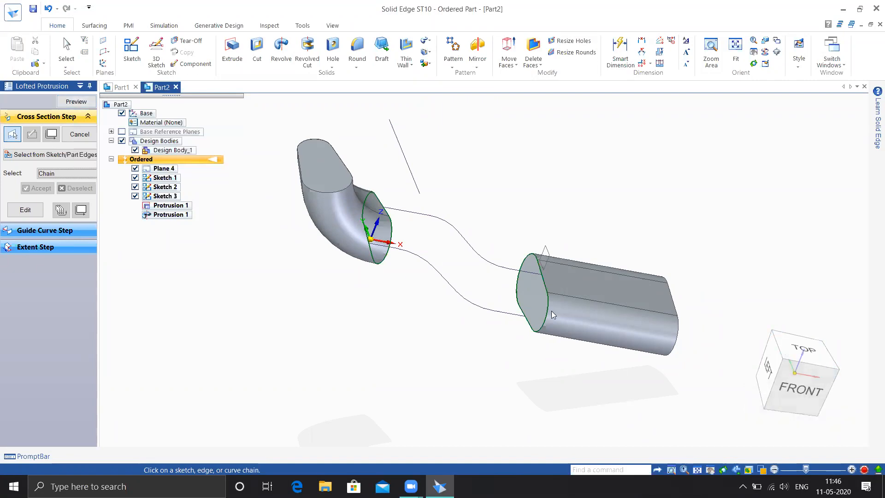
click(76, 102)
middle_drag(415, 342, 363, 354)
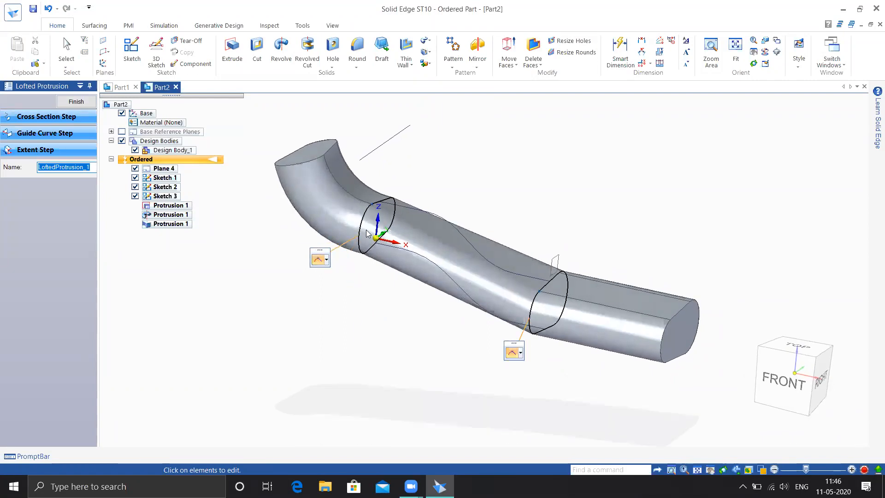
Set the end conditions at both loft cross sections to Normal to Section
click(328, 261)
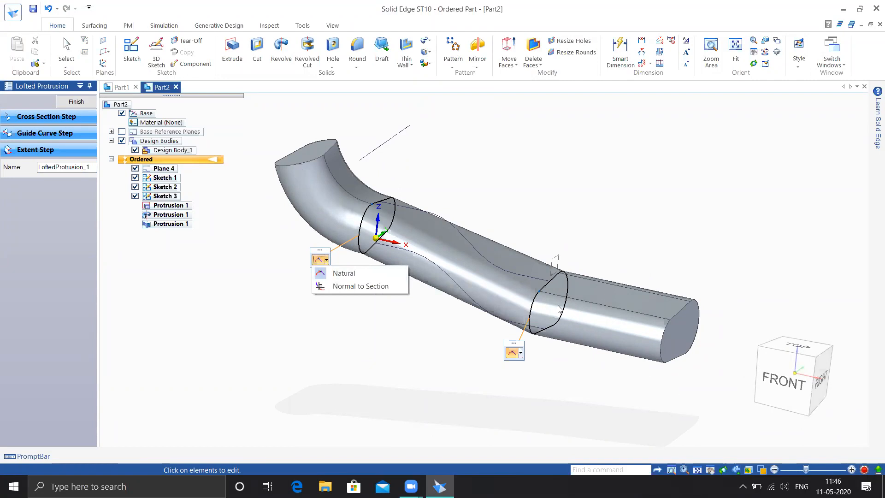
click(341, 287)
middle_drag(368, 318, 391, 294)
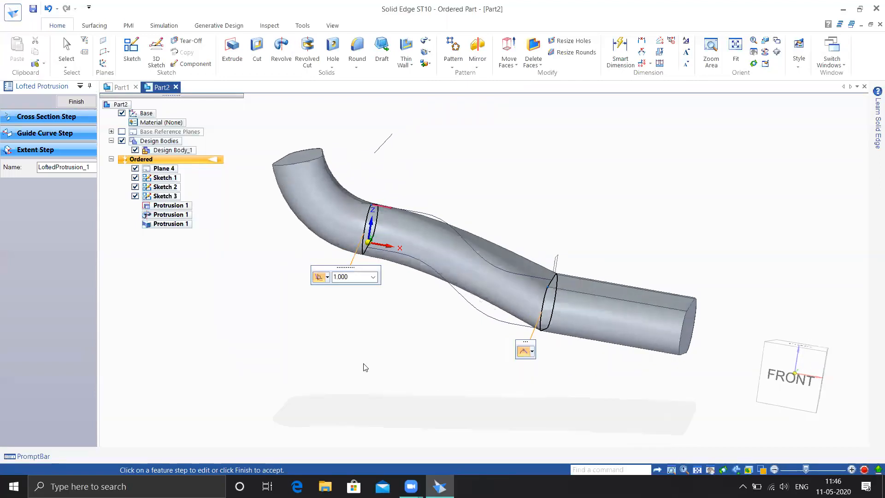
click(533, 350)
click(549, 377)
middle_drag(461, 366, 430, 362)
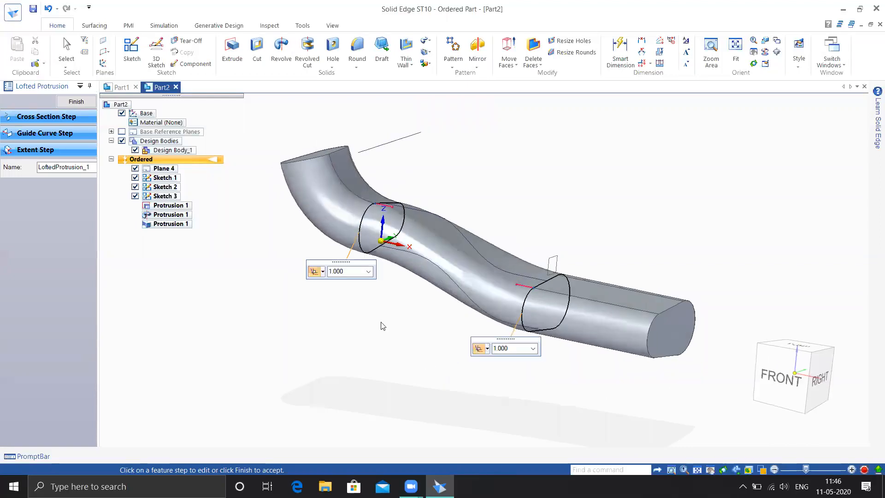
Return the end conditions at both loft cross sections to Natural
click(323, 272)
click(328, 287)
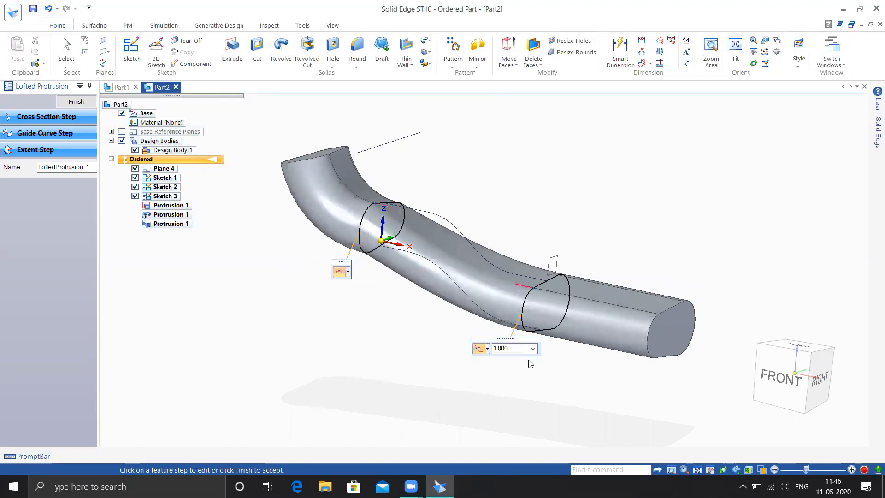
click(488, 350)
click(495, 361)
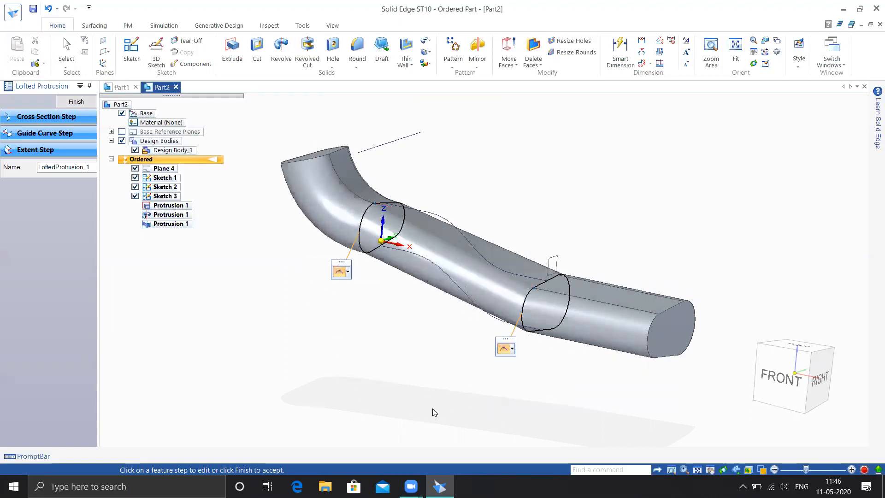
mouse_move(341, 297)
middle_down()
mouse_move(365, 293)
mouse_move(338, 299)
middle_up()
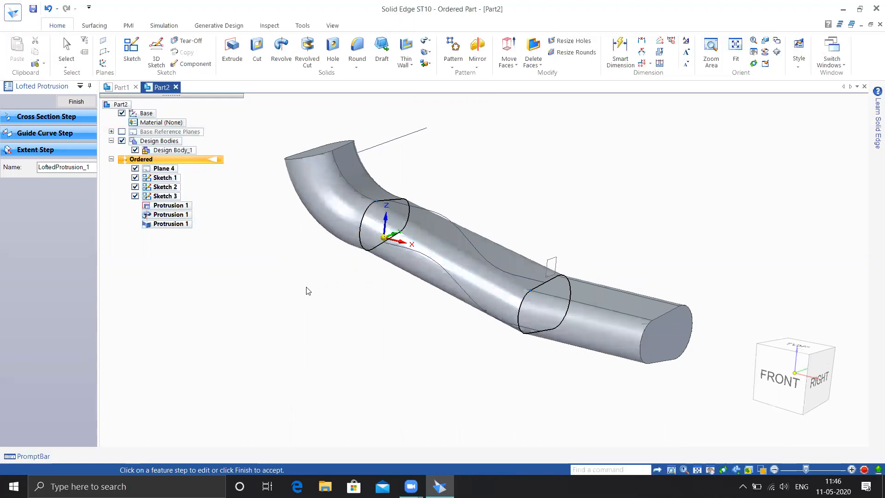
Add the upper and lower S-shaped sketch chains as guide curves of the loft and finish the protrusion
click(56, 134)
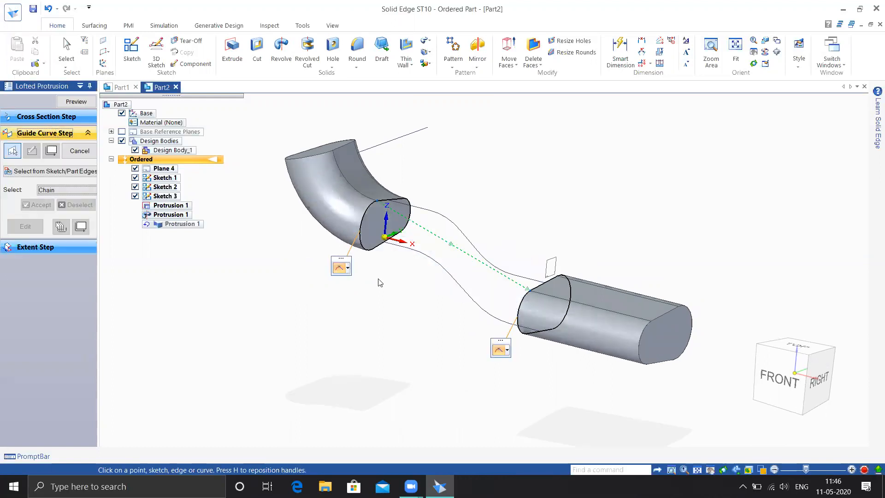
click(421, 211)
right_click(400, 319)
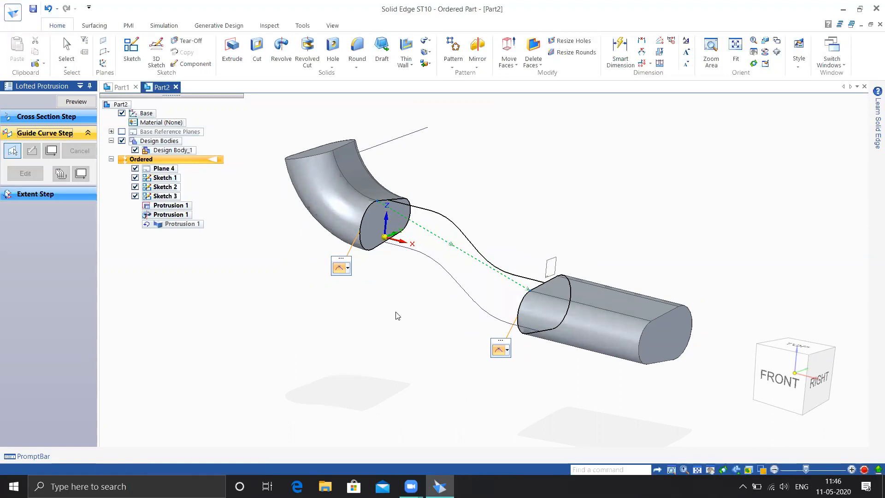
click(399, 246)
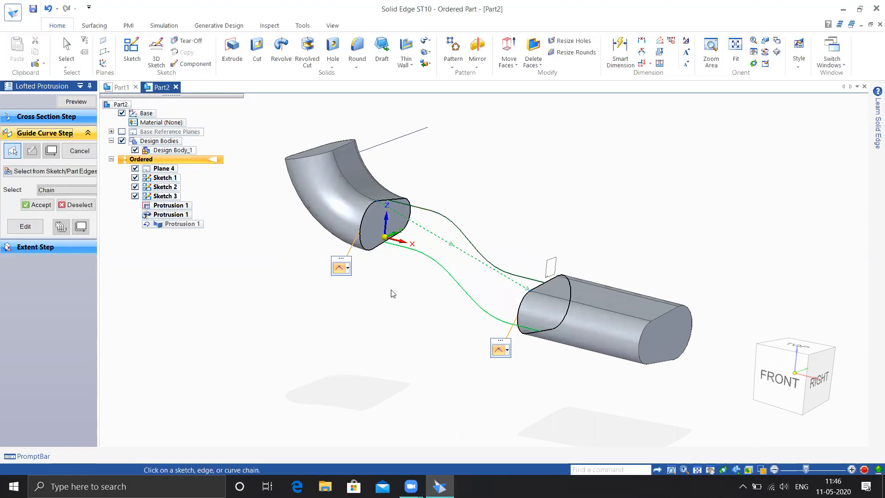
right_click(266, 319)
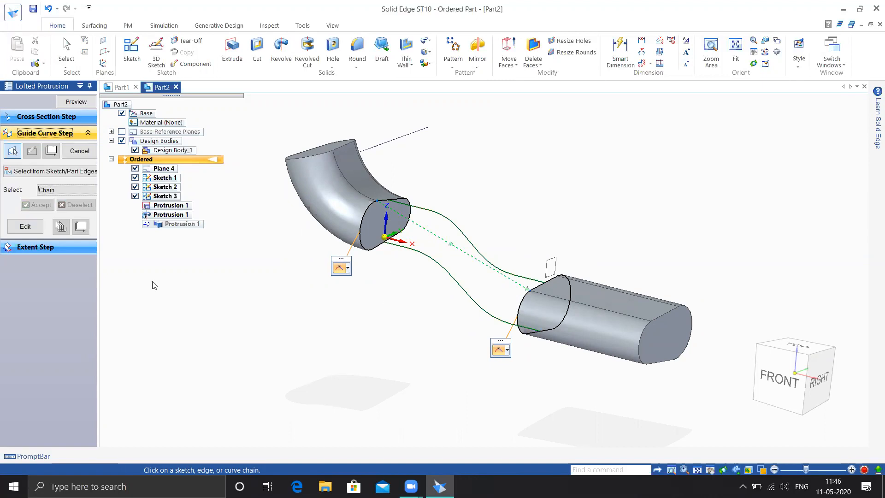
click(76, 102)
middle_drag(355, 357, 330, 374)
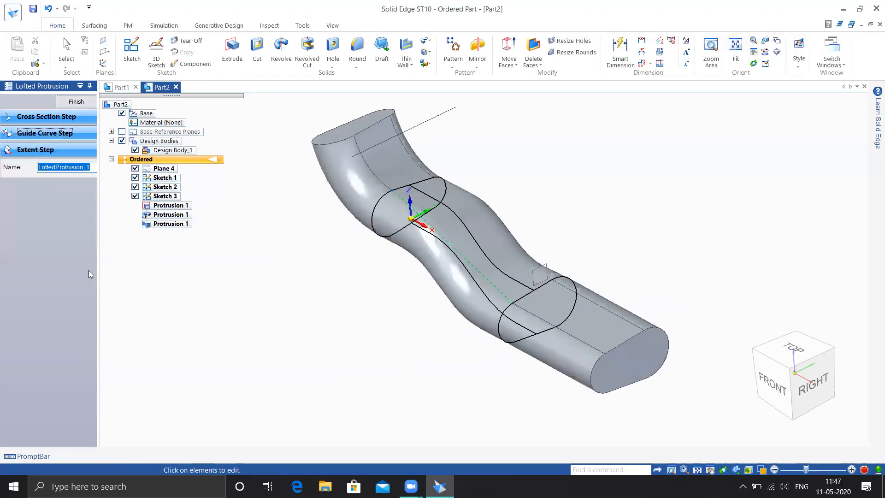
click(70, 107)
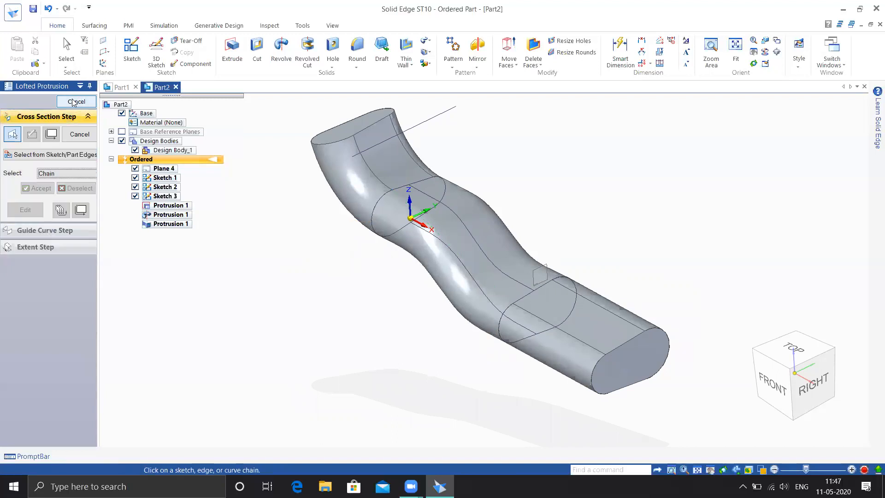
key(Escape)
Inspect the guided loft between the two bodies, and undo the lofted protrusion
mouse_move(357, 290)
middle_down()
mouse_move(322, 288)
mouse_move(369, 304)
mouse_move(569, 198)
mouse_move(405, 168)
middle_up()
scroll(399, 303, up, 2)
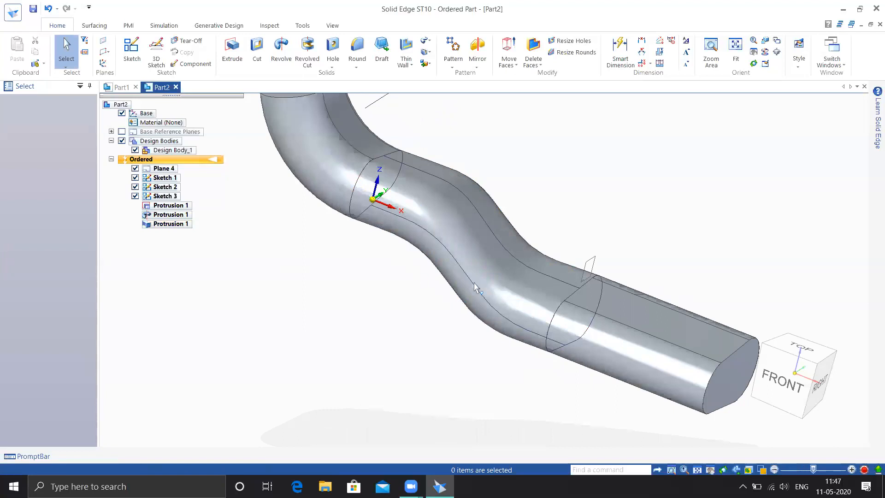
middle_drag(444, 371, 378, 350)
shift+middle_drag(364, 290, 400, 357)
mouse_move(285, 356)
middle_down()
mouse_move(230, 356)
mouse_move(361, 355)
mouse_move(455, 323)
mouse_move(371, 365)
middle_up()
key(ctrl+i)
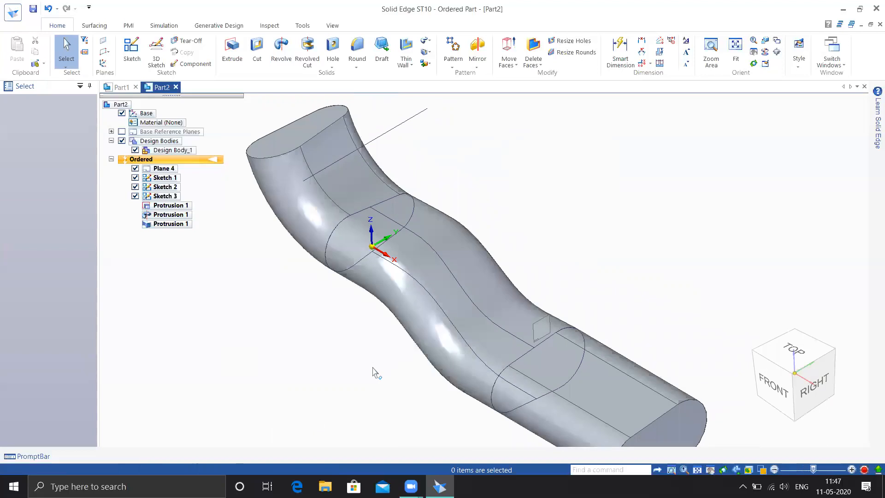
key(ctrl+z)
Start a swept protrusion with multiple paths and cross sections, using the upper and lower S-shaped chains as its paths
click(429, 40)
click(436, 54)
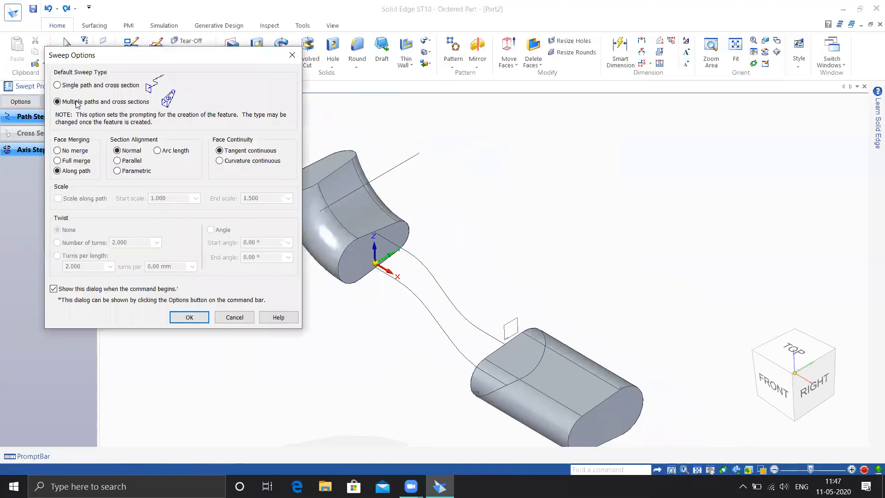
click(188, 318)
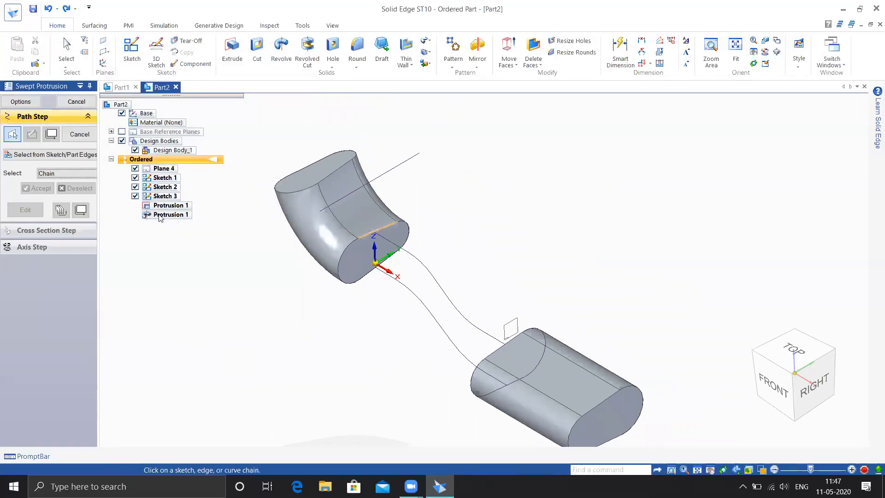
click(387, 243)
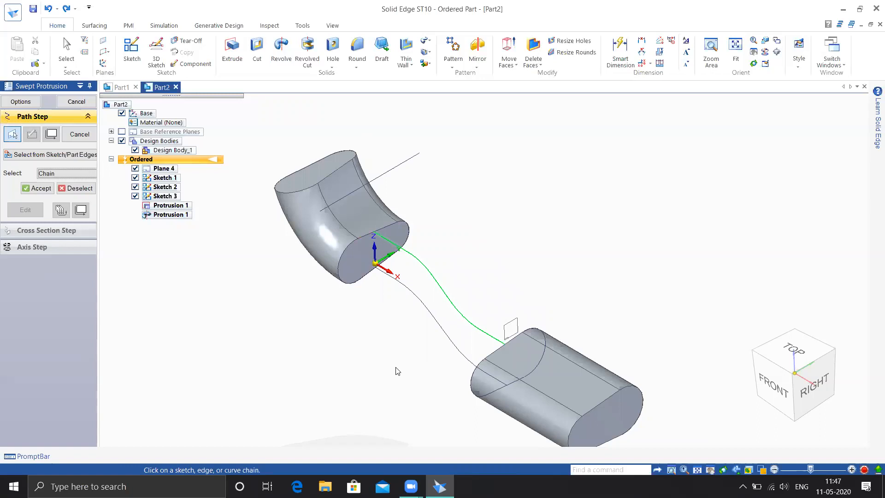
right_click(253, 341)
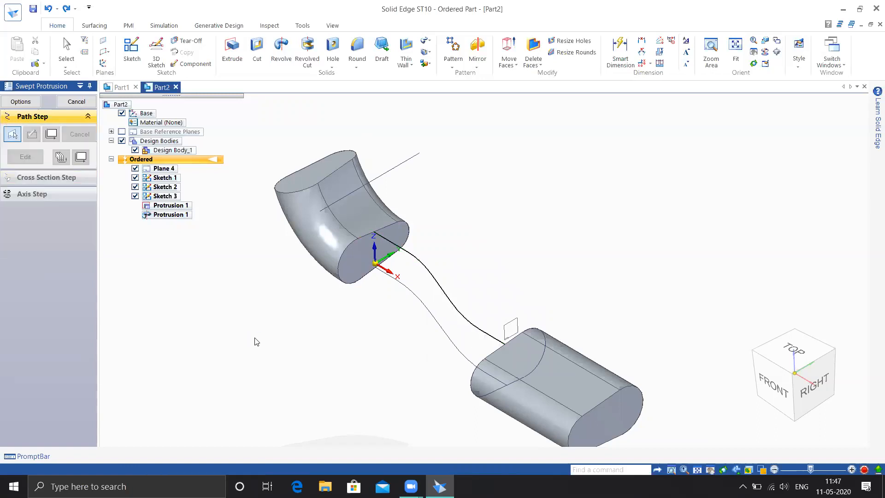
click(382, 276)
right_click(318, 371)
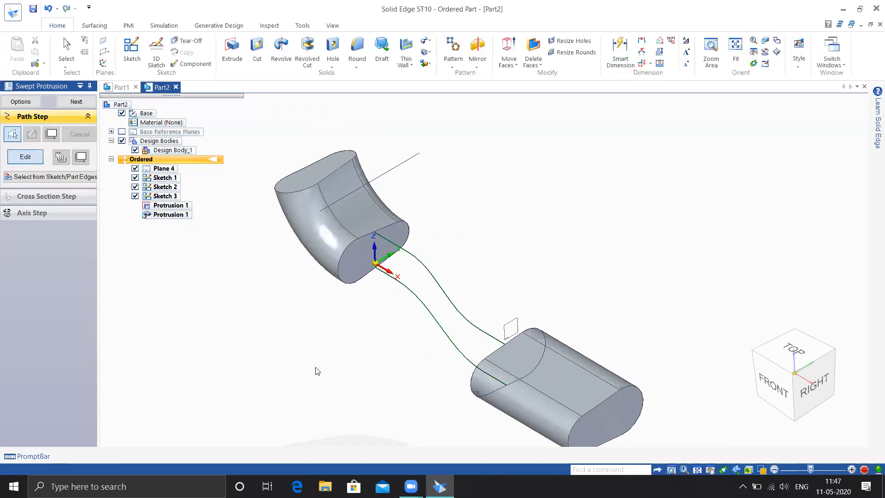
Try to generate the sweep with the facing end profiles of the revolved and extruded bodies as its cross sections
click(366, 235)
right_click(363, 334)
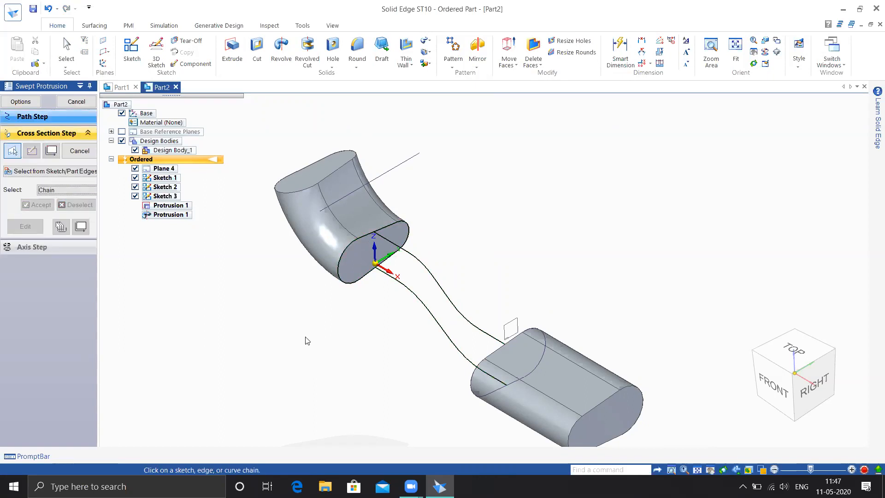
click(492, 352)
right_click(580, 277)
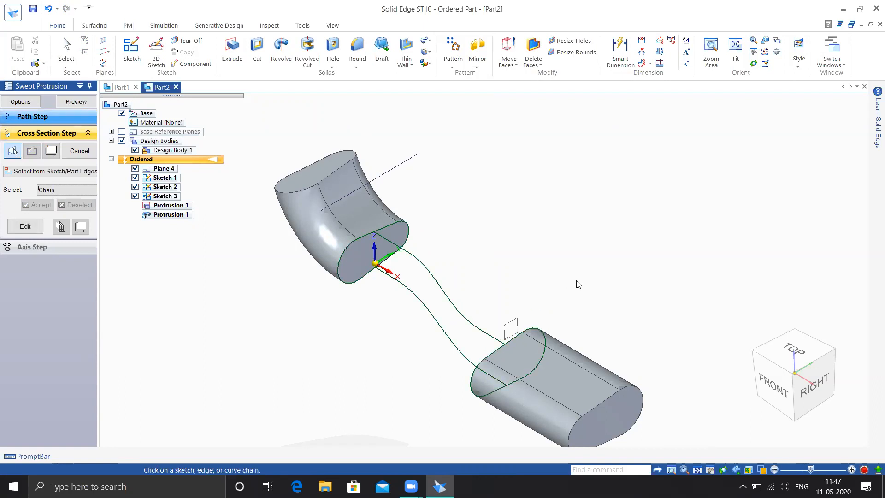
click(78, 102)
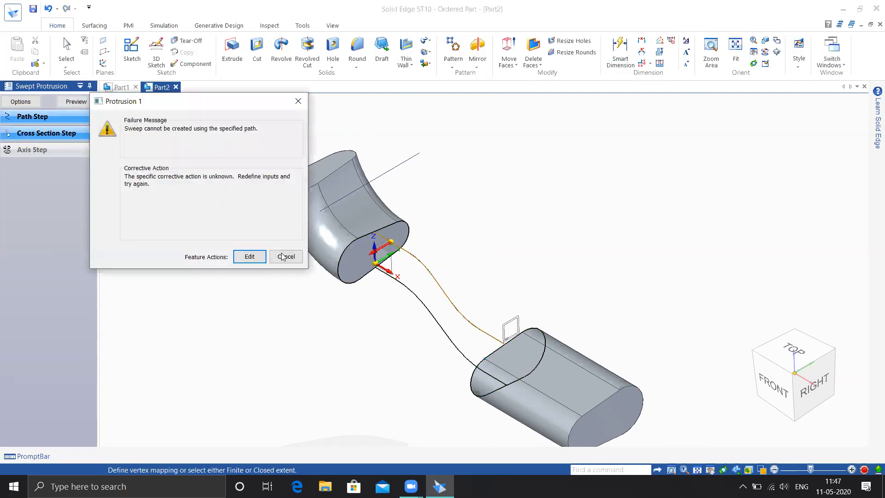
Retry the multiple-path sweep with normal section alignment, using both S-shaped chains as paths and the facing end profiles as cross sections
click(286, 257)
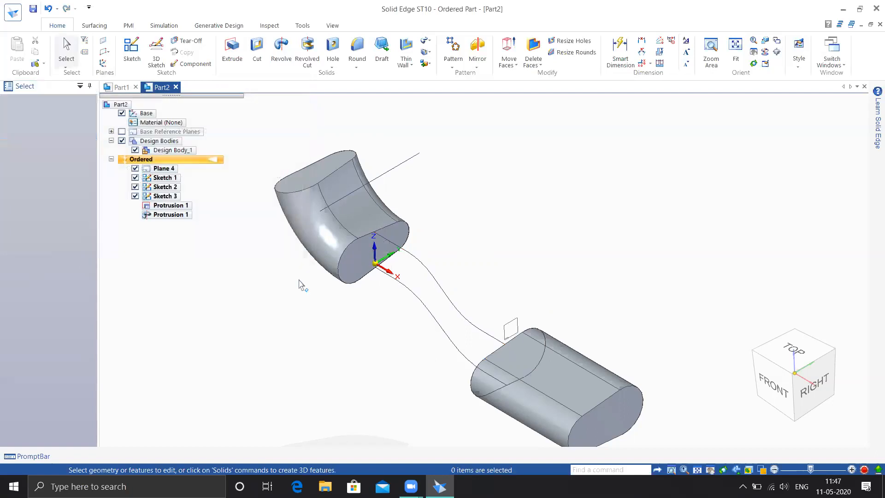
click(424, 42)
click(438, 54)
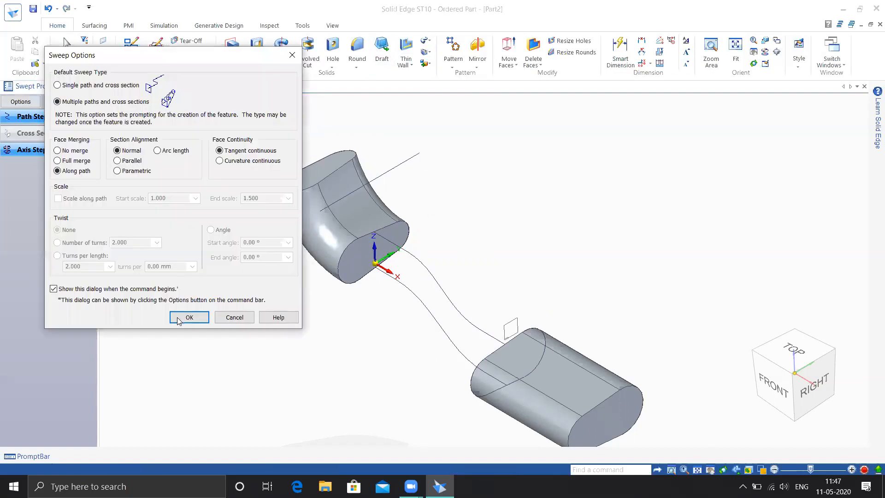
click(179, 319)
click(425, 265)
right_click(433, 268)
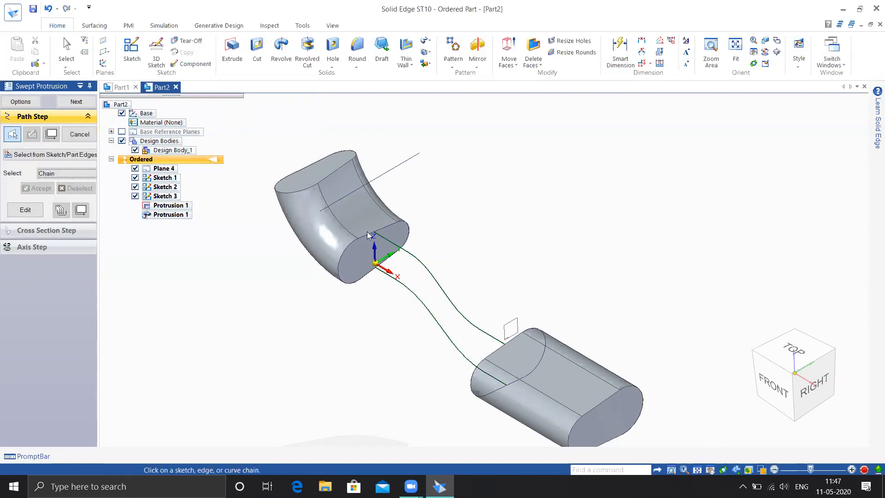
click(398, 280)
right_click(397, 280)
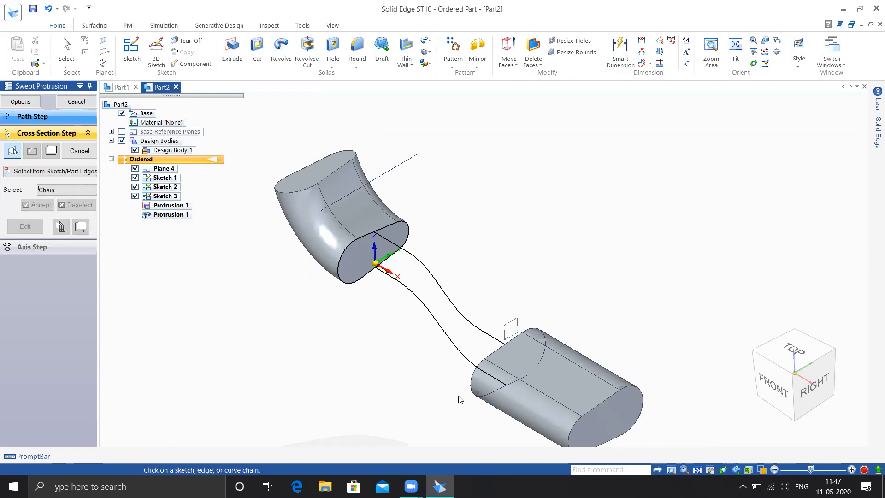
click(491, 352)
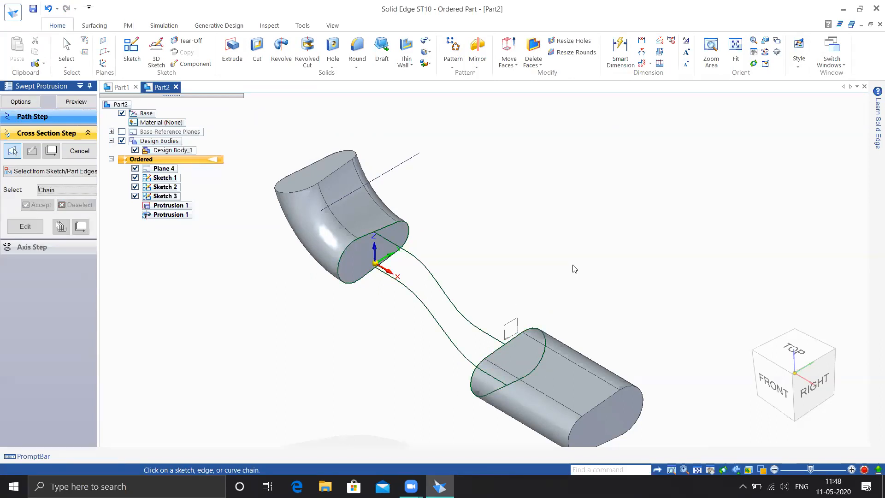
click(83, 102)
click(285, 257)
Try the multiple-path sweep with parametric section alignment, using both S-shaped chains as paths and the facing end profiles as cross sections
click(427, 41)
click(436, 68)
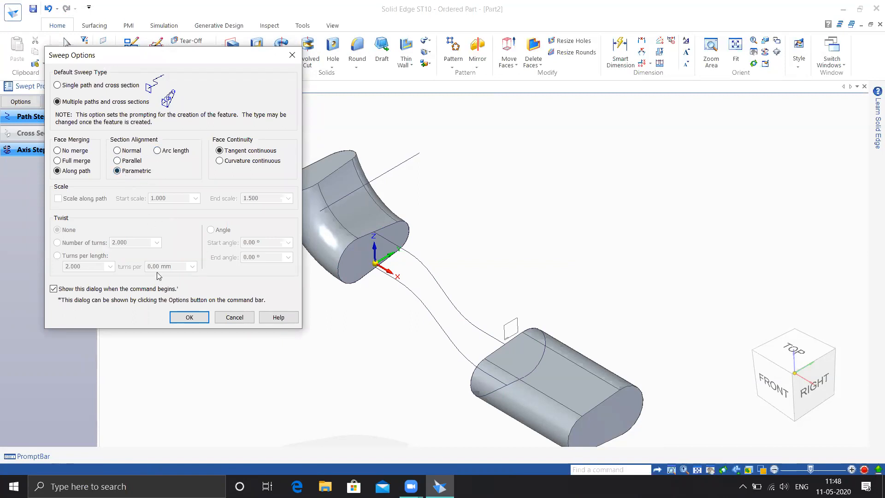
click(190, 315)
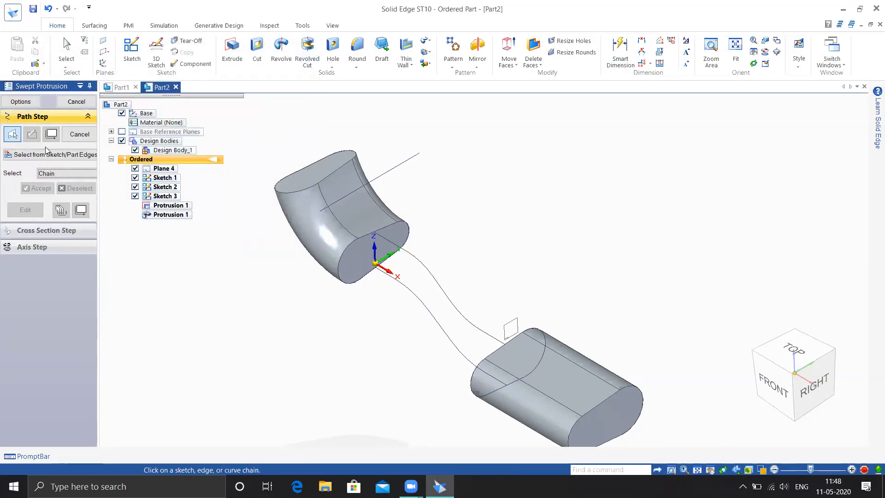
click(389, 241)
right_click(360, 310)
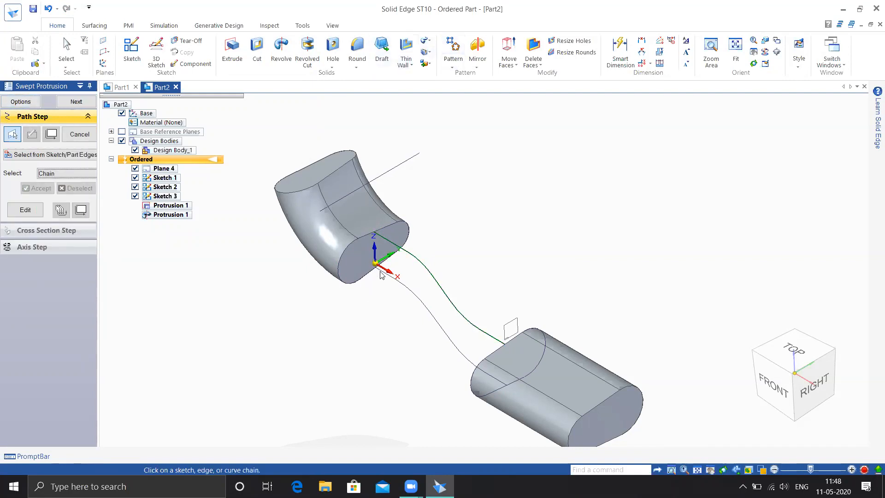
right_click(369, 328)
right_click(361, 236)
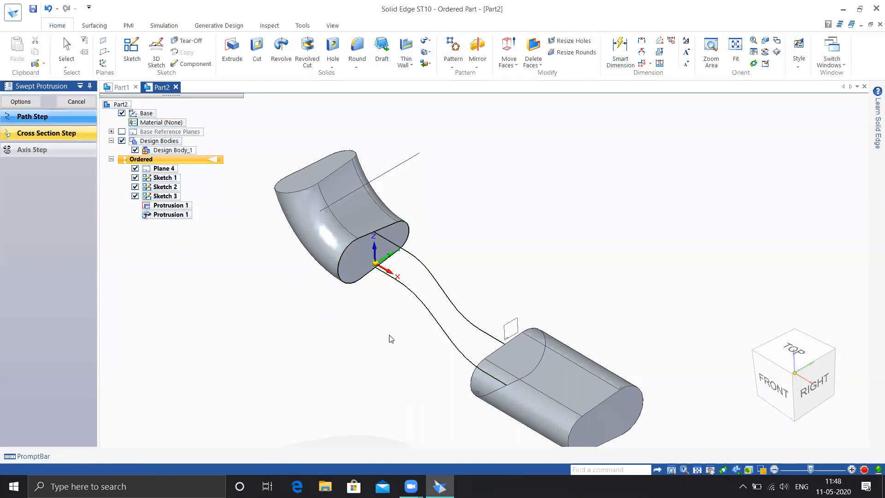
middle_drag(391, 353, 483, 336)
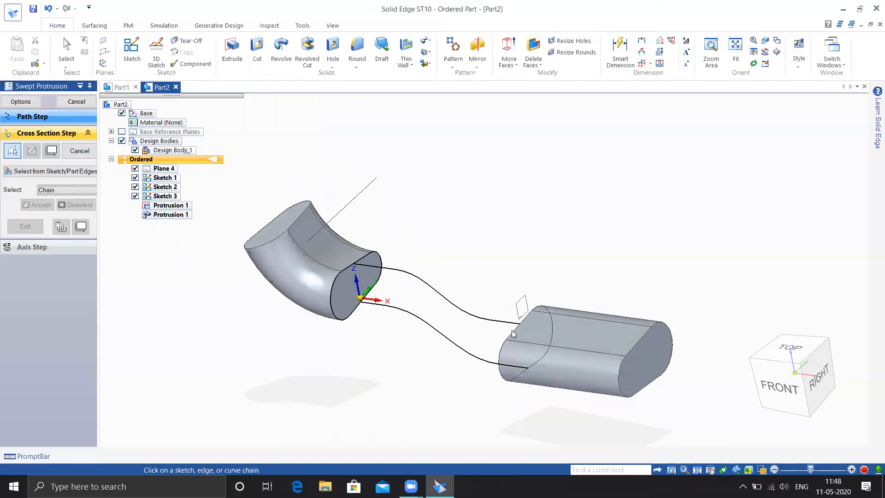
click(513, 334)
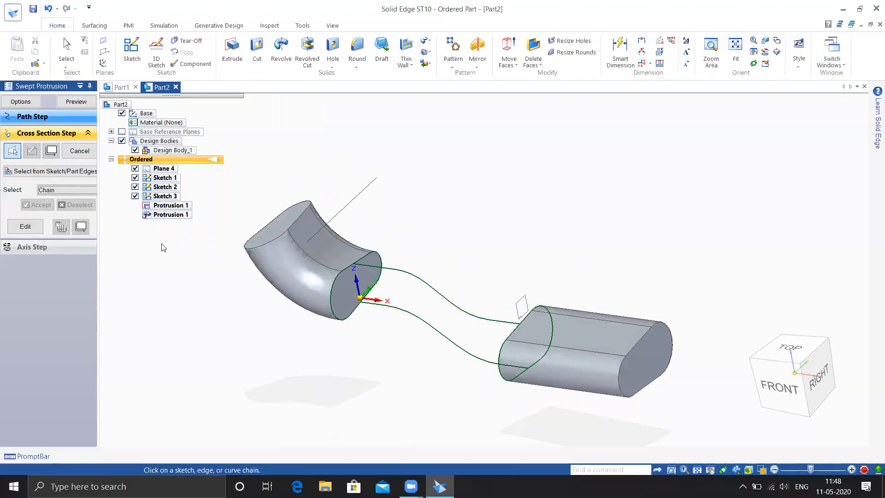
click(71, 103)
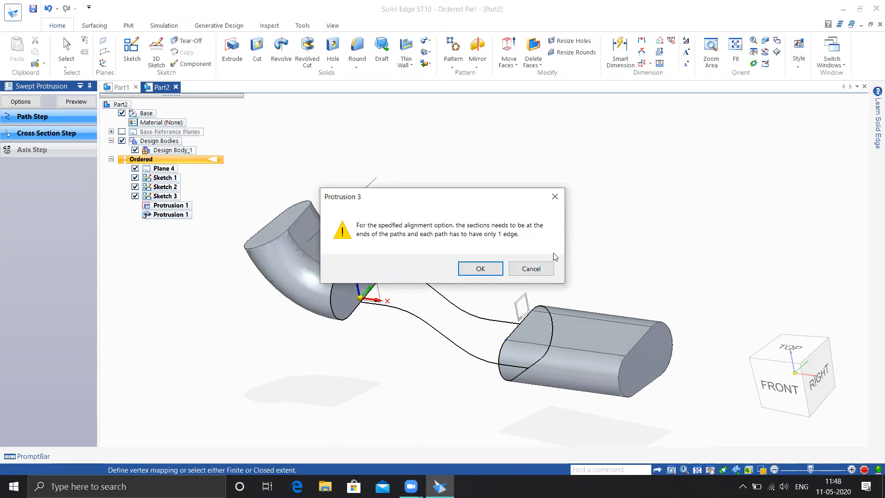
click(530, 270)
middle_drag(530, 270, 561, 275)
click(430, 51)
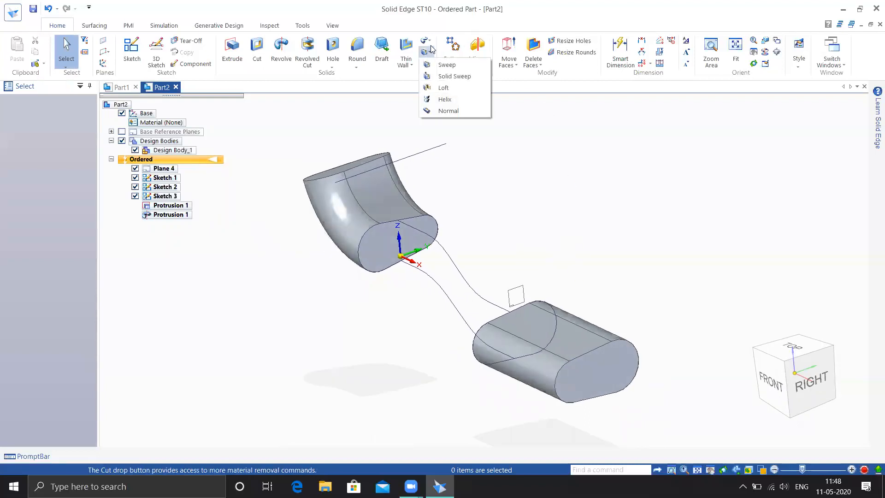
click(444, 81)
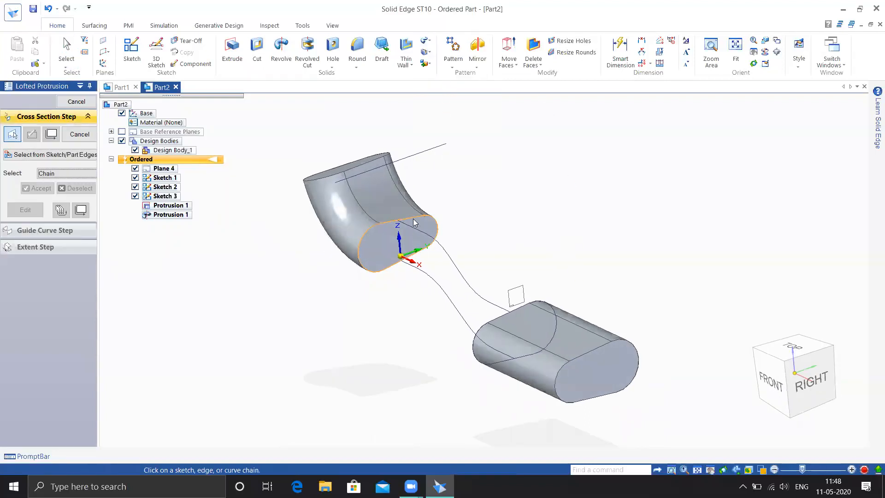
click(389, 225)
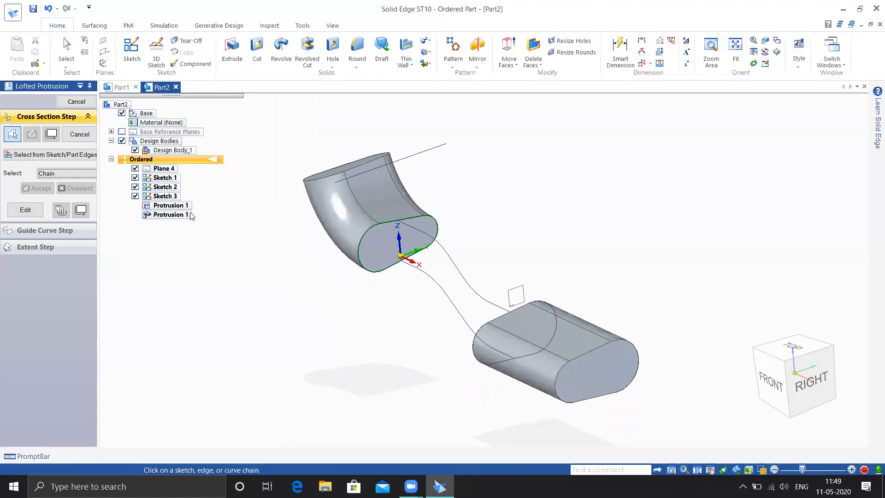
click(498, 325)
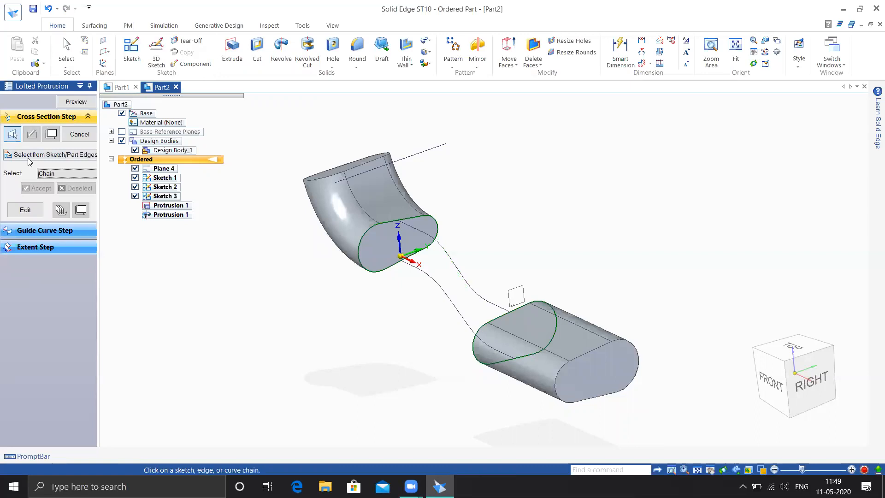
click(55, 229)
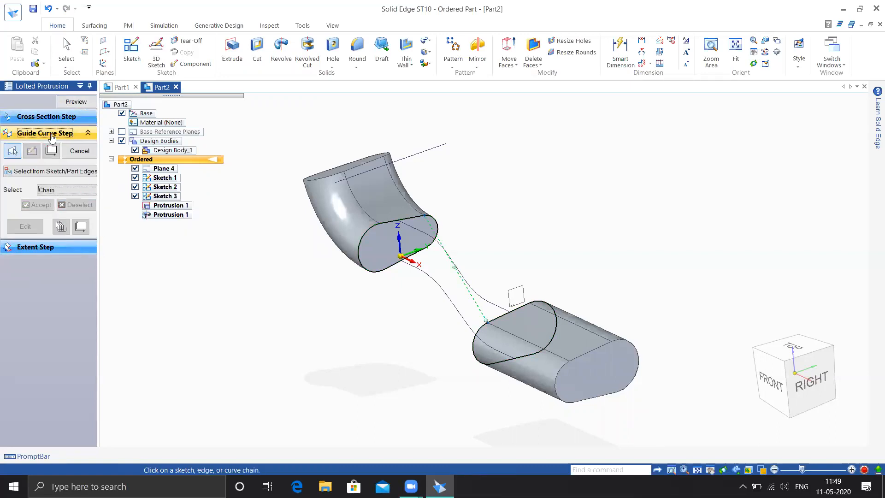
middle_drag(571, 303, 489, 239)
key(Escape)
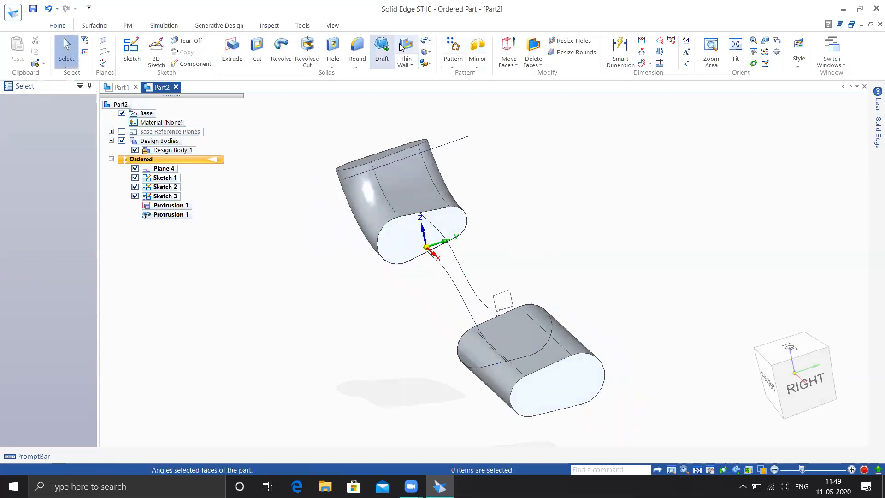
Start a lofted protrusion with the facing end profiles of the revolved and extruded bodies as its cross sections
click(426, 48)
click(450, 88)
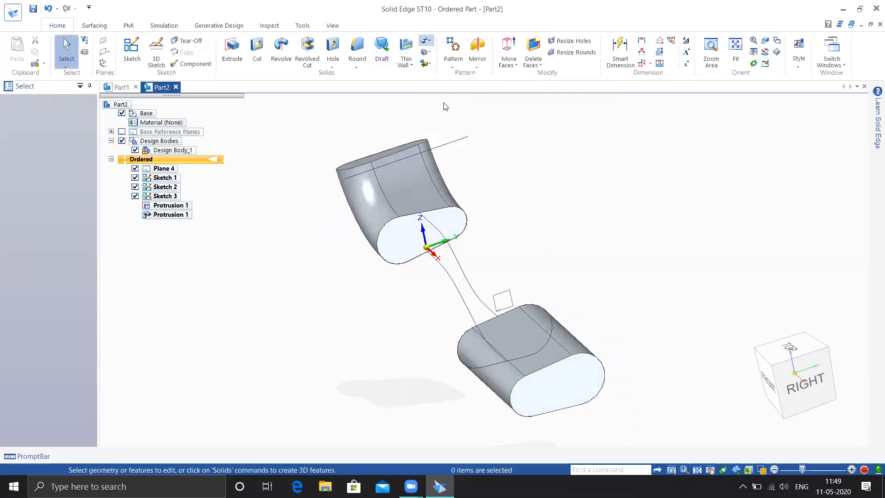
click(446, 212)
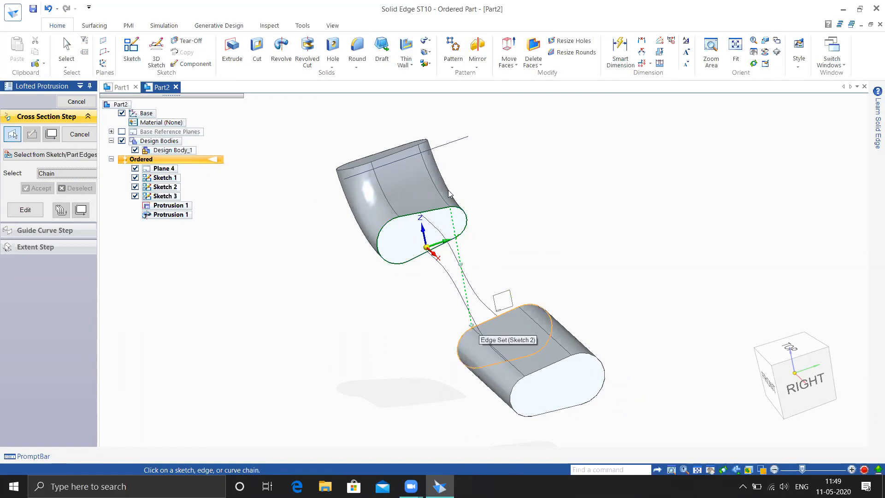
click(514, 312)
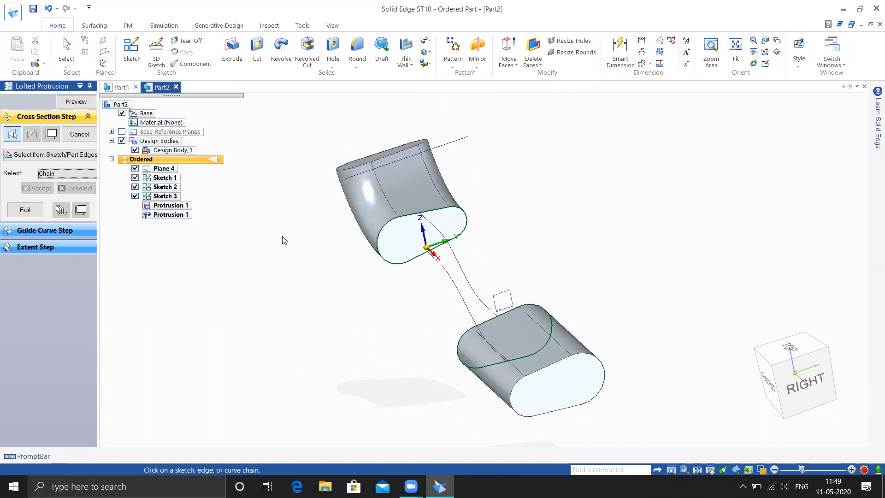
Add the upper and lower S-shaped sketch chains as guide curves and finish the lofted protrusion
click(41, 232)
click(425, 222)
right_click(414, 294)
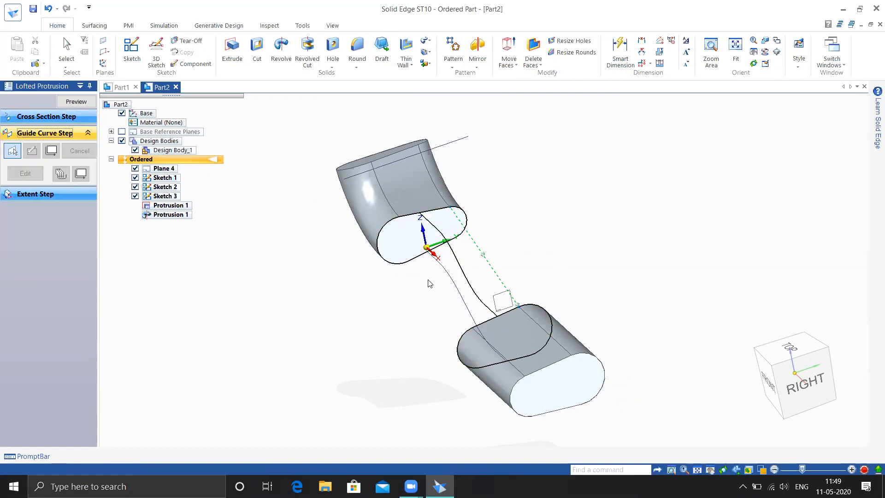
click(435, 258)
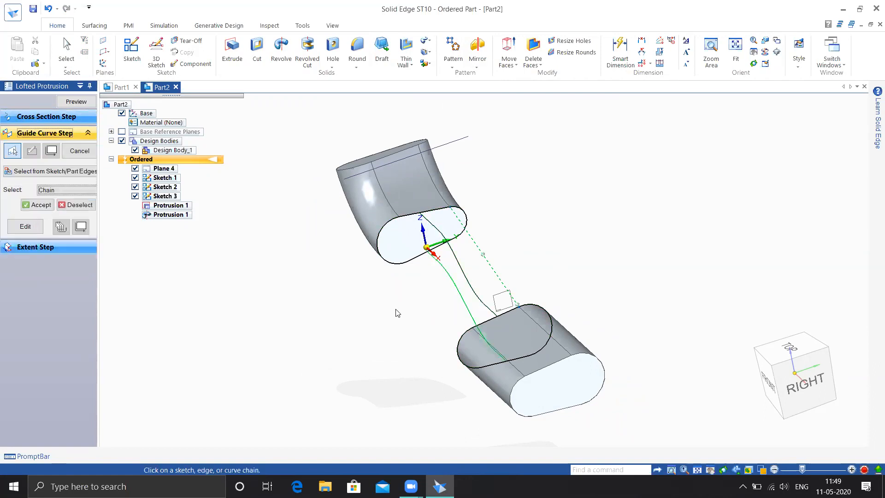
click(69, 102)
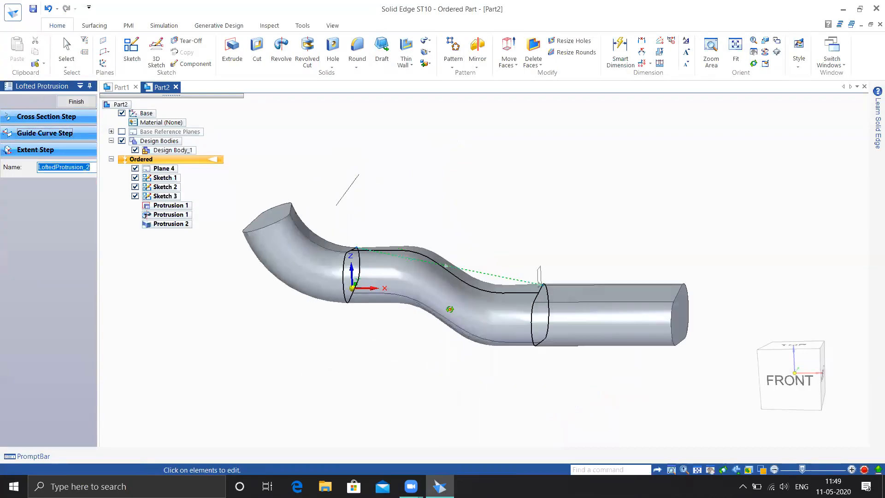
click(85, 102)
click(84, 102)
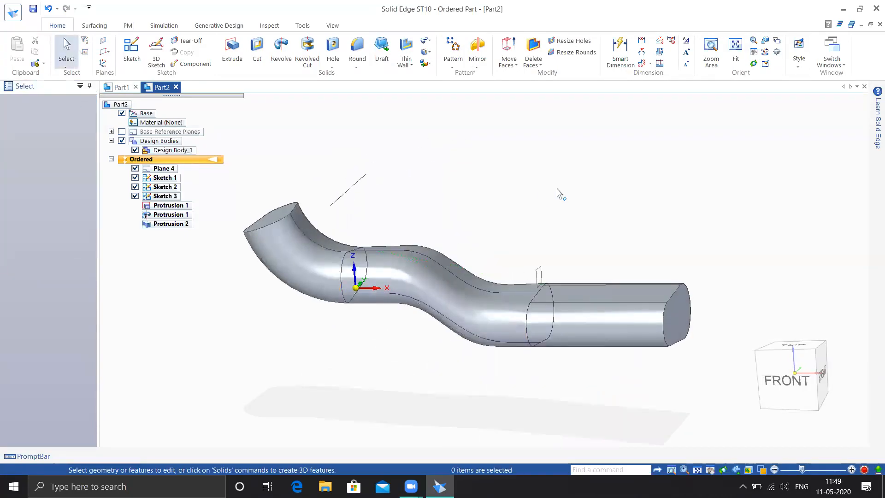
middle_drag(562, 173, 525, 164)
click(429, 65)
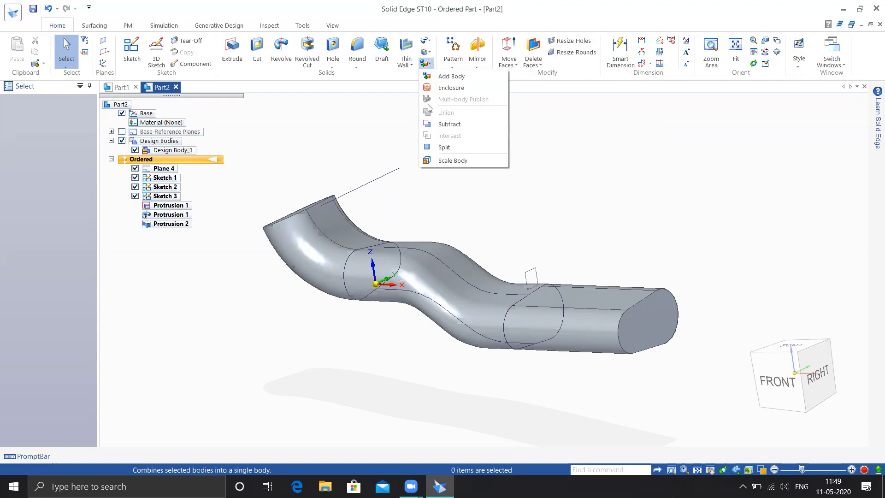
click(592, 185)
middle_drag(589, 212, 581, 253)
middle_drag(528, 210, 504, 256)
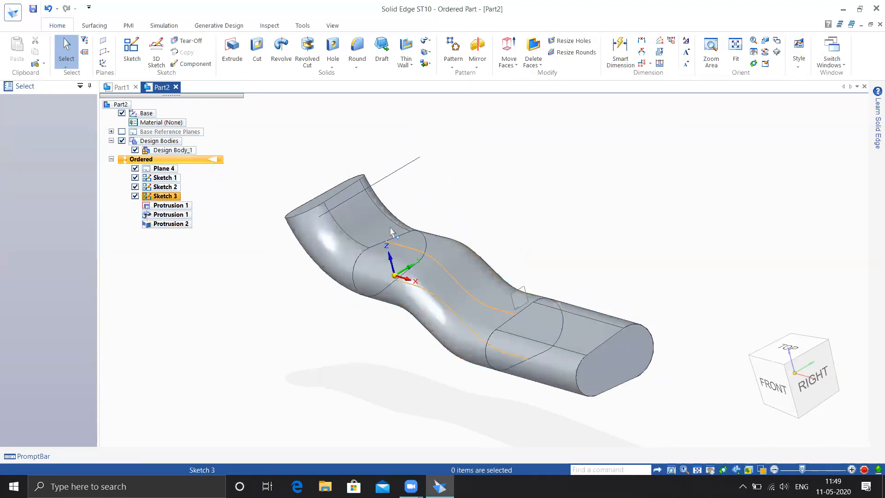
click(426, 65)
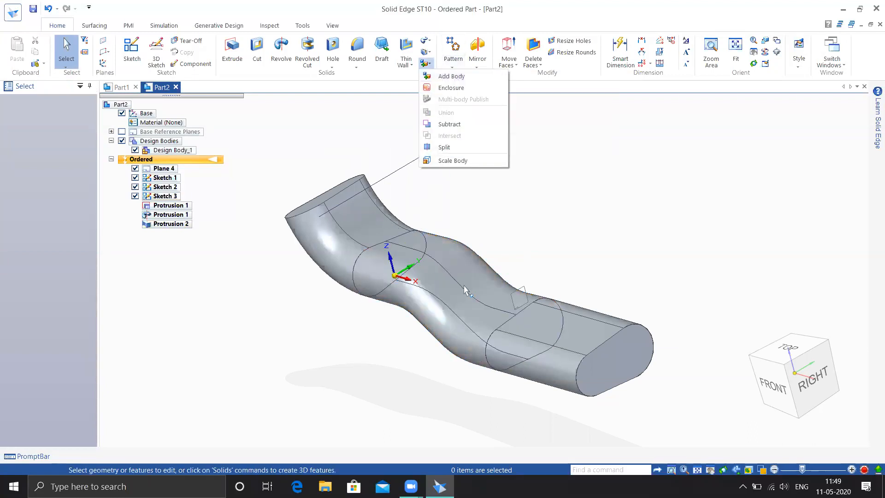
click(626, 224)
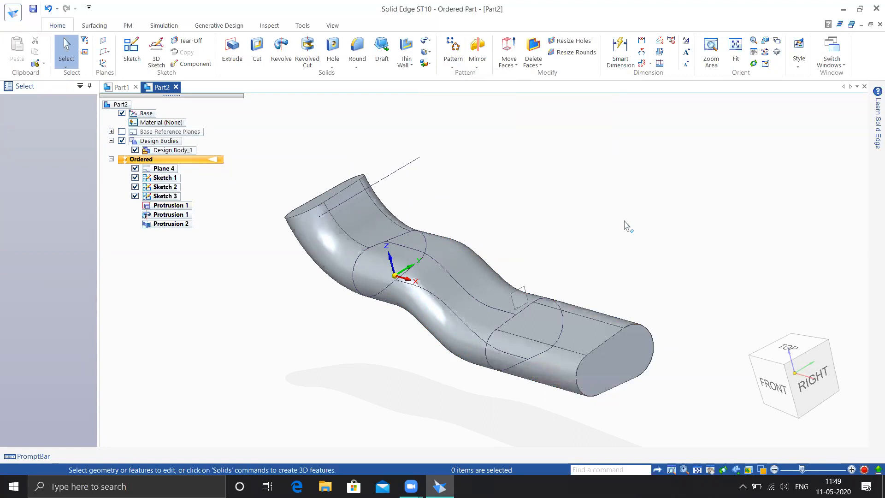
Hollow the body with a 2 mm Thin Wall offset inside, leaving the two end faces open
click(406, 49)
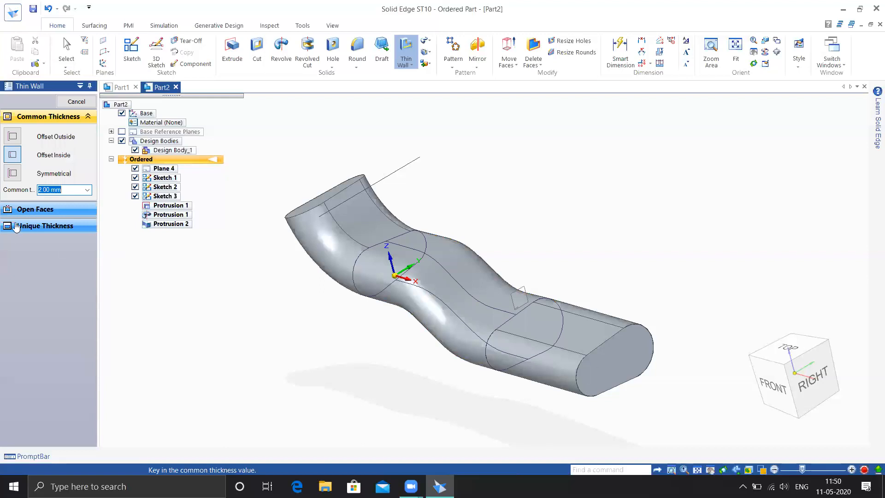
click(54, 210)
click(622, 368)
middle_drag(567, 363, 322, 175)
click(323, 175)
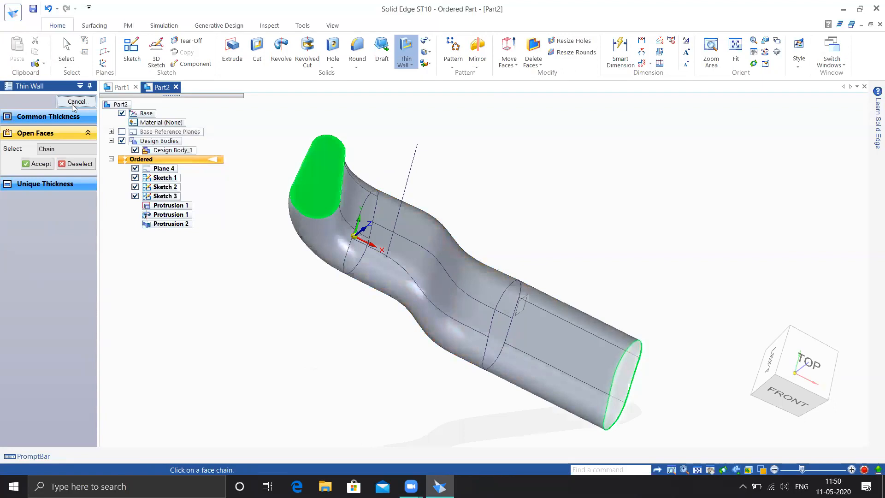
click(55, 164)
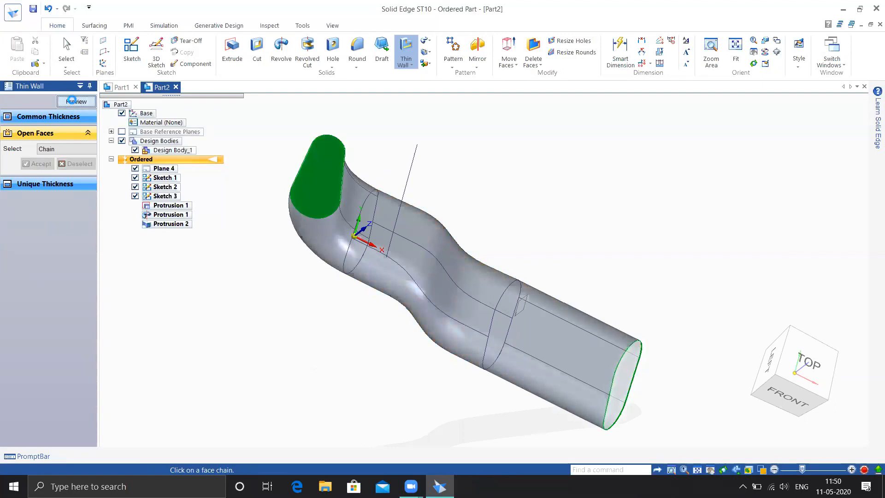
click(71, 101)
middle_drag(257, 293, 359, 279)
middle_drag(460, 255, 398, 257)
click(76, 101)
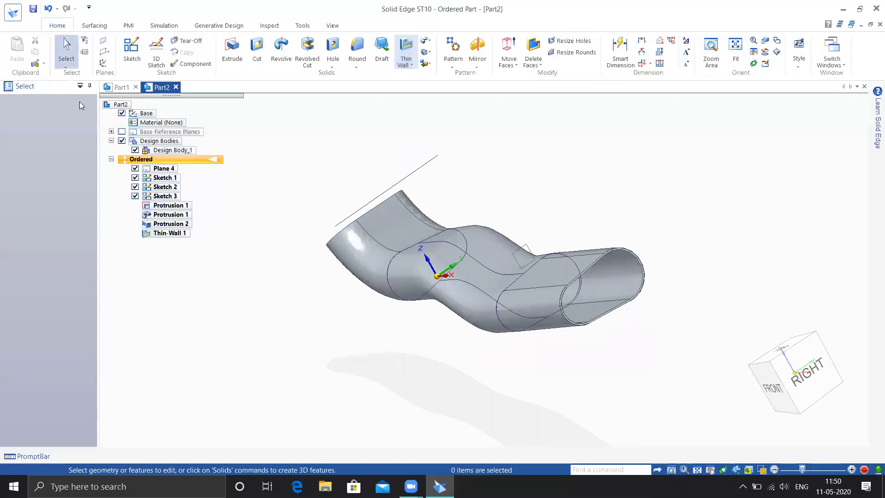
click(430, 44)
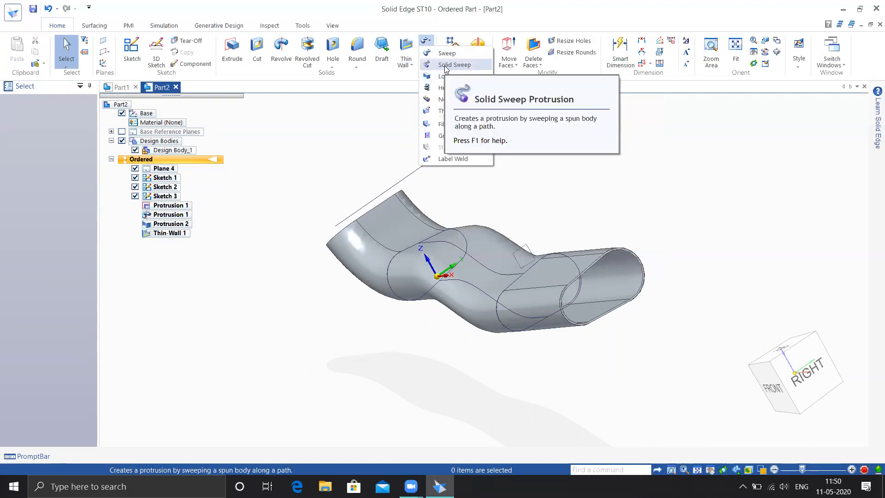
click(370, 142)
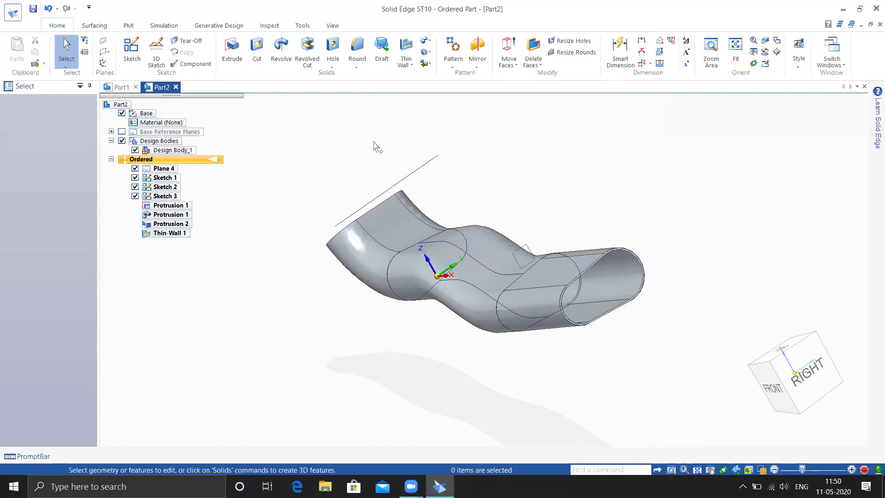
click(426, 40)
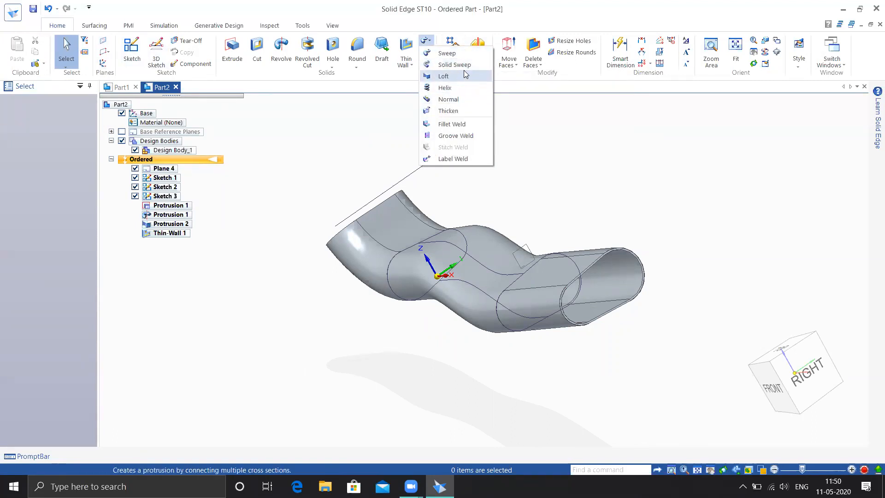
click(294, 137)
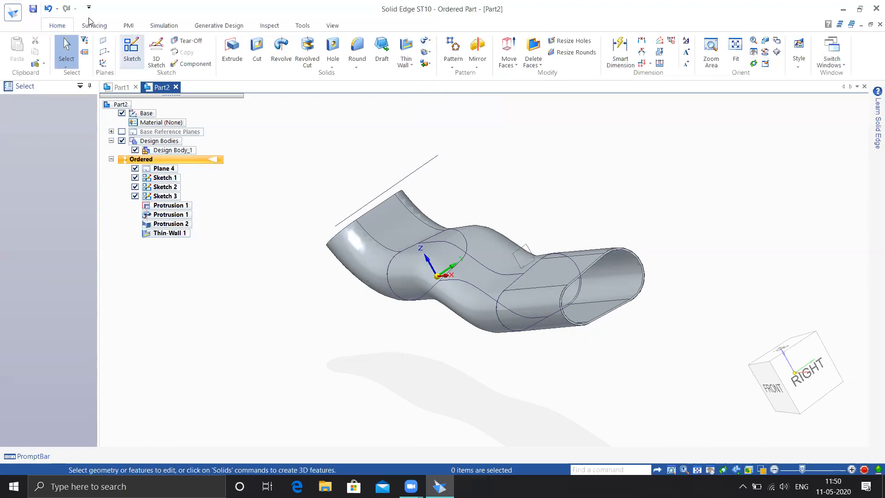
Create a new ordered part document
click(13, 12)
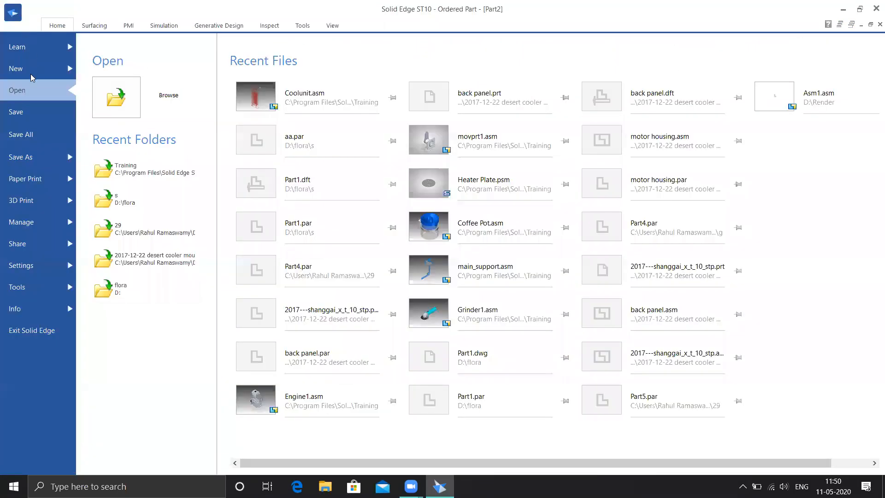
click(31, 74)
click(217, 319)
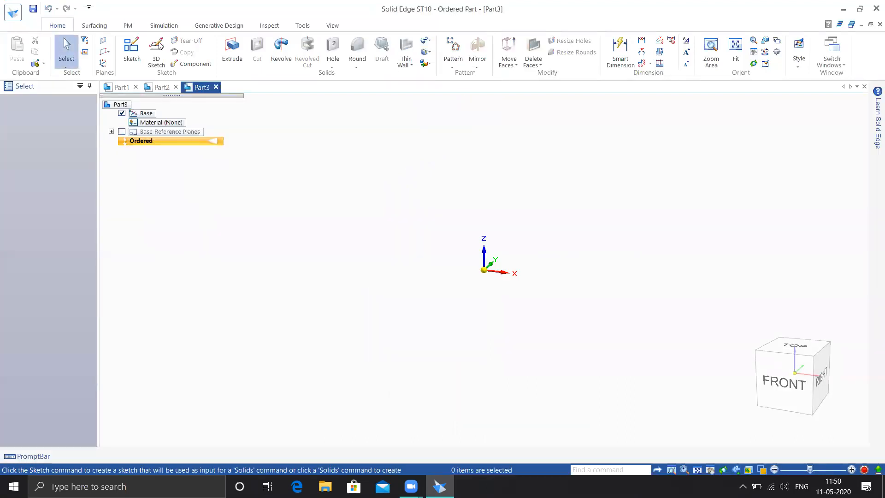
Sketch an open three-line chain on the XY plane: a vertical line near the origin, a rising slanted line, and another vertical line
click(132, 52)
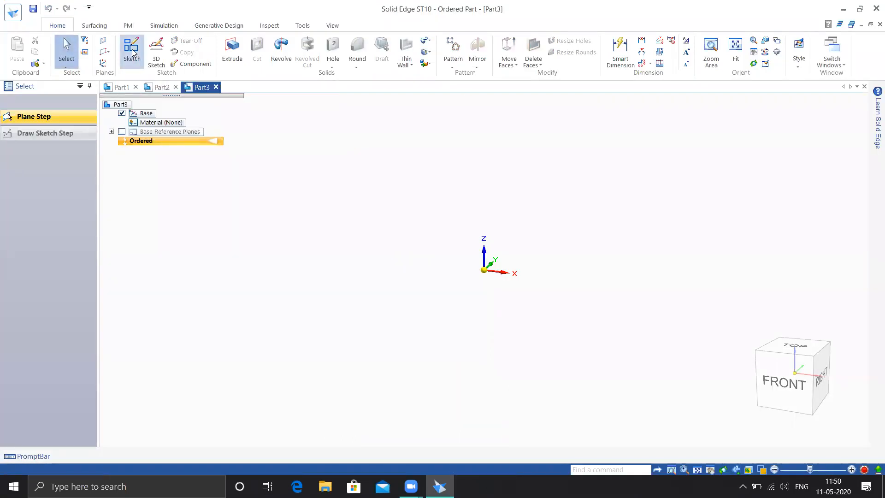
click(519, 270)
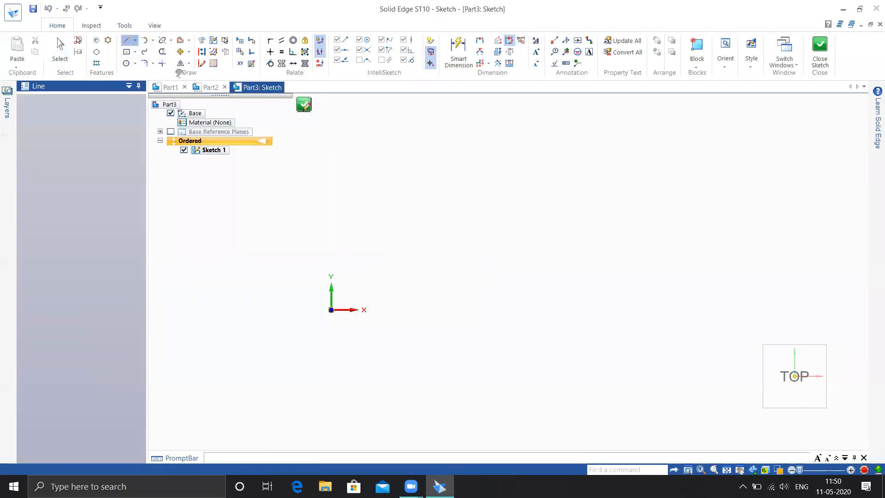
click(354, 310)
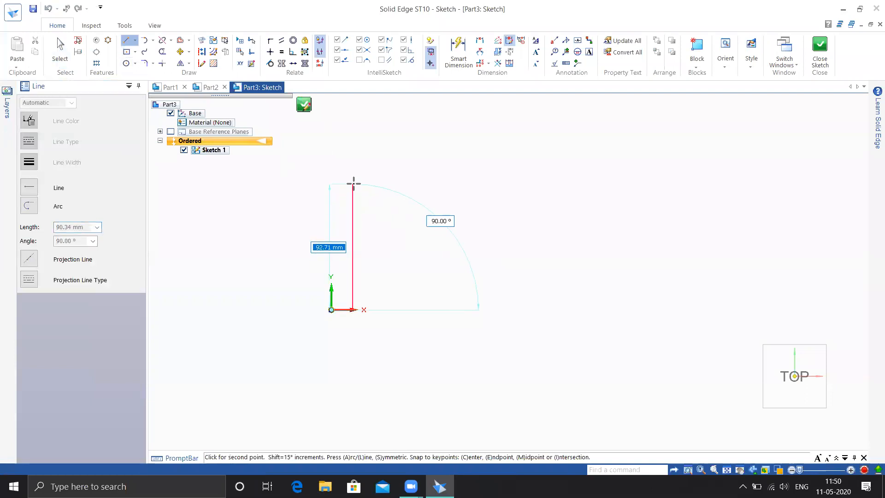
click(353, 160)
shift+middle_drag(460, 161, 417, 327)
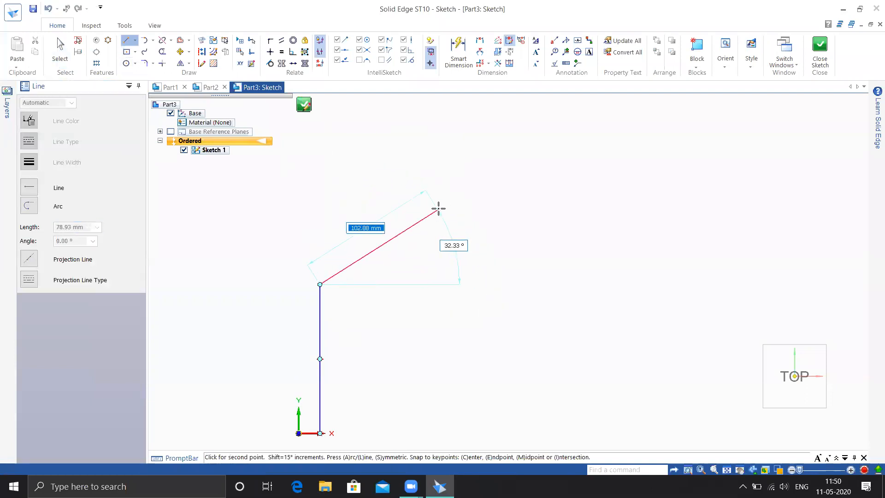
click(463, 209)
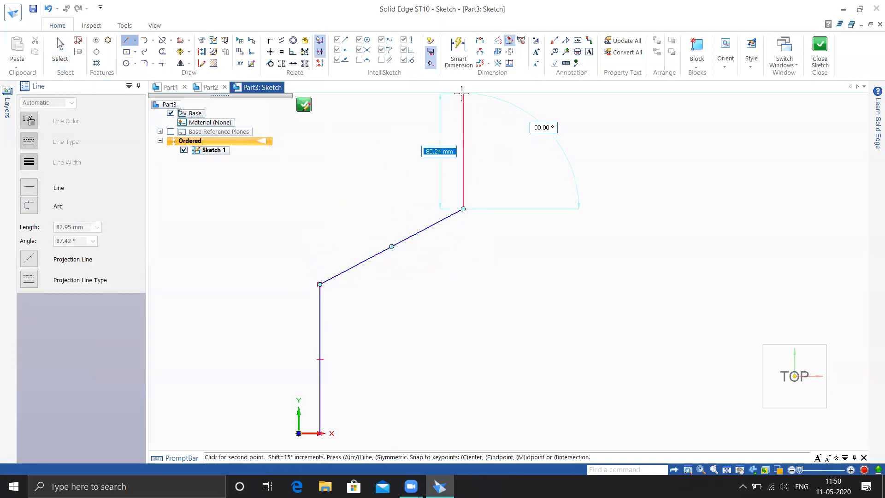
click(464, 97)
right_click(492, 127)
key(Escape)
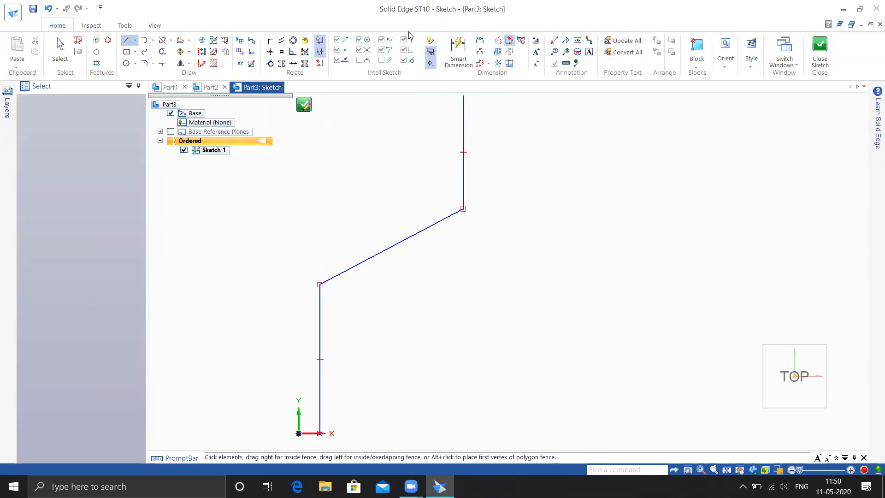
Fillet both corners of the line chain into a smooth S-shaped path and finish the sketch
click(144, 63)
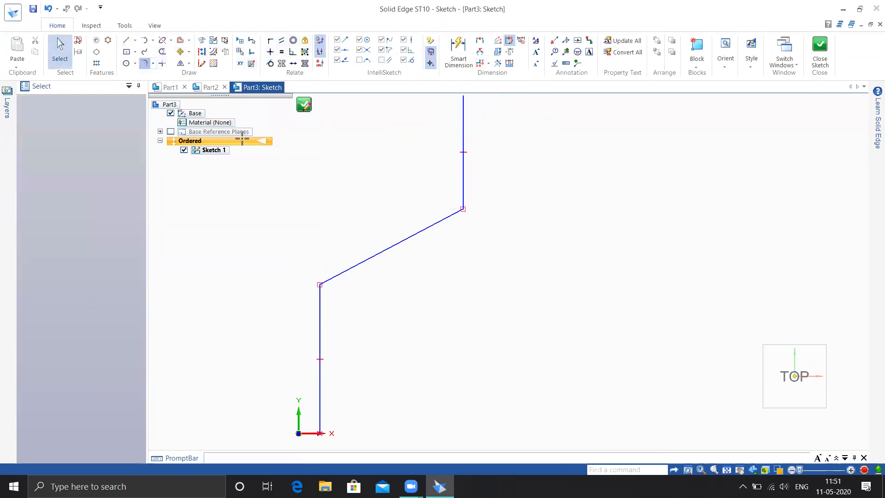
click(321, 288)
click(328, 292)
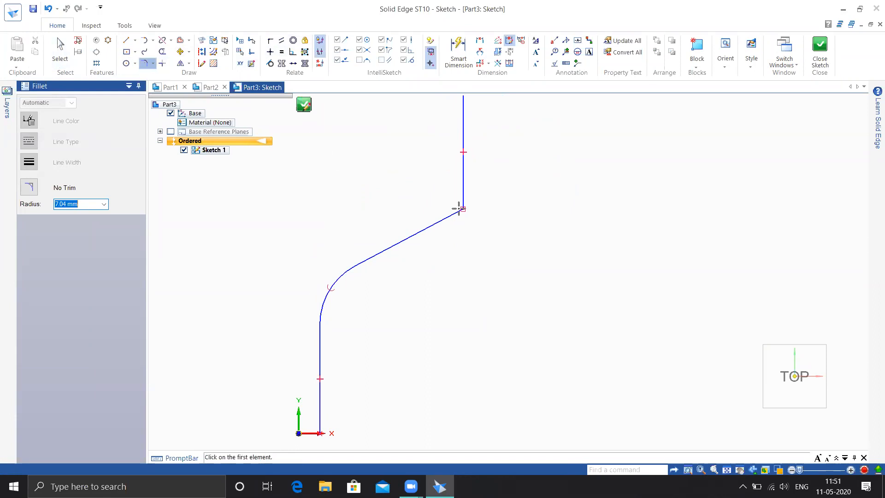
click(456, 206)
click(454, 204)
key(Escape)
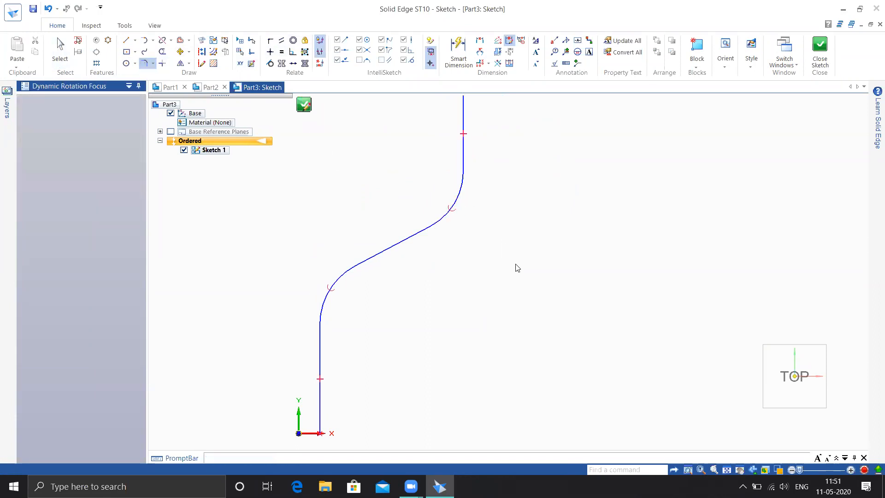
click(820, 46)
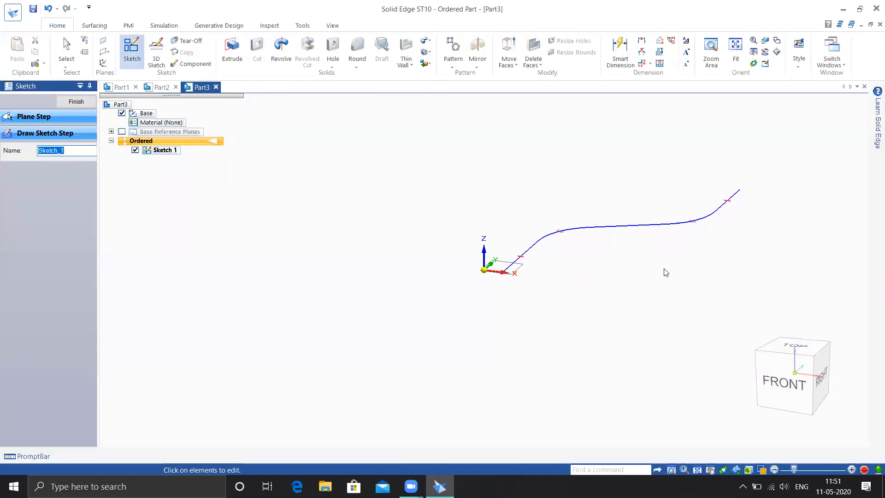
click(77, 102)
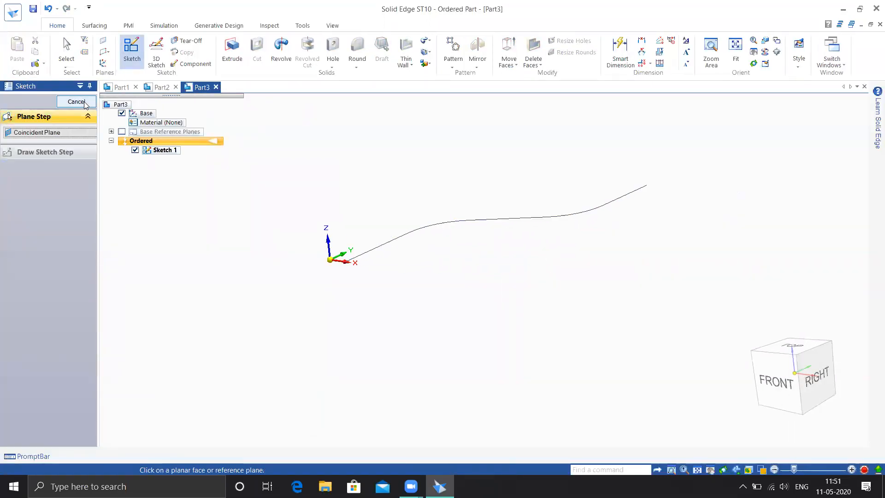
Create a reference plane normal to the S-shaped path at the end farthest from the origin
mouse_move(595, 249)
middle_down()
mouse_move(557, 308)
mouse_move(565, 309)
middle_up()
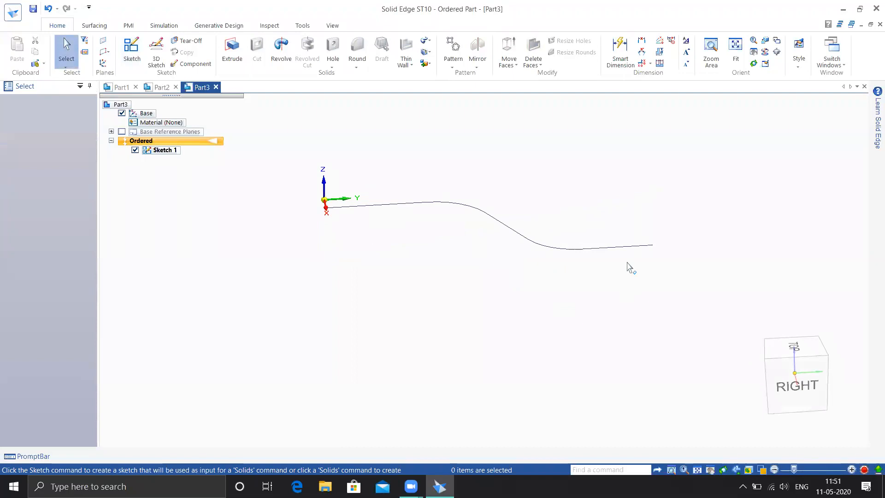
click(106, 54)
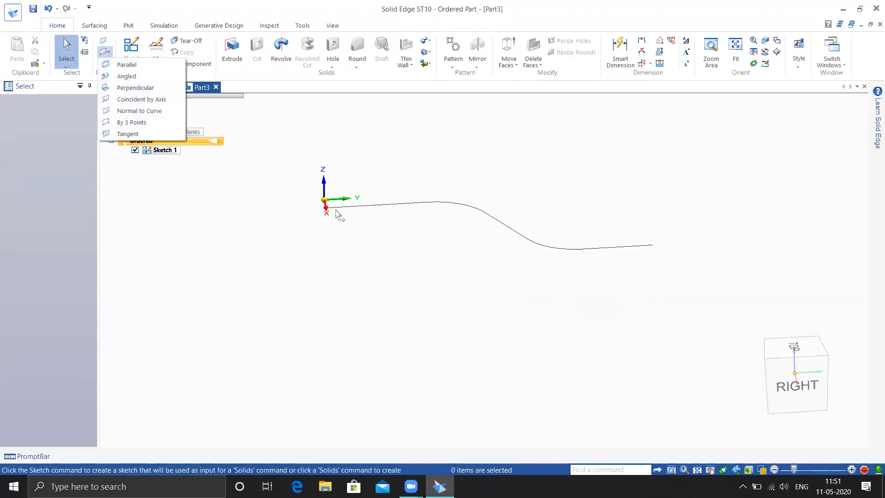
click(131, 112)
click(627, 252)
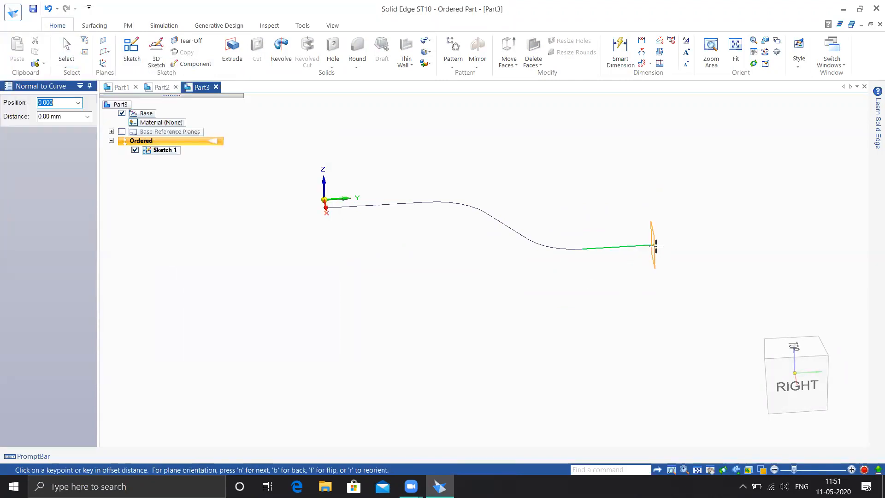
click(707, 257)
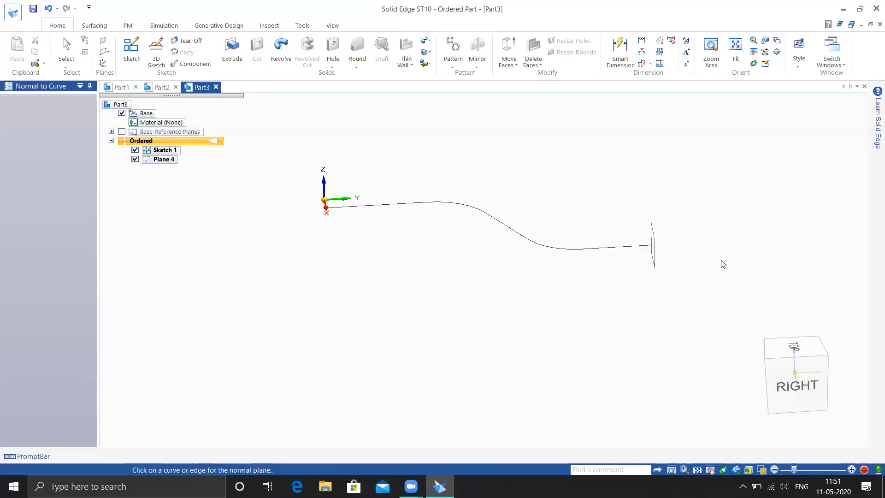
Sketch a closed six-sided stepped profile on the new normal plane, about 27 mm tall and about 3 mm wide at its top edge
click(132, 51)
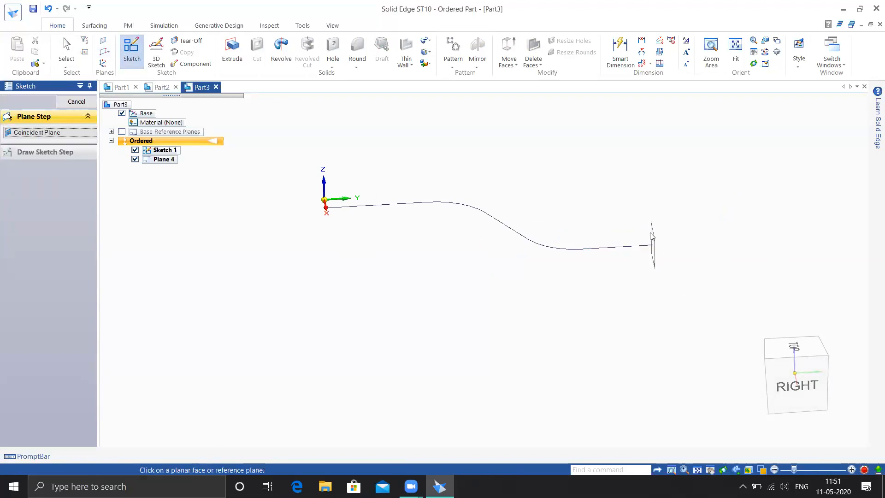
click(651, 236)
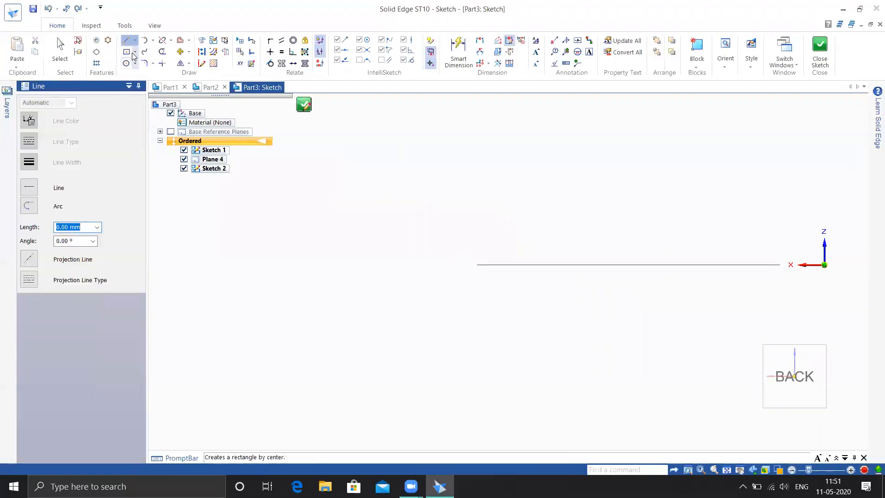
click(477, 221)
click(476, 260)
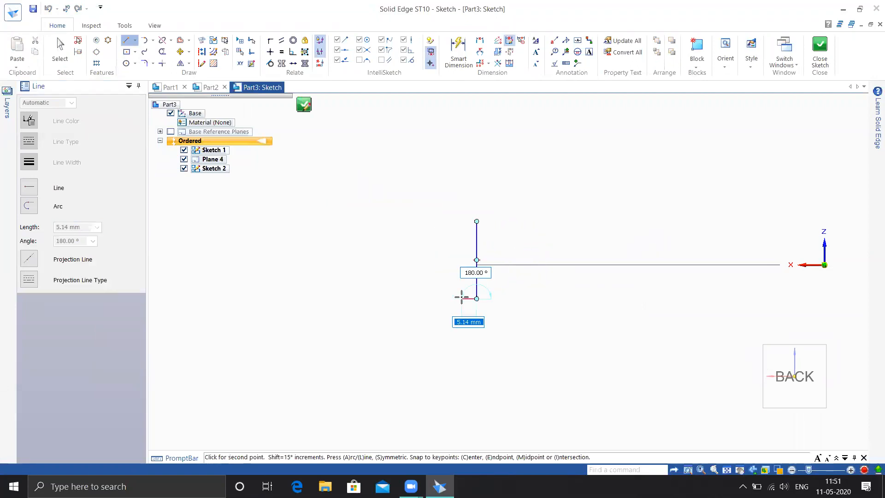
click(460, 297)
click(461, 273)
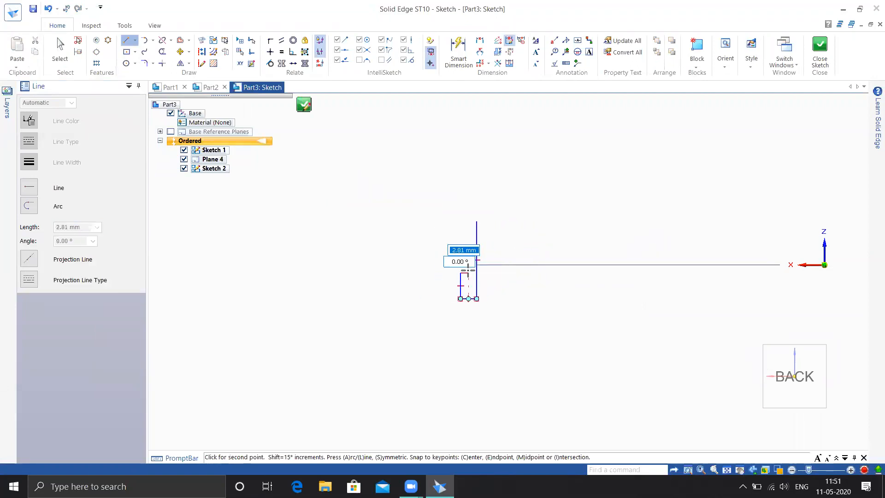
click(469, 250)
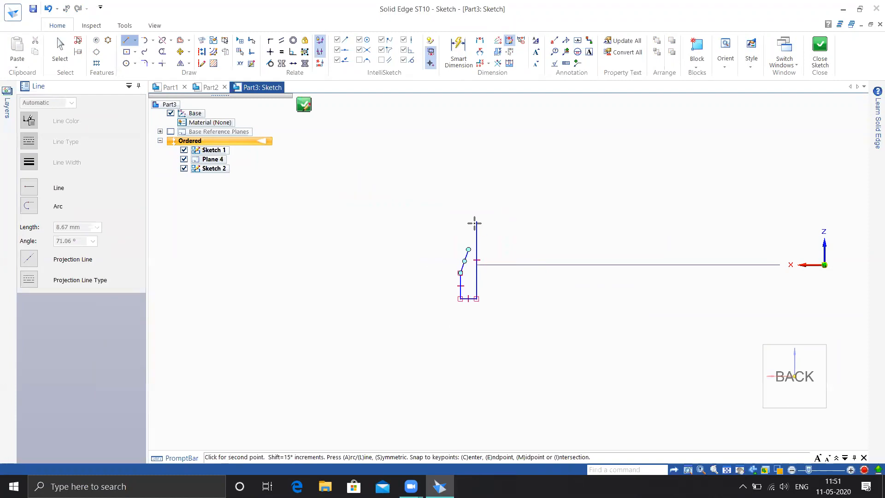
click(468, 220)
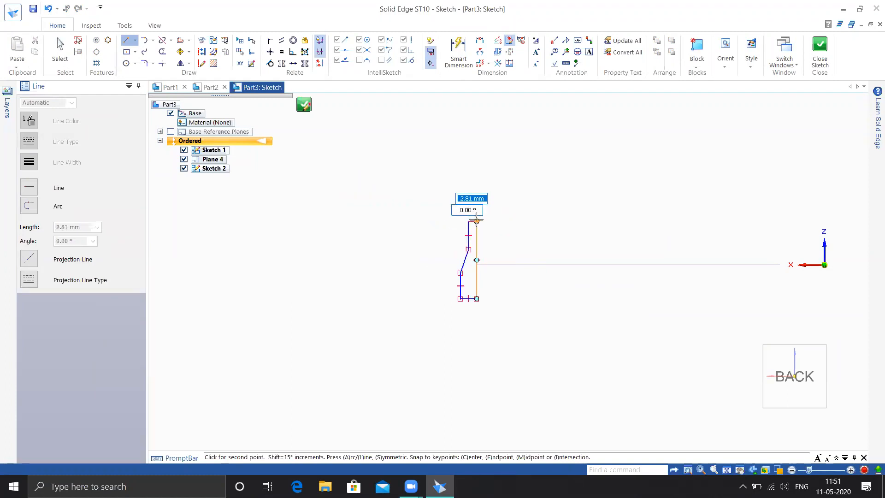
click(477, 221)
key(Escape)
Try to apply a Horizontal/Vertical relationship to the profile's long straight edge
scroll(488, 245, up, 3)
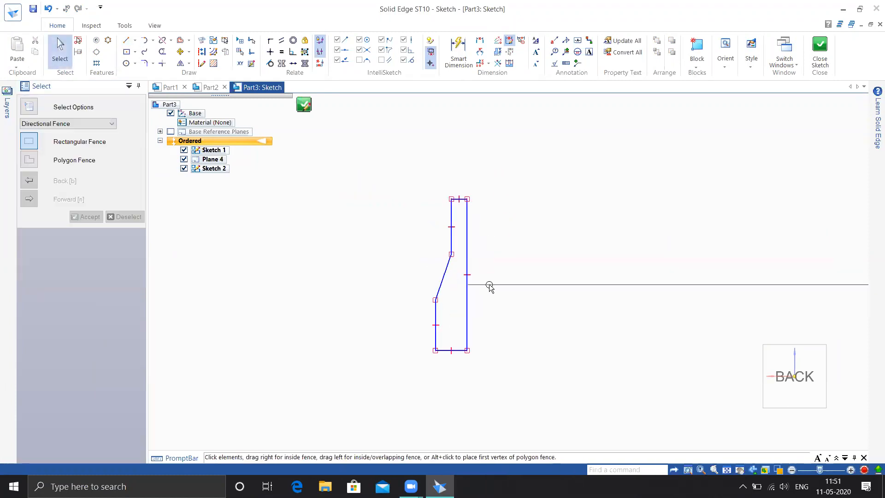
middle_drag(490, 286, 476, 299)
shift+middle_drag(403, 377, 458, 331)
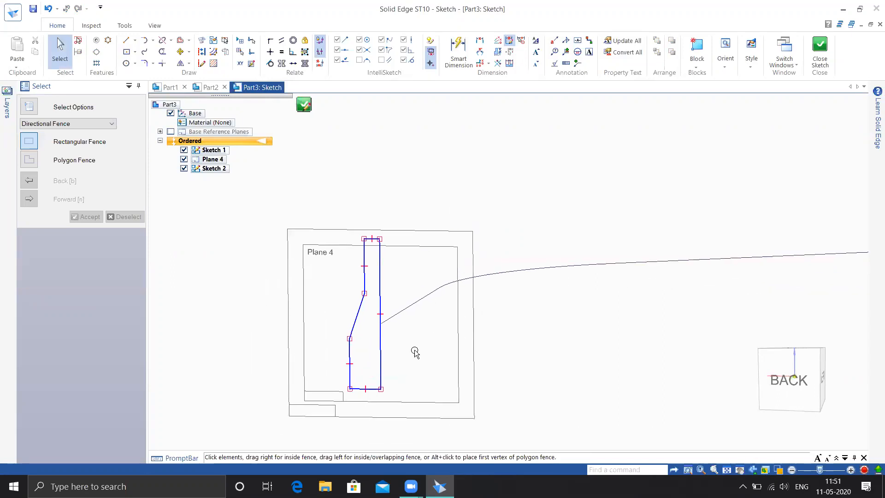
click(270, 52)
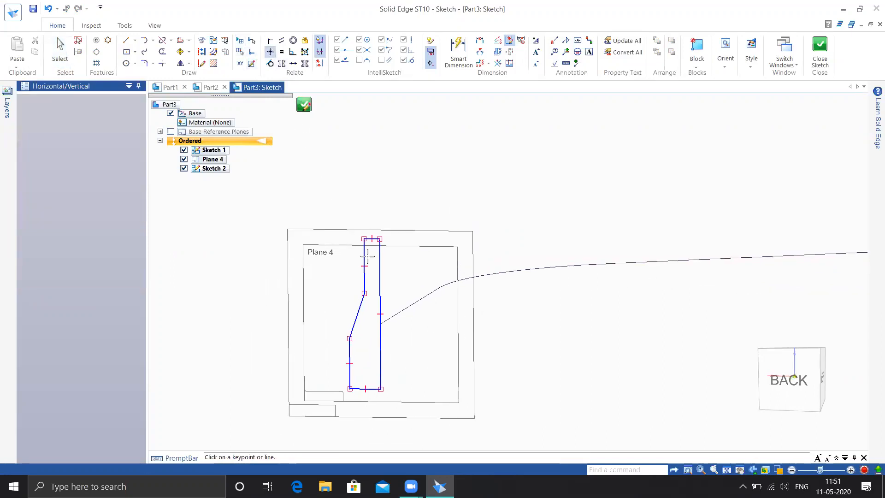
click(381, 338)
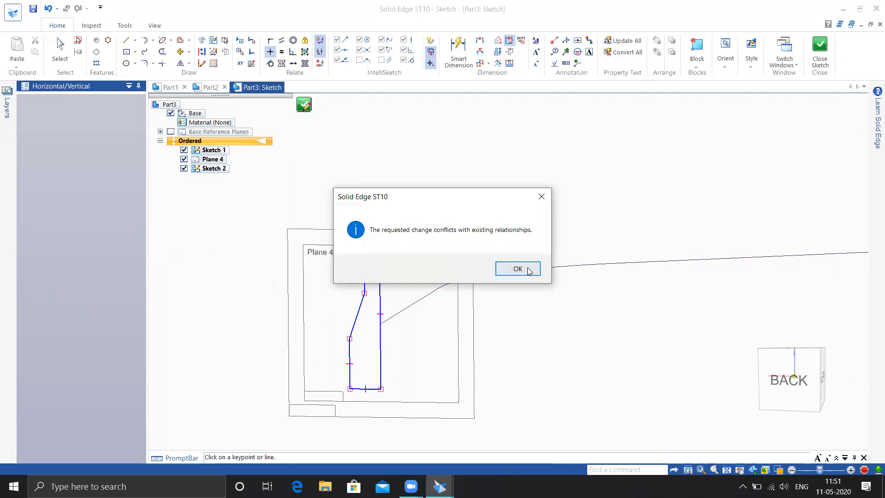
click(529, 271)
key(Escape)
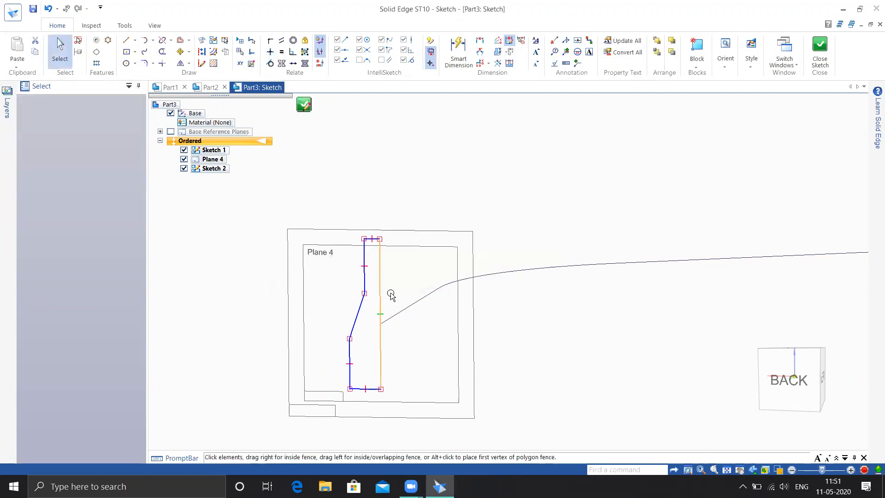
Move the profile's long straight edge slightly off the path, and attach the edge to the path's endpoint with a Connect relationship
click(381, 278)
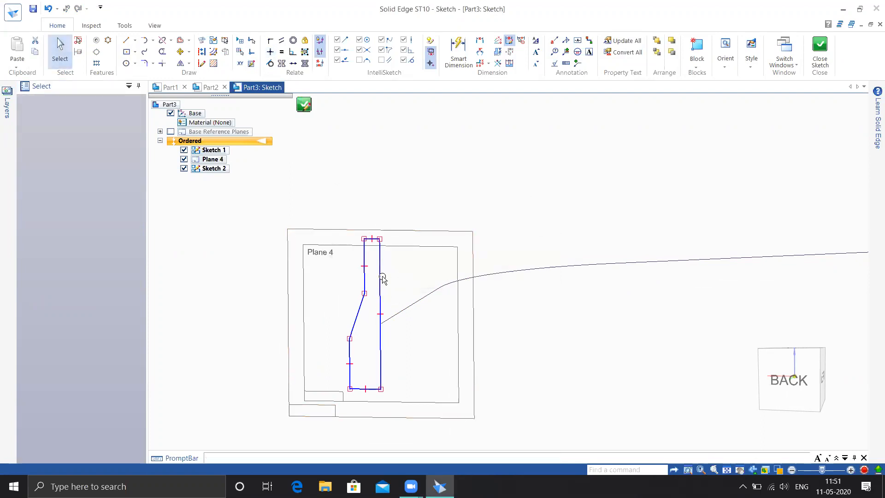
double_click(388, 289)
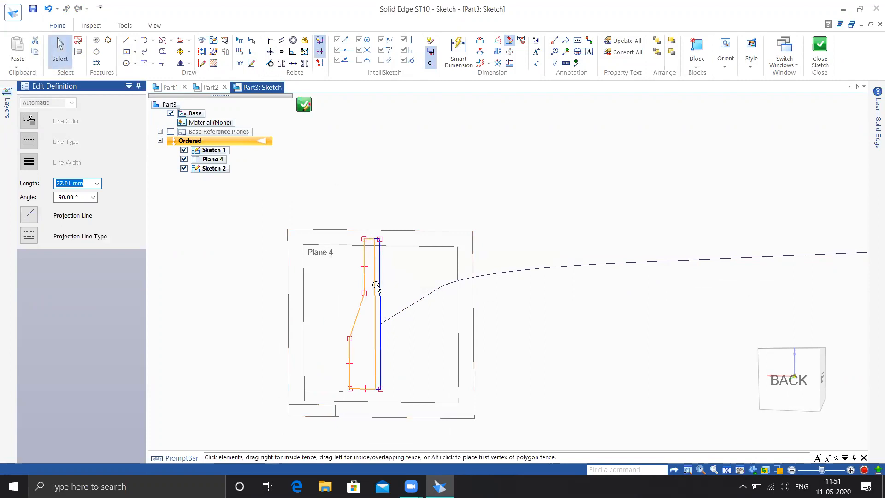
key(Escape)
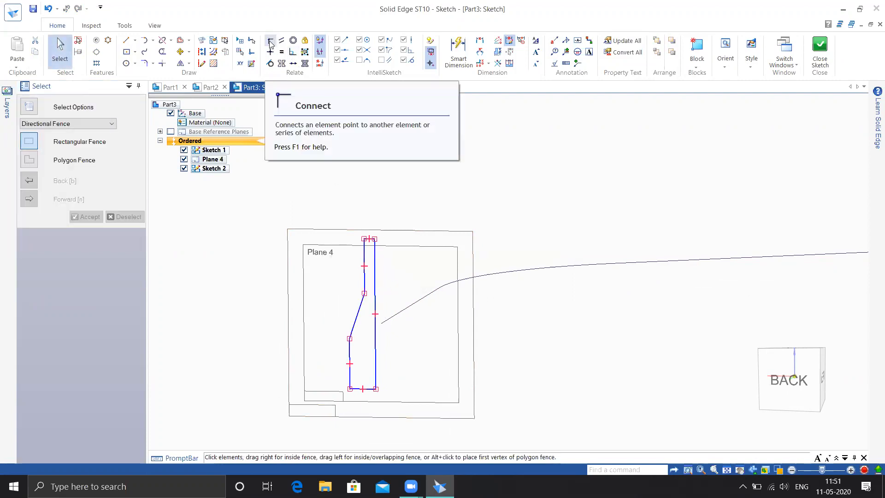
click(271, 40)
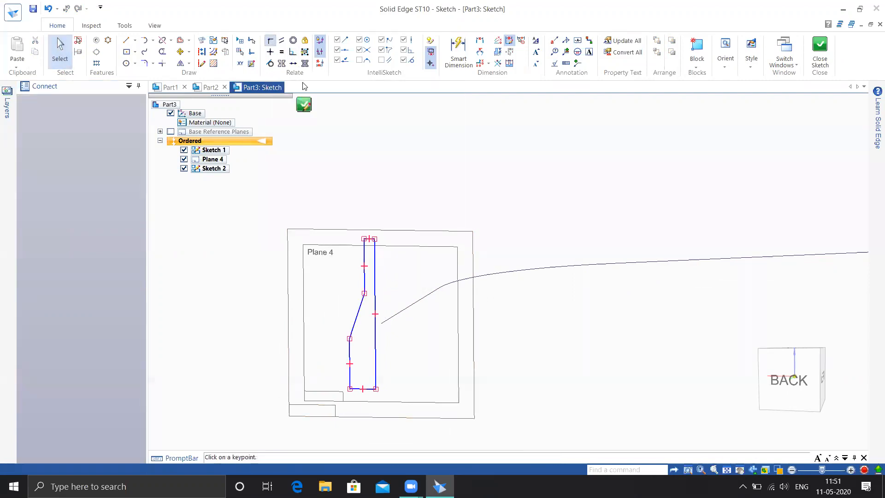
click(382, 324)
click(374, 317)
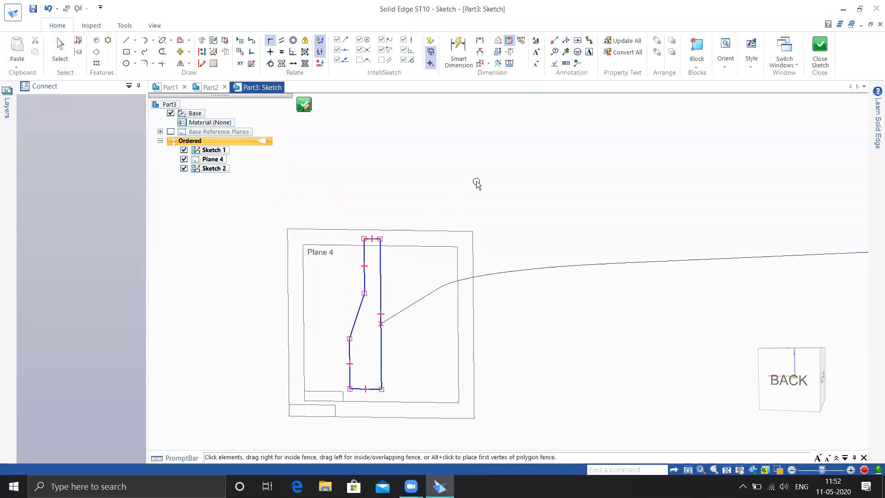
Close the stepped profile sketch and finish the sketch feature
key(Escape)
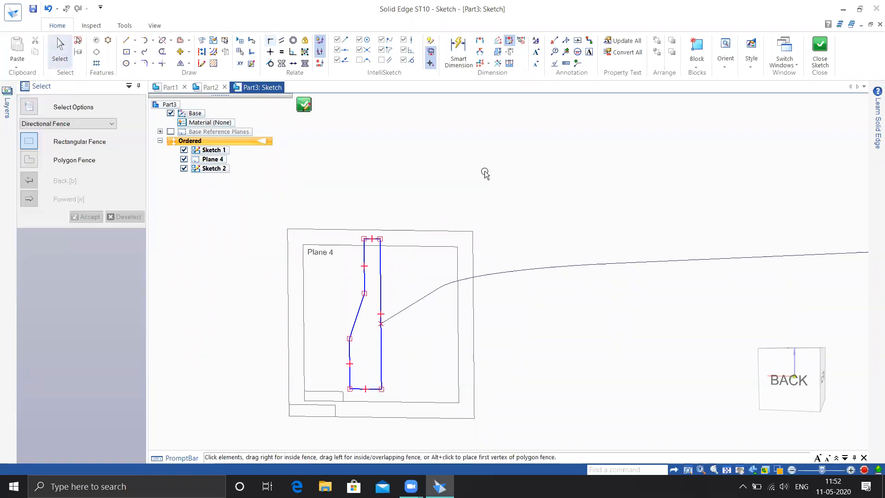
click(819, 52)
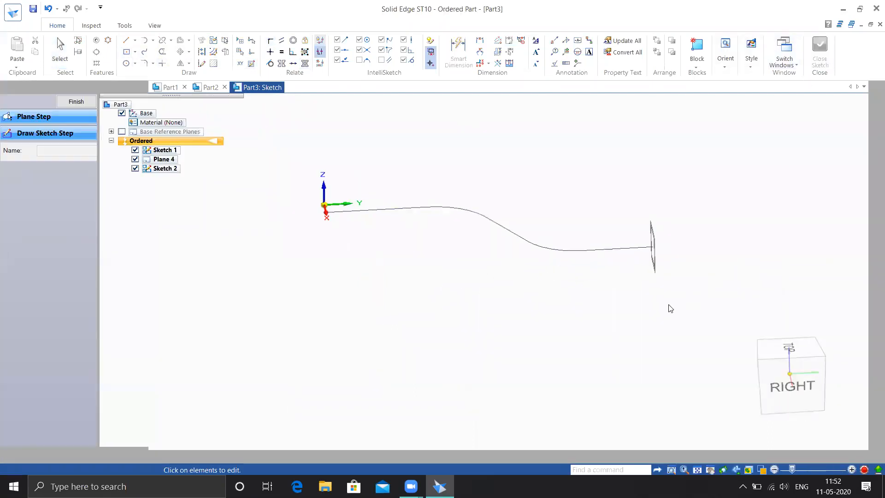
click(80, 101)
Revolve the closed stepped profile 360° about its long straight edge to make a solid bottle-shaped body
scroll(664, 258, up, 3)
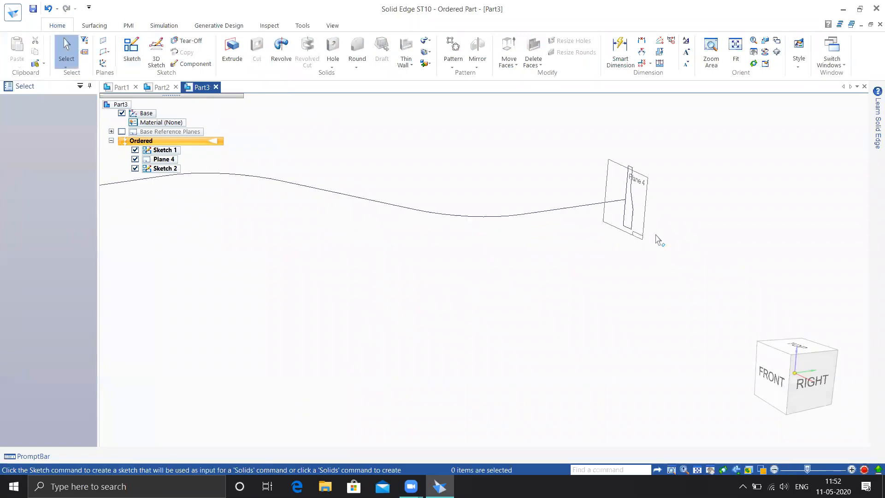
click(281, 51)
click(591, 241)
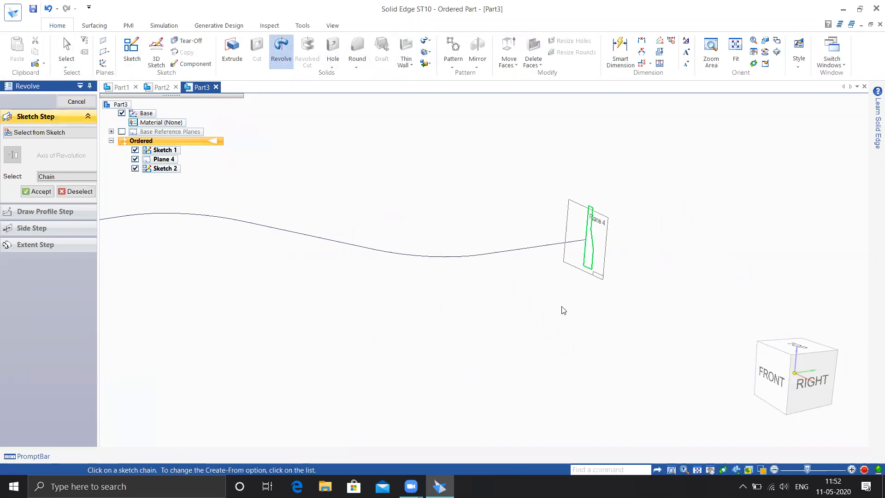
right_click(521, 311)
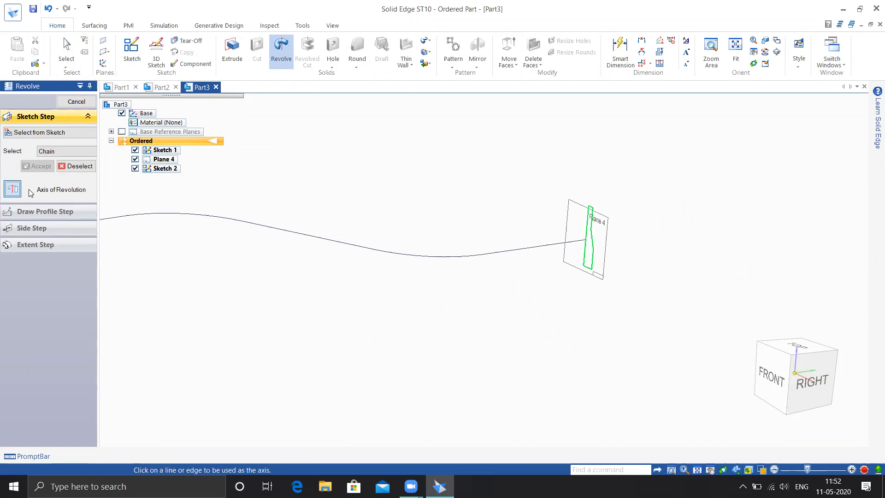
scroll(602, 256, up, 1)
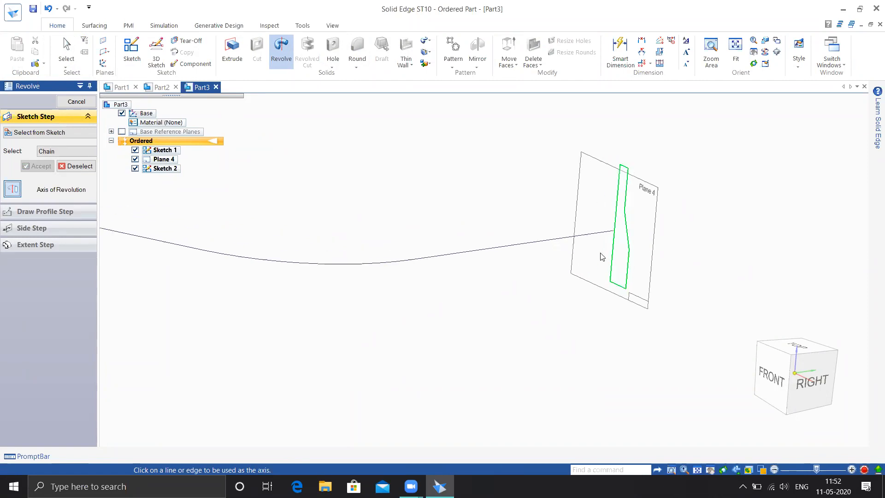
click(615, 225)
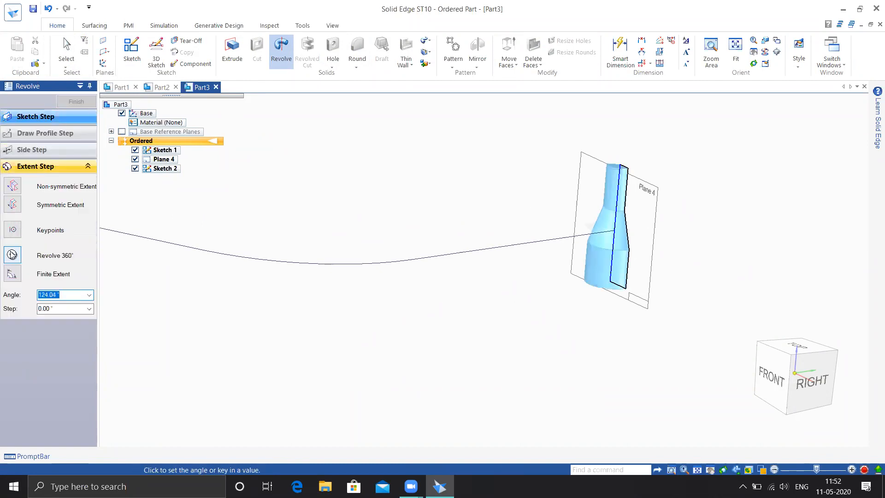
click(12, 254)
middle_drag(556, 339, 521, 264)
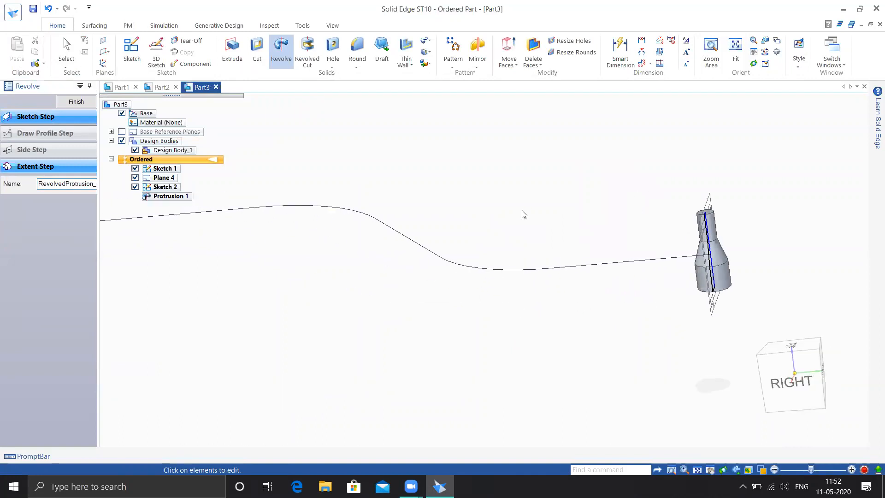
scroll(525, 215, down, 4)
key(Escape)
Start a Solid Sweep protrusion and accept the S-shaped curve chain as its path
middle_drag(515, 202, 563, 222)
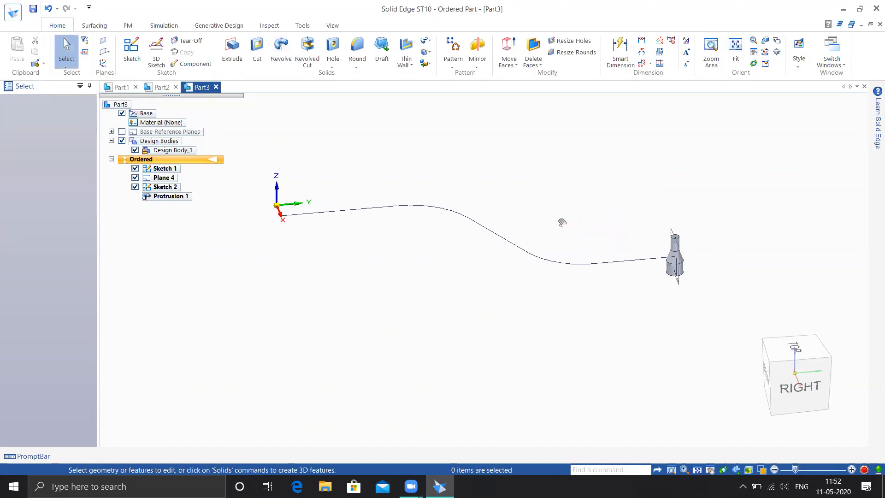
click(427, 40)
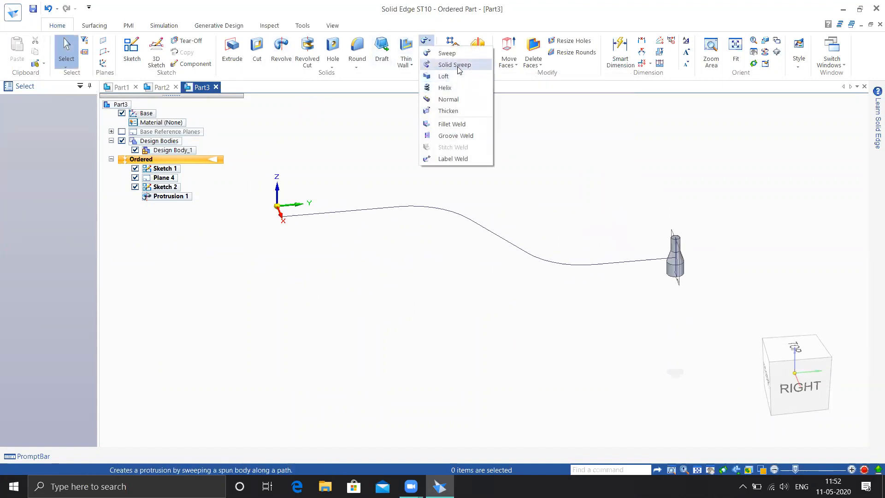
click(459, 68)
middle_drag(548, 342, 595, 304)
click(634, 258)
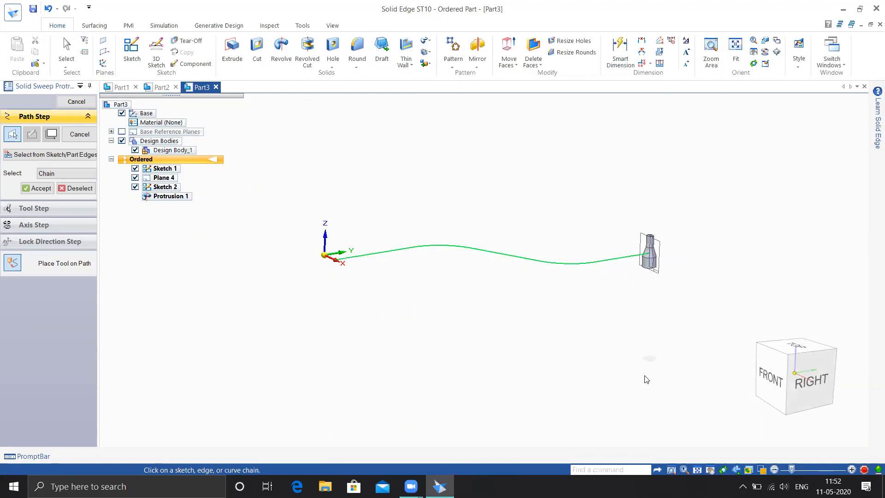
right_click(627, 322)
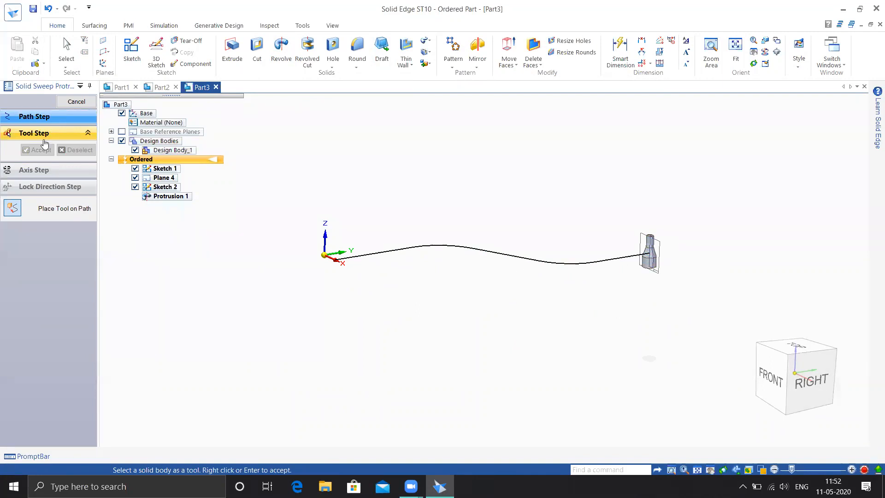
Sweep the revolved body as the tool with its lower cylindrical face as the axis, and undo the resulting protrusion
scroll(670, 269, up, 3)
click(631, 258)
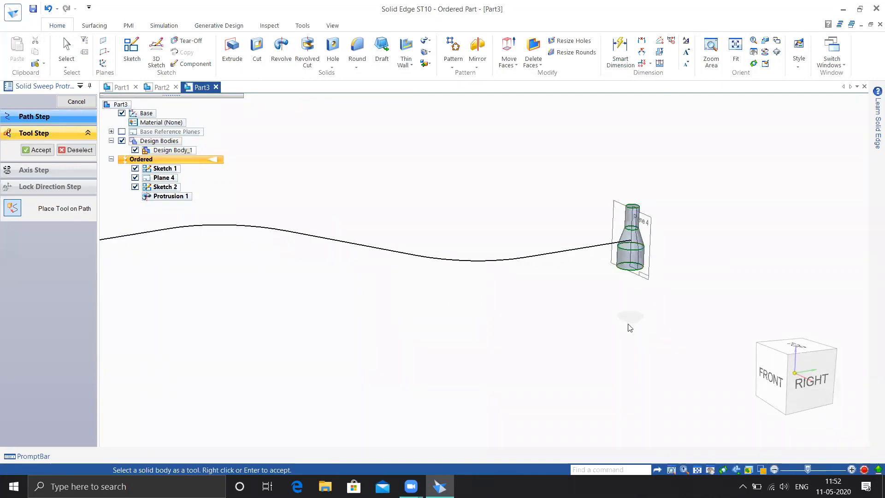
scroll(643, 332, down, 2)
right_click(592, 340)
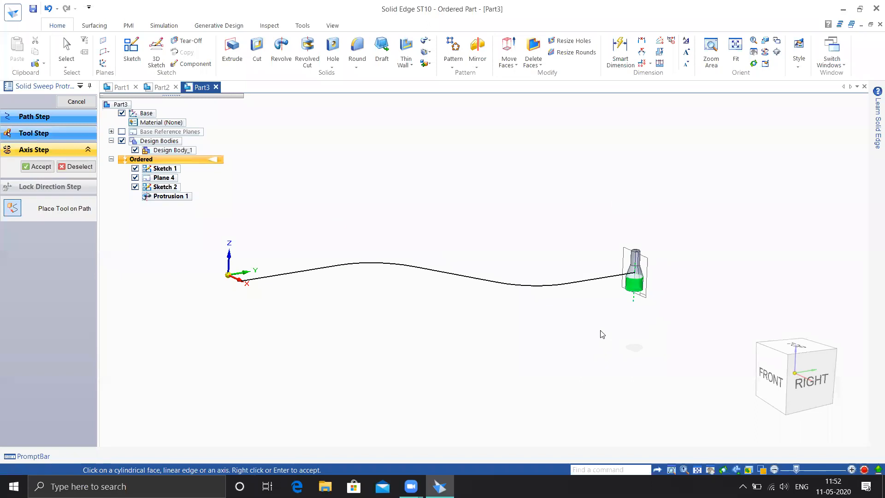
scroll(636, 269, up, 2)
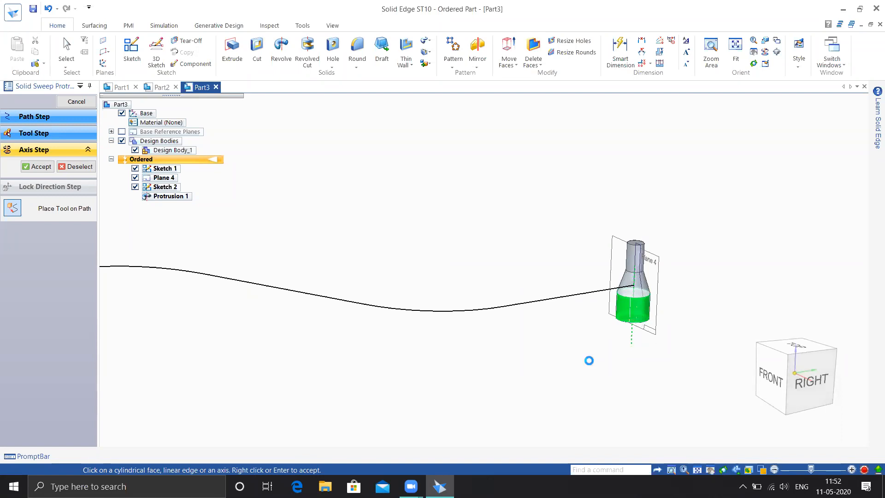
scroll(619, 348, down, 2)
middle_drag(603, 375, 490, 290)
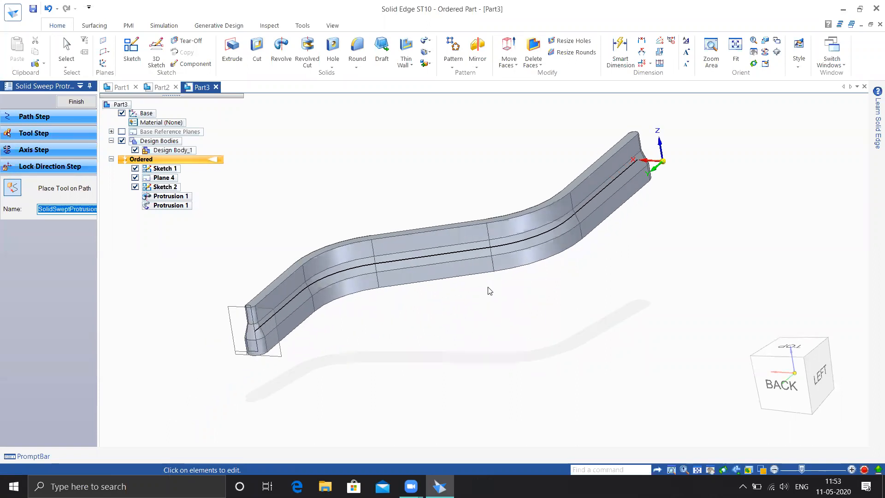
key(Escape)
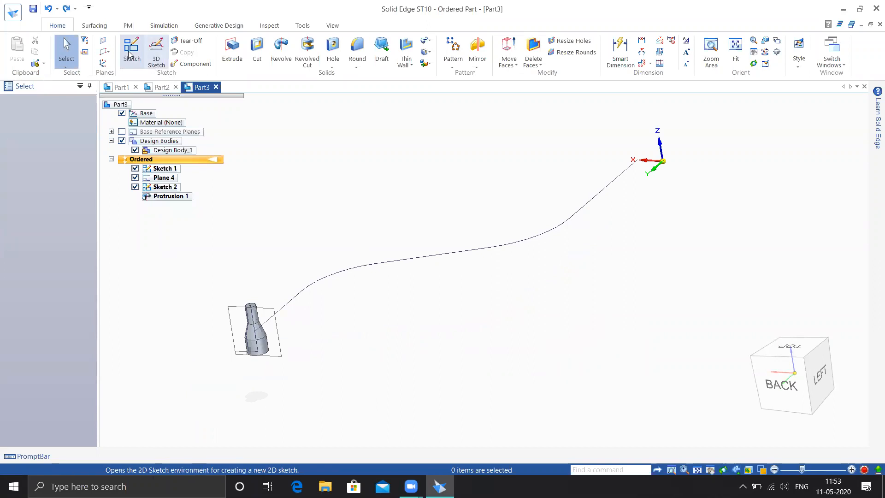
Add a second part body to the model, separate from the revolved tool body
click(429, 66)
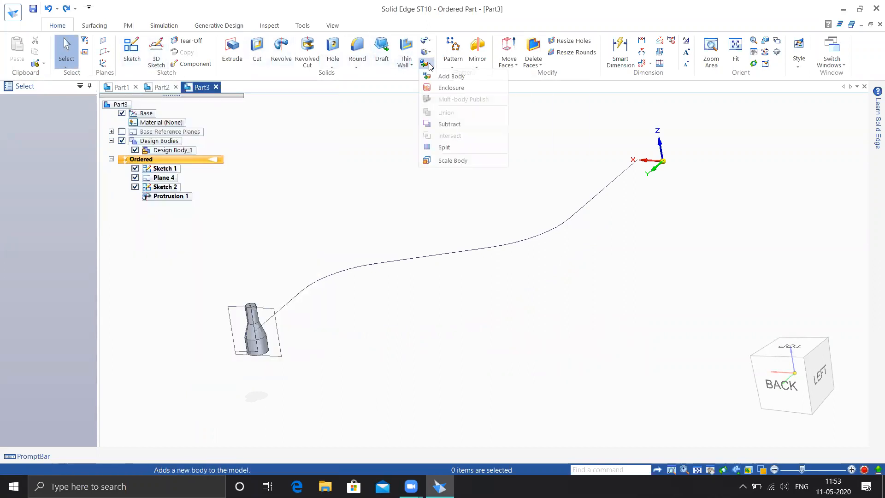
click(451, 76)
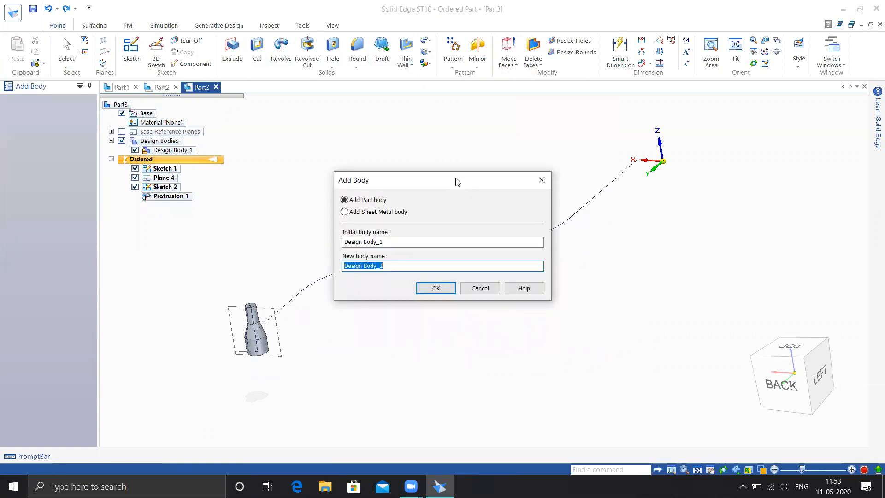
click(433, 287)
Sketch a large rectangle around the whole S-shaped path on the XY plane and finish the sketch
click(132, 48)
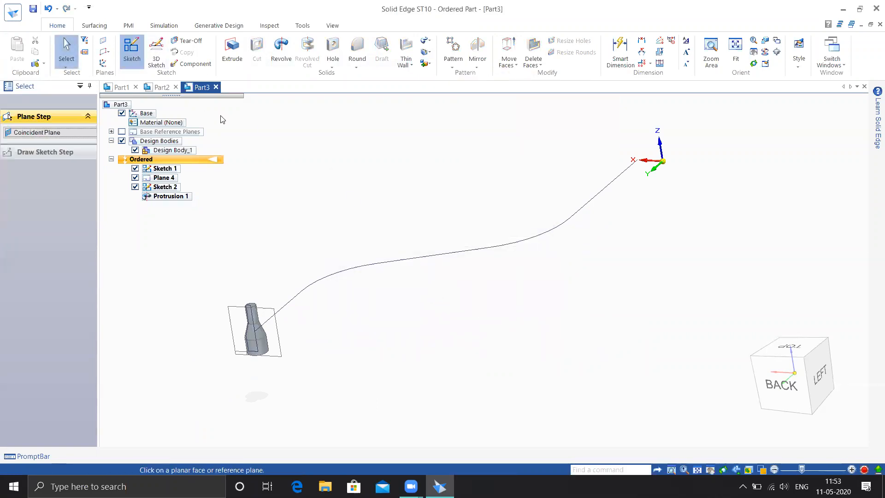
click(646, 167)
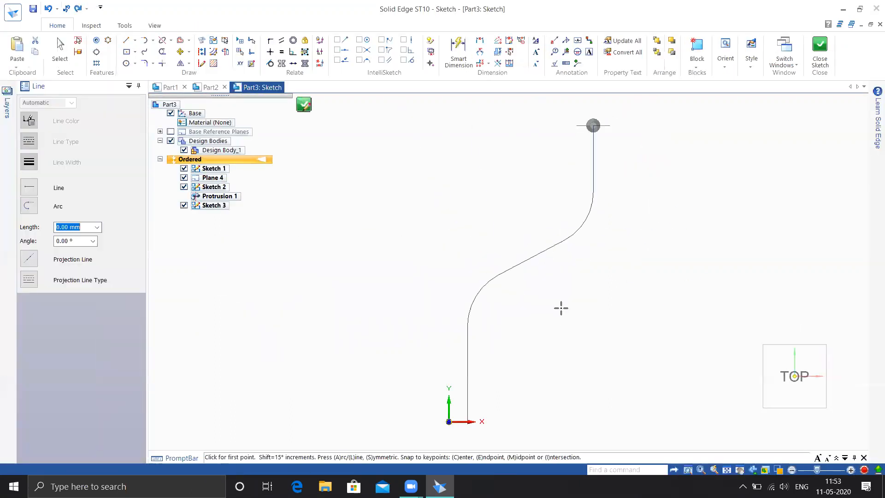
click(126, 51)
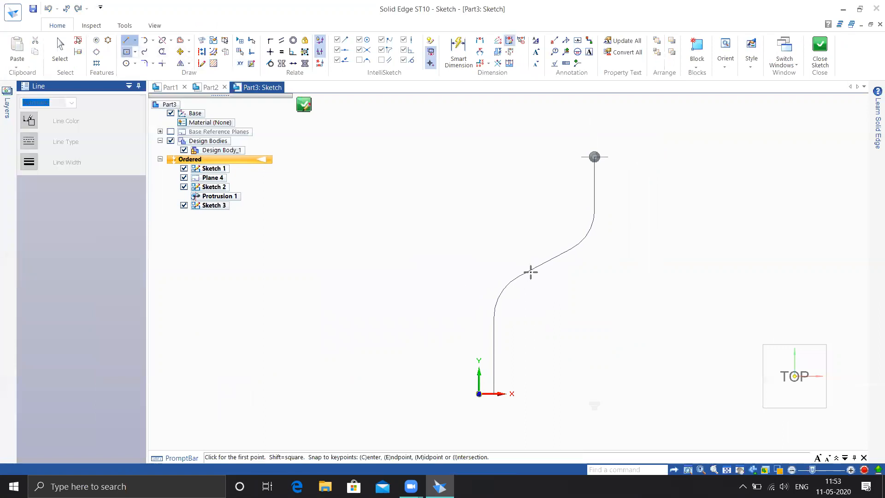
click(428, 135)
click(820, 51)
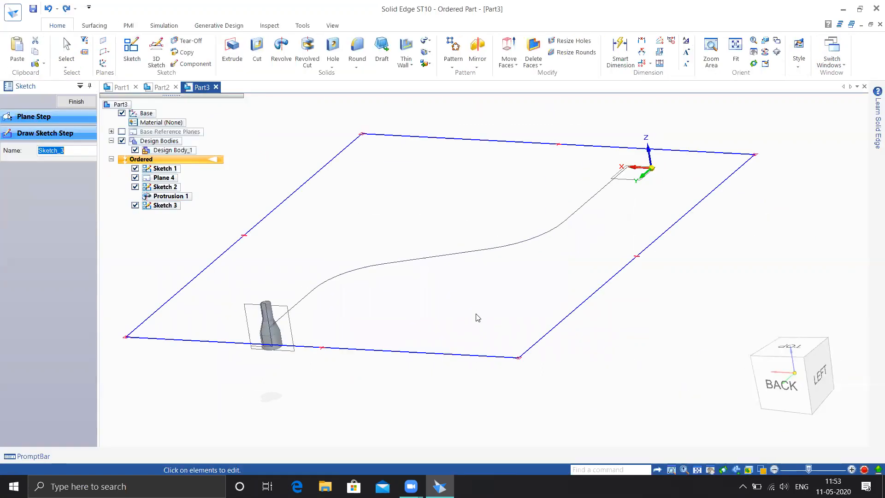
click(85, 102)
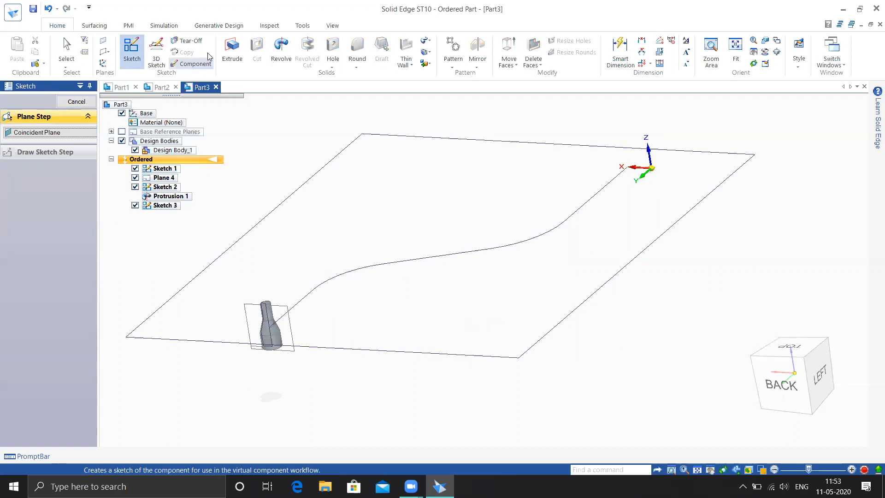
Extrude the large rectangle 28 mm downward into a block
click(235, 60)
click(278, 209)
right_click(295, 218)
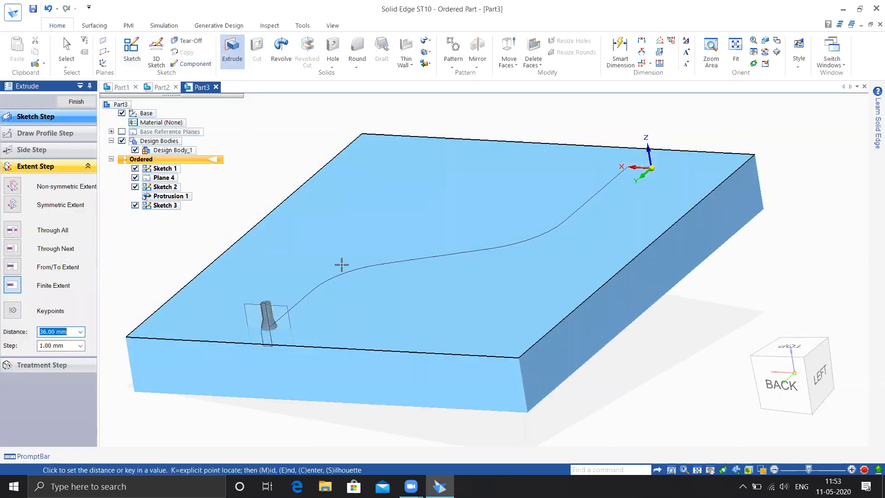
click(343, 265)
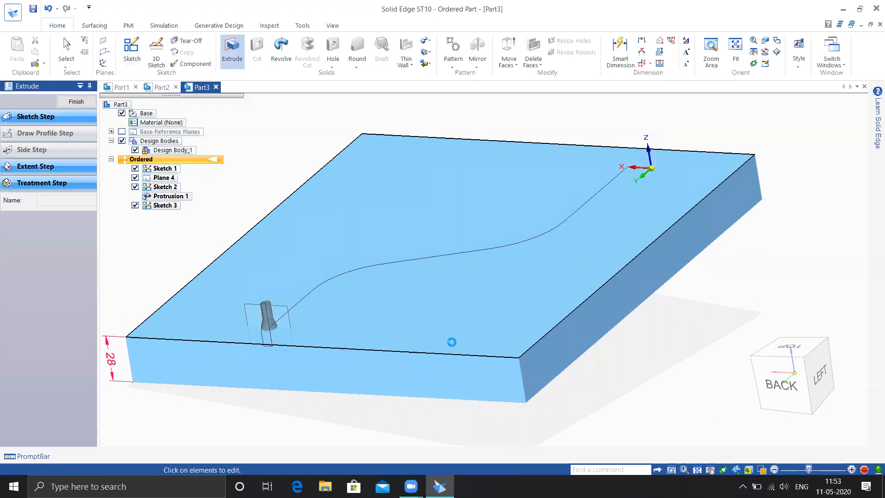
click(80, 98)
key(Escape)
Start a Solid Sweep cutout in the block and accept the S-shaped curve chain as its path
middle_drag(300, 134, 284, 276)
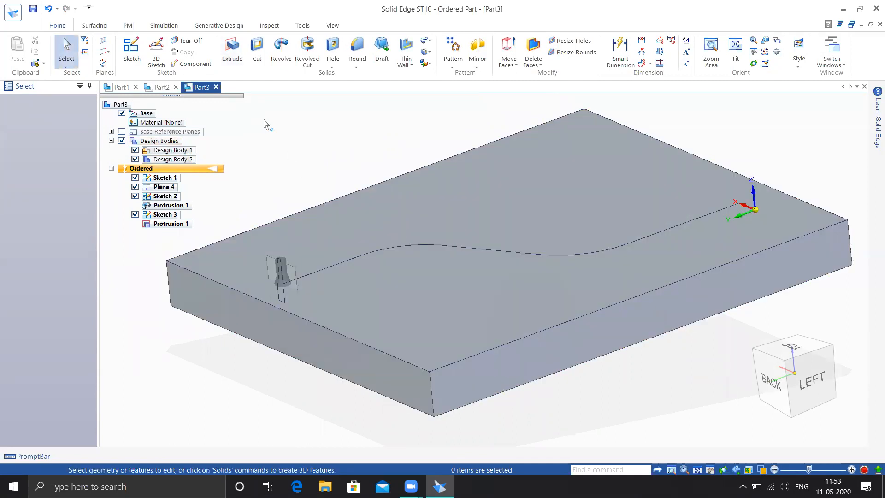
click(428, 52)
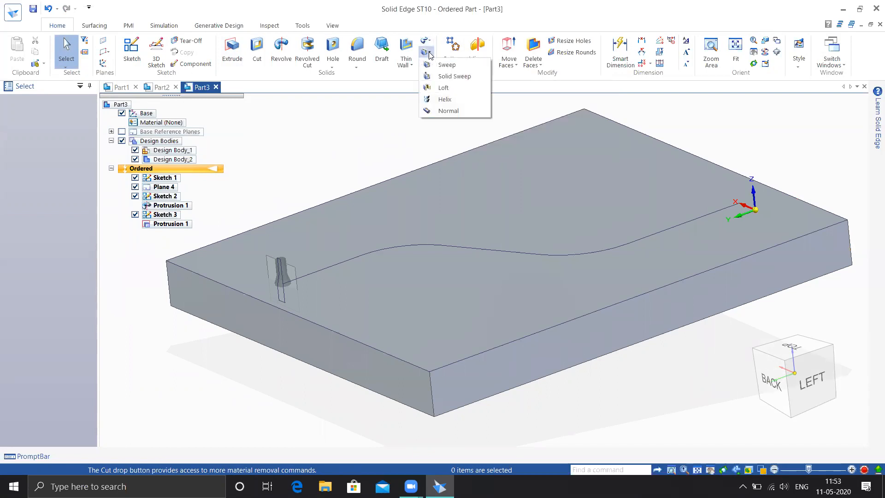
click(451, 77)
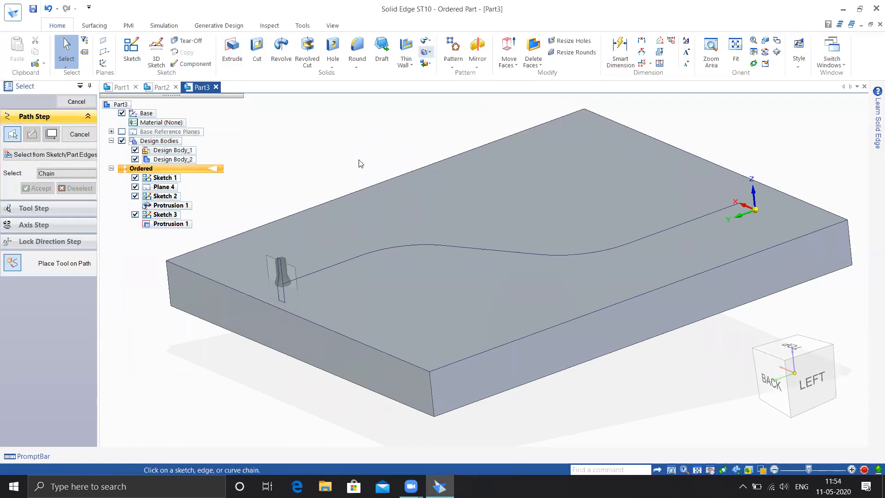
click(426, 40)
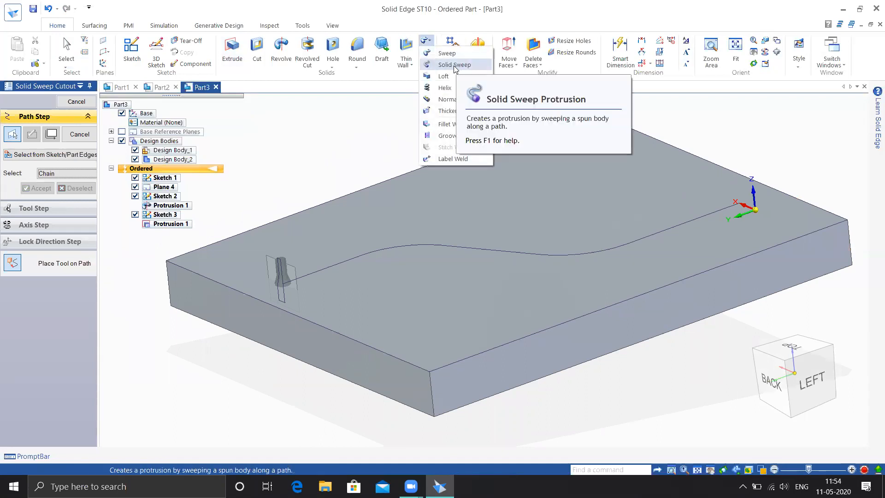
click(404, 77)
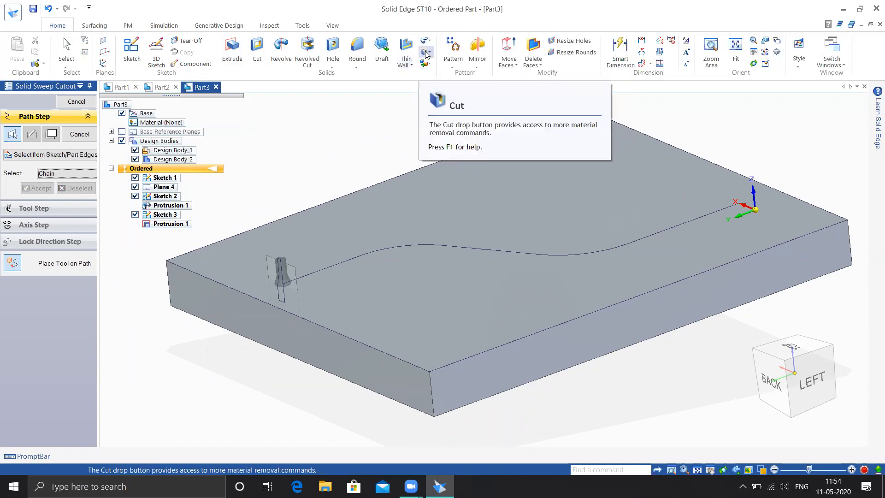
click(307, 274)
right_click(262, 154)
Use the revolved body as the cutting tool with its cylindrical face as the axis, and finish the swept cutout
click(289, 307)
right_click(264, 350)
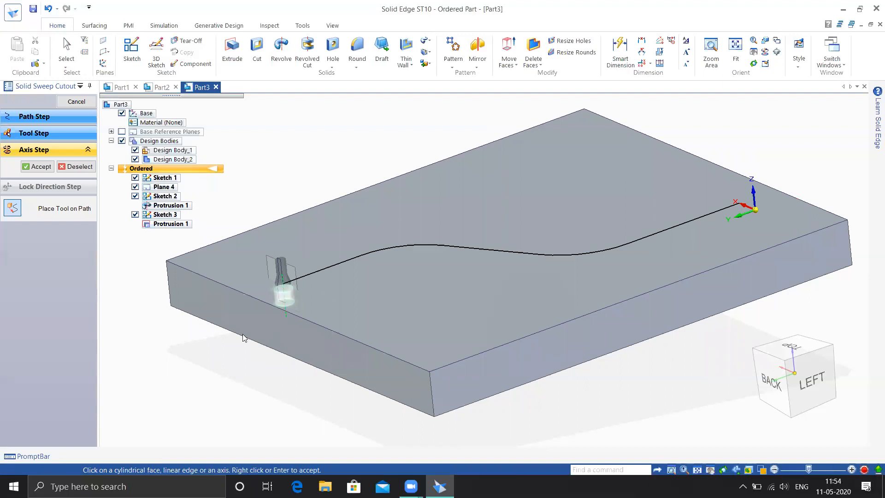
click(291, 295)
right_click(254, 358)
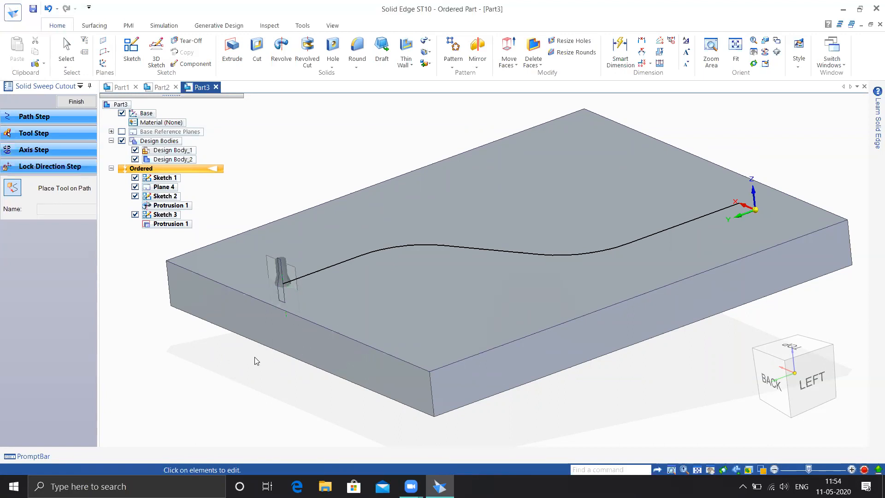
middle_drag(291, 402, 317, 373)
click(77, 102)
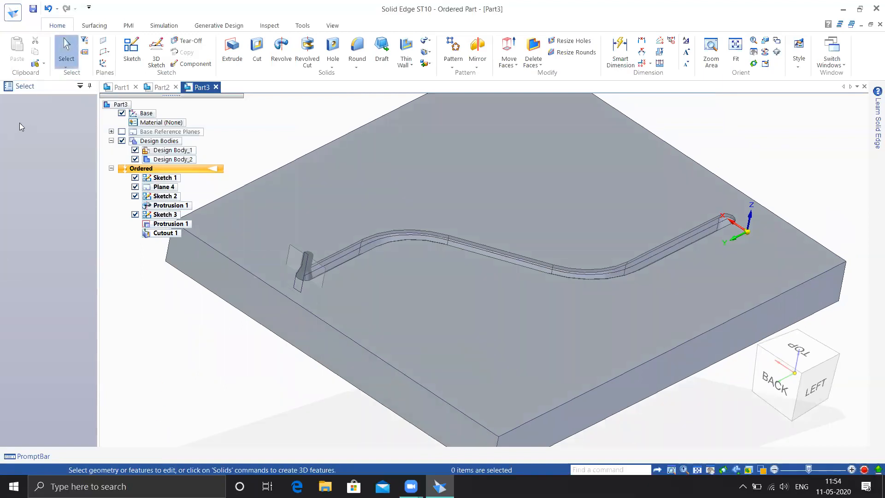
Clip the block with two planes parallel to its side face near the groove's start, exposing the groove's cross-section for inspection
click(333, 25)
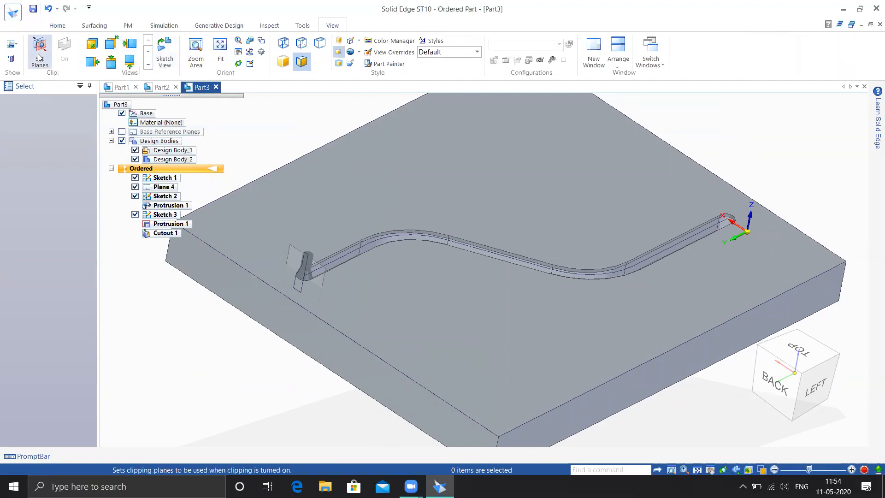
click(39, 58)
click(279, 321)
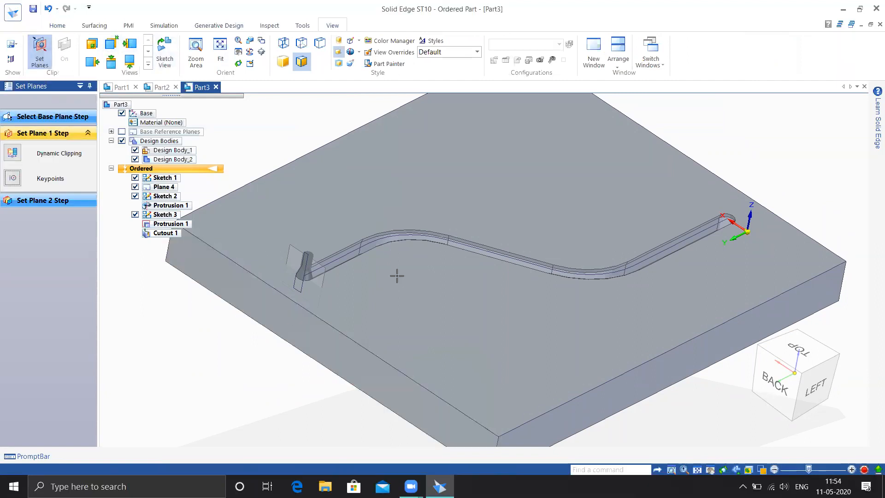
click(383, 276)
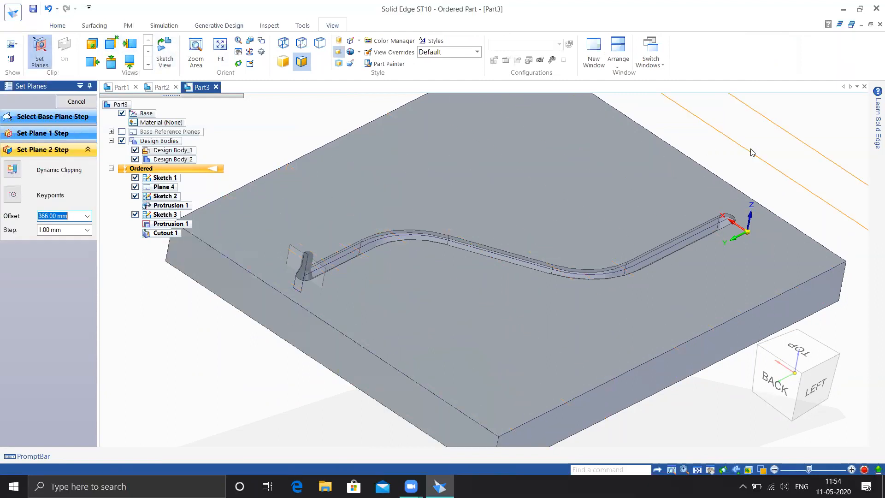
click(752, 153)
middle_drag(682, 234, 512, 196)
scroll(472, 162, up, 3)
middle_drag(472, 162, 426, 235)
scroll(411, 310, down, 3)
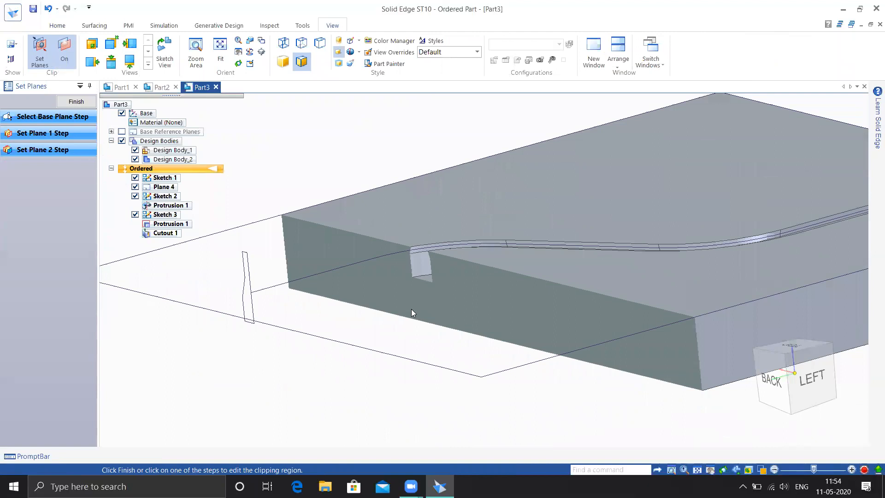
scroll(394, 316, up, 2)
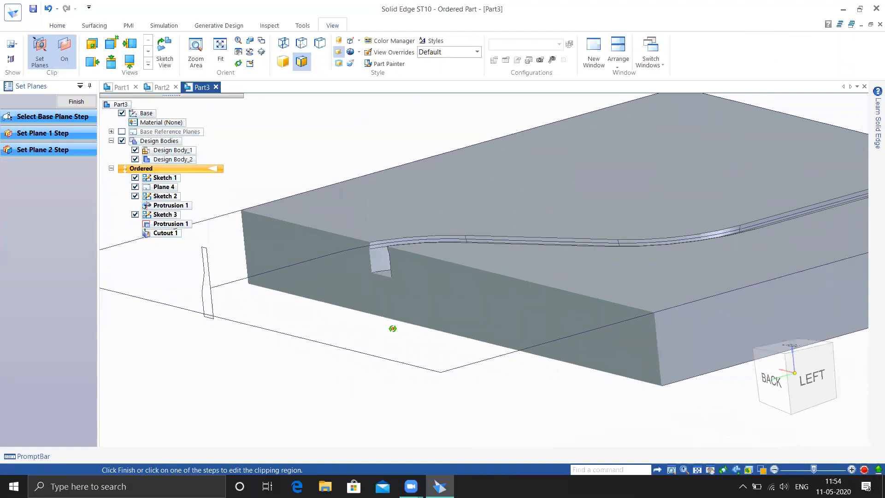
middle_drag(391, 326, 405, 328)
click(62, 27)
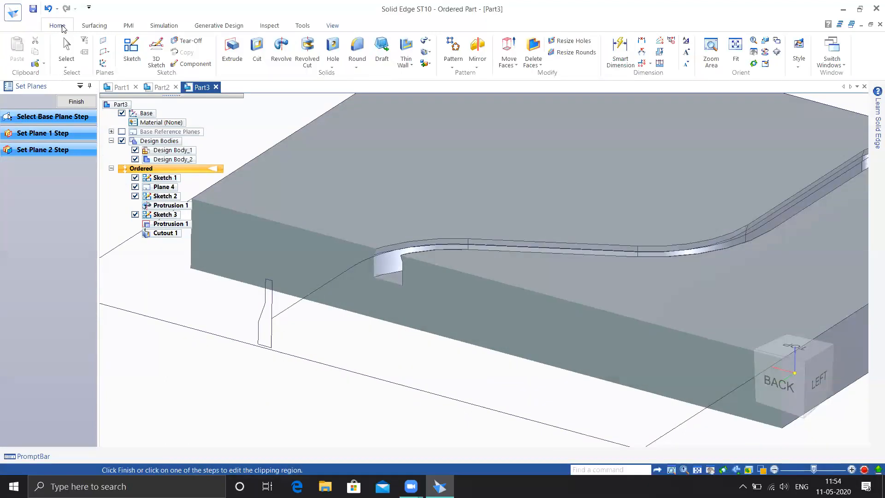
click(428, 41)
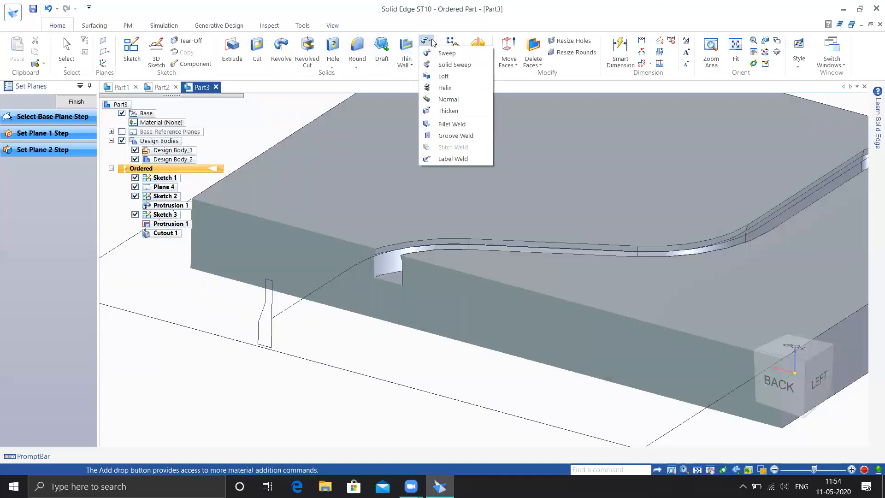
click(94, 26)
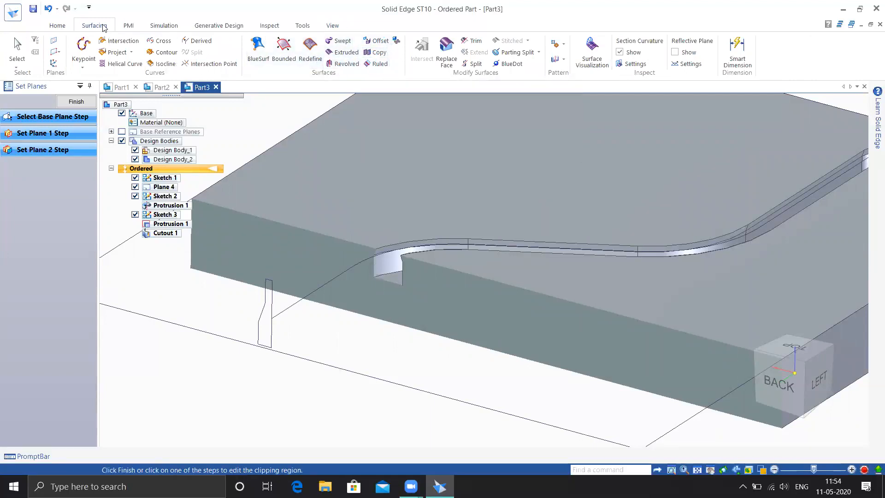
click(62, 26)
click(432, 42)
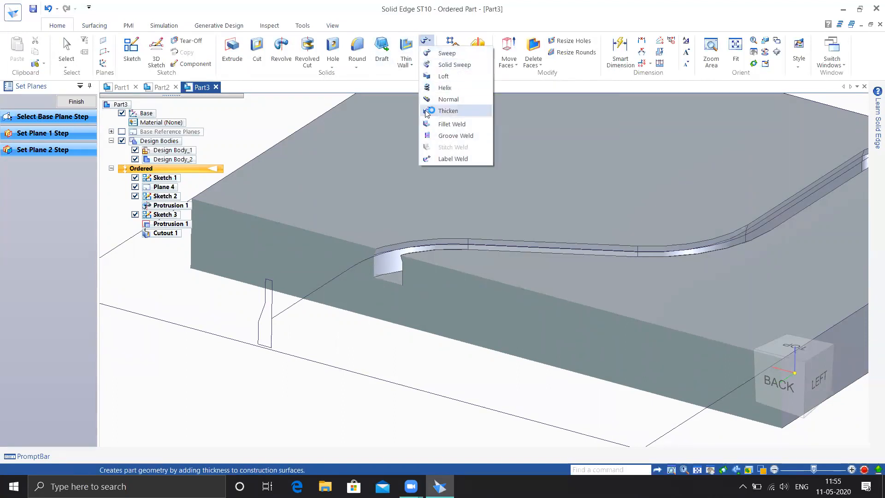
click(388, 86)
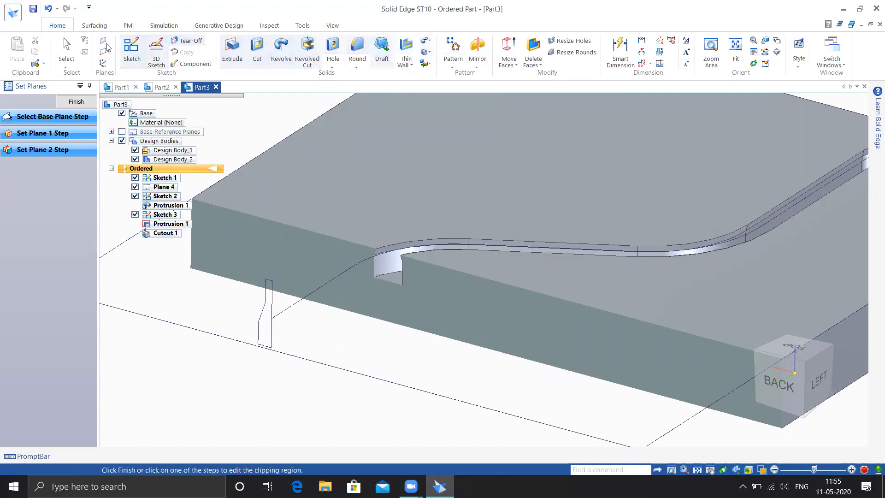
click(100, 27)
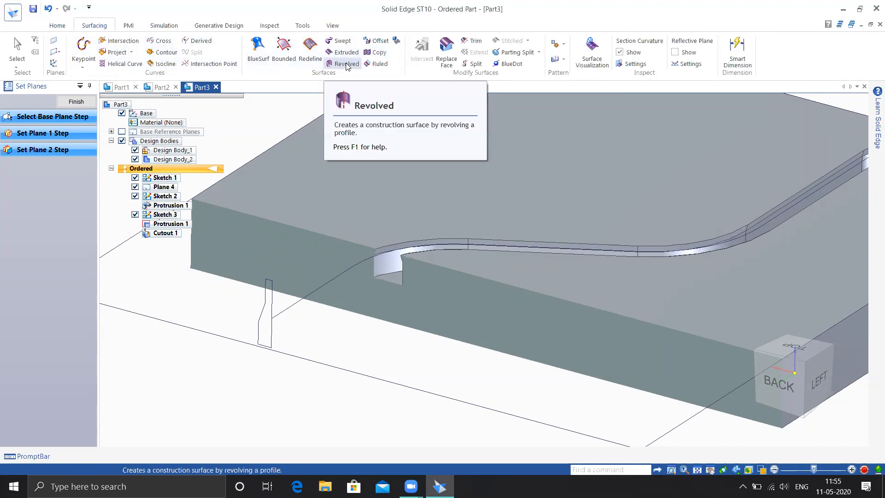
click(57, 26)
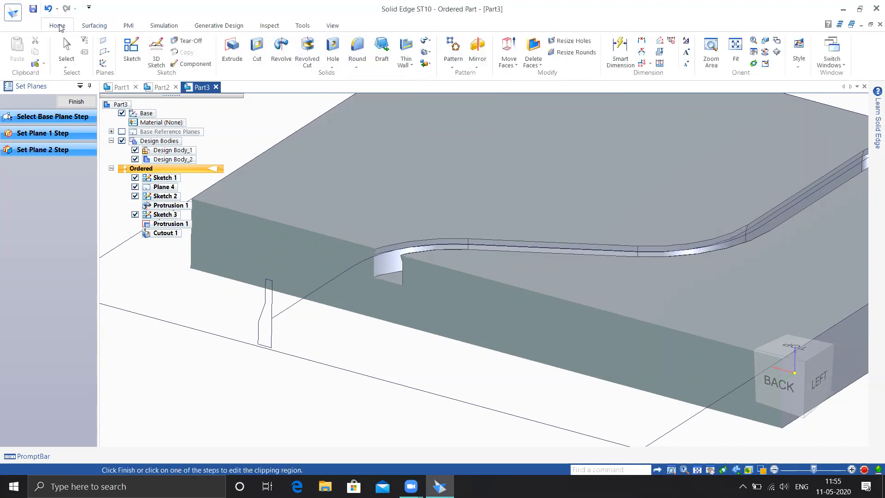
click(432, 42)
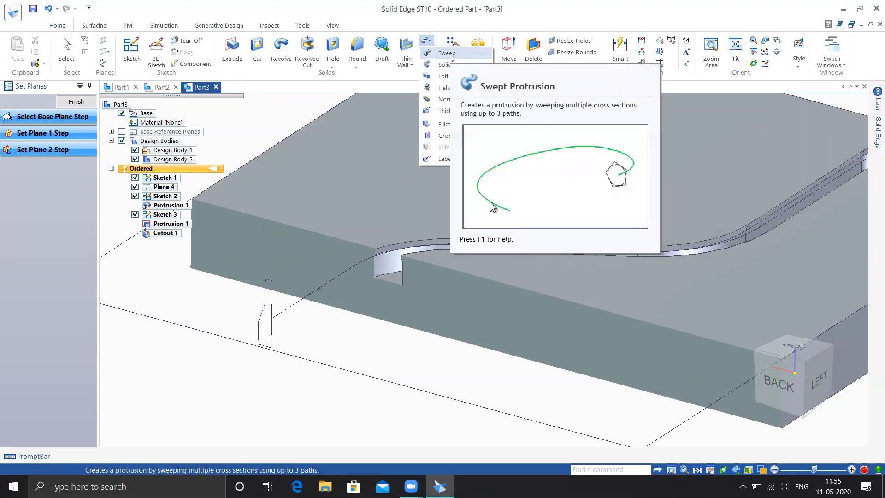
click(348, 87)
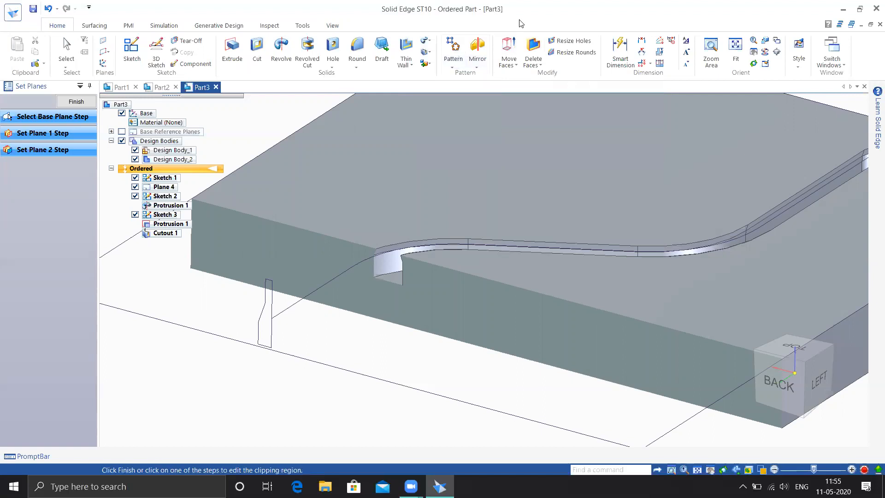